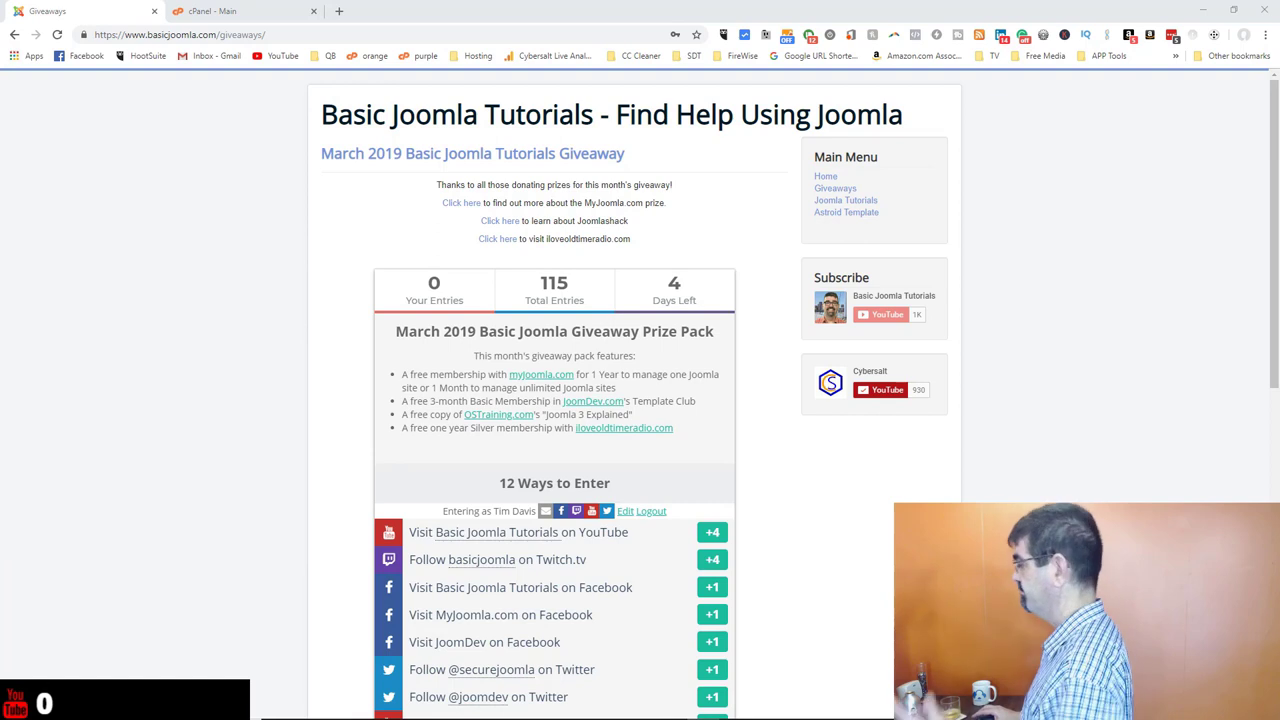
Switch to cPanel and open Email Deliverability to check the status of the basicjoomla.com domain.
{"action": "left_click", "coordinate": [215, 11]}
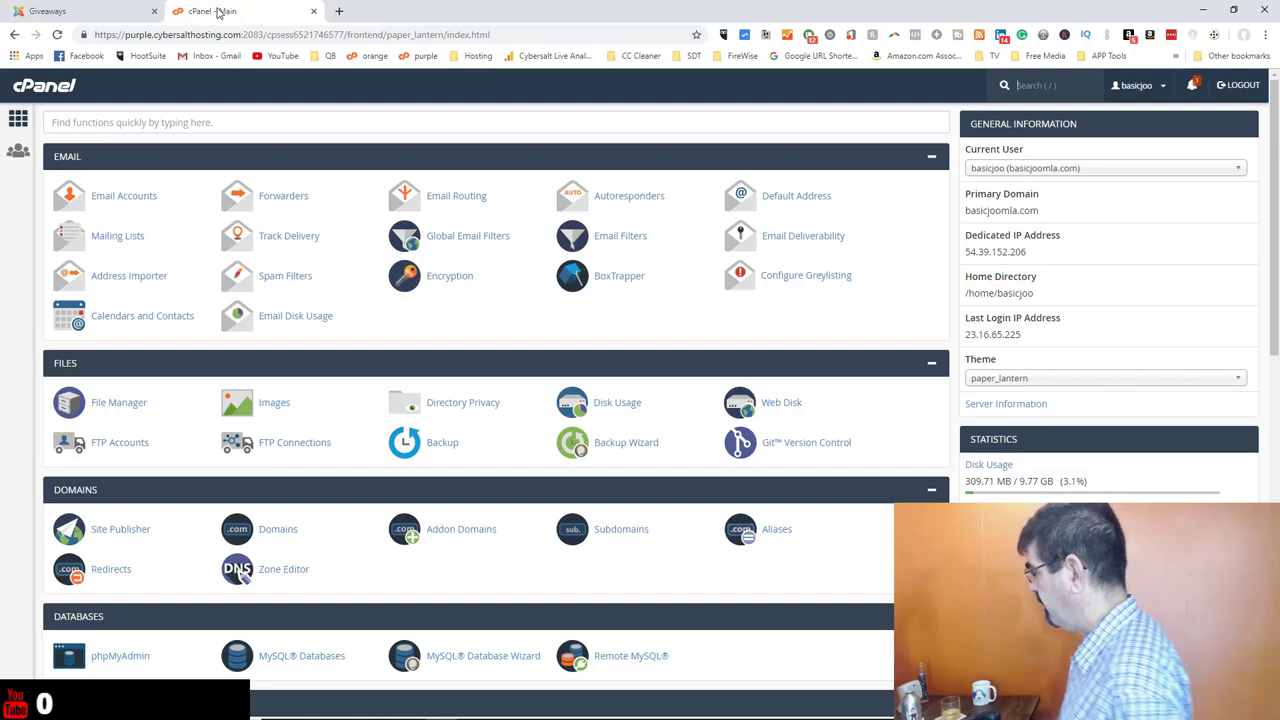
{"action": "key", "text": "/"}
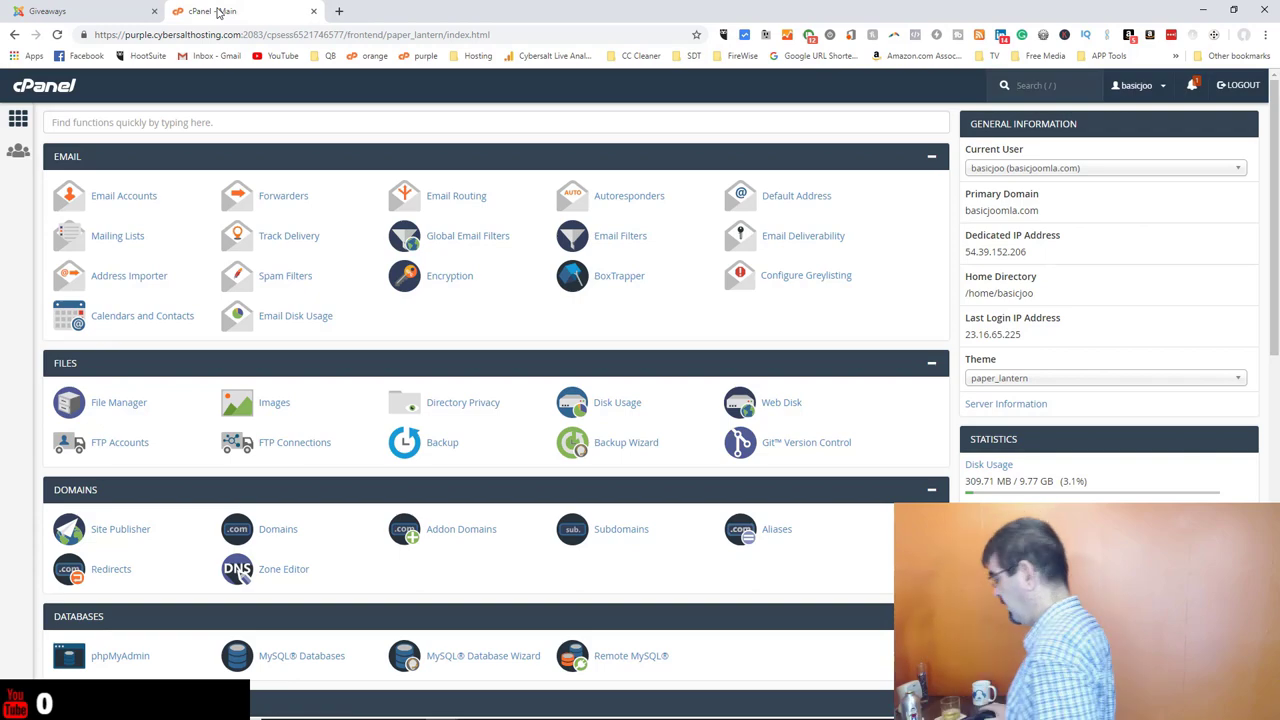
{"action": "scroll", "coordinate": [445, 270], "scroll_direction": "down", "scroll_amount": 10}
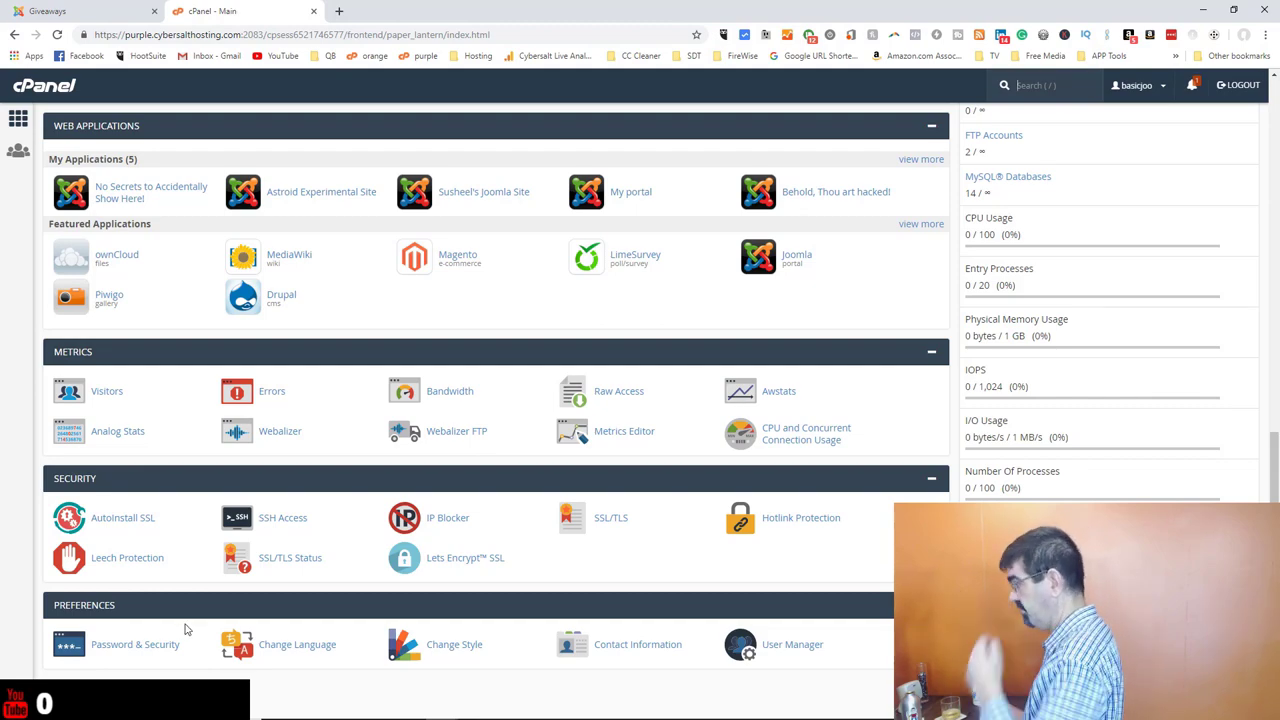
{"action": "scroll", "coordinate": [395, 537], "scroll_direction": "up", "scroll_amount": 10}
{"action": "scroll", "coordinate": [395, 537], "scroll_direction": "up", "scroll_amount": 1}
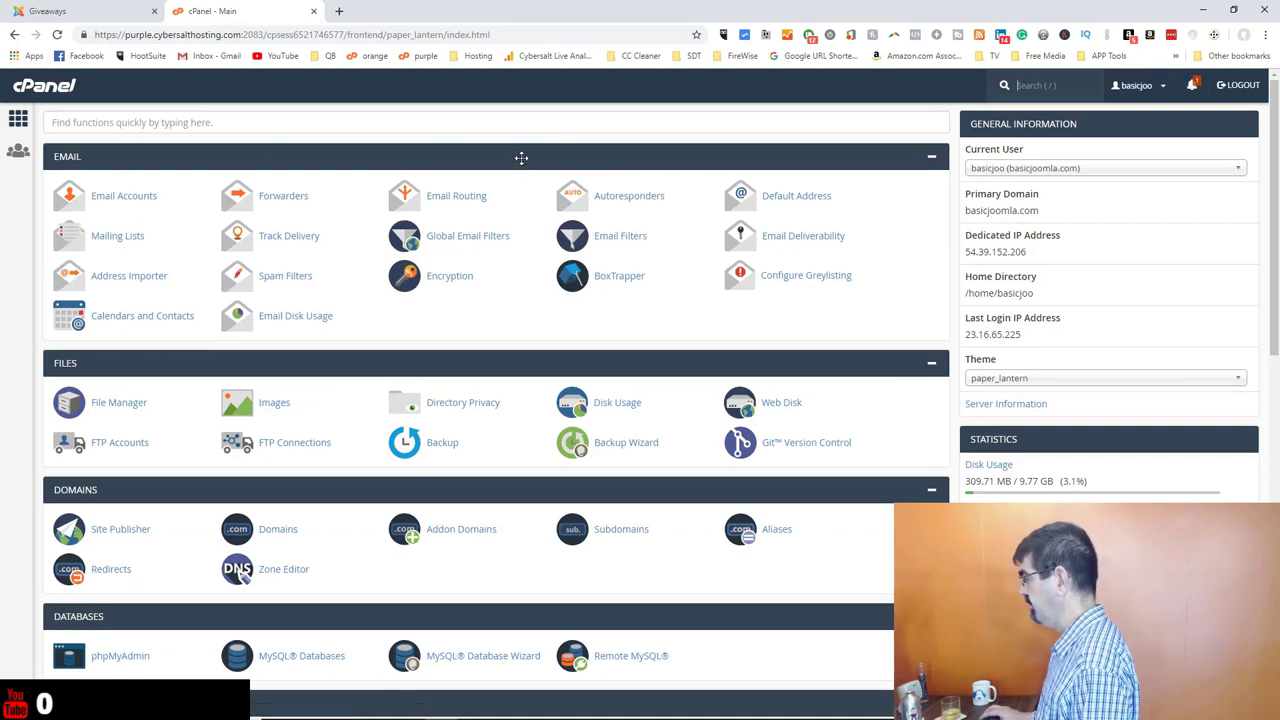
{"action": "left_click", "coordinate": [810, 240]}
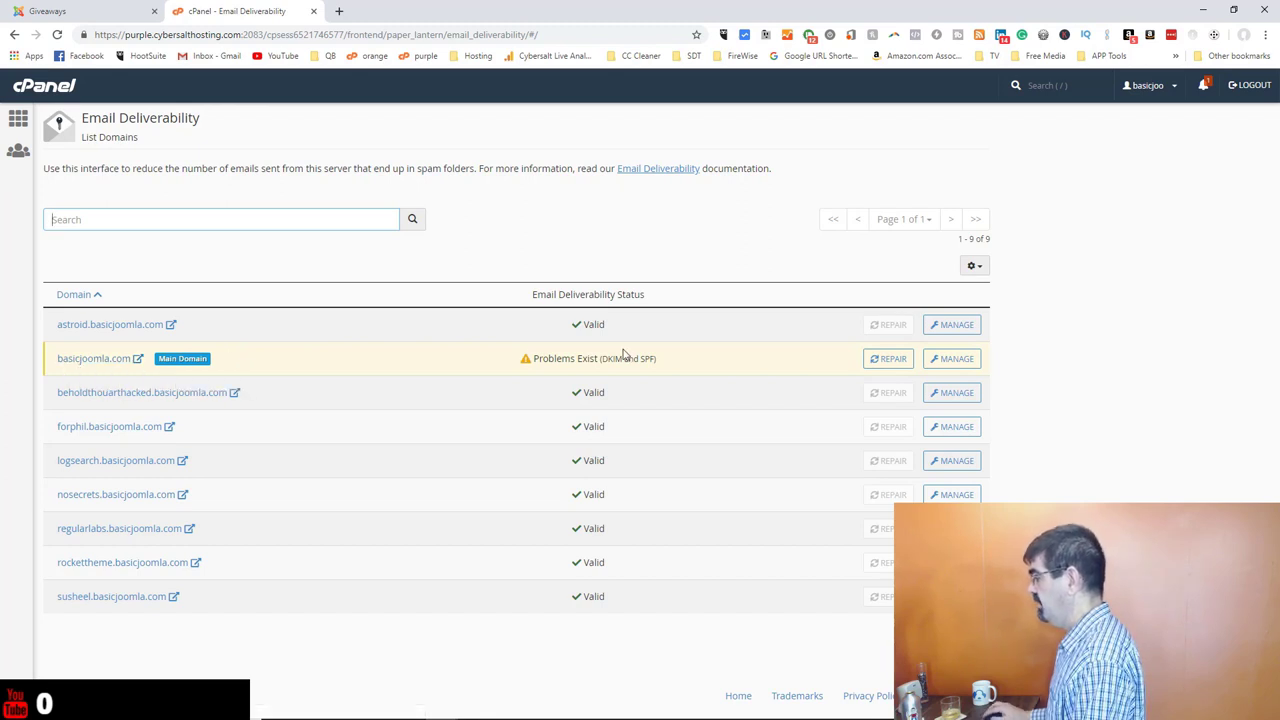
{"action": "mouse_move", "coordinate": [598, 360]}
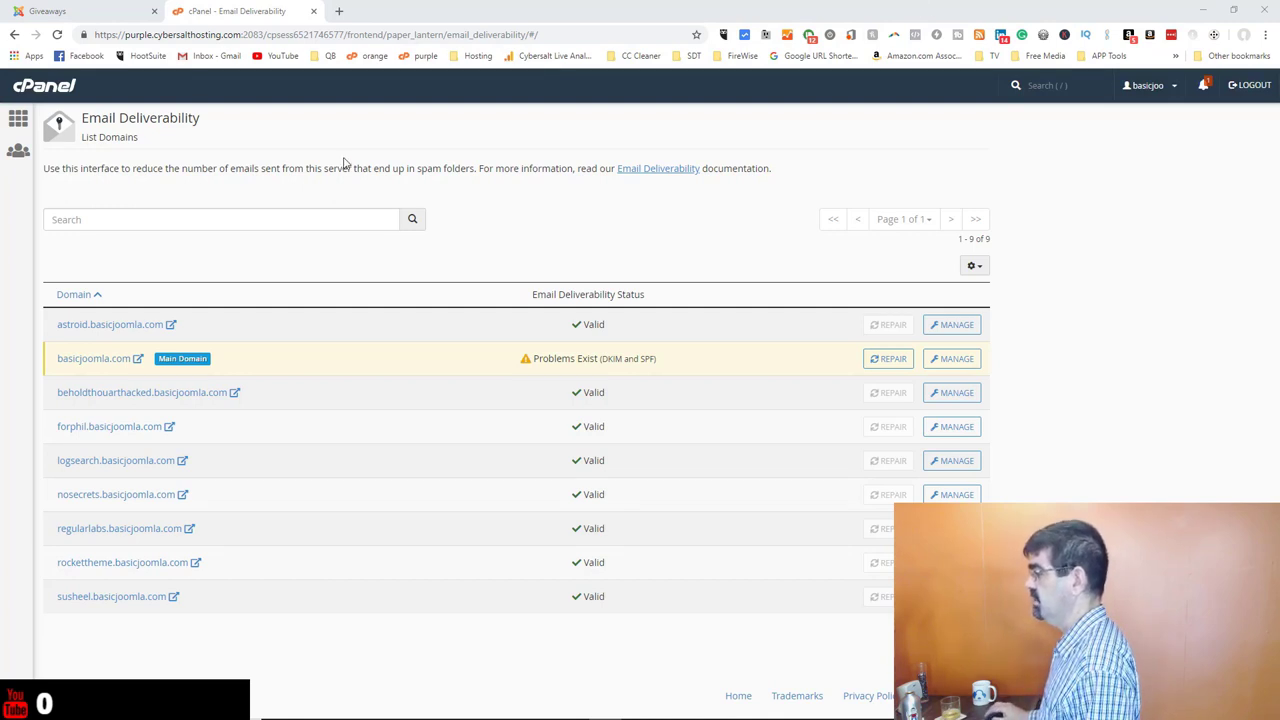
{"action": "left_click", "coordinate": [339, 11]}
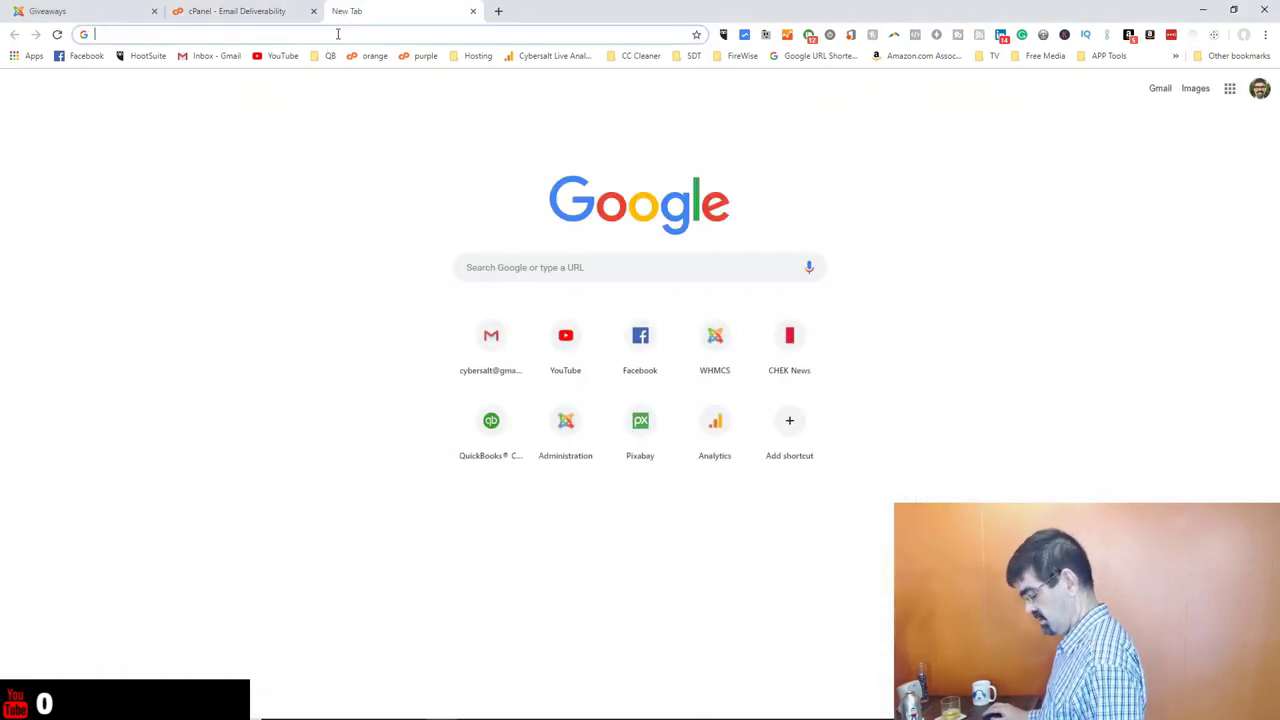
{"action": "type", "text": "http://www.dkim.org/"}
{"action": "key", "text": "Escape"}
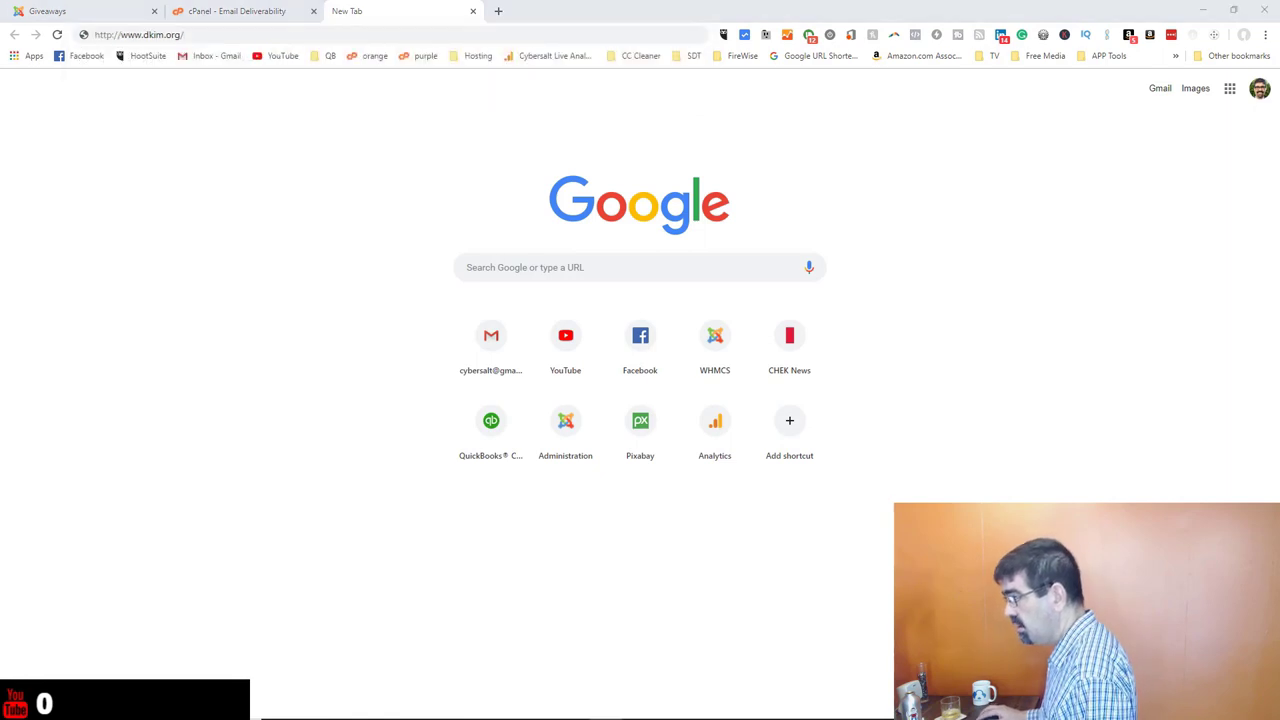
{"action": "key", "text": "Return"}
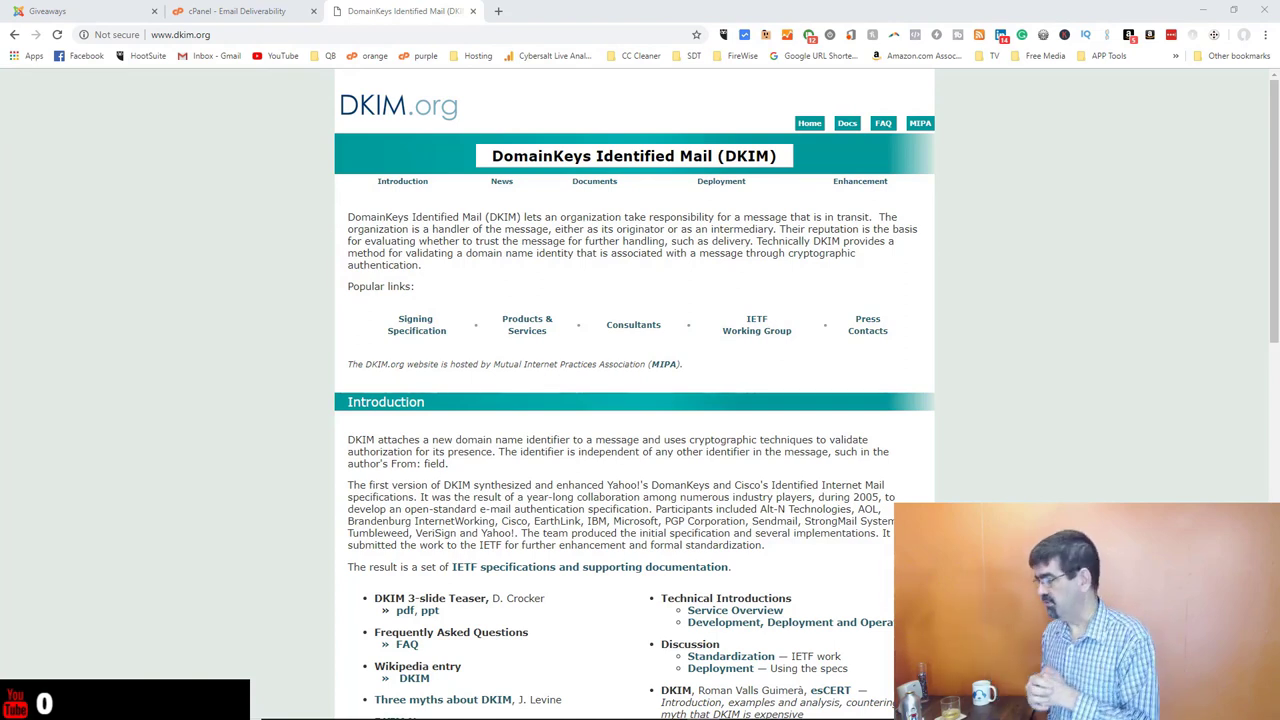
Return to cPanel's Email Deliverability list and open the management page for basicjoomla.com.
{"action": "left_click", "coordinate": [214, 18]}
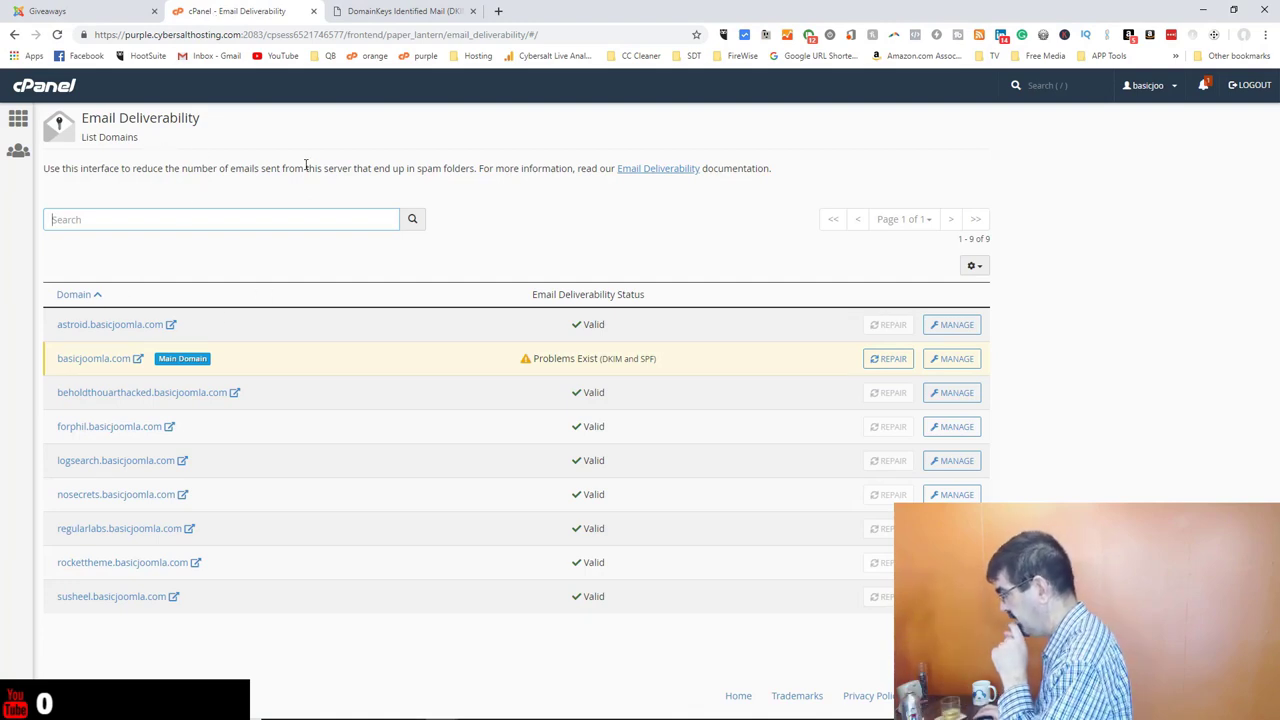
{"action": "left_click", "coordinate": [956, 359]}
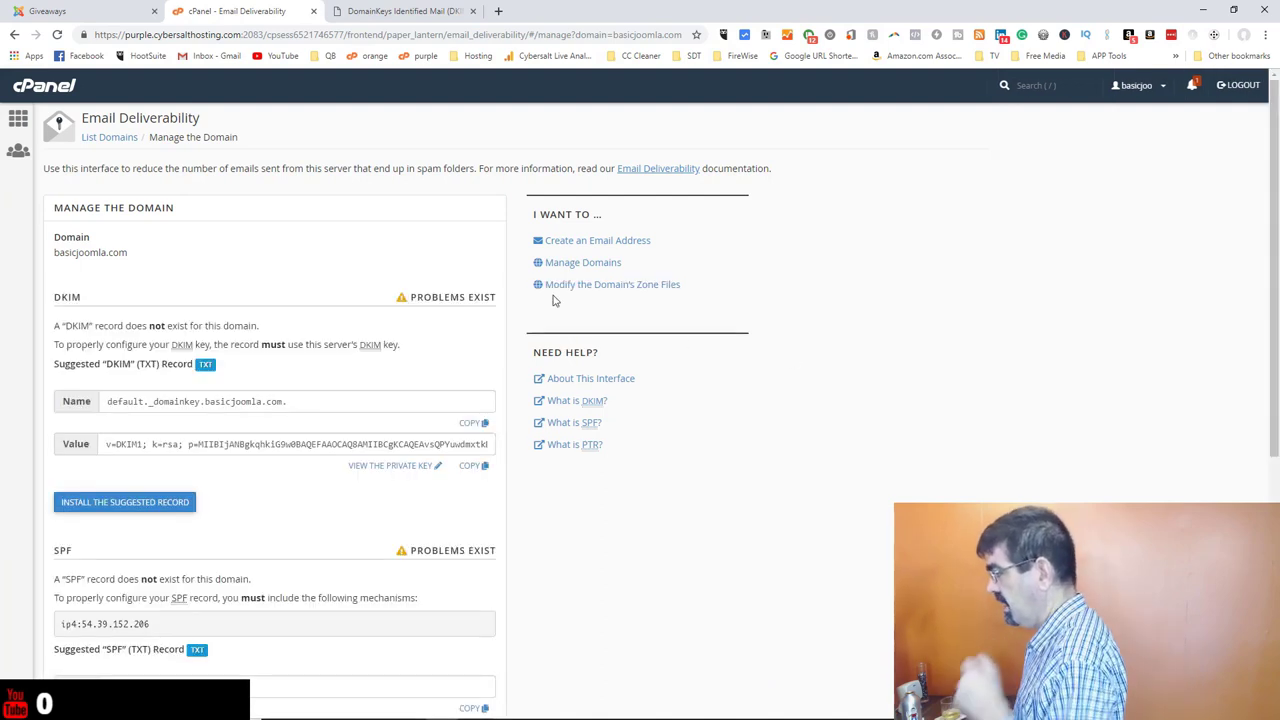
{"action": "scroll", "coordinate": [283, 257], "scroll_direction": "down", "scroll_amount": 1}
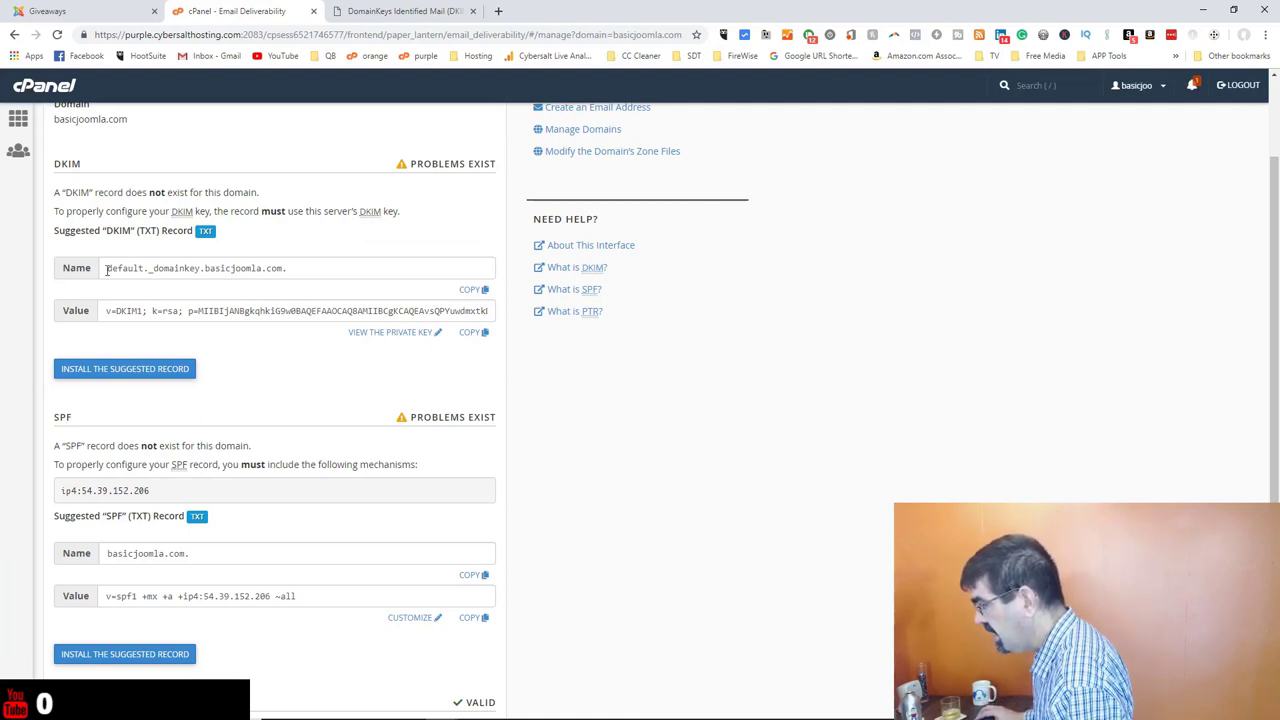
Review the suggested DKIM record's name and value for basicjoomla.com, and install that record.
{"action": "left_click", "coordinate": [296, 269]}
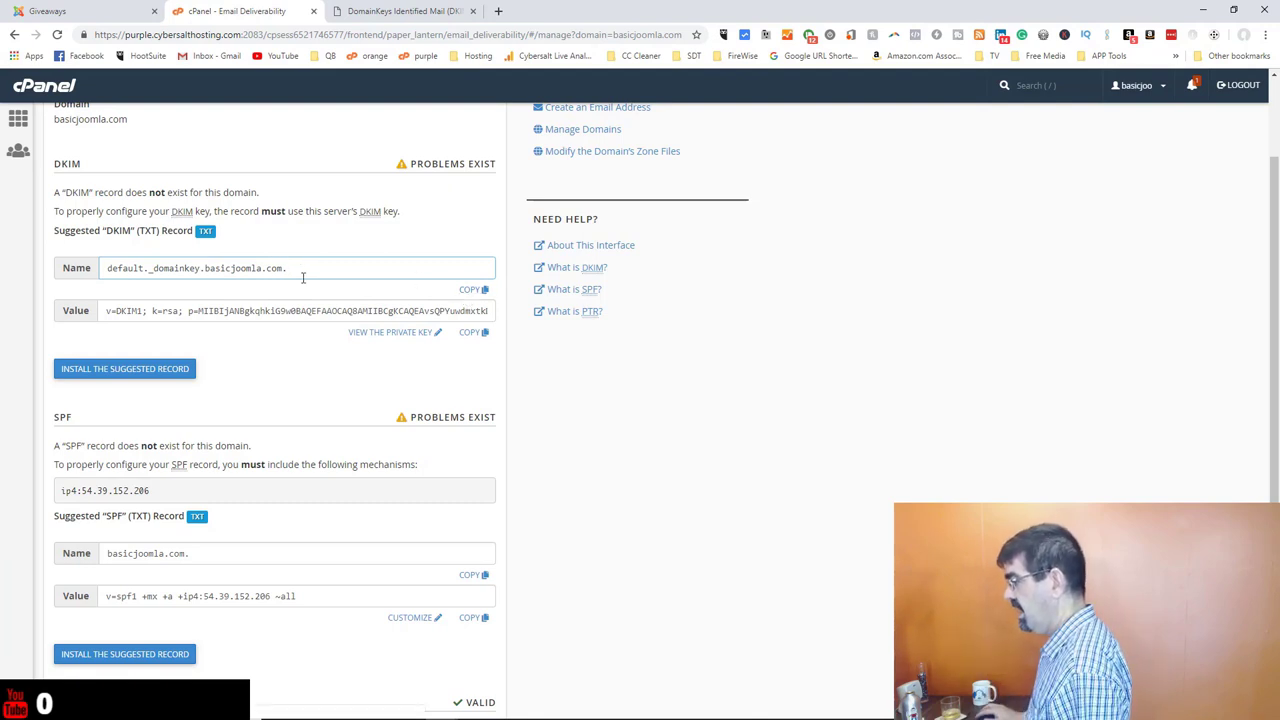
{"action": "left_click_drag", "start_coordinate": [412, 311], "coordinate": [494, 311]}
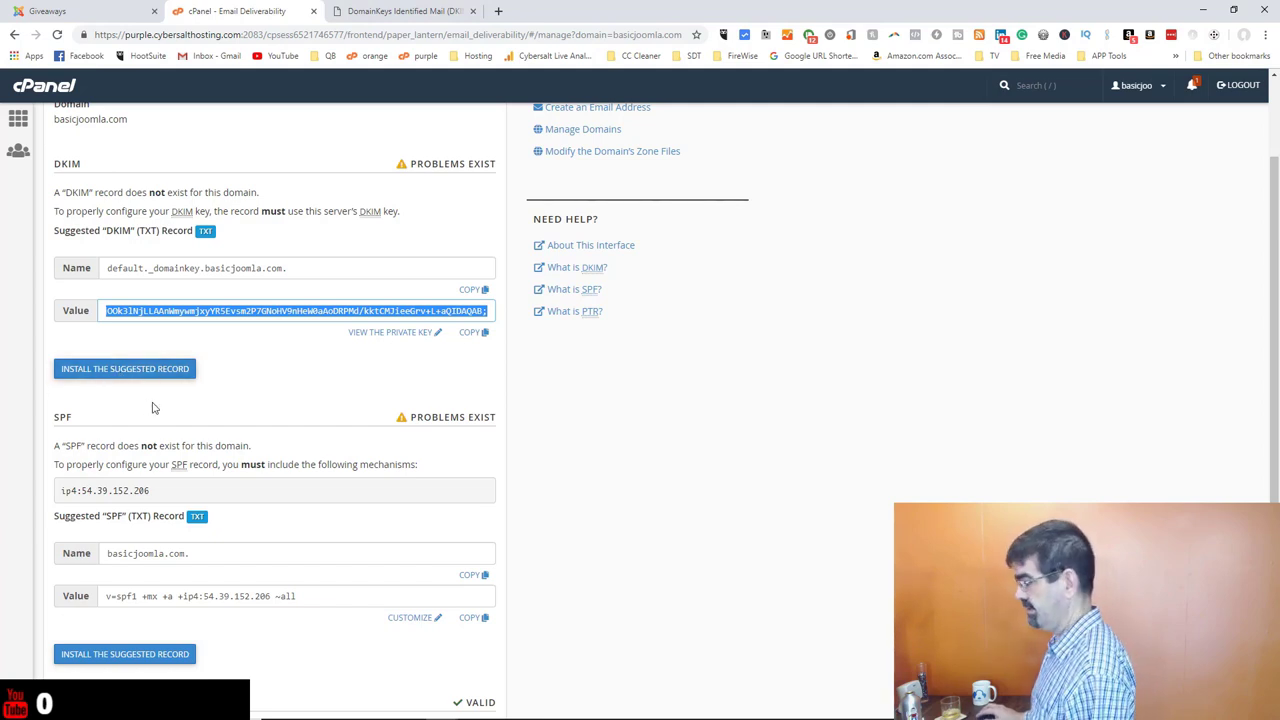
{"action": "left_click", "coordinate": [147, 372]}
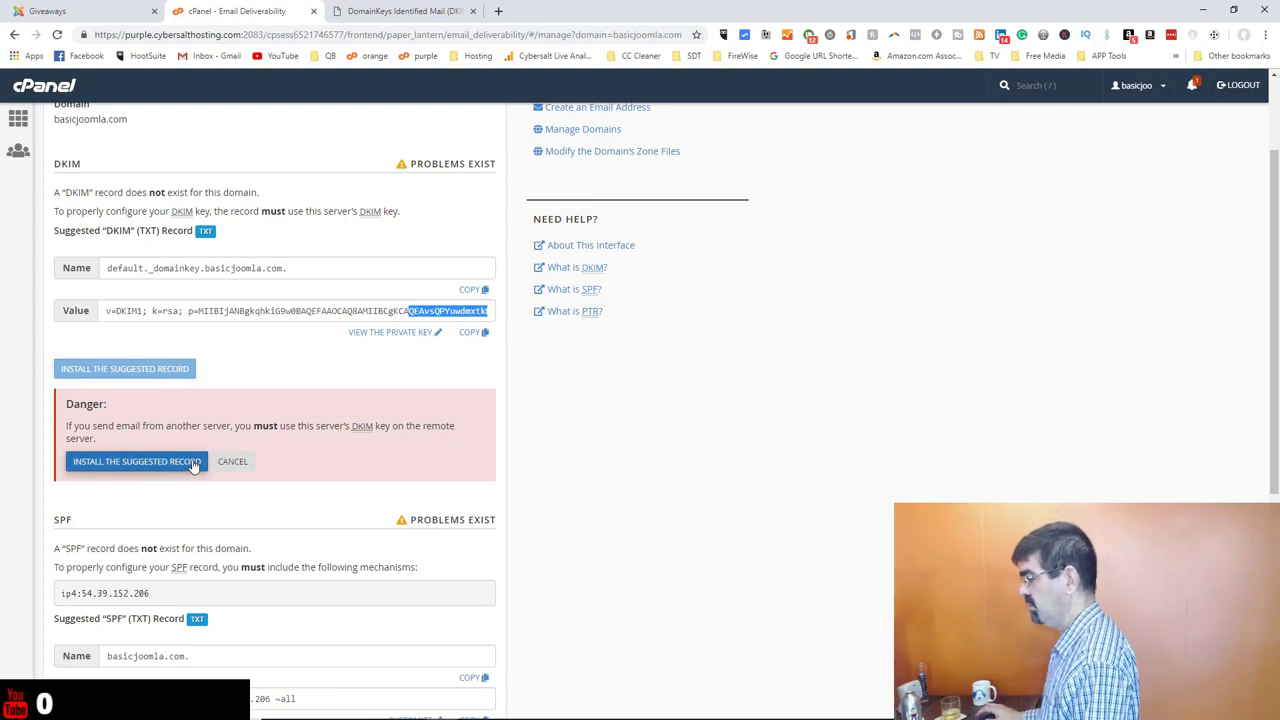
{"action": "left_click", "coordinate": [136, 461]}
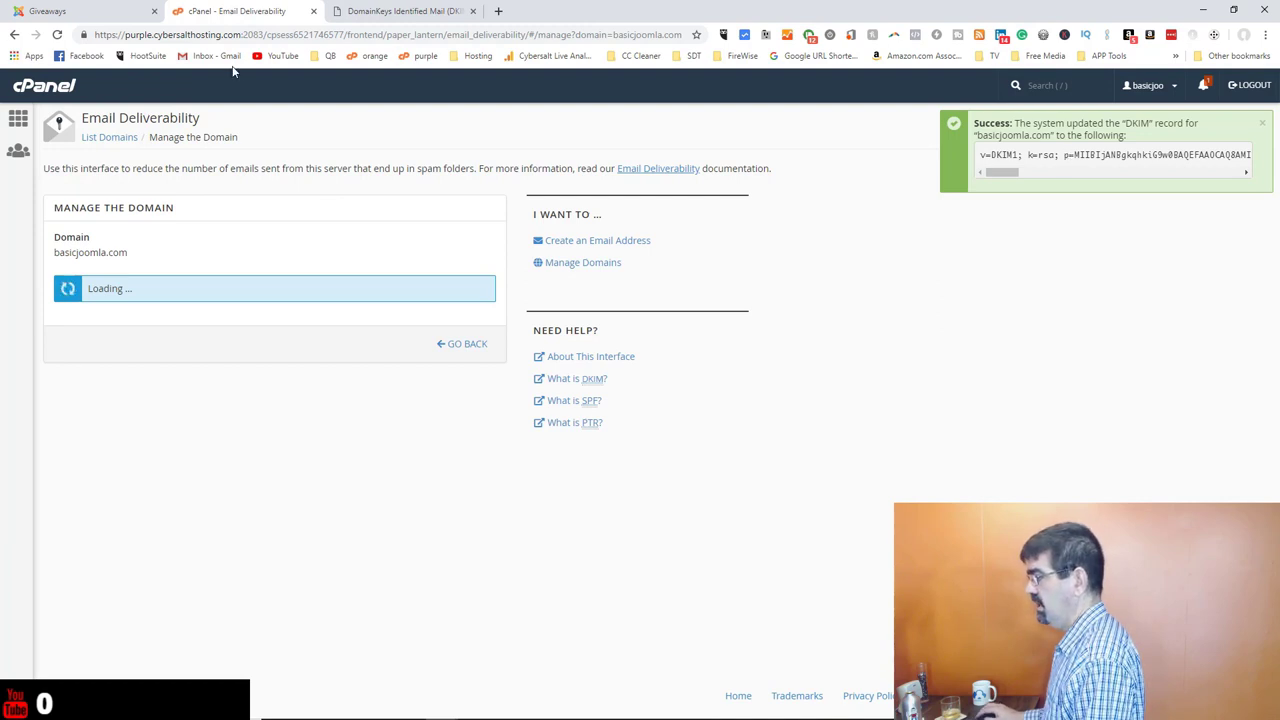
Go back to the cPanel home page and open the Zone Editor's records for basicjoomla.com.
{"action": "left_click", "coordinate": [18, 119]}
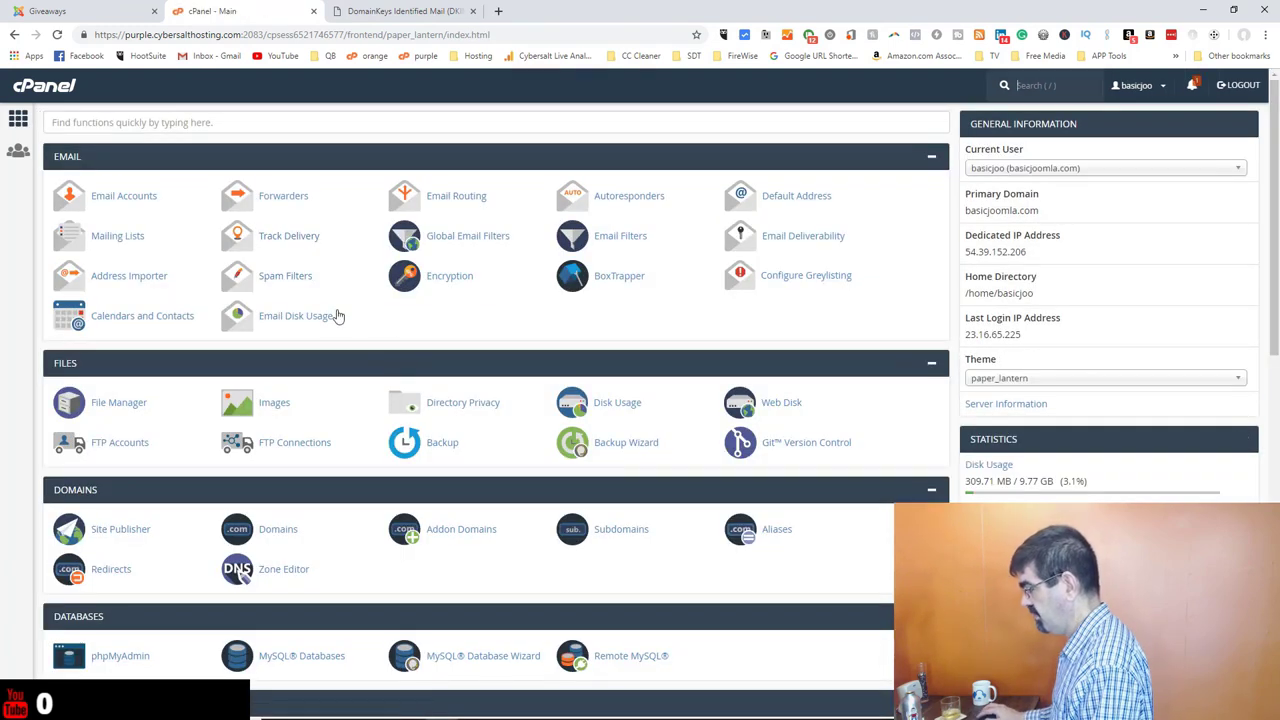
{"action": "scroll", "coordinate": [314, 309], "scroll_direction": "down", "scroll_amount": 1}
{"action": "left_click", "coordinate": [290, 503]}
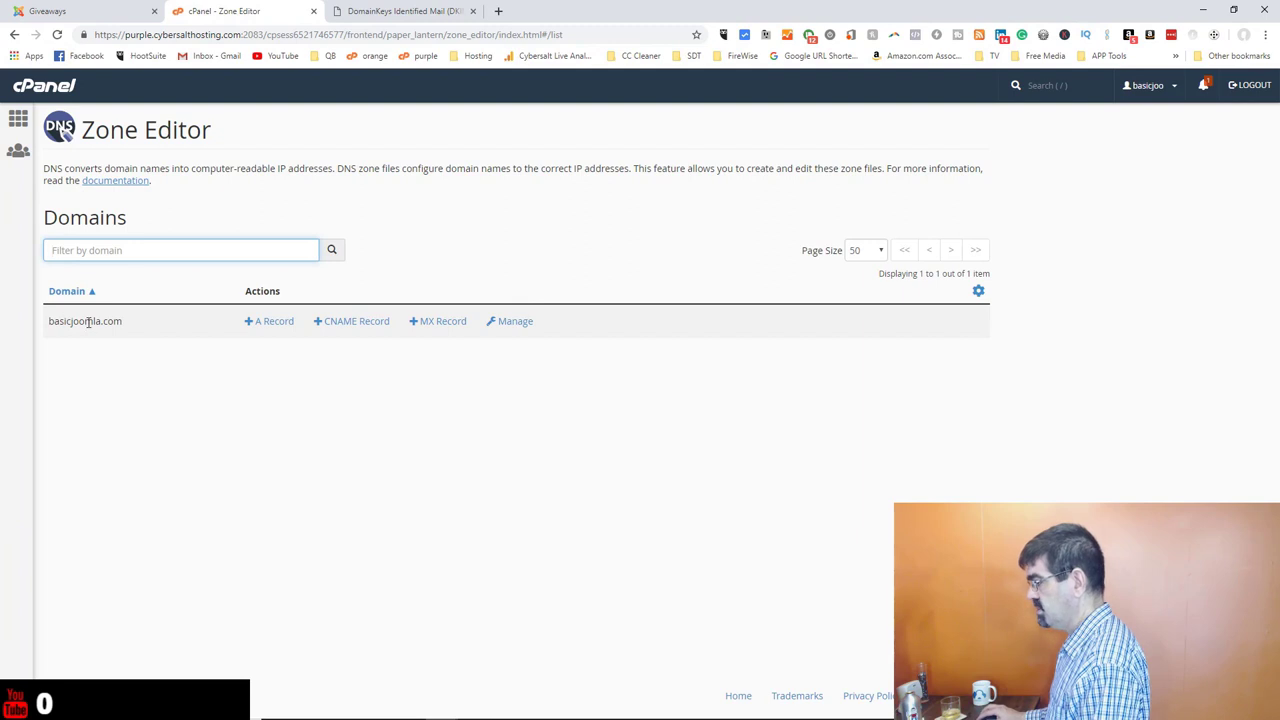
{"action": "left_click", "coordinate": [511, 321]}
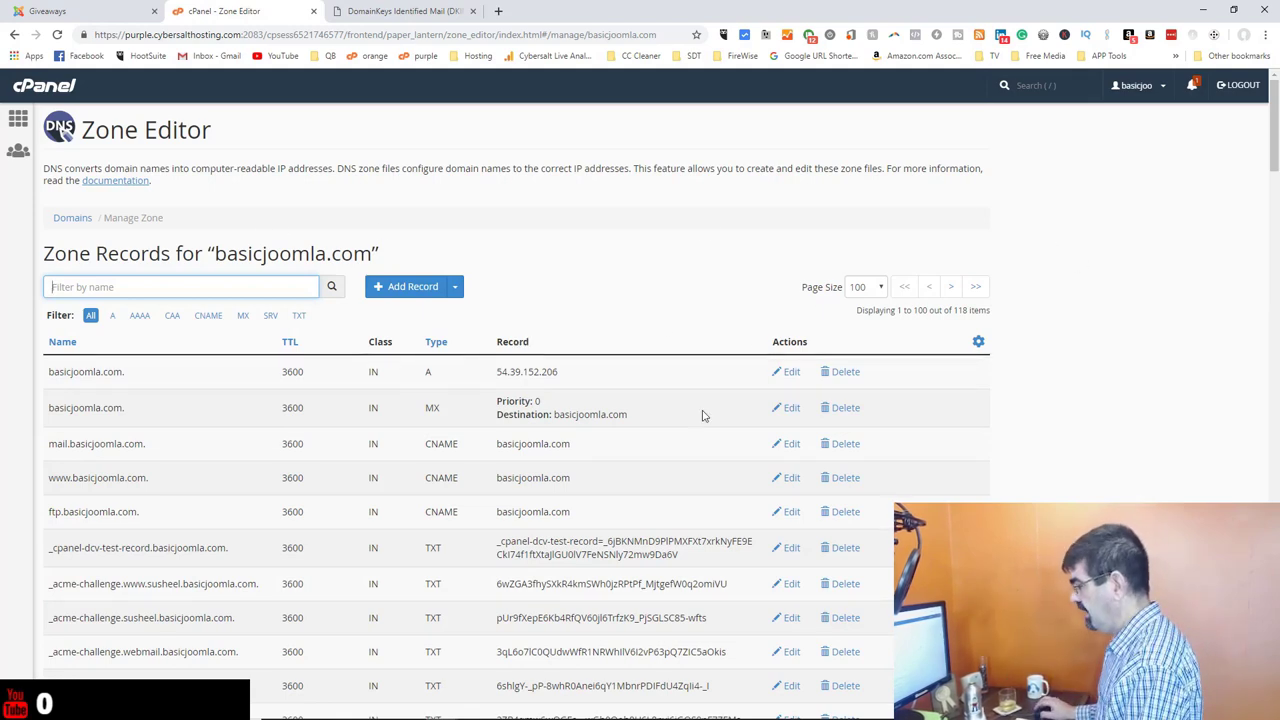
Go to the last page of zone records and find the default._domainkey.basicjoomla.com TXT record.
{"action": "scroll", "coordinate": [703, 415], "scroll_direction": "down", "scroll_amount": 7}
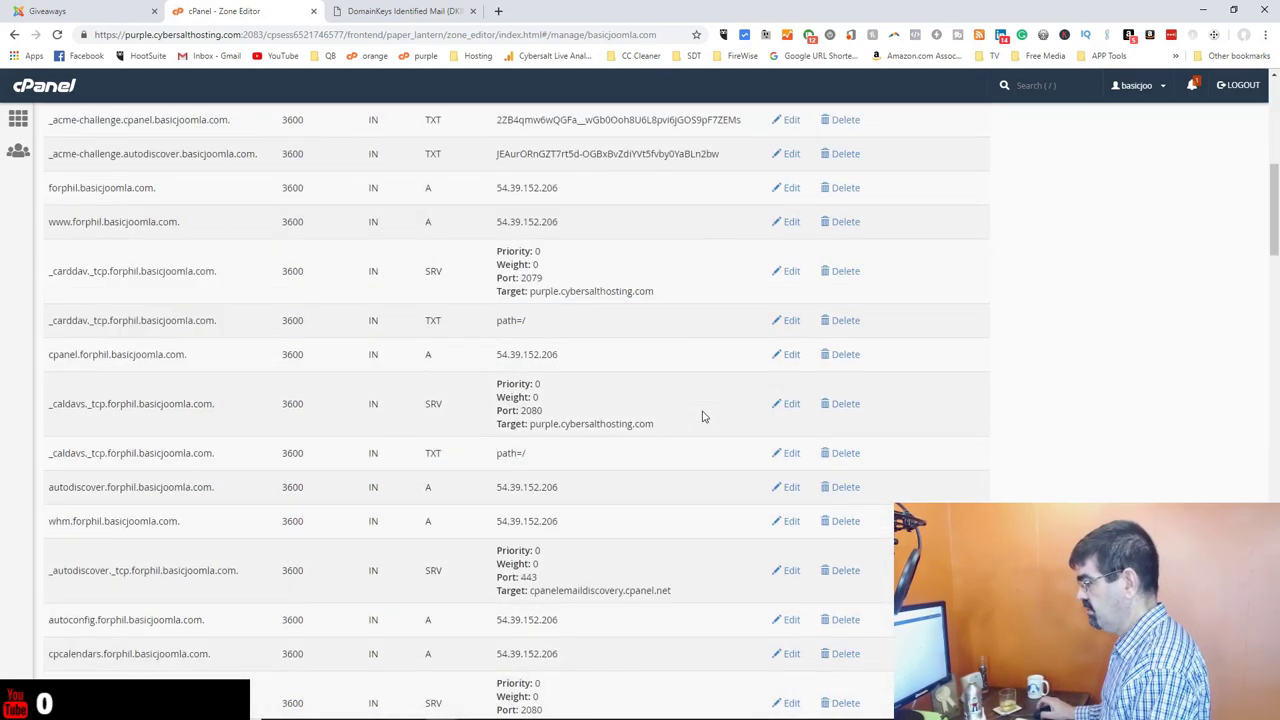
{"action": "scroll", "coordinate": [703, 416], "scroll_direction": "up", "scroll_amount": 2}
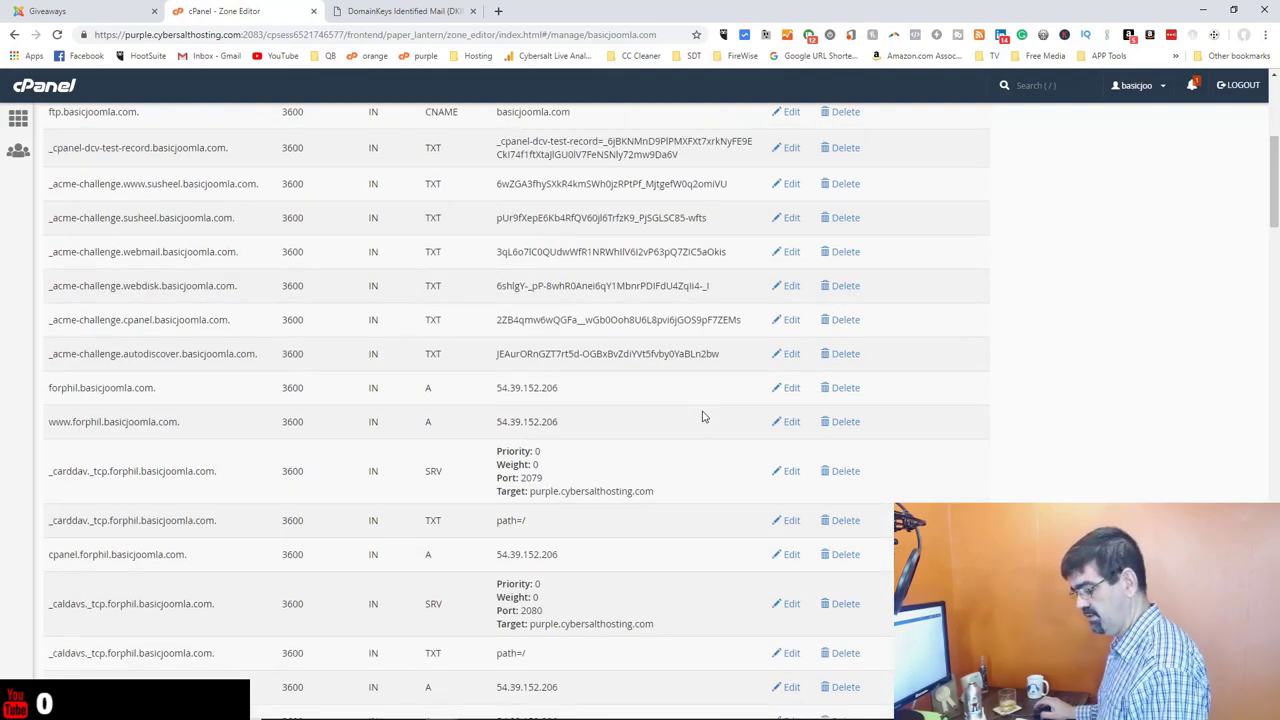
{"action": "scroll", "coordinate": [703, 416], "scroll_direction": "up", "scroll_amount": 4}
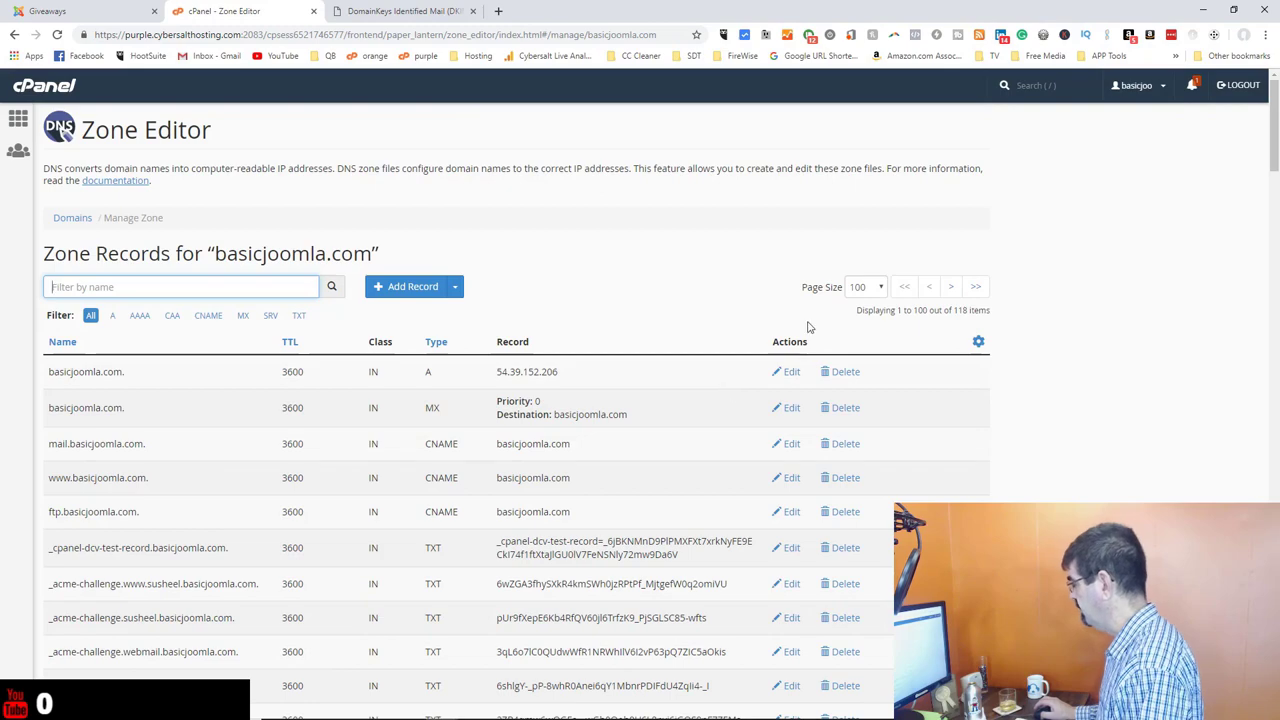
{"action": "left_click", "coordinate": [968, 291]}
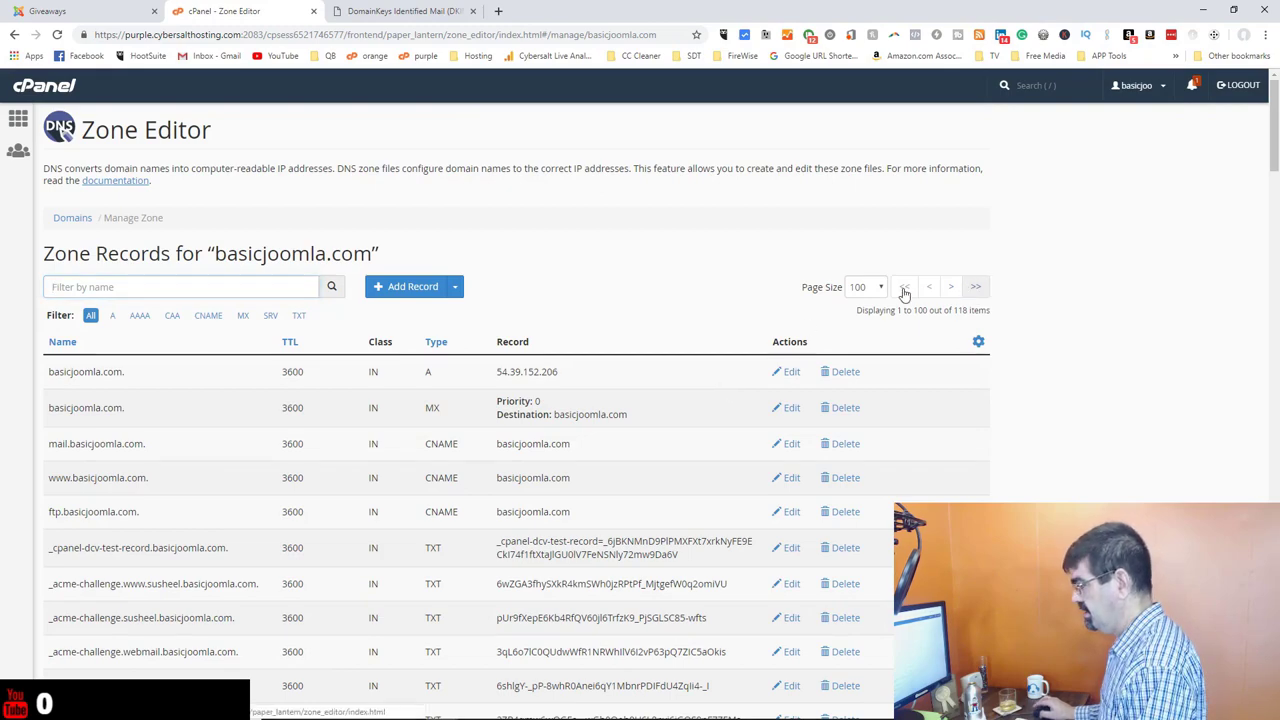
{"action": "scroll", "coordinate": [789, 331], "scroll_direction": "down", "scroll_amount": 7}
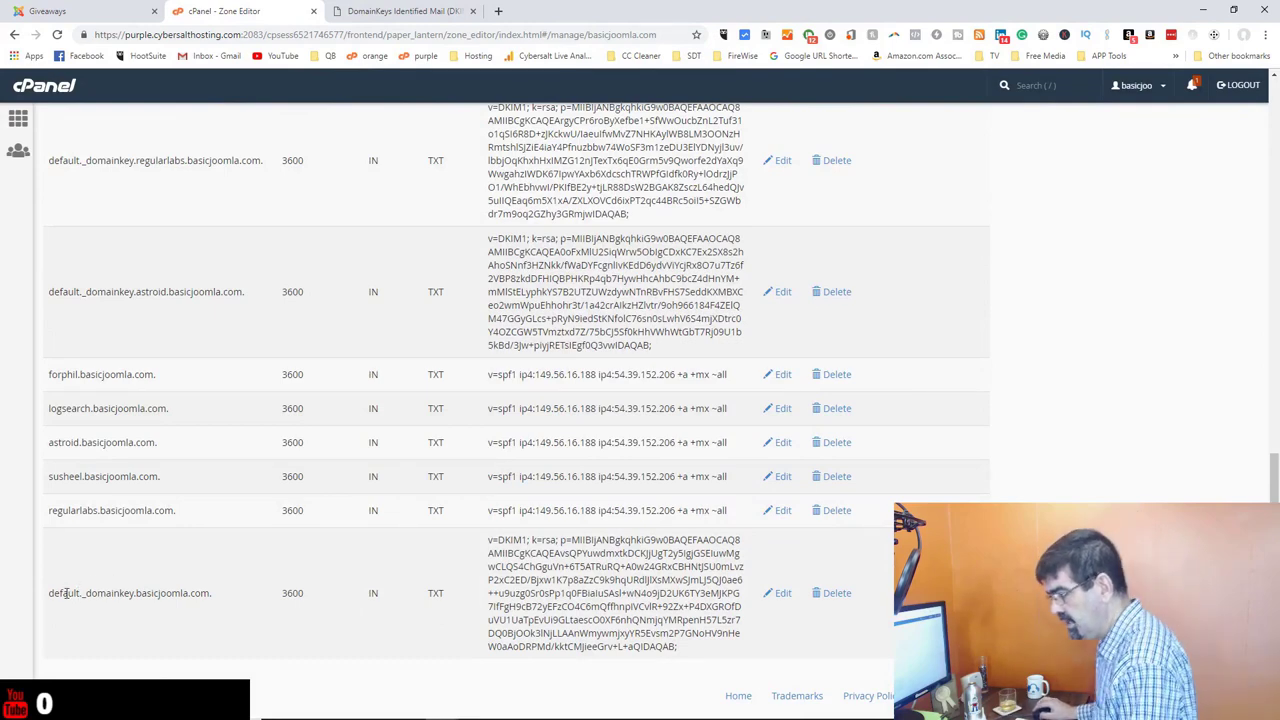
Magnify the page to examine the name, type and value of the default._domainkey.basicjoomla.com record, and reset the page zoom.
{"action": "key", "text": "ctrl+plus"}
{"action": "key", "text": "ctrl+plus"}
{"action": "key", "text": "ctrl+plus"}
{"action": "key", "text": "ctrl+plus"}
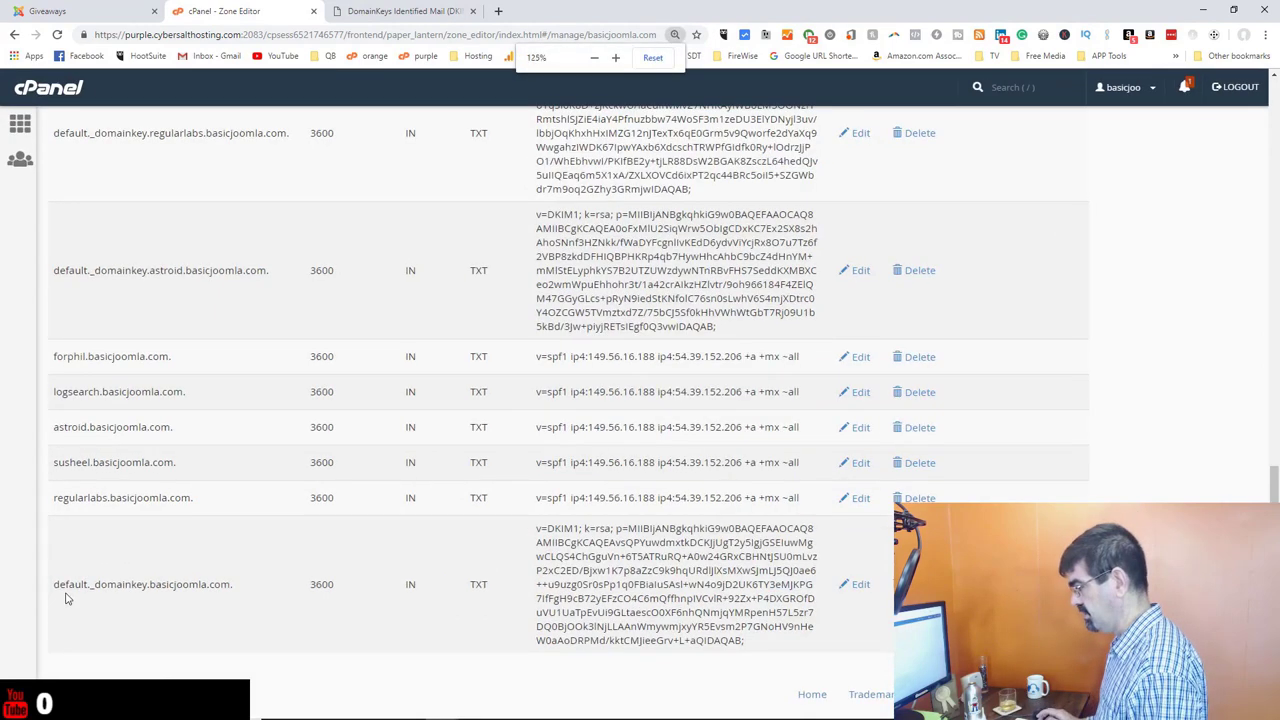
{"action": "scroll", "coordinate": [230, 505], "scroll_direction": "down", "scroll_amount": 3}
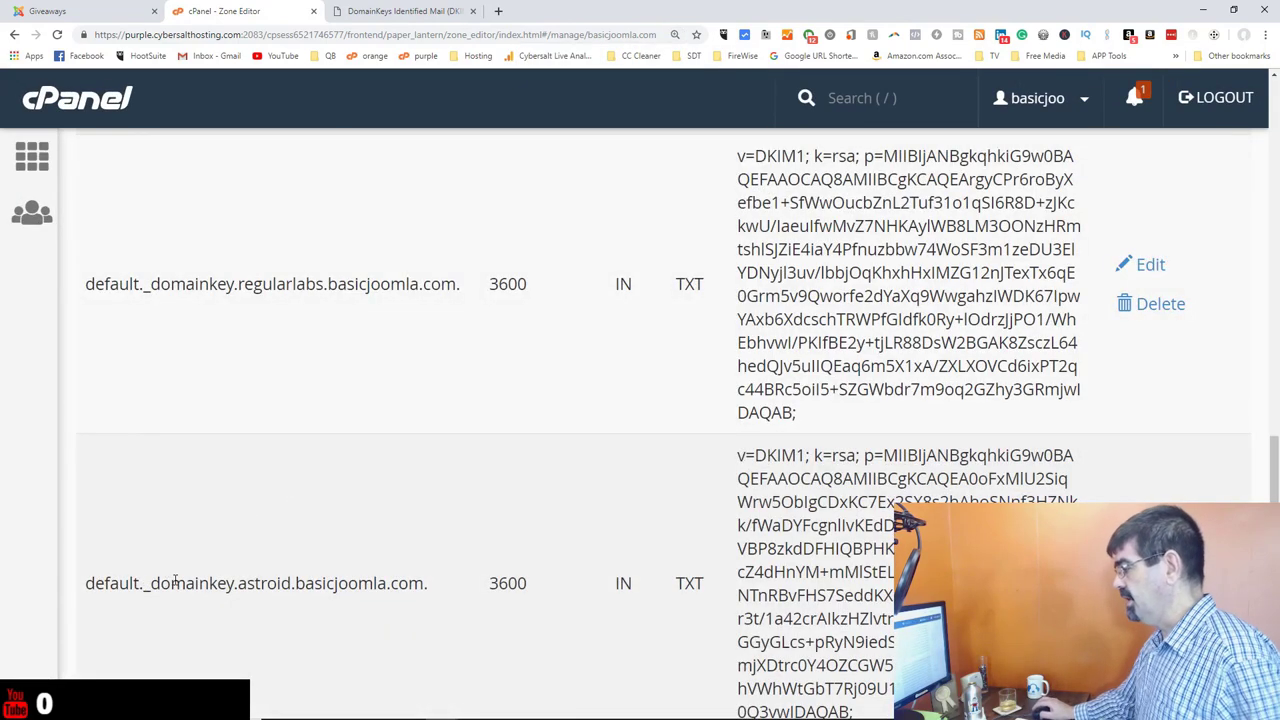
{"action": "scroll", "coordinate": [278, 577], "scroll_direction": "down", "scroll_amount": 5}
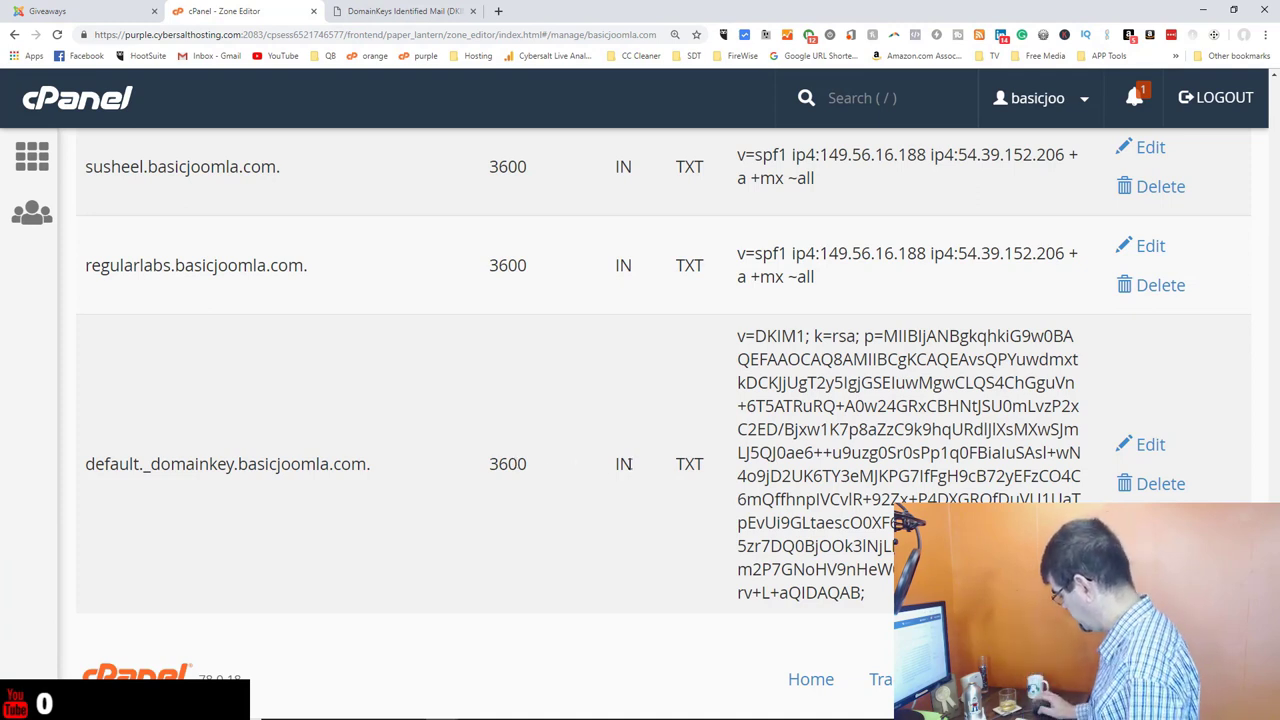
{"action": "scroll", "coordinate": [624, 463], "scroll_direction": "up", "scroll_amount": 20}
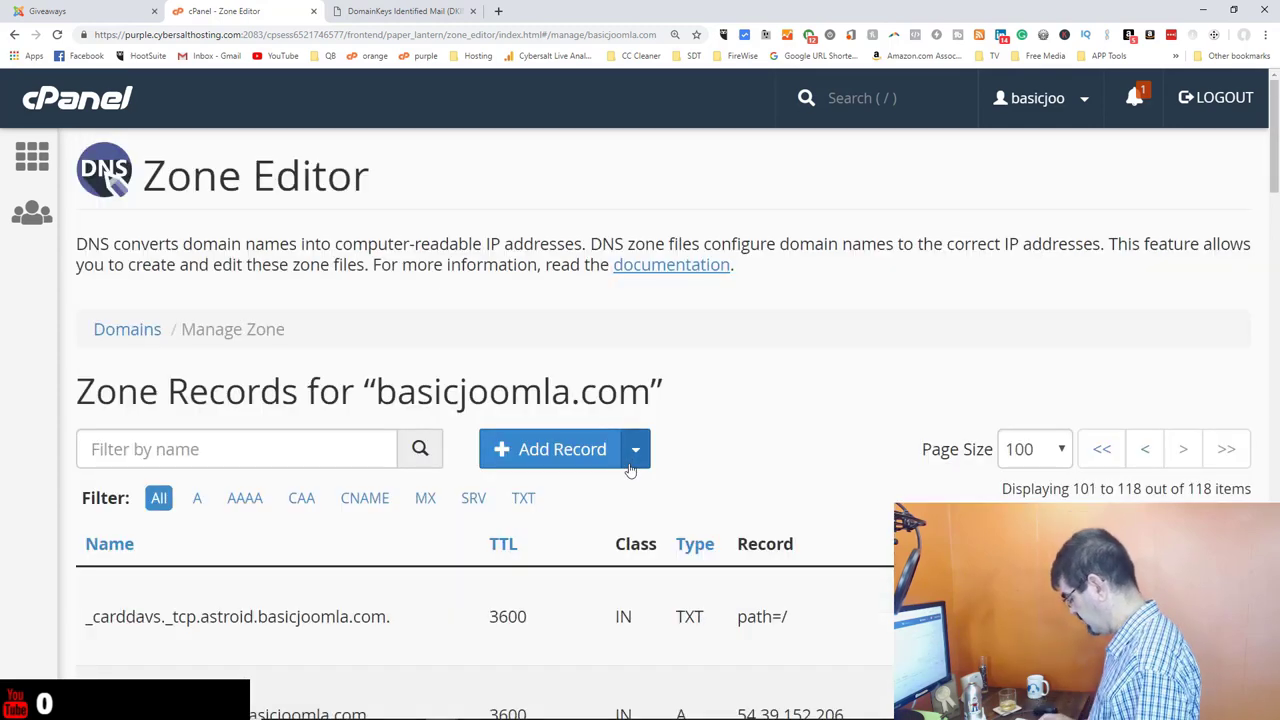
{"action": "scroll", "coordinate": [630, 470], "scroll_direction": "down", "scroll_amount": 20}
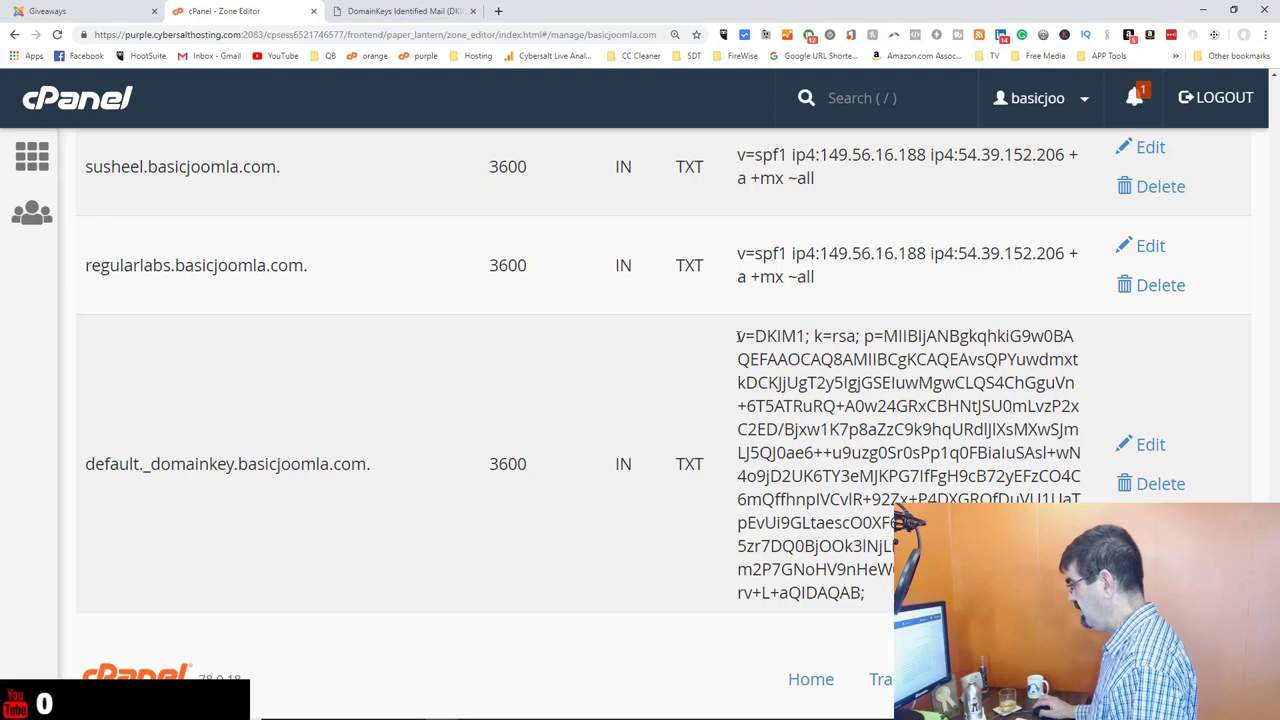
{"action": "left_click_drag", "start_coordinate": [737, 336], "coordinate": [885, 594]}
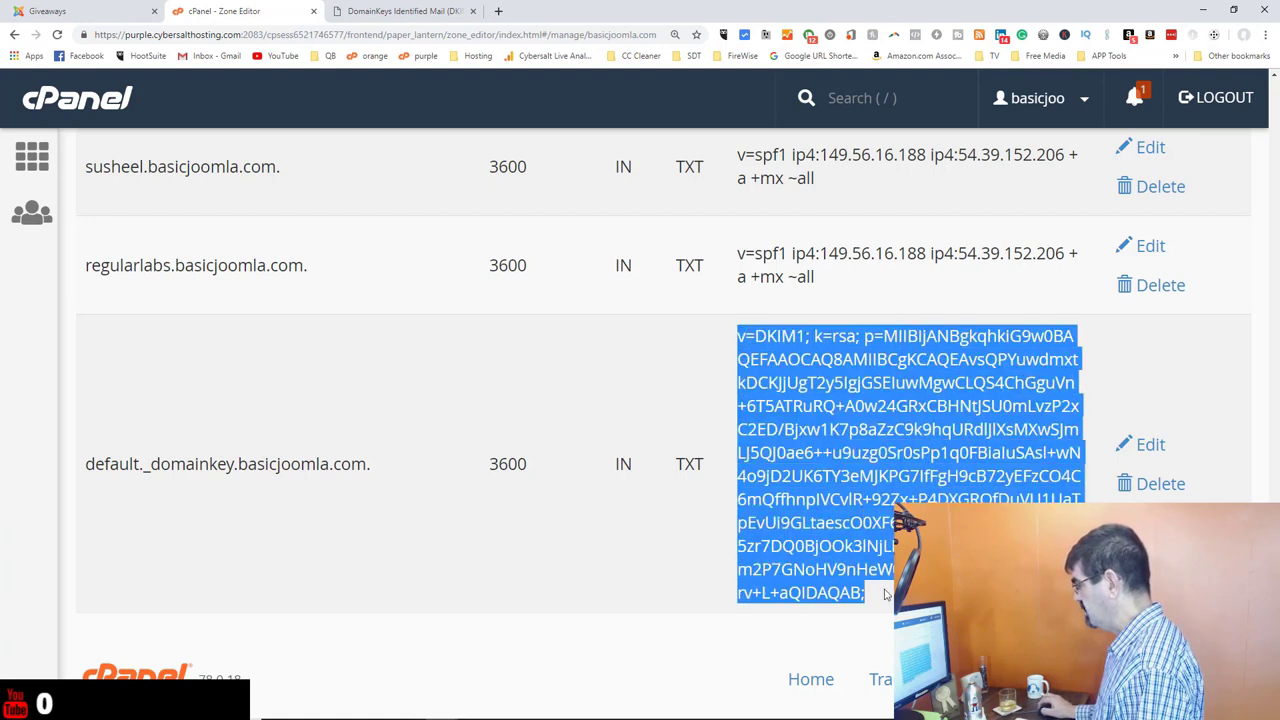
{"action": "left_click", "coordinate": [837, 359]}
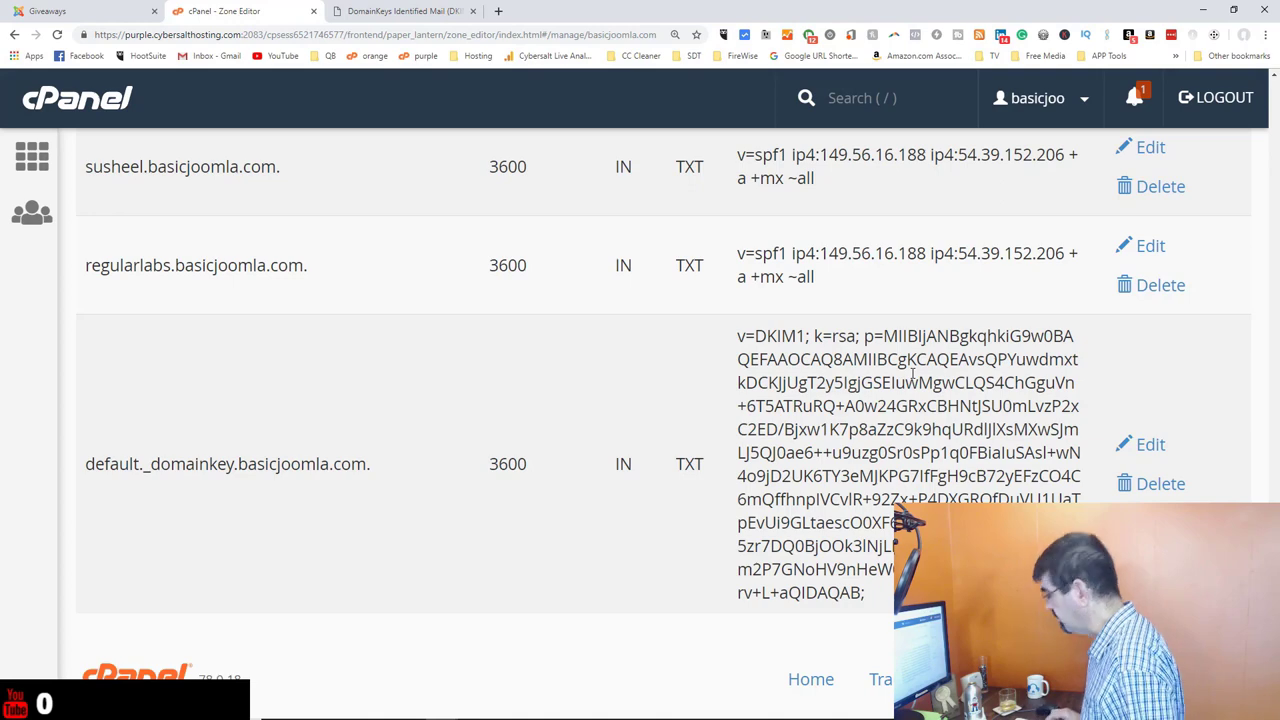
{"action": "key", "text": "ctrl+0"}
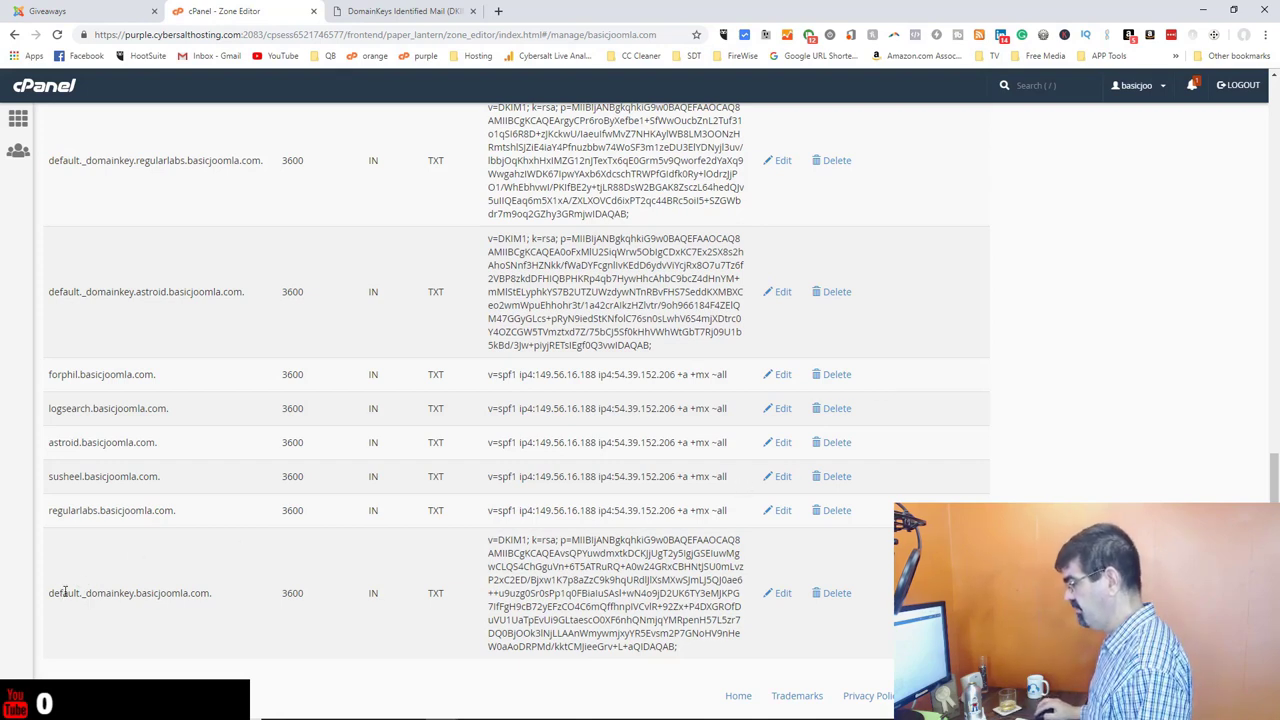
{"action": "left_click_drag", "start_coordinate": [489, 540], "coordinate": [698, 648]}
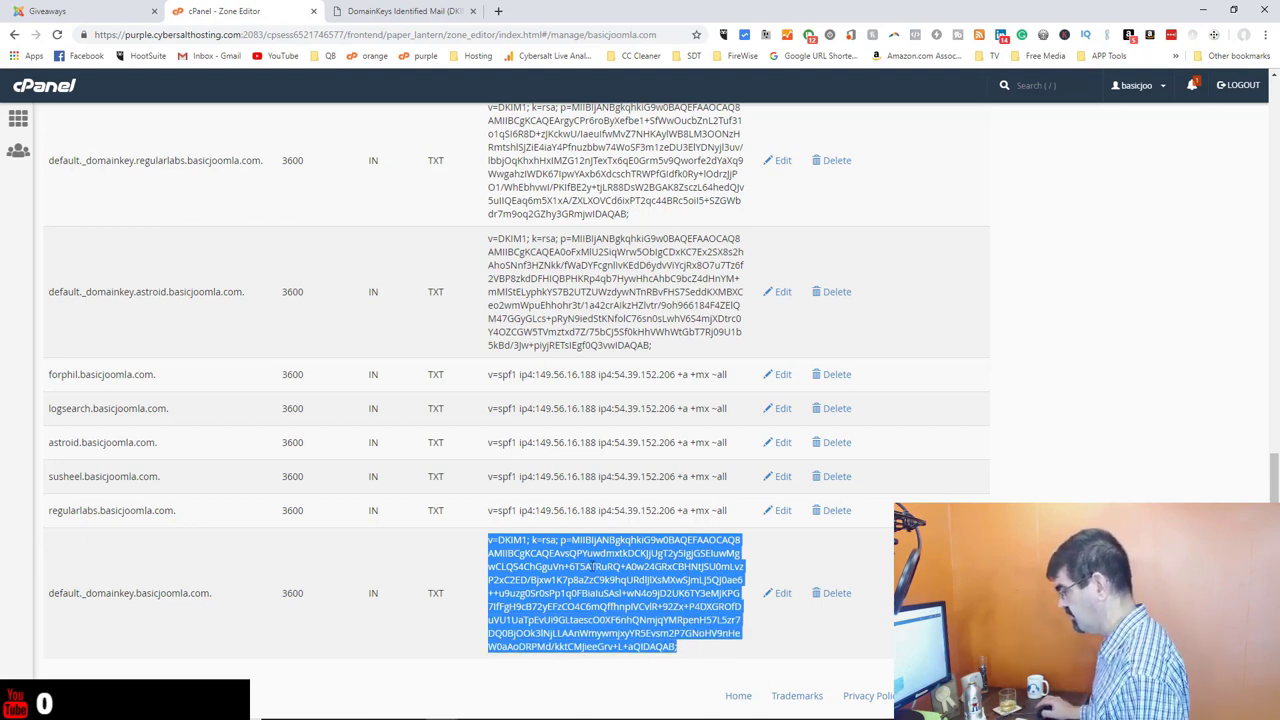
{"action": "scroll", "coordinate": [746, 491], "scroll_direction": "up", "scroll_amount": 15}
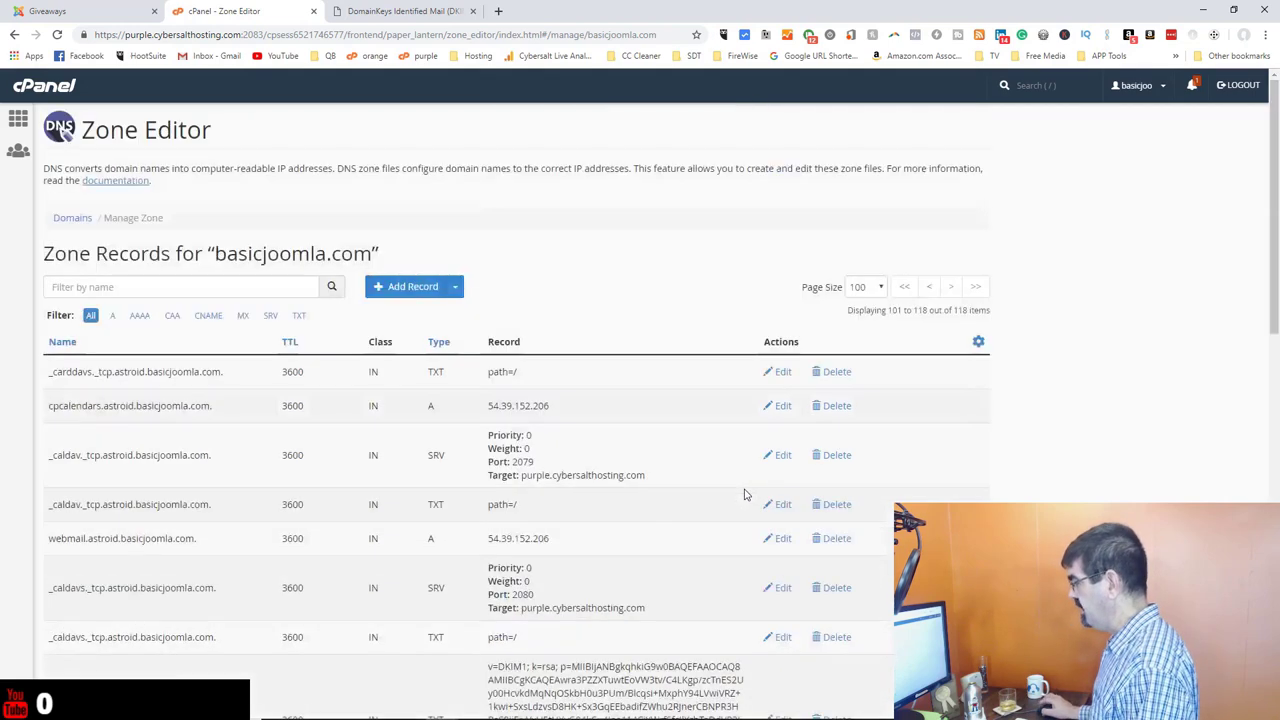
{"action": "left_click", "coordinate": [455, 290]}
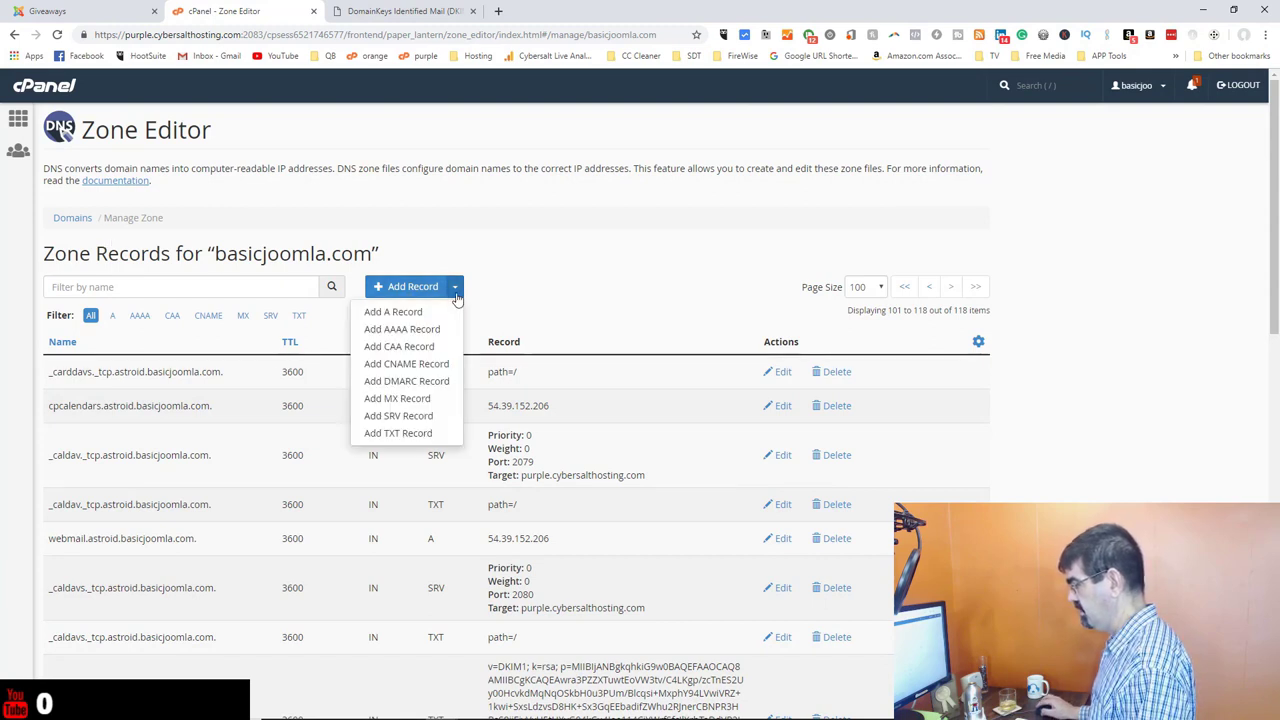
{"action": "left_click", "coordinate": [400, 433]}
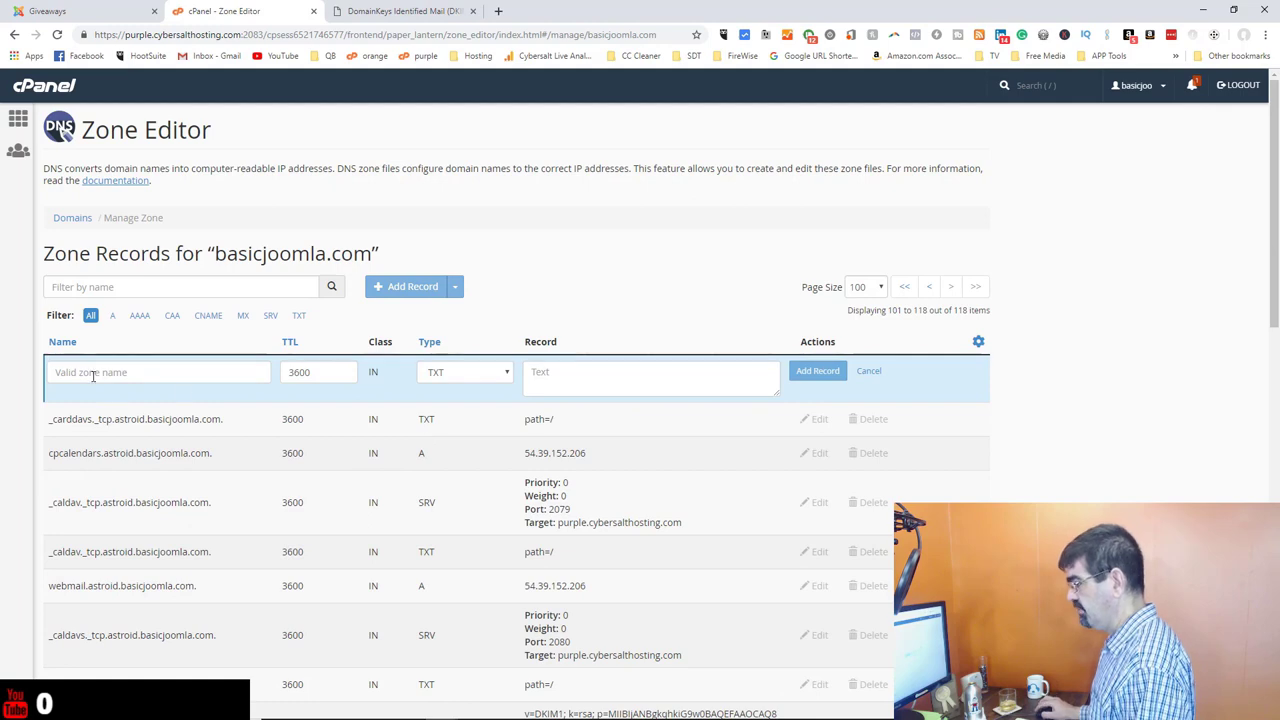
{"action": "scroll", "coordinate": [294, 443], "scroll_direction": "down", "scroll_amount": 10}
{"action": "scroll", "coordinate": [417, 449], "scroll_direction": "down", "scroll_amount": 2}
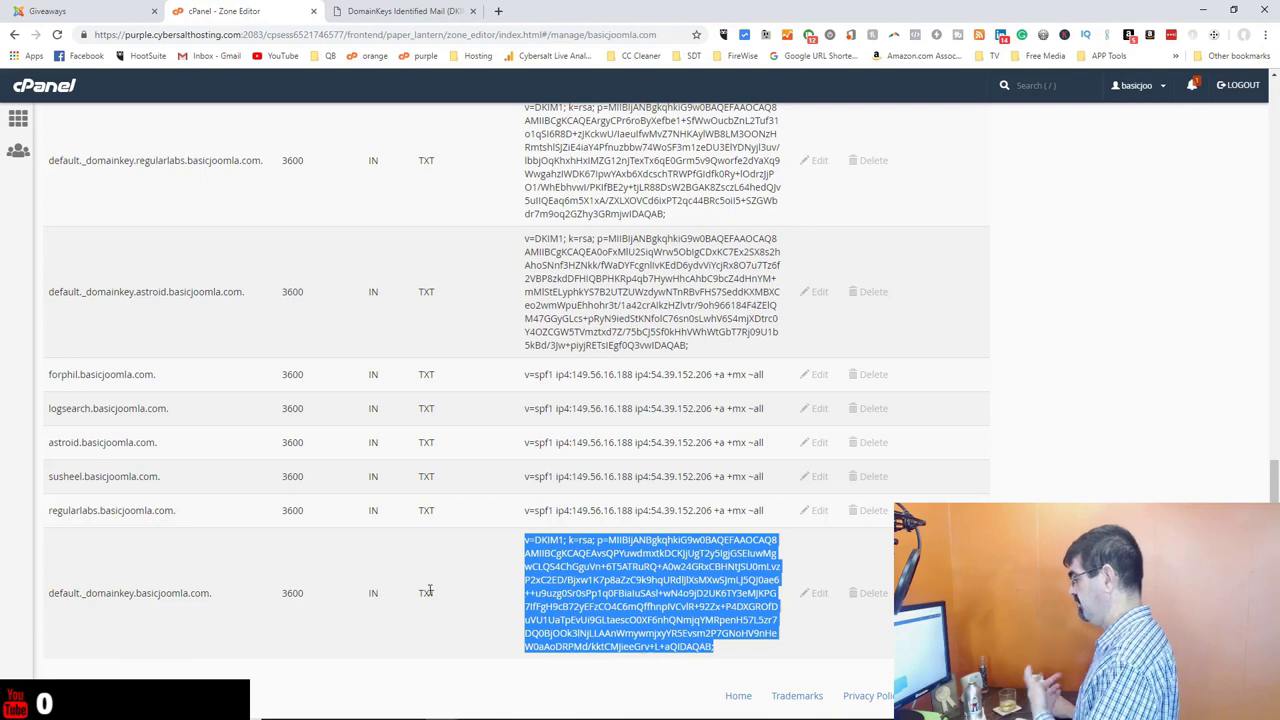
{"action": "right_click", "coordinate": [601, 566]}
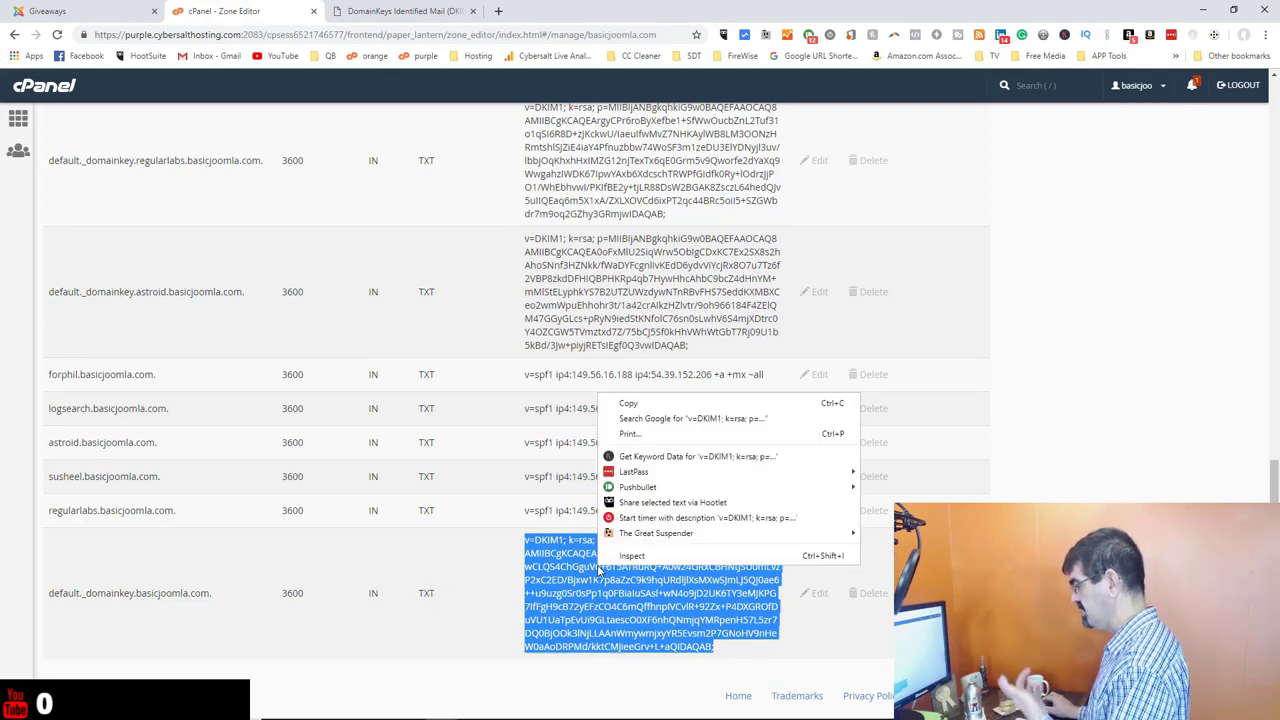
{"action": "left_click", "coordinate": [630, 403]}
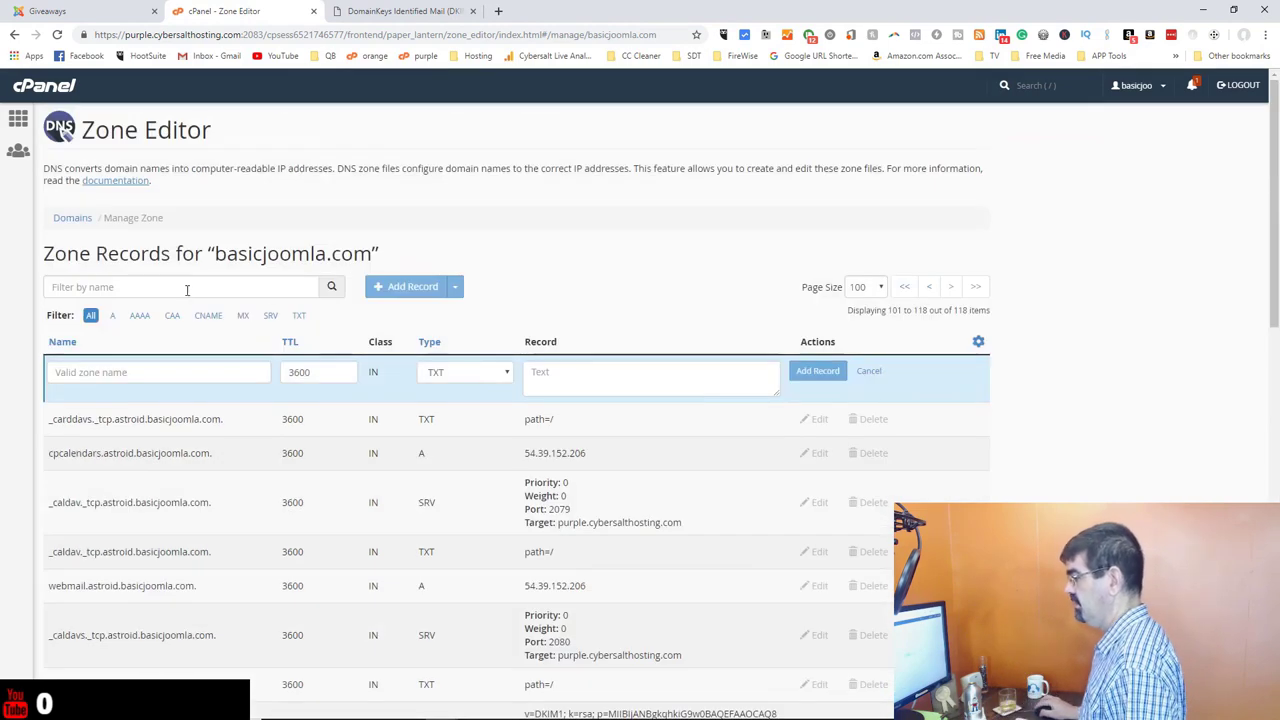
{"action": "left_click", "coordinate": [567, 377]}
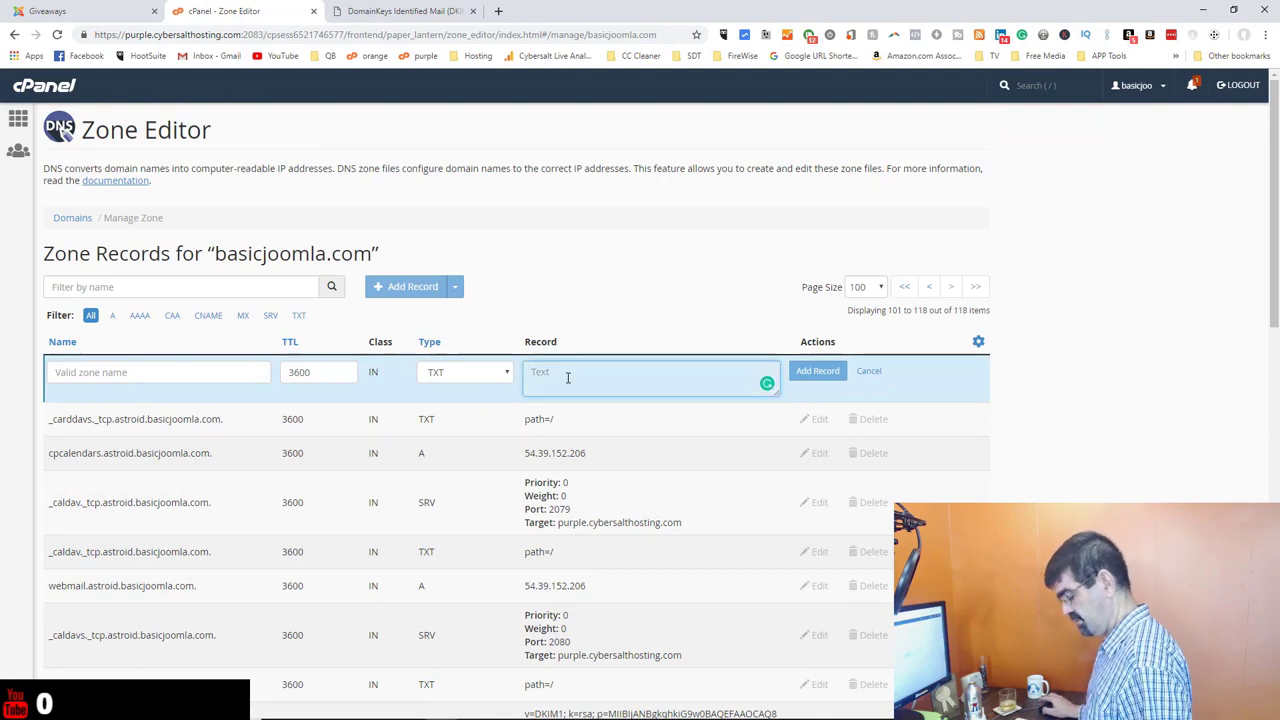
{"action": "key", "text": "ctrl+v"}
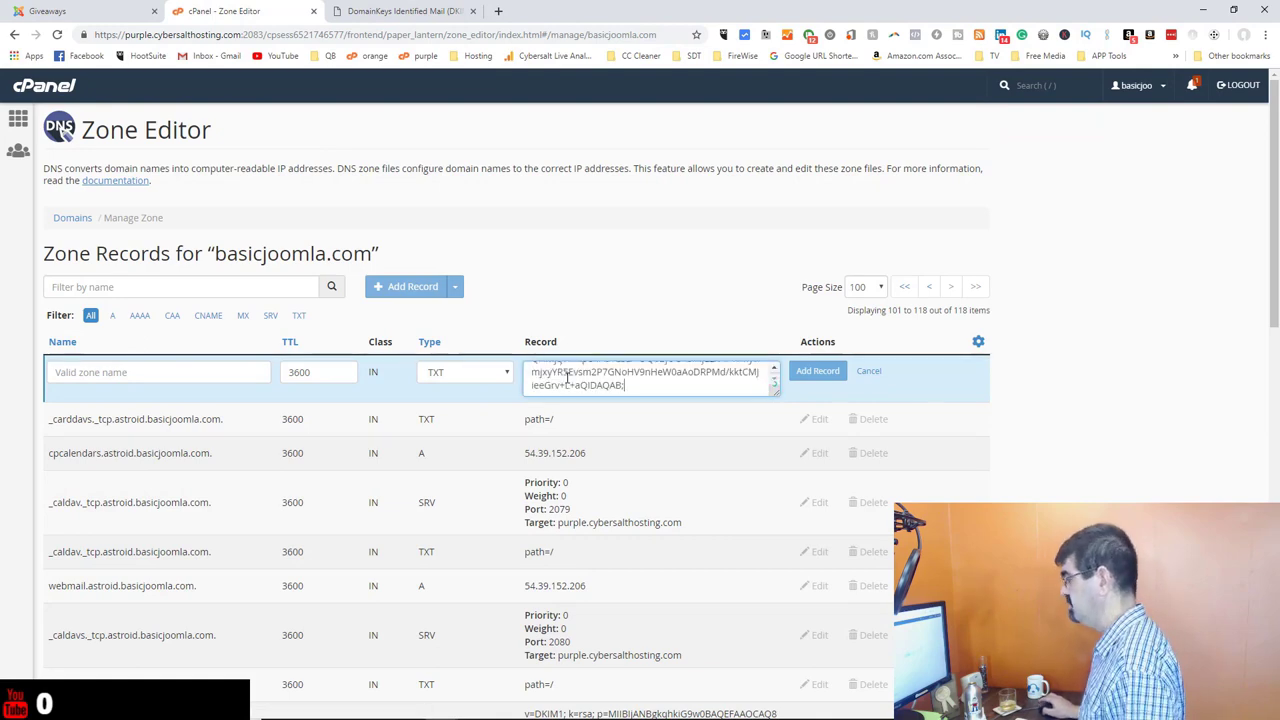
{"action": "left_click_drag", "start_coordinate": [776, 392], "coordinate": [795, 483]}
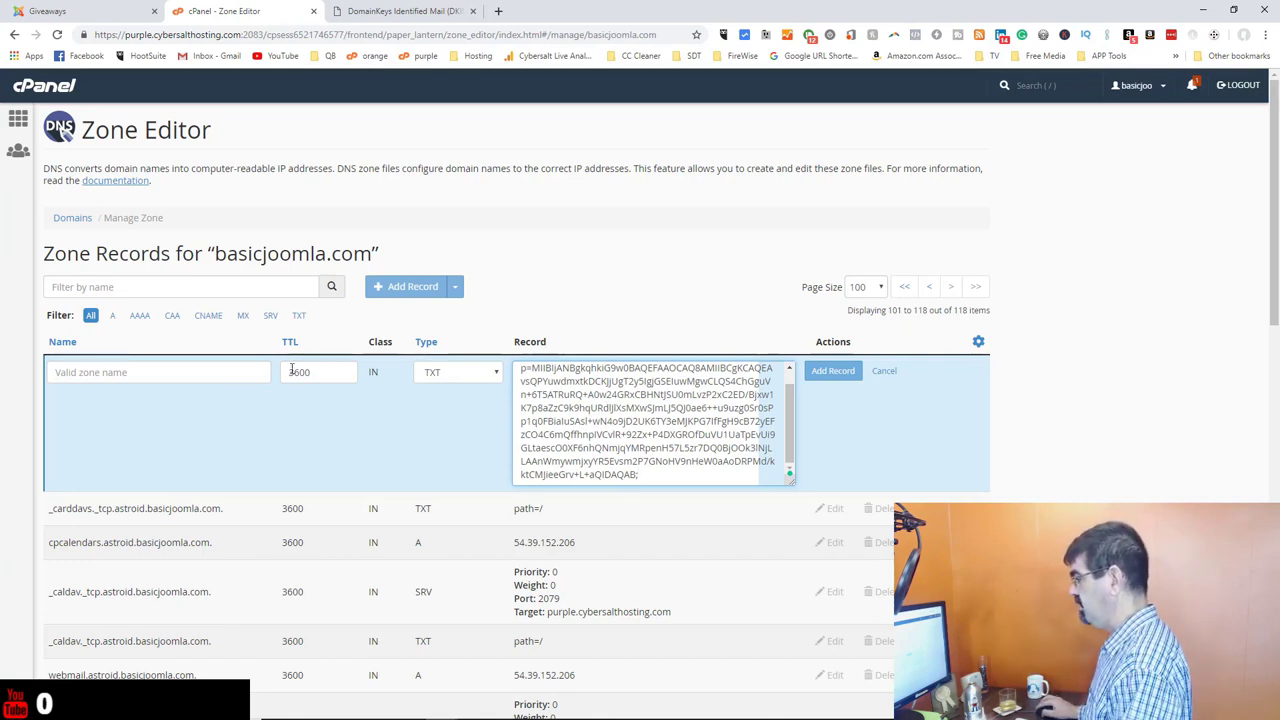
{"action": "left_click", "coordinate": [140, 372]}
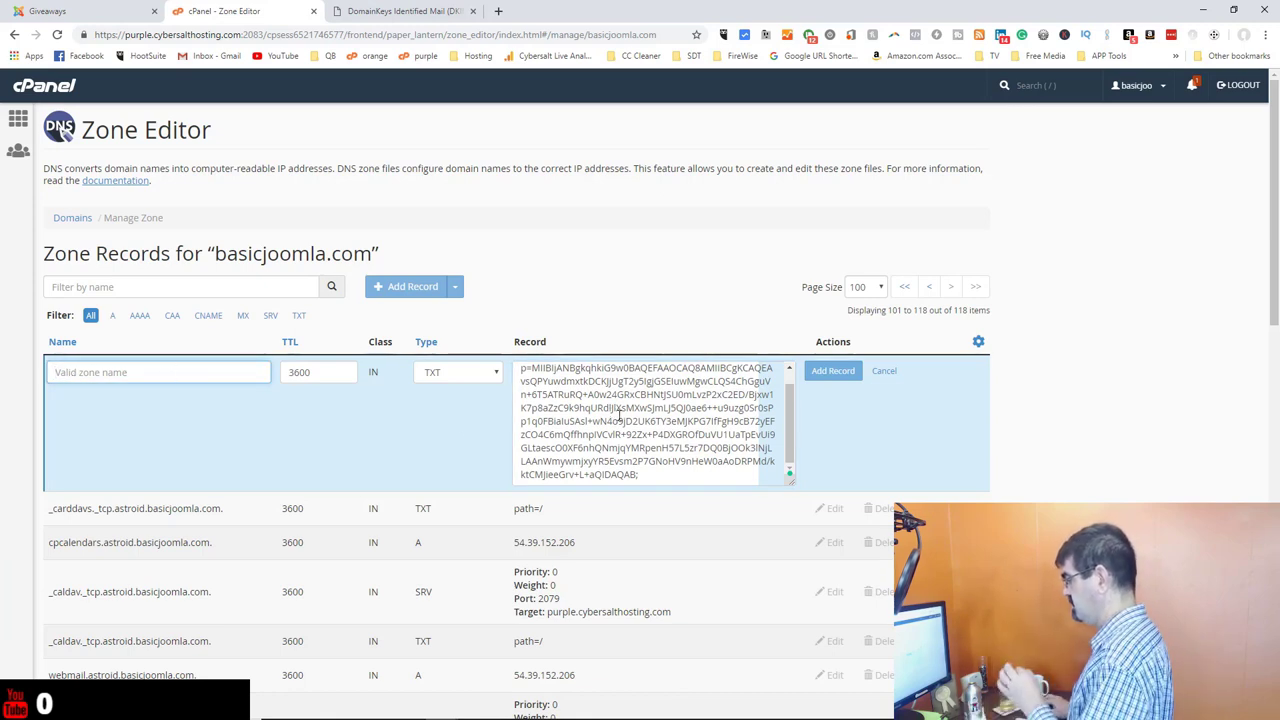
{"action": "left_click", "coordinate": [886, 372]}
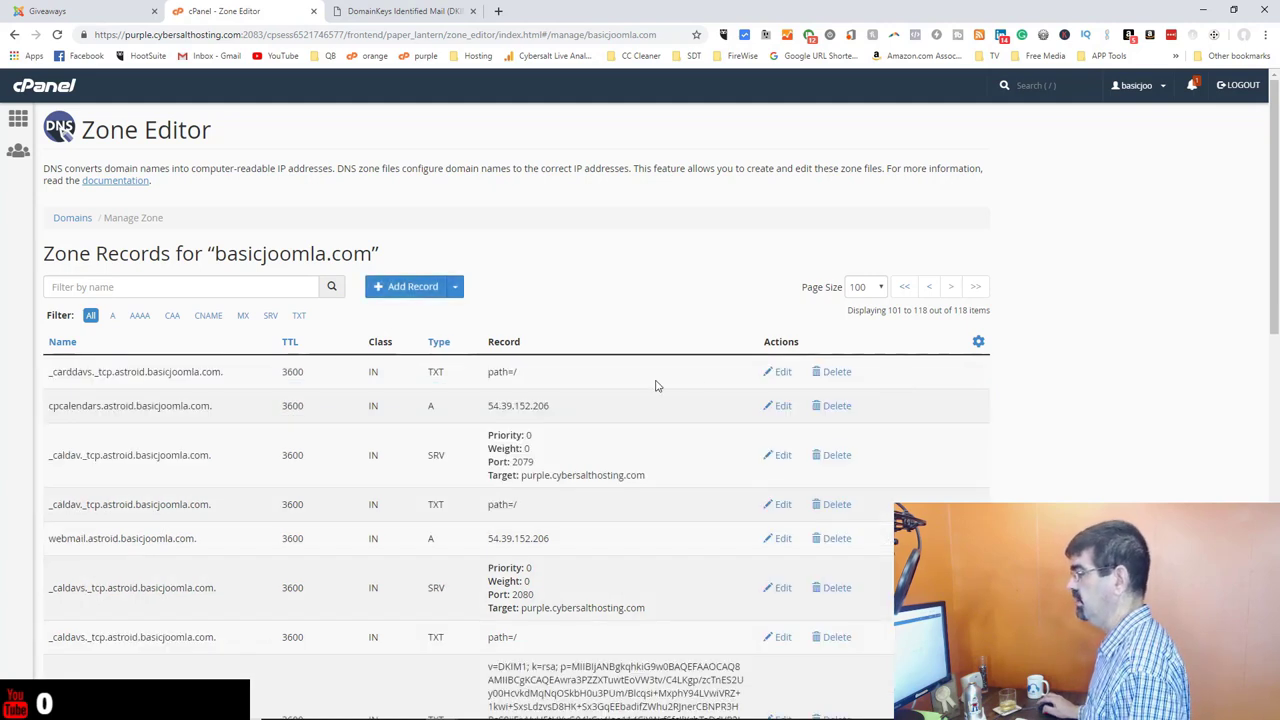
Go back to the cPanel home page and open the Email Deliverability management page for basicjoomla.com.
{"action": "left_click", "coordinate": [16, 122]}
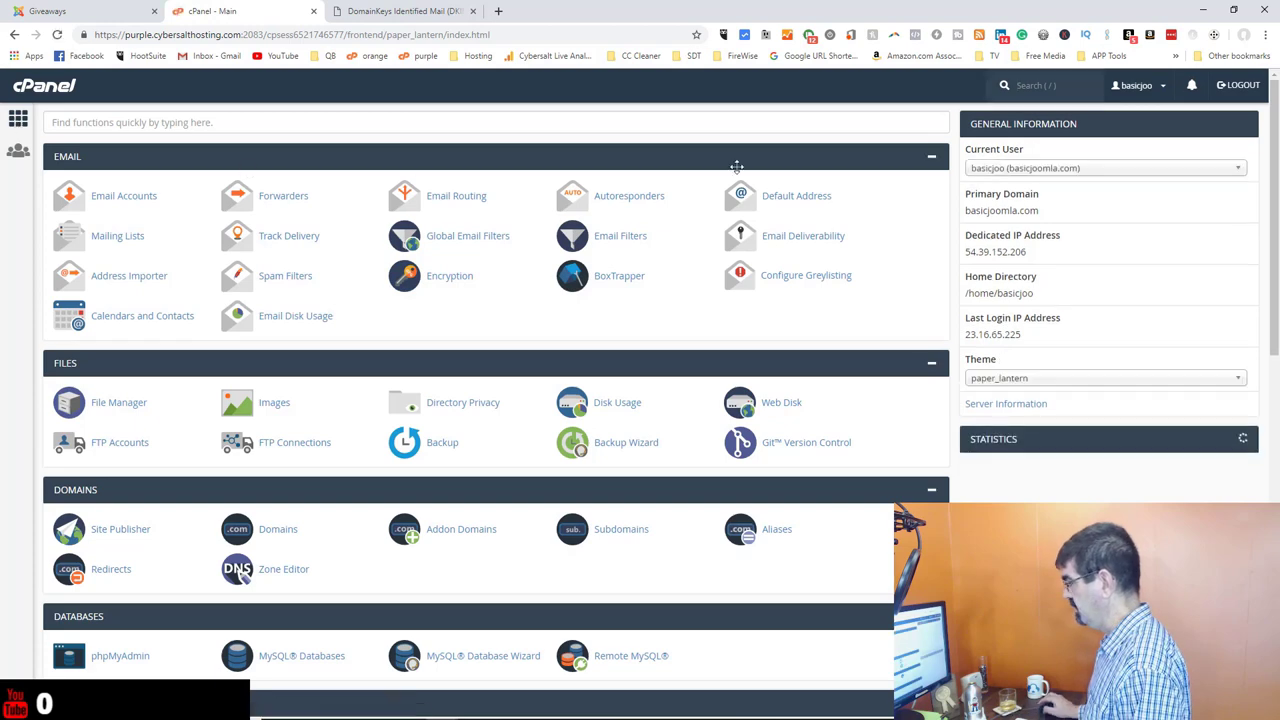
{"action": "left_click", "coordinate": [810, 238]}
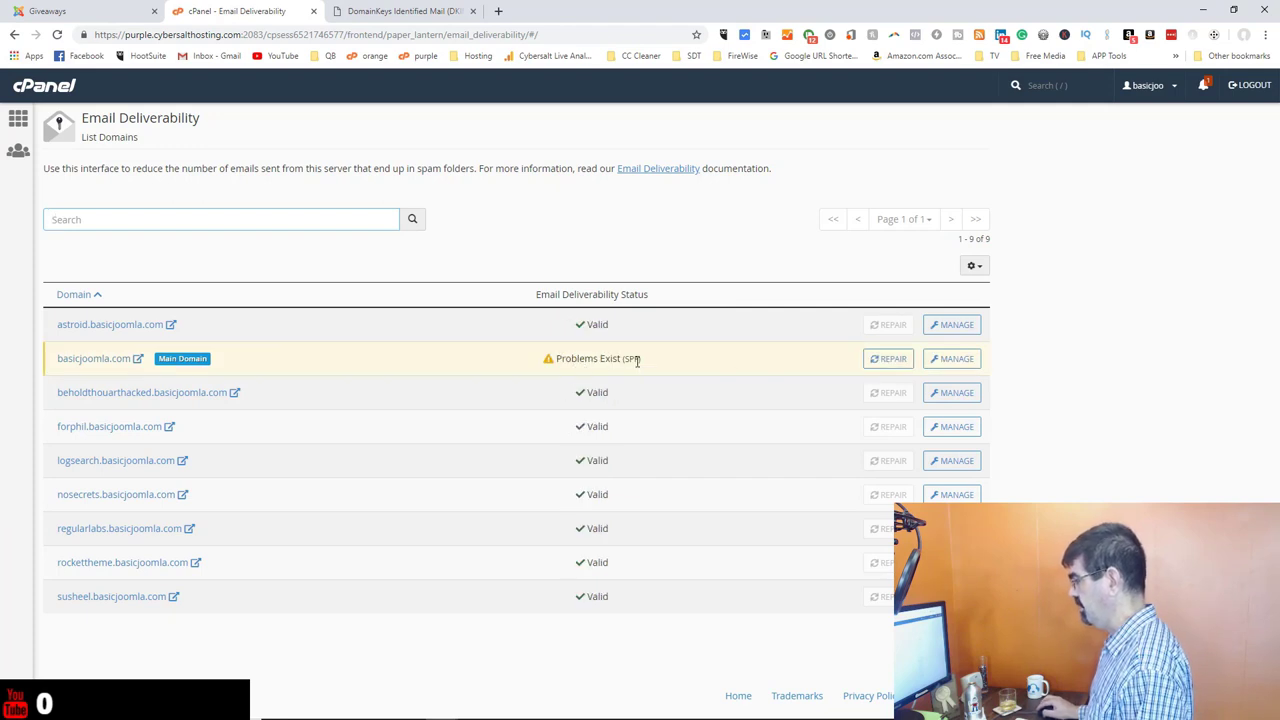
{"action": "left_click", "coordinate": [975, 362]}
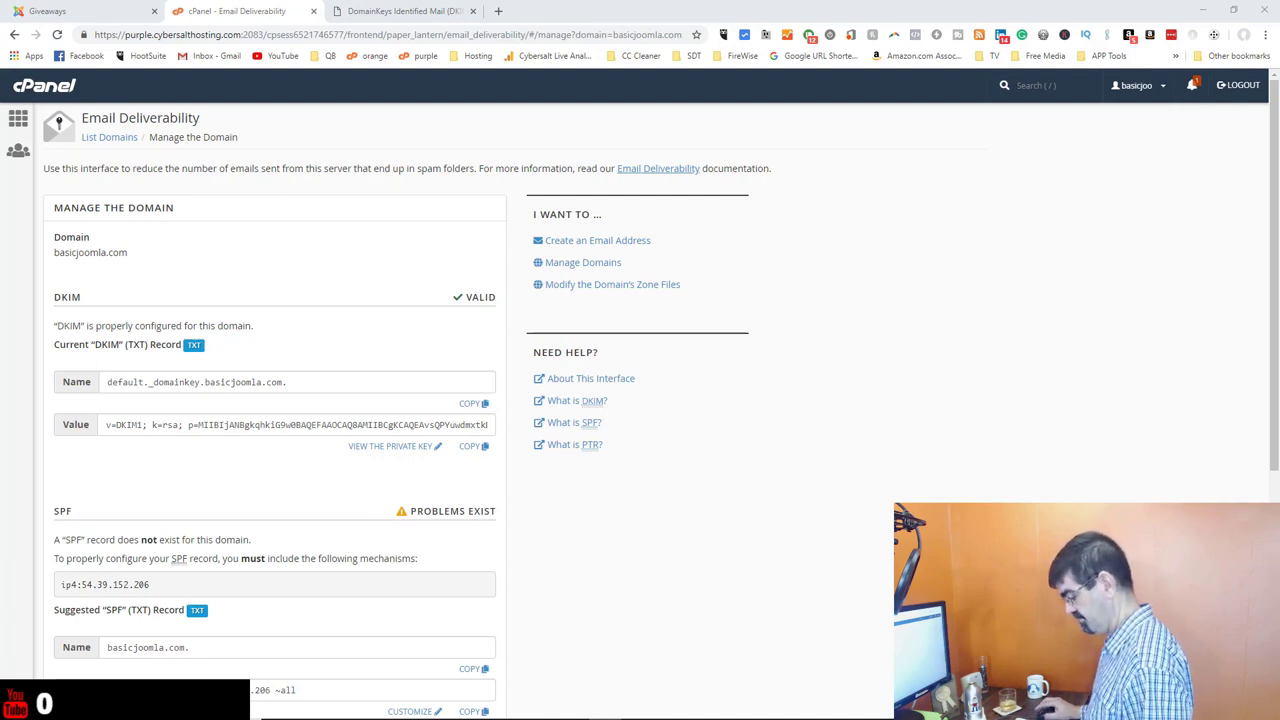
{"action": "left_click", "coordinate": [496, 12]}
{"action": "type", "text": "https://en.wikipedia.org/wiki/Sender_Policy_Framework"}
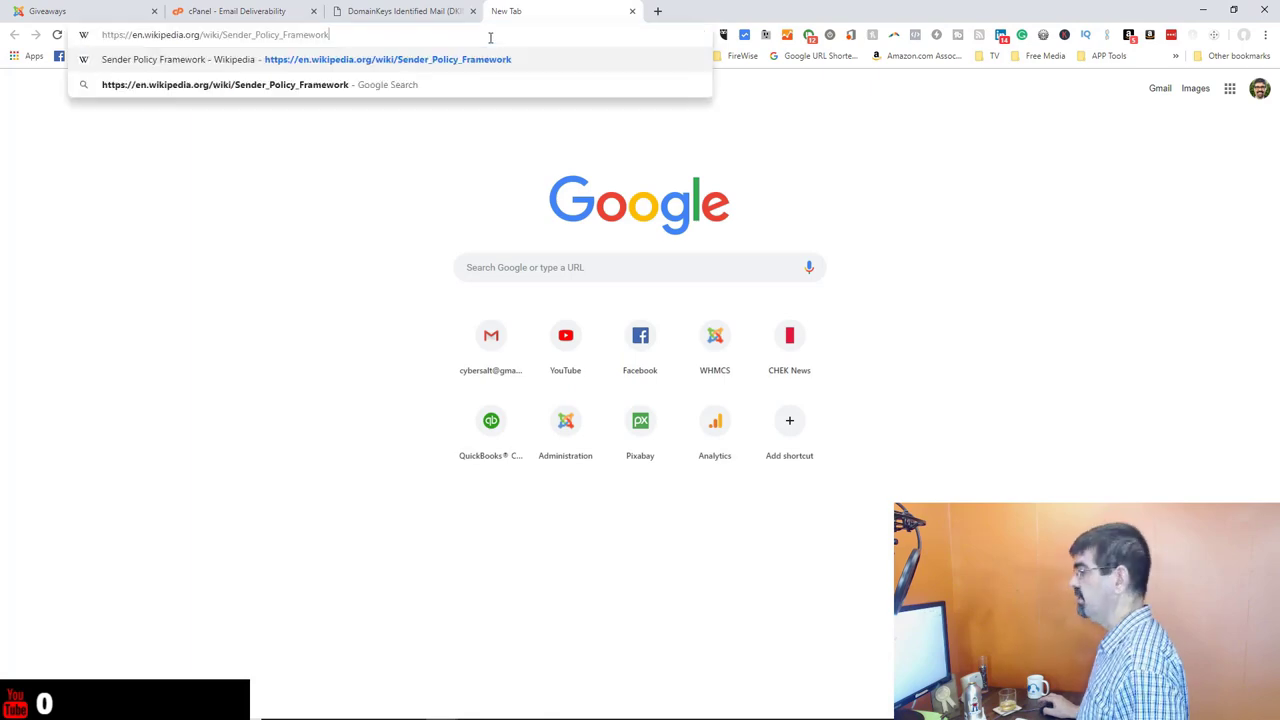
{"action": "key", "text": "Return"}
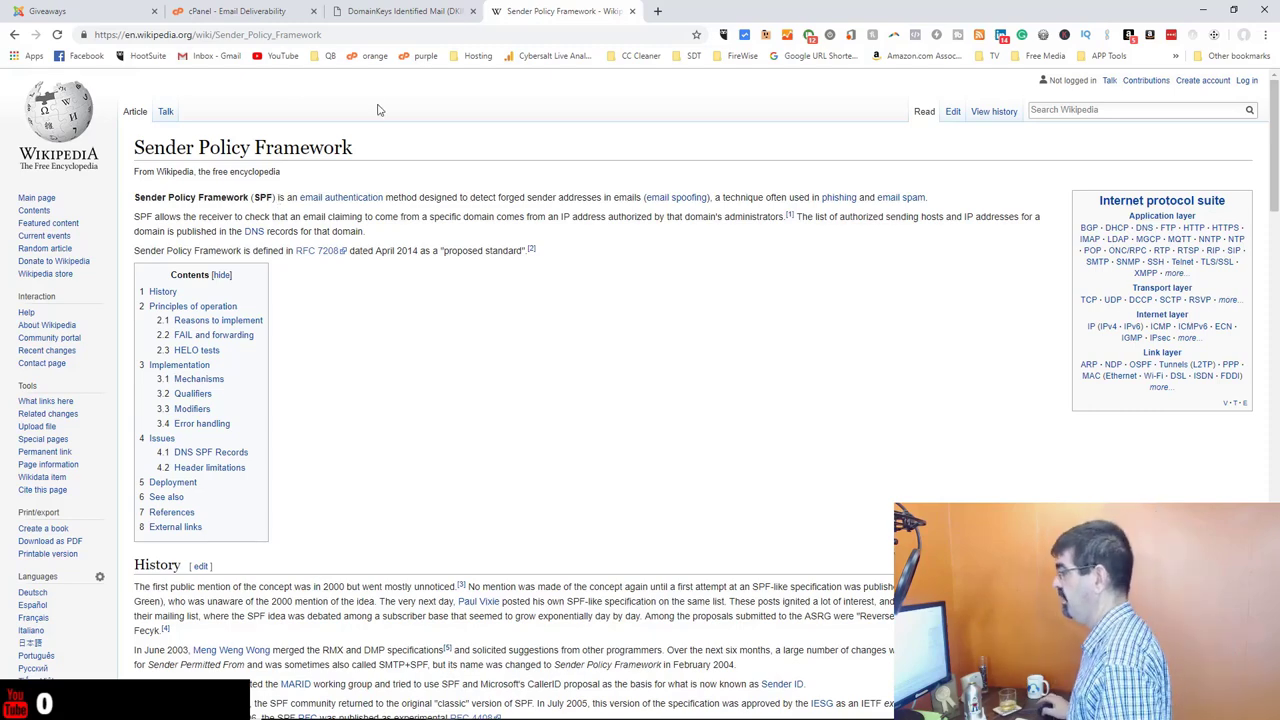
Return to the basicjoomla.com deliverability page in cPanel and review the SPF status and the suggested SPF record.
{"action": "left_click", "coordinate": [393, 14]}
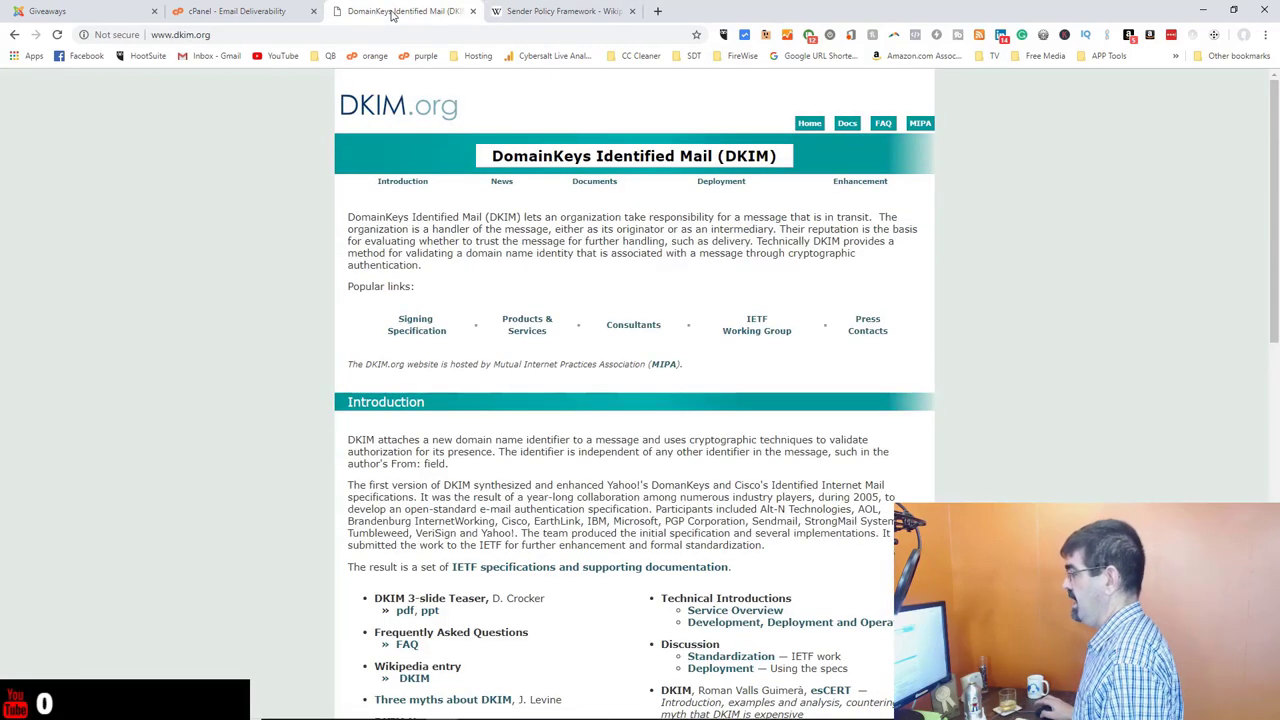
{"action": "left_click", "coordinate": [252, 14]}
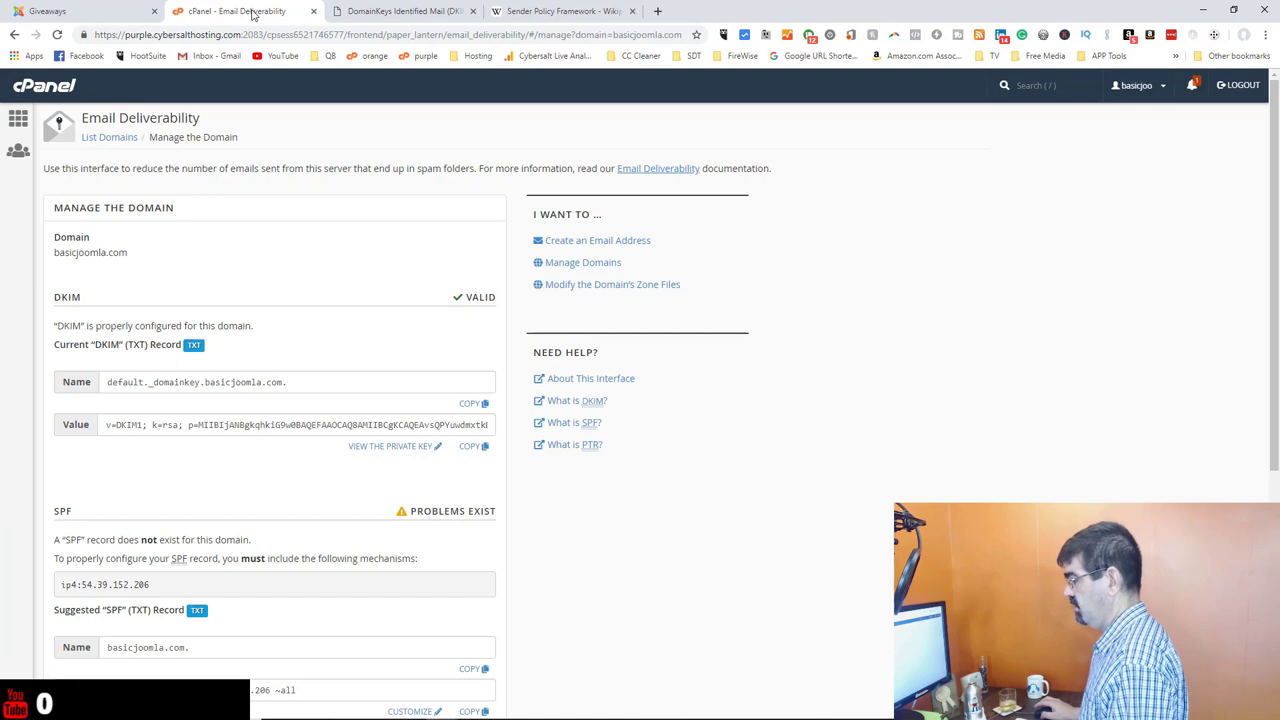
{"action": "scroll", "coordinate": [392, 235], "scroll_direction": "down", "scroll_amount": 1}
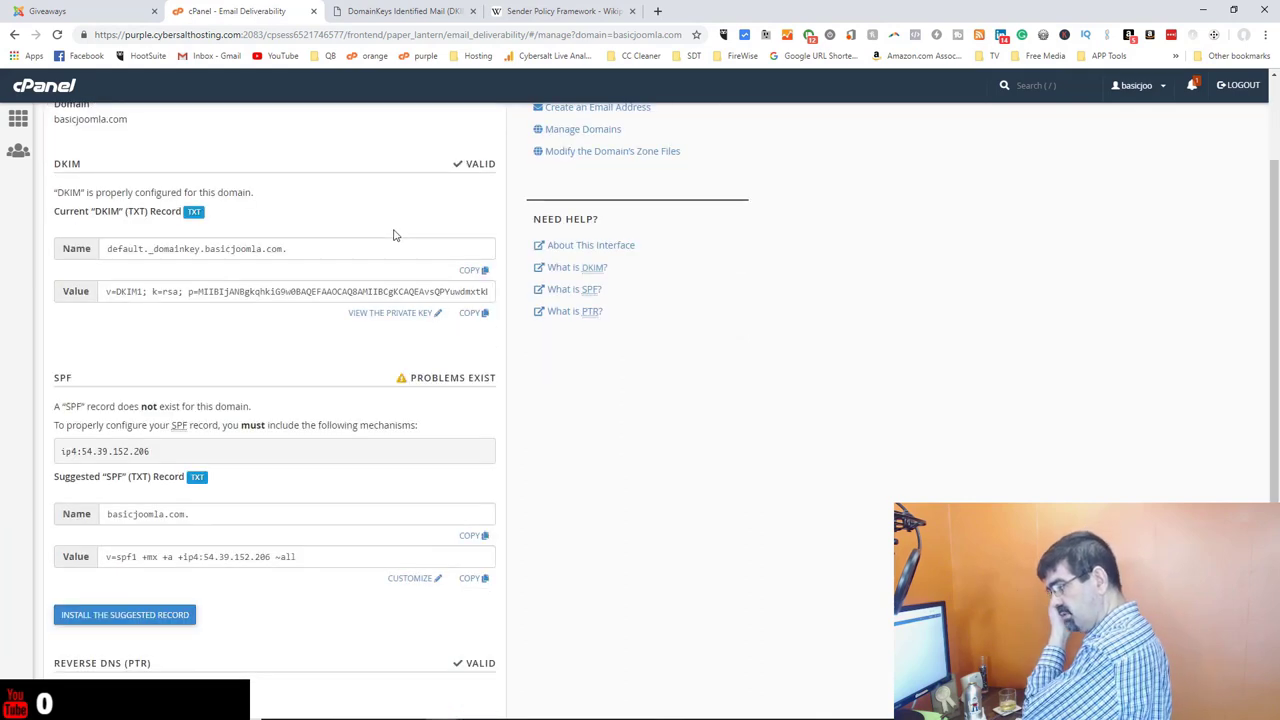
{"action": "scroll", "coordinate": [394, 234], "scroll_direction": "down", "scroll_amount": 1}
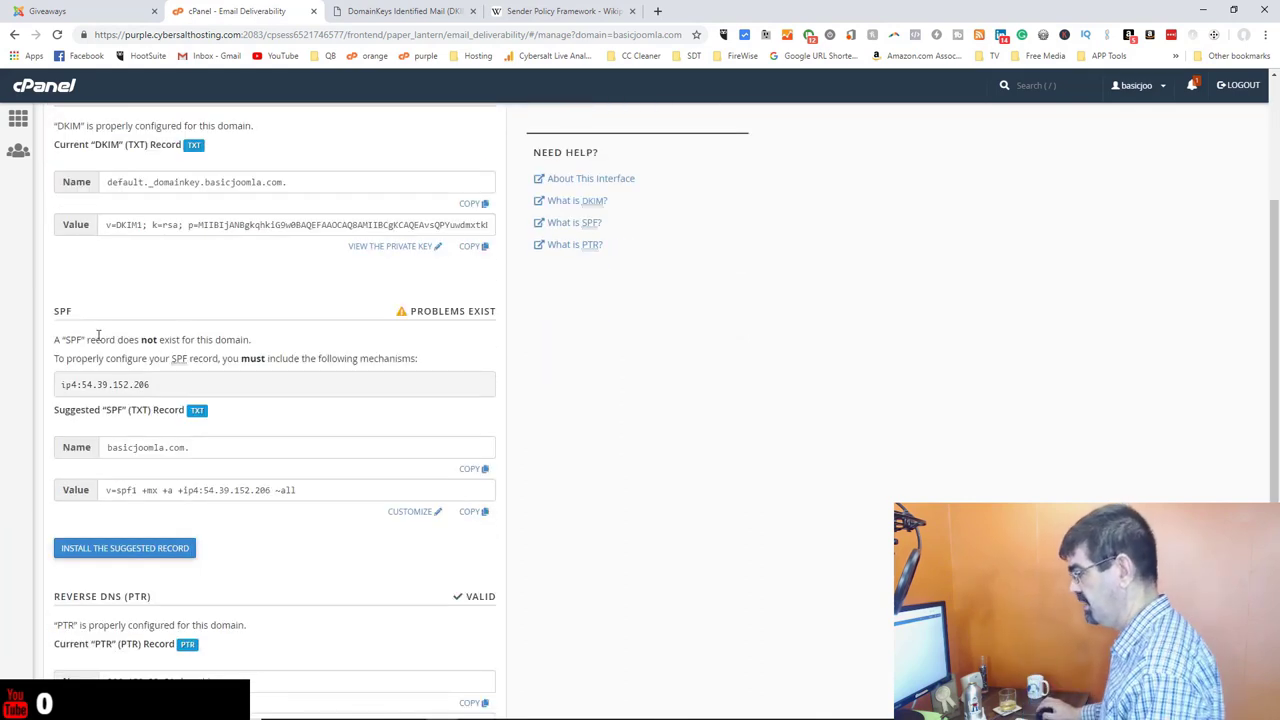
{"action": "scroll", "coordinate": [268, 352], "scroll_direction": "up", "scroll_amount": 2}
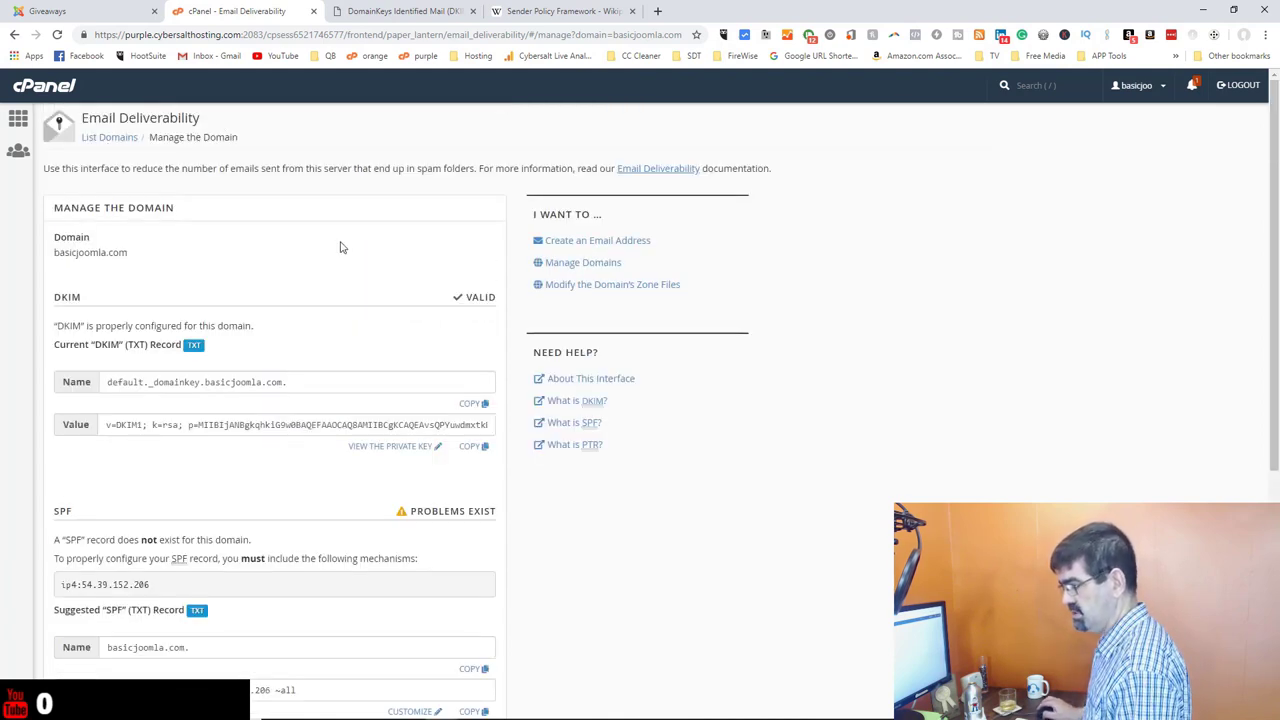
{"action": "scroll", "coordinate": [340, 247], "scroll_direction": "down", "scroll_amount": 3}
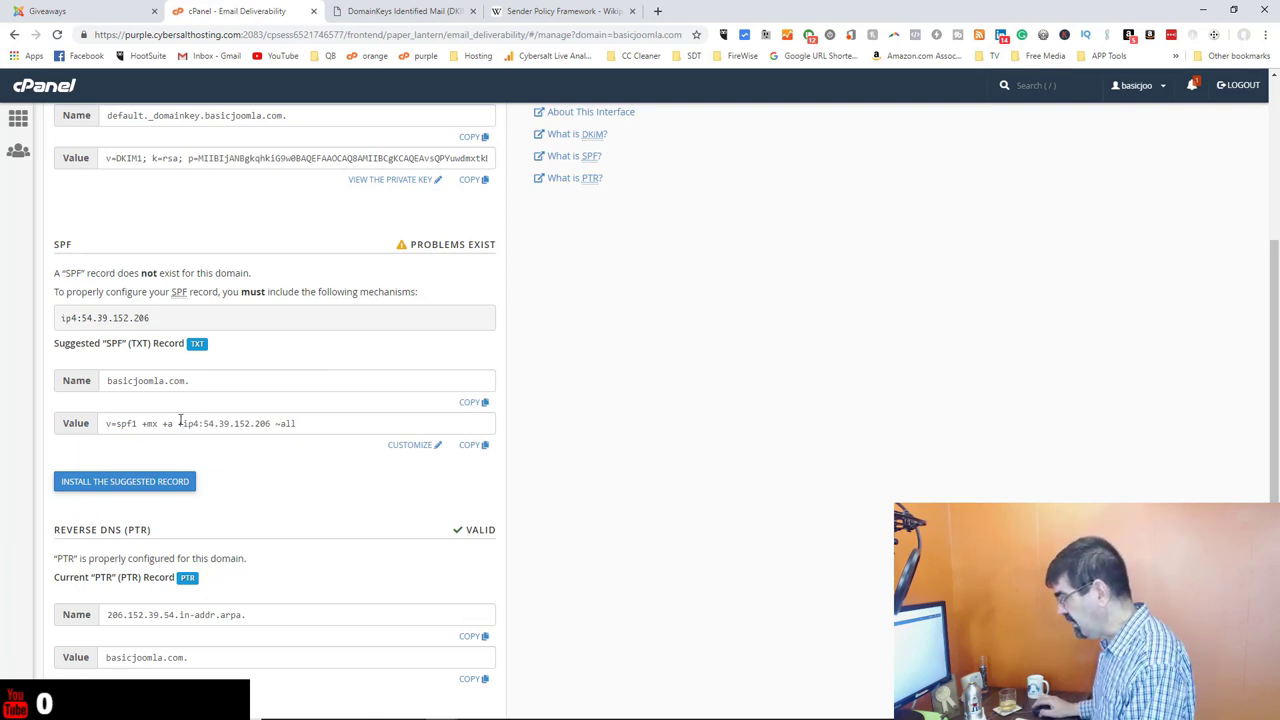
Open the suggested SPF record for customization and look through its domain and IP address settings.
{"action": "left_click", "coordinate": [410, 445]}
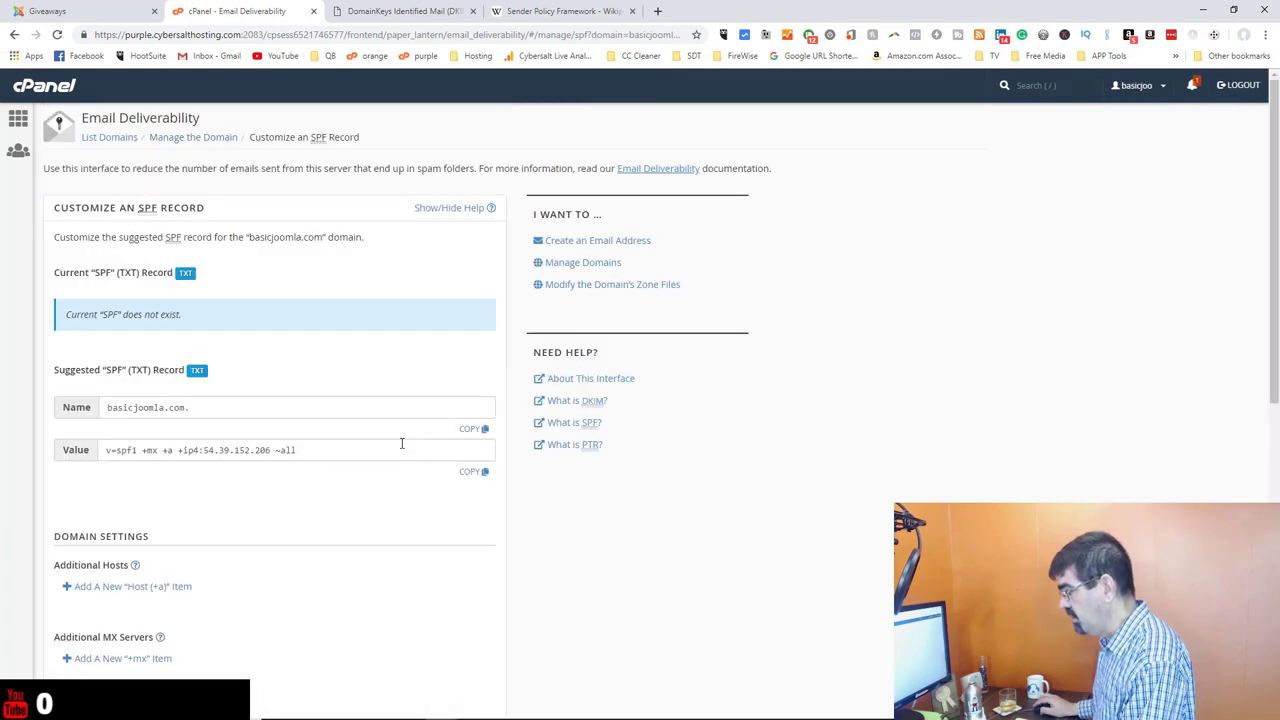
{"action": "scroll", "coordinate": [385, 405], "scroll_direction": "down", "scroll_amount": 1}
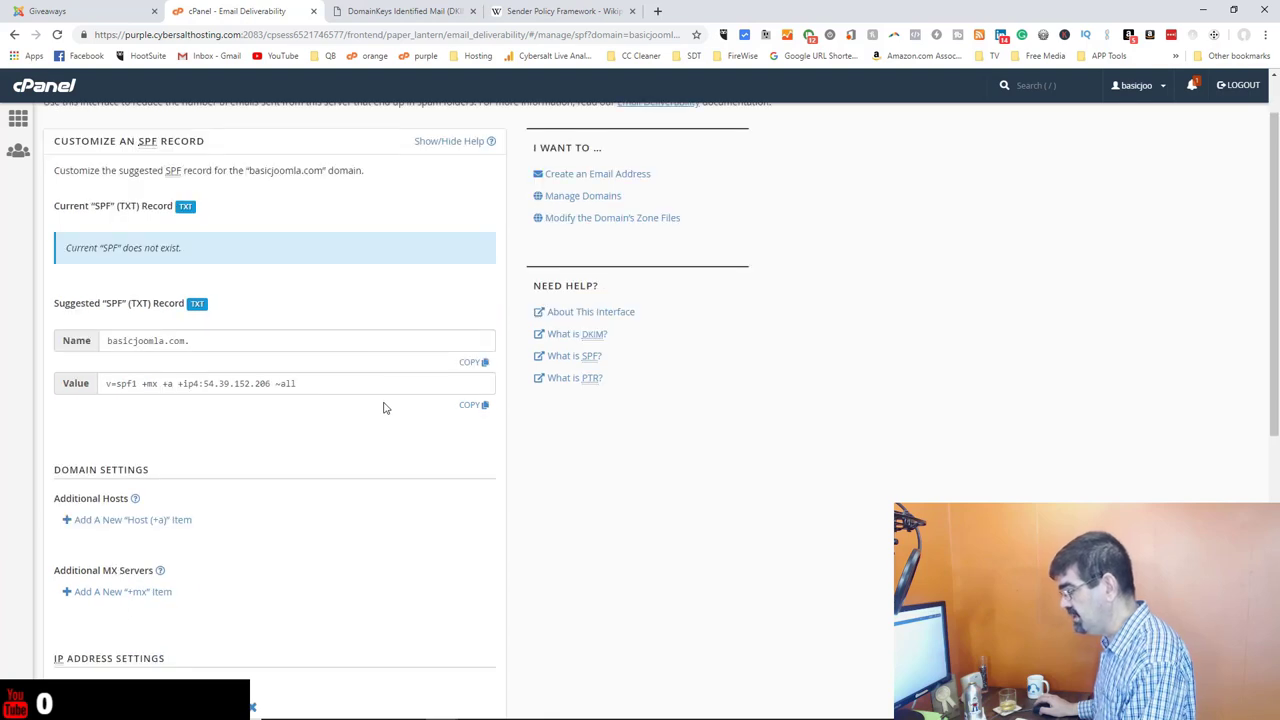
{"action": "scroll", "coordinate": [385, 407], "scroll_direction": "down", "scroll_amount": 1}
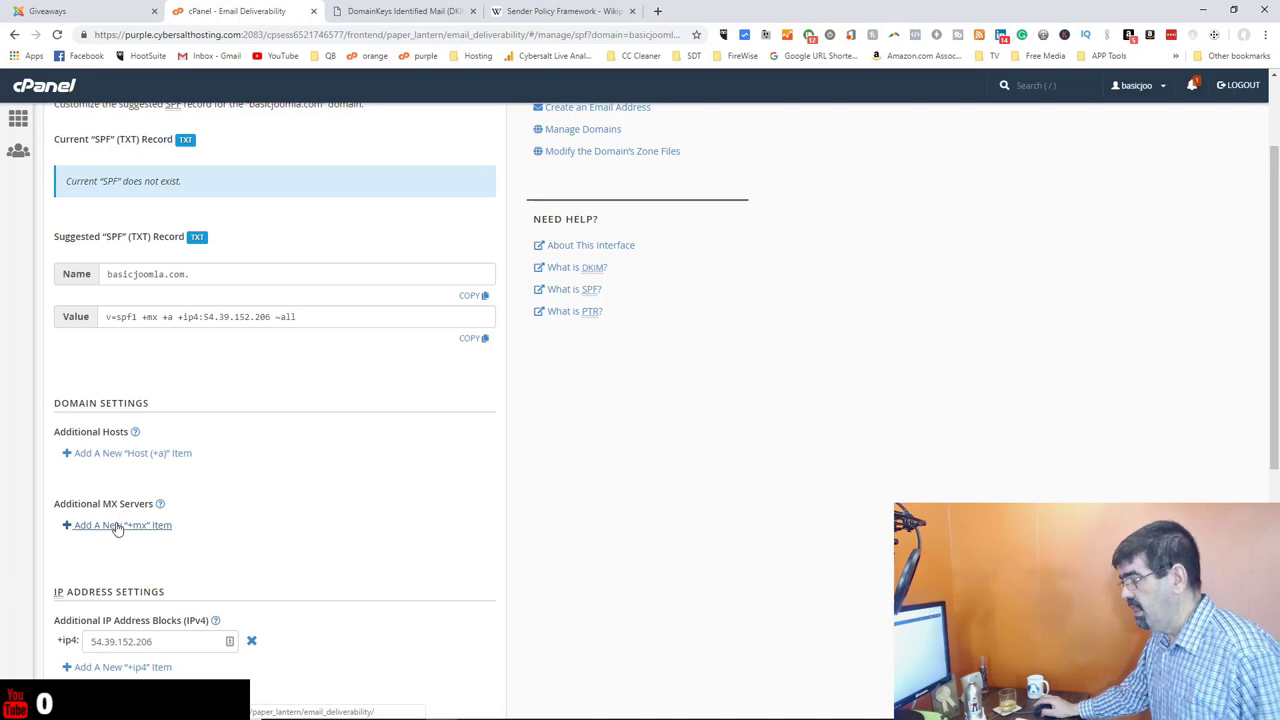
{"action": "scroll", "coordinate": [252, 529], "scroll_direction": "down", "scroll_amount": 1}
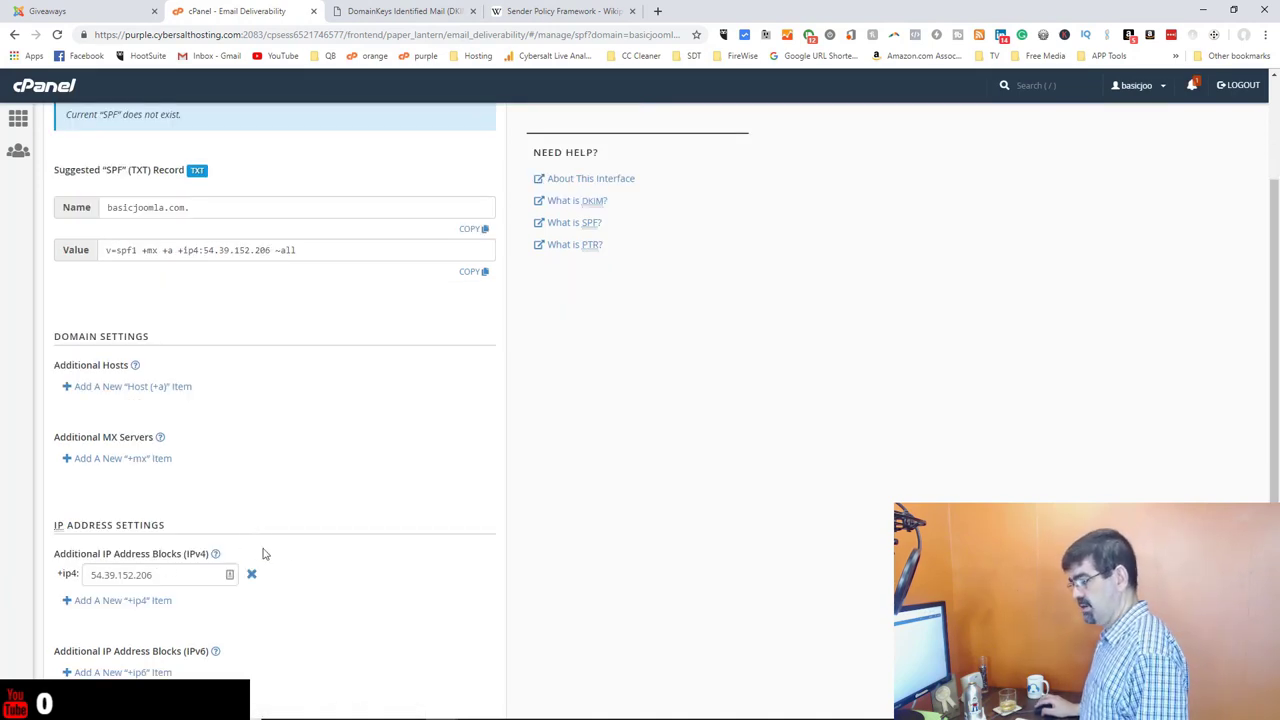
{"action": "scroll", "coordinate": [416, 560], "scroll_direction": "down", "scroll_amount": 1}
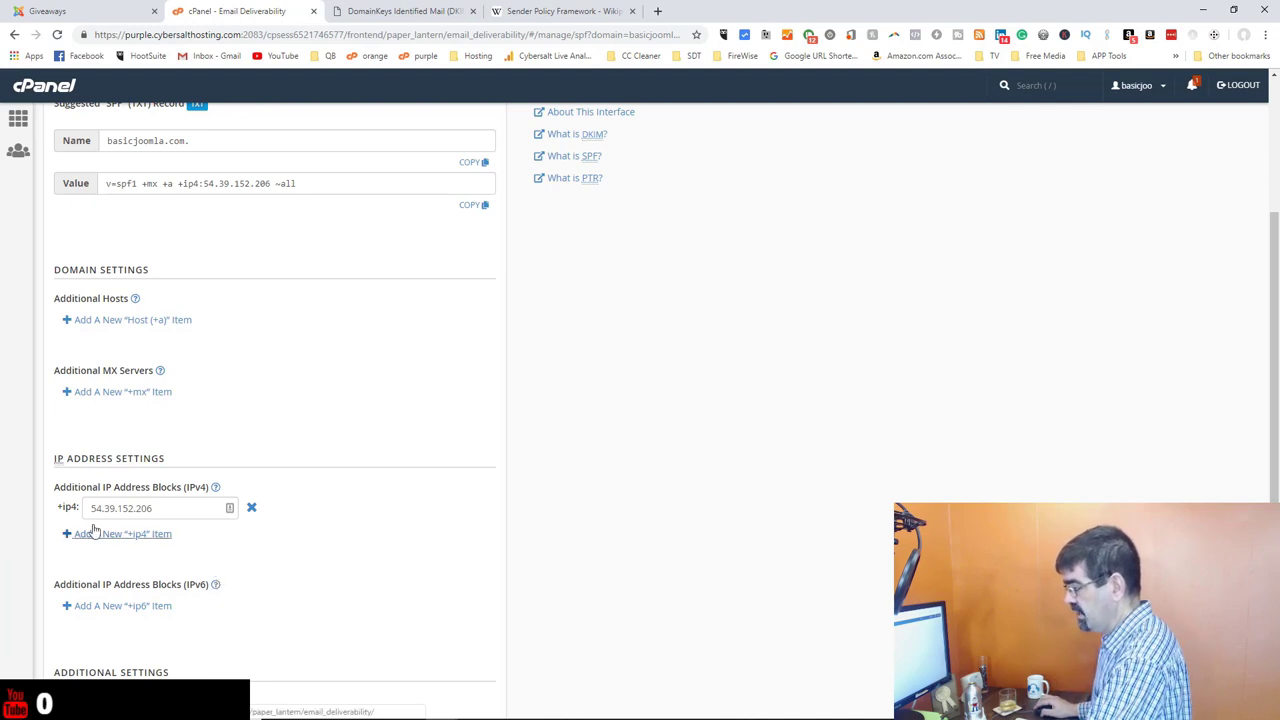
Add a second IPv4 address block to the SPF record, using a copy of the existing address changed to 14.39.152.206.
{"action": "left_click", "coordinate": [150, 508]}
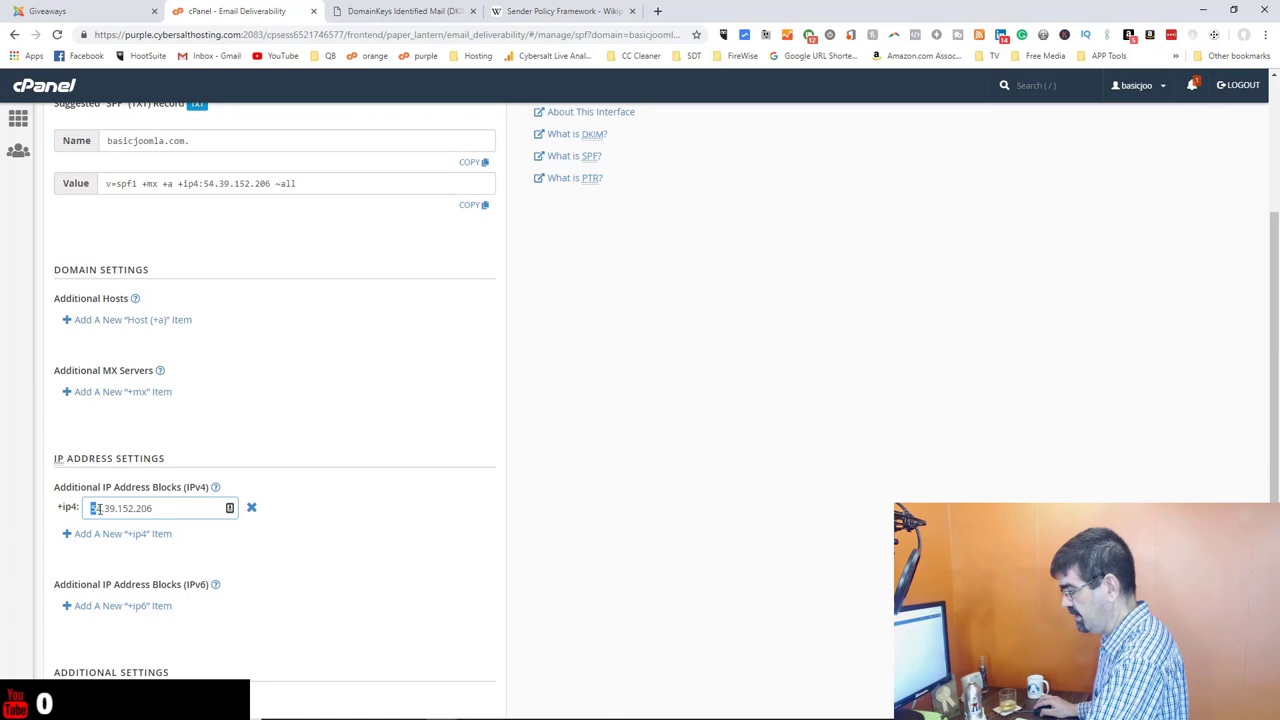
{"action": "double_click", "coordinate": [100, 508]}
{"action": "key", "text": "ctrl+c"}
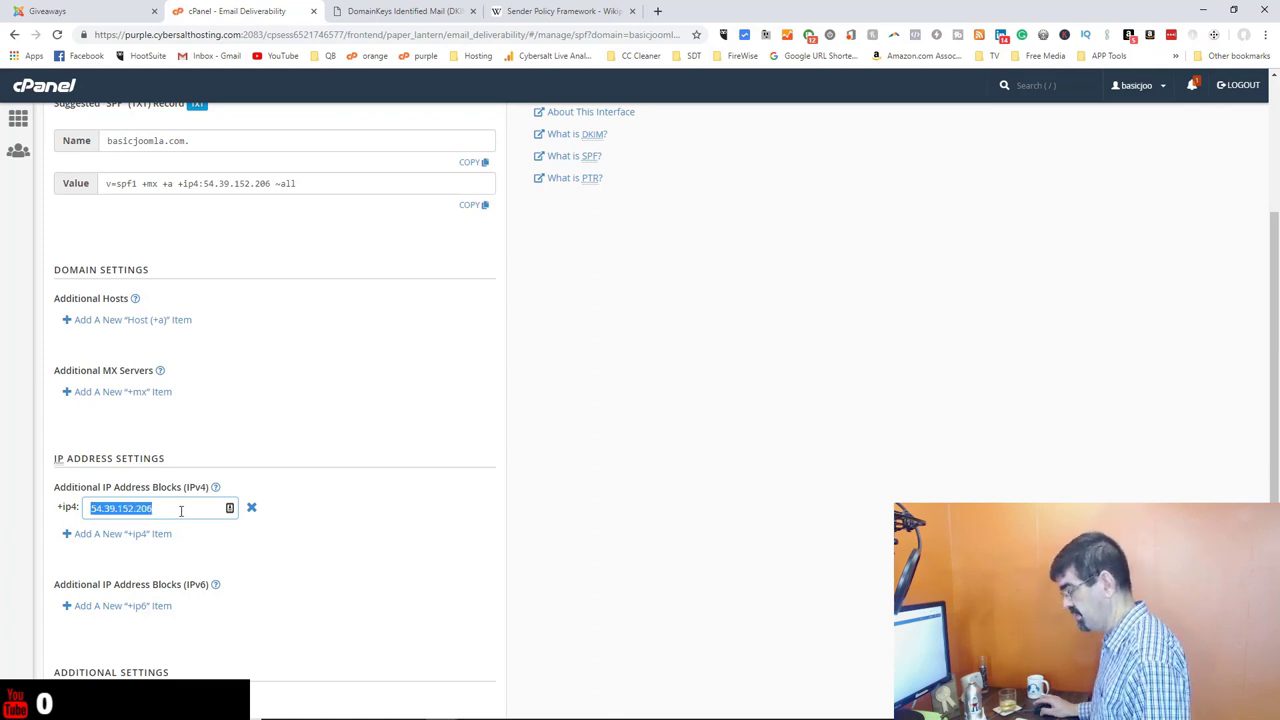
{"action": "left_click", "coordinate": [72, 537]}
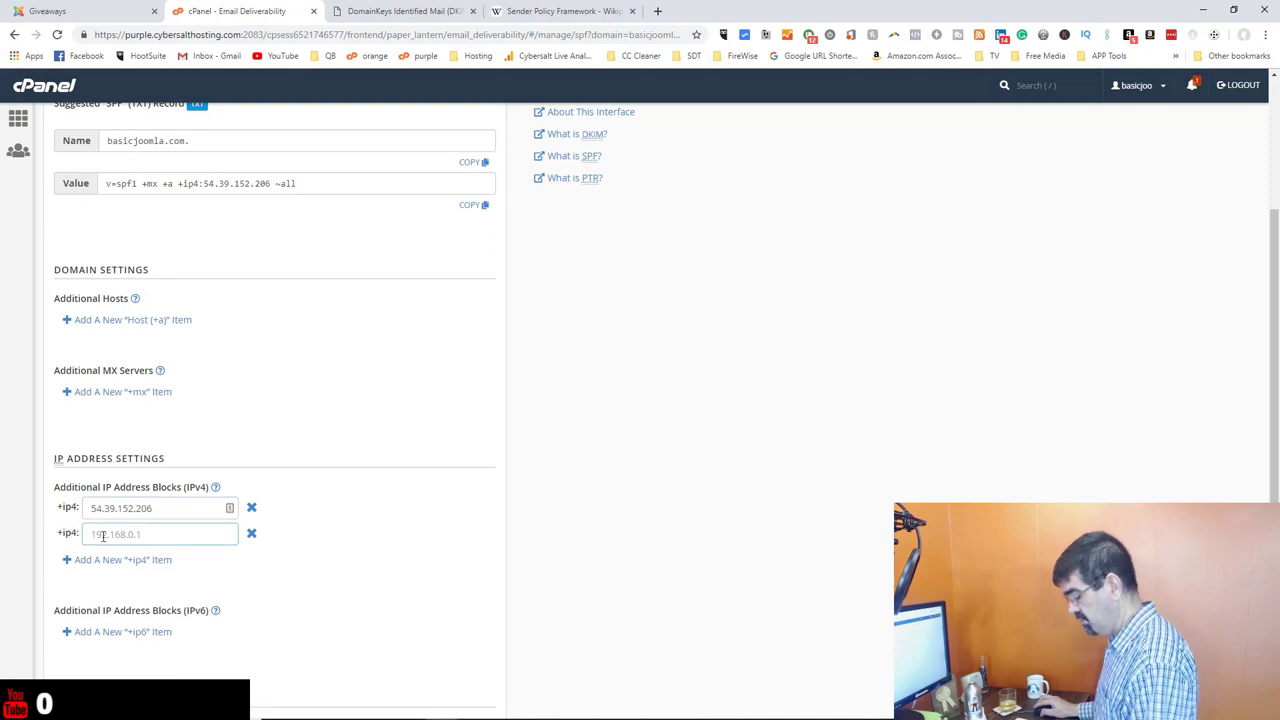
{"action": "key", "text": "ctrl+v"}
{"action": "left_click", "coordinate": [92, 535]}
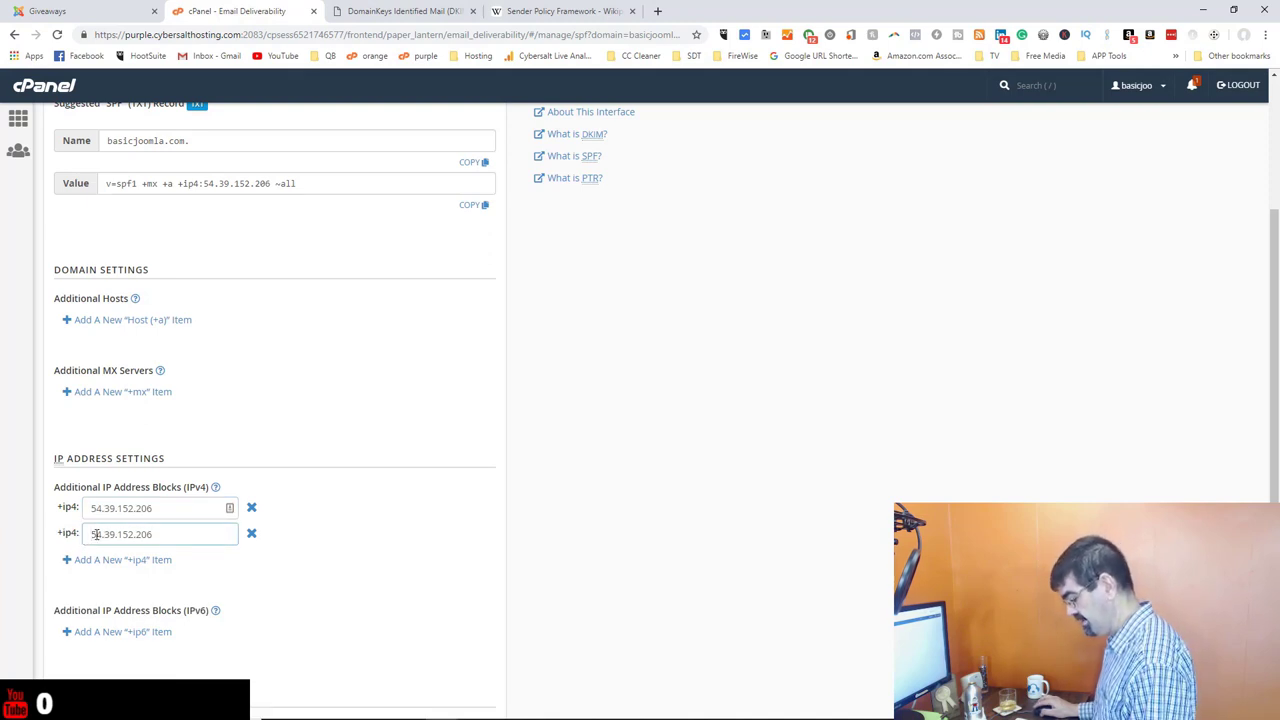
{"action": "key", "text": "Delete"}
{"action": "type", "text": "1"}
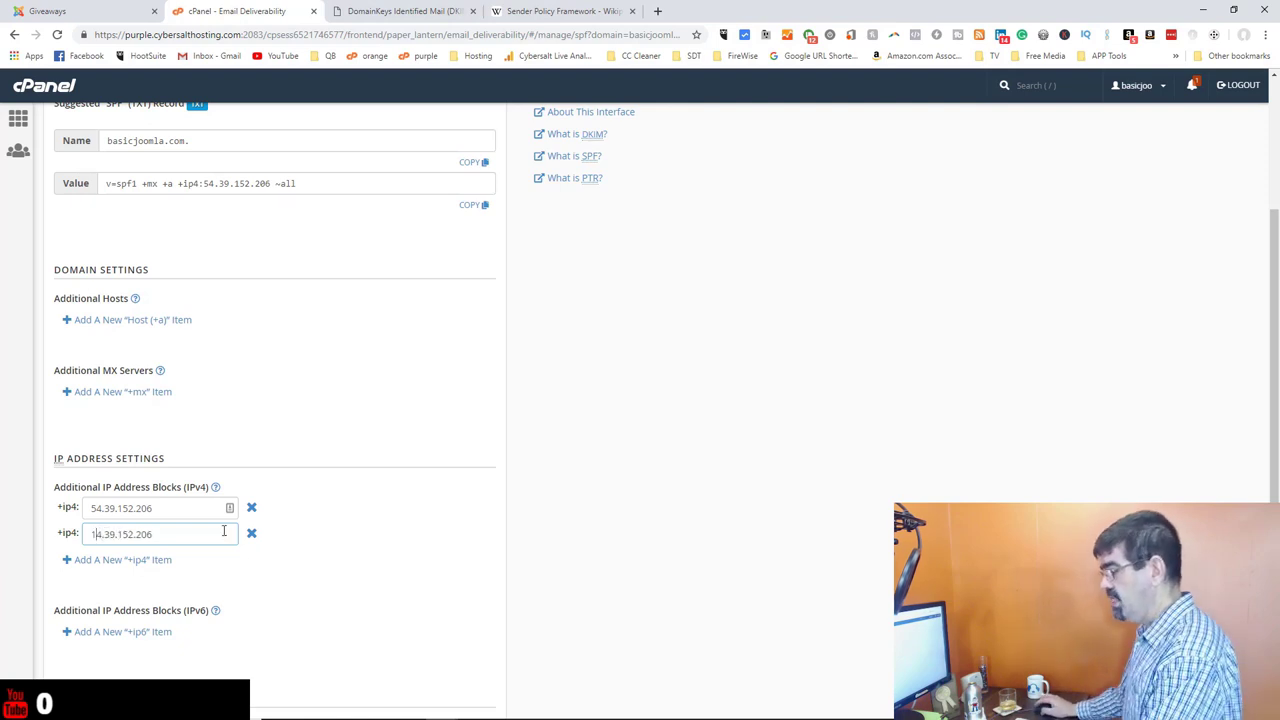
Check the preview of the updated SPF record and enable the "-all" entry to exclude all other hosts.
{"action": "scroll", "coordinate": [250, 592], "scroll_direction": "down", "scroll_amount": 2}
{"action": "scroll", "coordinate": [254, 592], "scroll_direction": "down", "scroll_amount": 2}
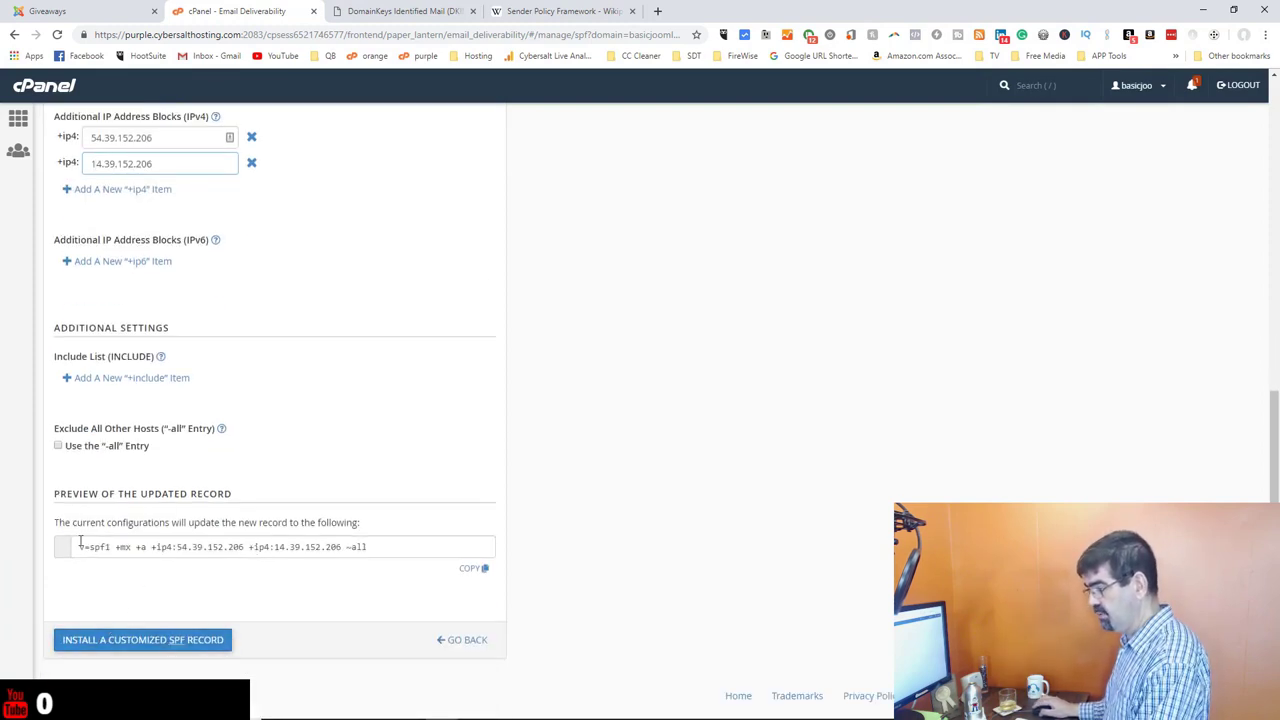
{"action": "left_click_drag", "start_coordinate": [79, 547], "coordinate": [385, 547]}
{"action": "left_click", "coordinate": [385, 546]}
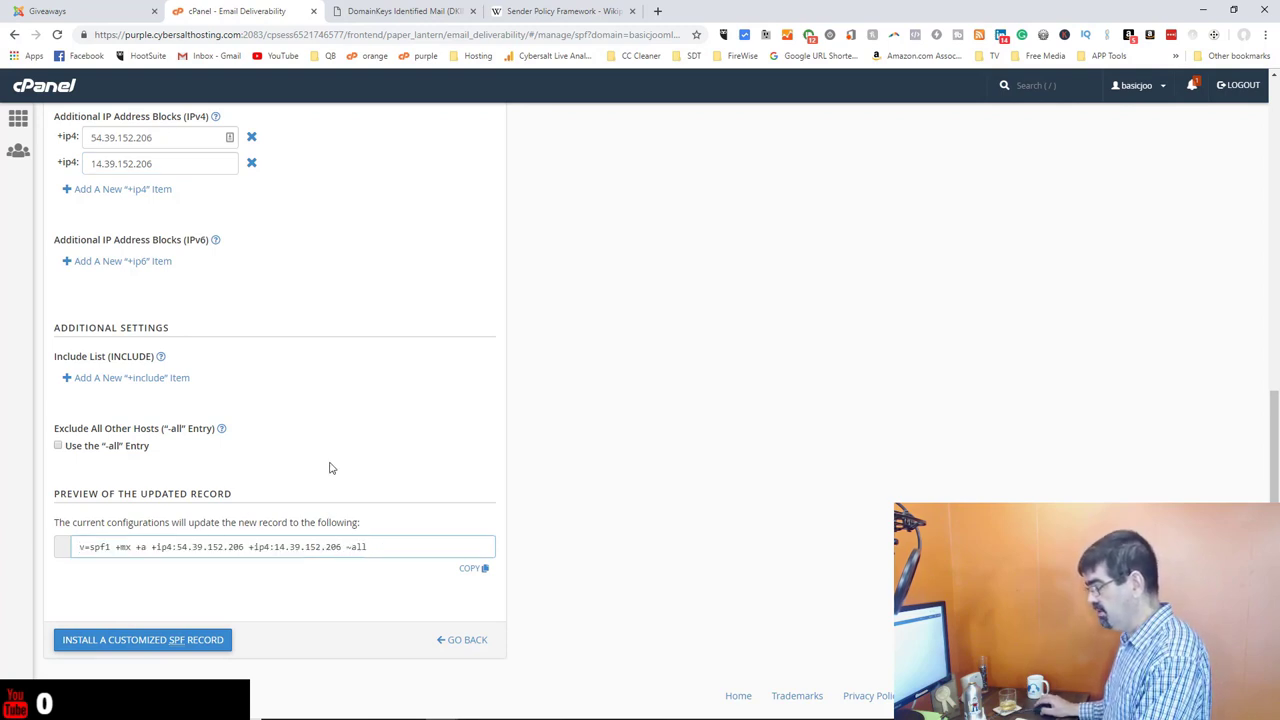
{"action": "left_click", "coordinate": [58, 447]}
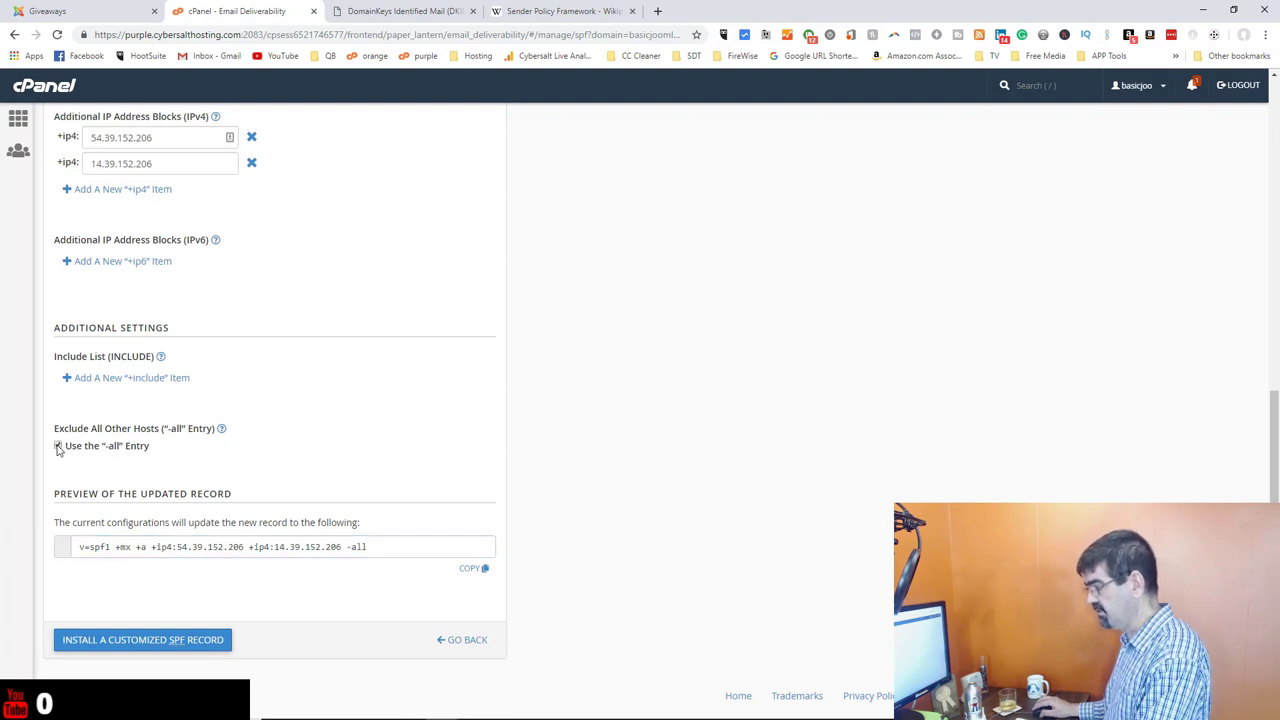
Show the help text for excluding all other hosts and try out the "-all" entry setting in the SPF record.
{"action": "left_click", "coordinate": [58, 447]}
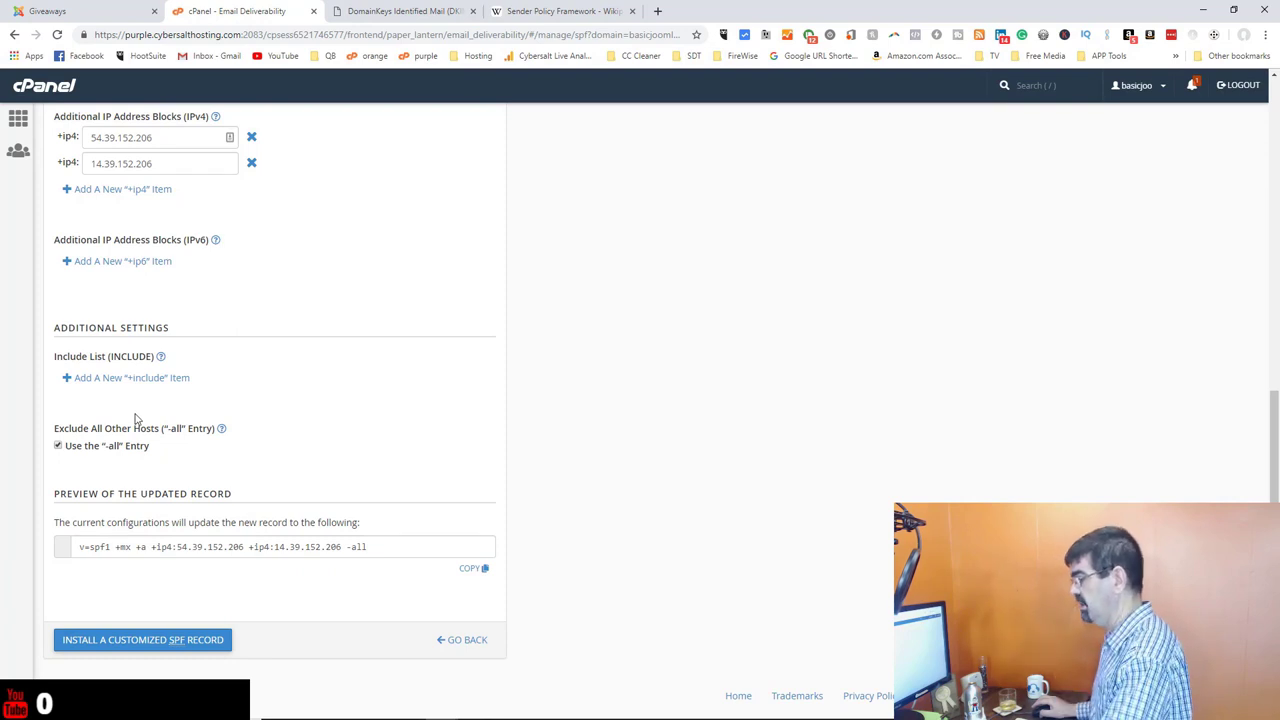
{"action": "left_click", "coordinate": [222, 429]}
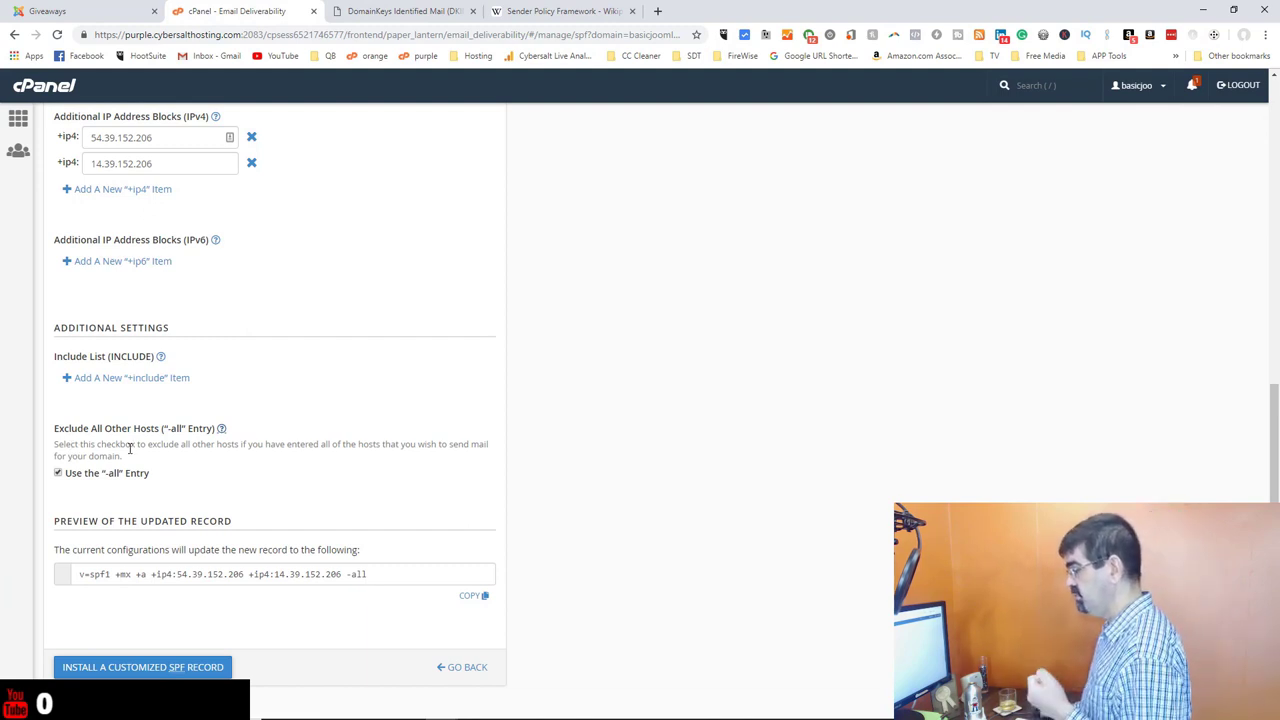
{"action": "left_click", "coordinate": [58, 474]}
{"action": "left_click", "coordinate": [58, 474]}
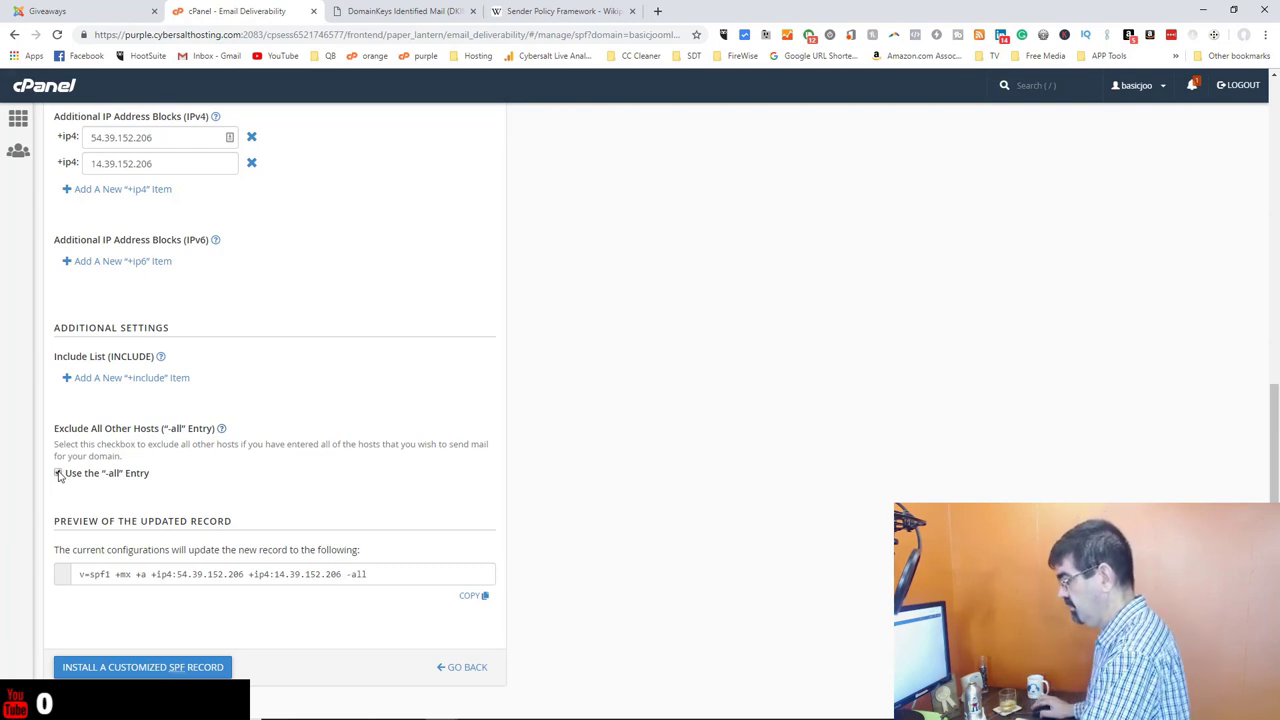
Remove the 14.39.152.206 IPv4 block from the SPF record and compare the suggested record with the updated preview.
{"action": "scroll", "coordinate": [223, 346], "scroll_direction": "up", "scroll_amount": 1}
{"action": "left_click", "coordinate": [253, 238]}
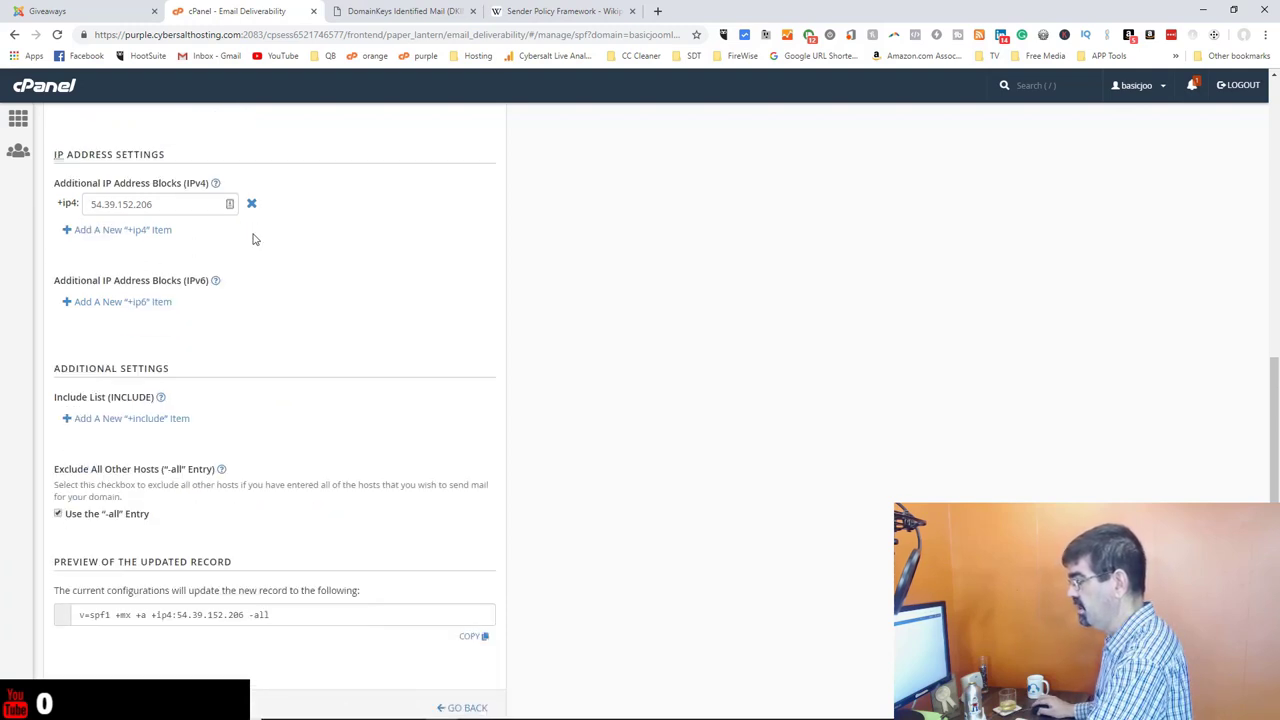
{"action": "scroll", "coordinate": [369, 357], "scroll_direction": "up", "scroll_amount": 10}
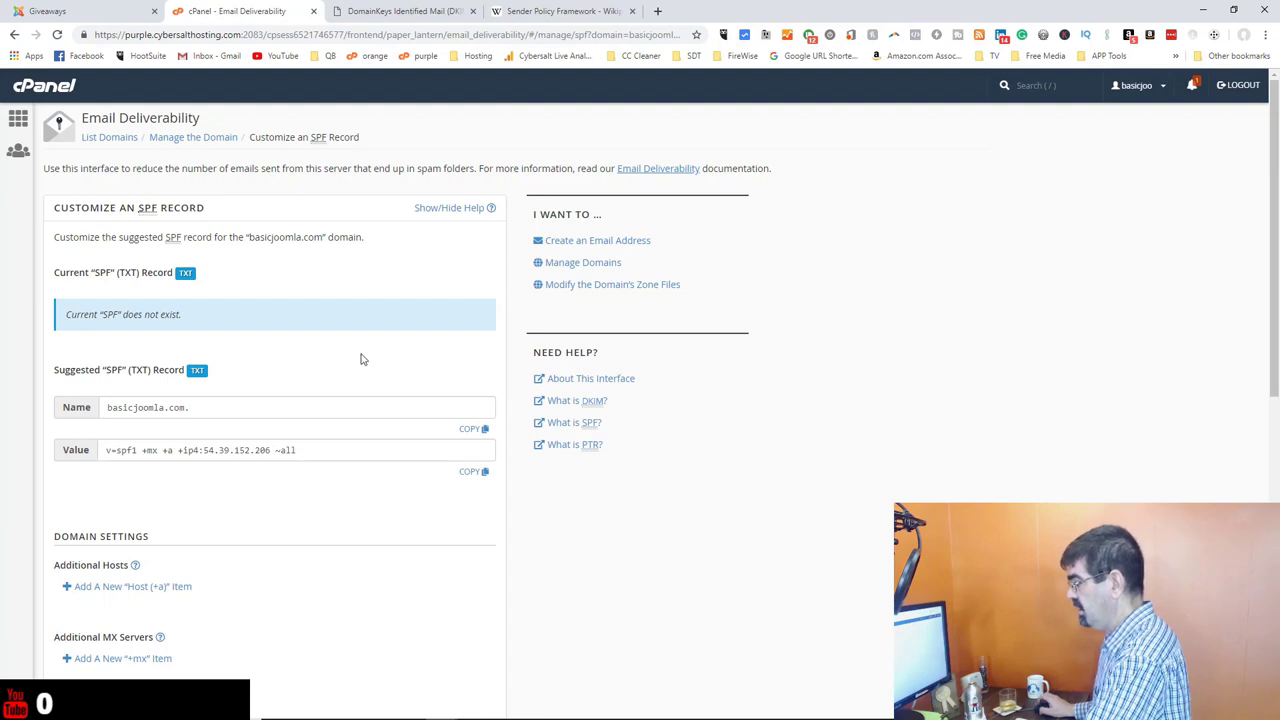
{"action": "scroll", "coordinate": [363, 359], "scroll_direction": "down", "scroll_amount": 10}
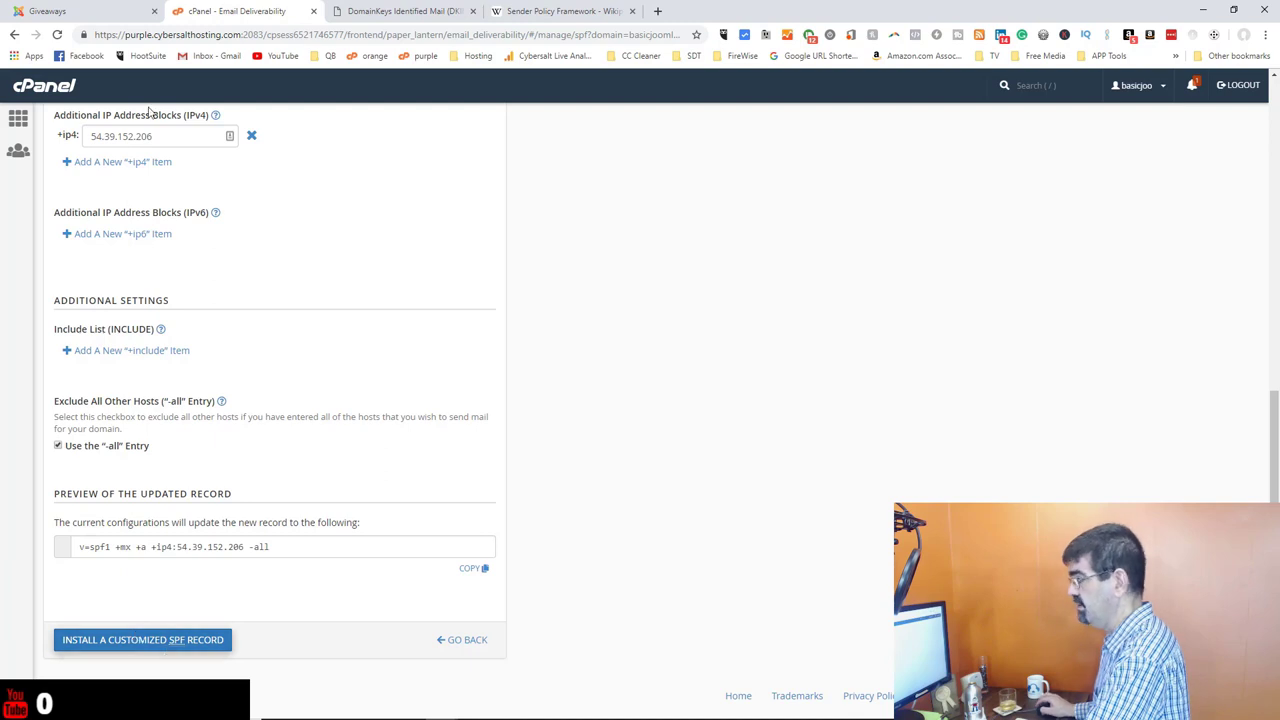
Return to the basicjoomla.com deliverability page without installing and examine the all mechanism in the suggested SPF value.
{"action": "left_click", "coordinate": [15, 35]}
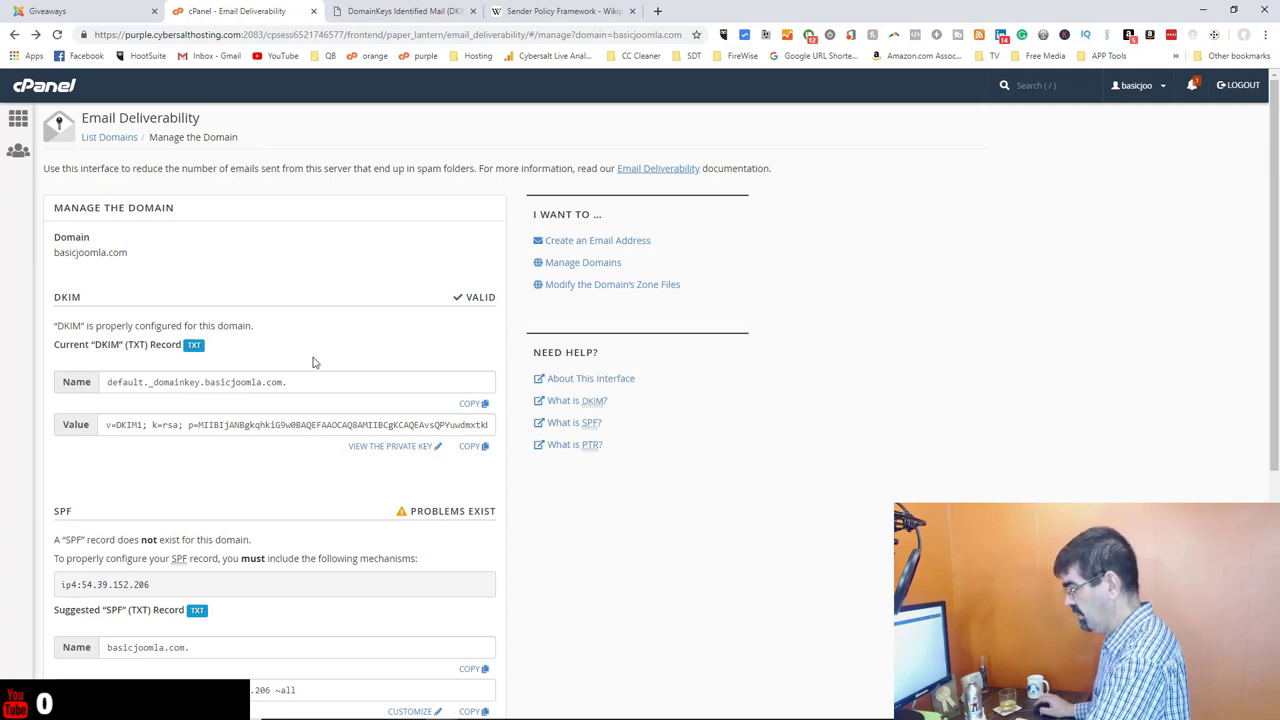
{"action": "scroll", "coordinate": [310, 361], "scroll_direction": "down", "scroll_amount": 1}
{"action": "scroll", "coordinate": [310, 361], "scroll_direction": "down", "scroll_amount": 1}
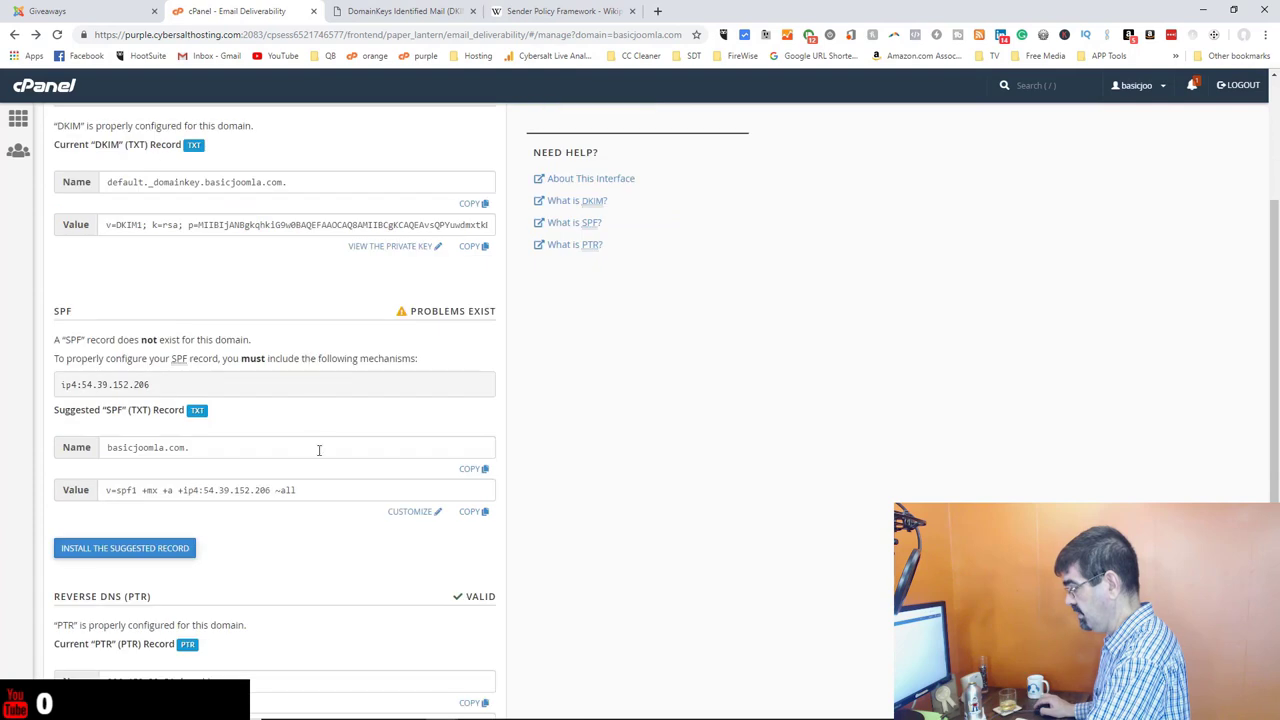
{"action": "left_click_drag", "start_coordinate": [296, 490], "coordinate": [275, 490]}
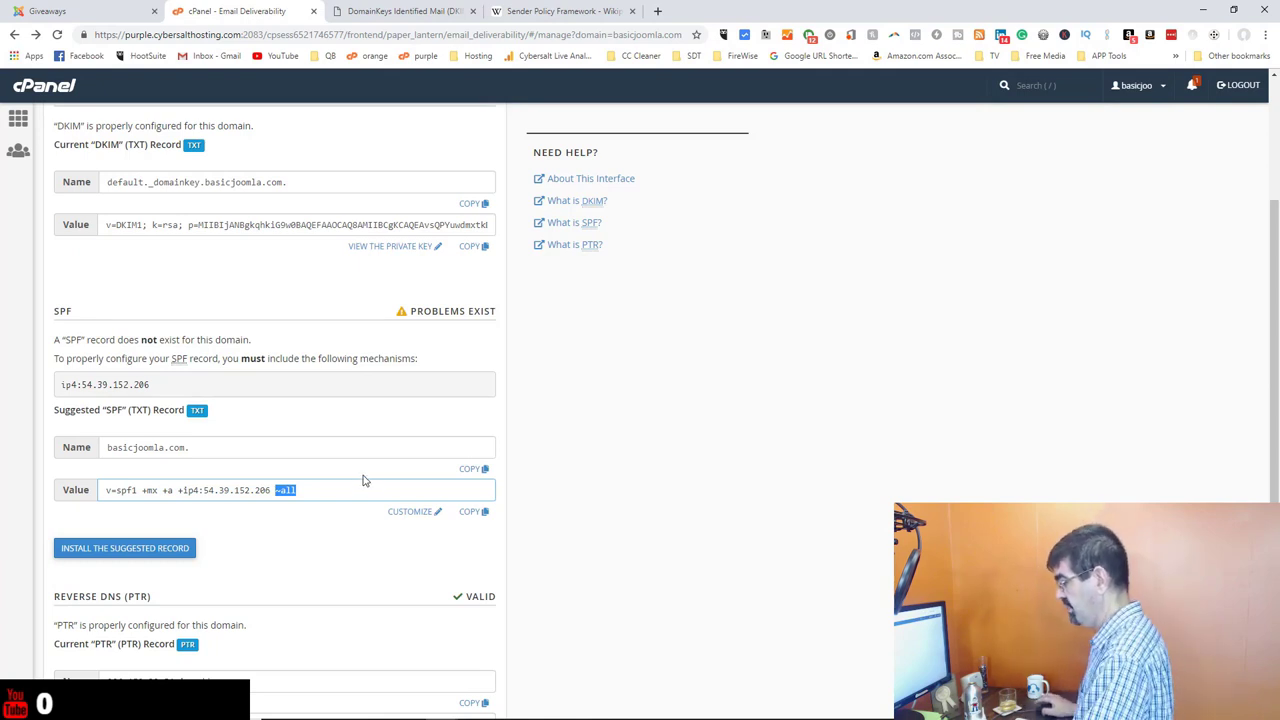
Customize the suggested SPF record to use the "-all" entry and install the customized record.
{"action": "left_click", "coordinate": [411, 514]}
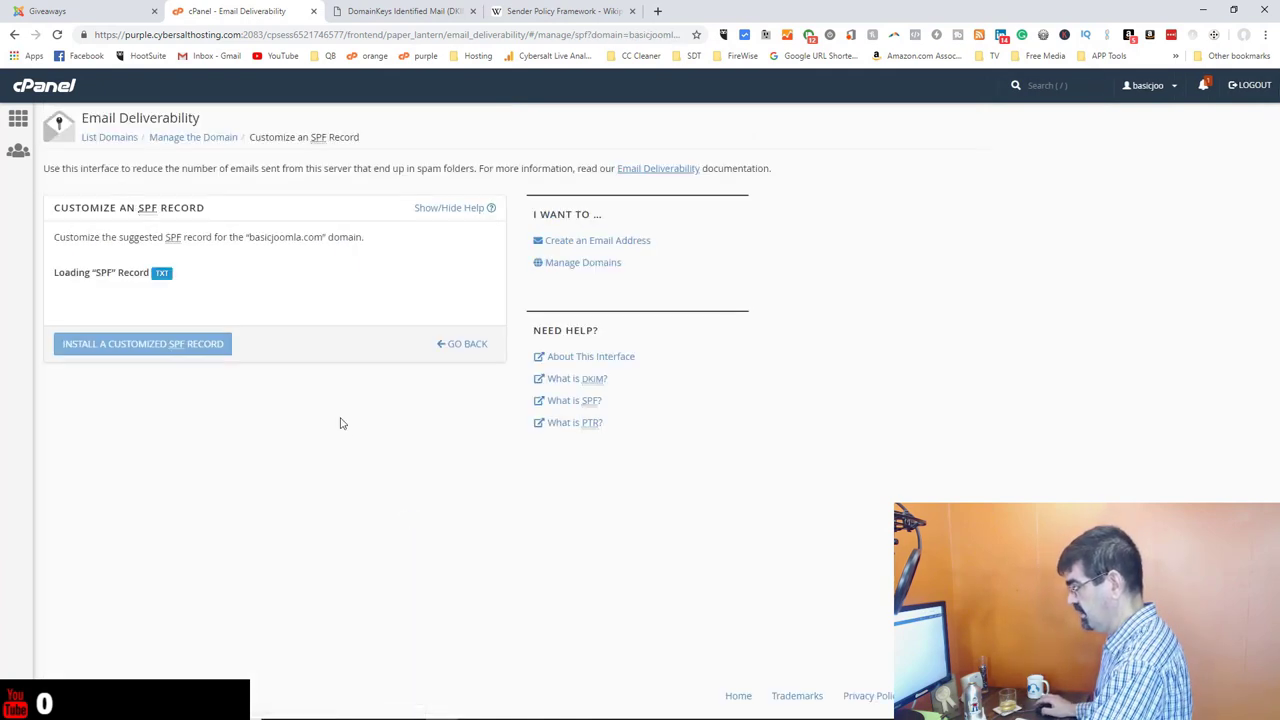
{"action": "scroll", "coordinate": [300, 350], "scroll_direction": "down", "scroll_amount": 2}
{"action": "scroll", "coordinate": [318, 363], "scroll_direction": "down", "scroll_amount": 5}
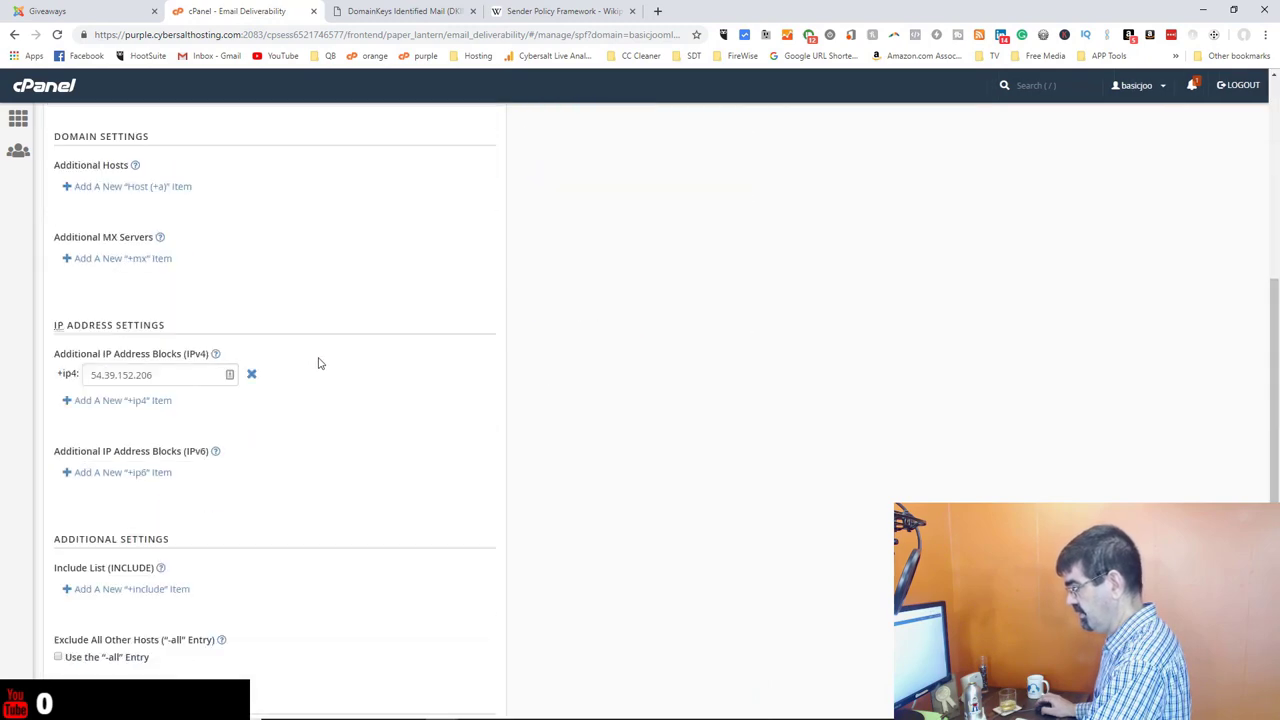
{"action": "left_click", "coordinate": [58, 447]}
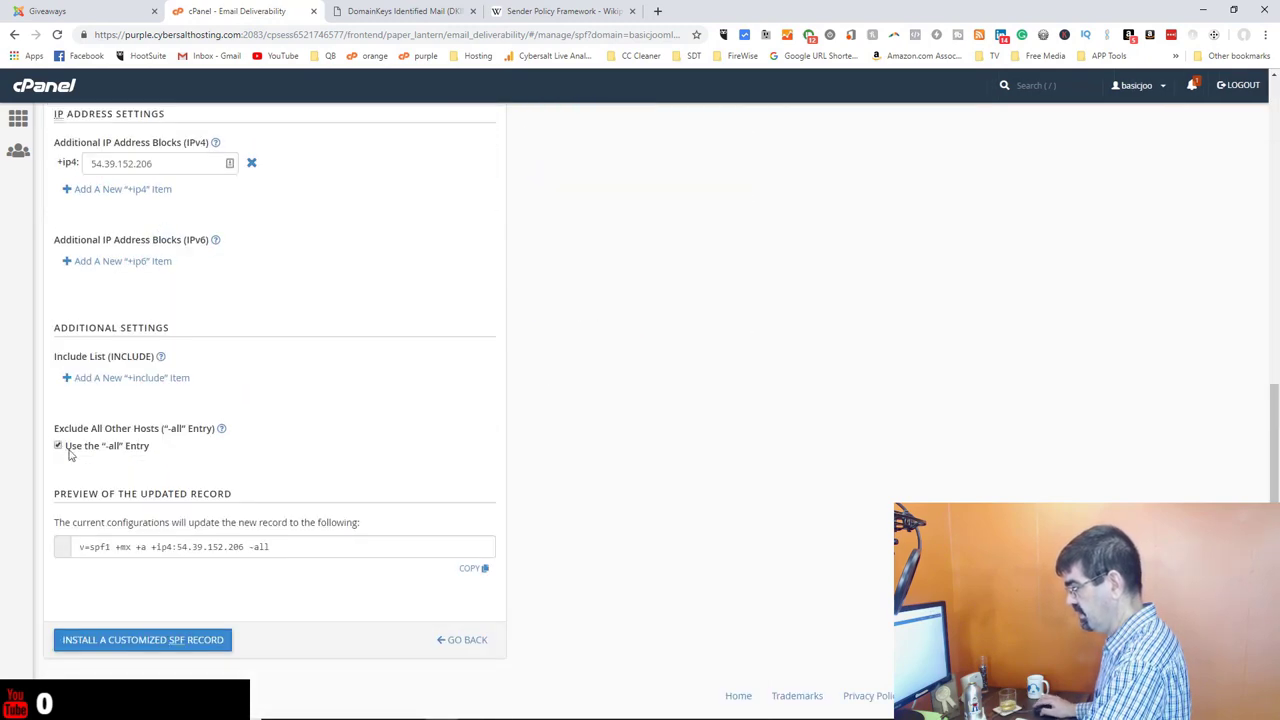
{"action": "left_click", "coordinate": [163, 646]}
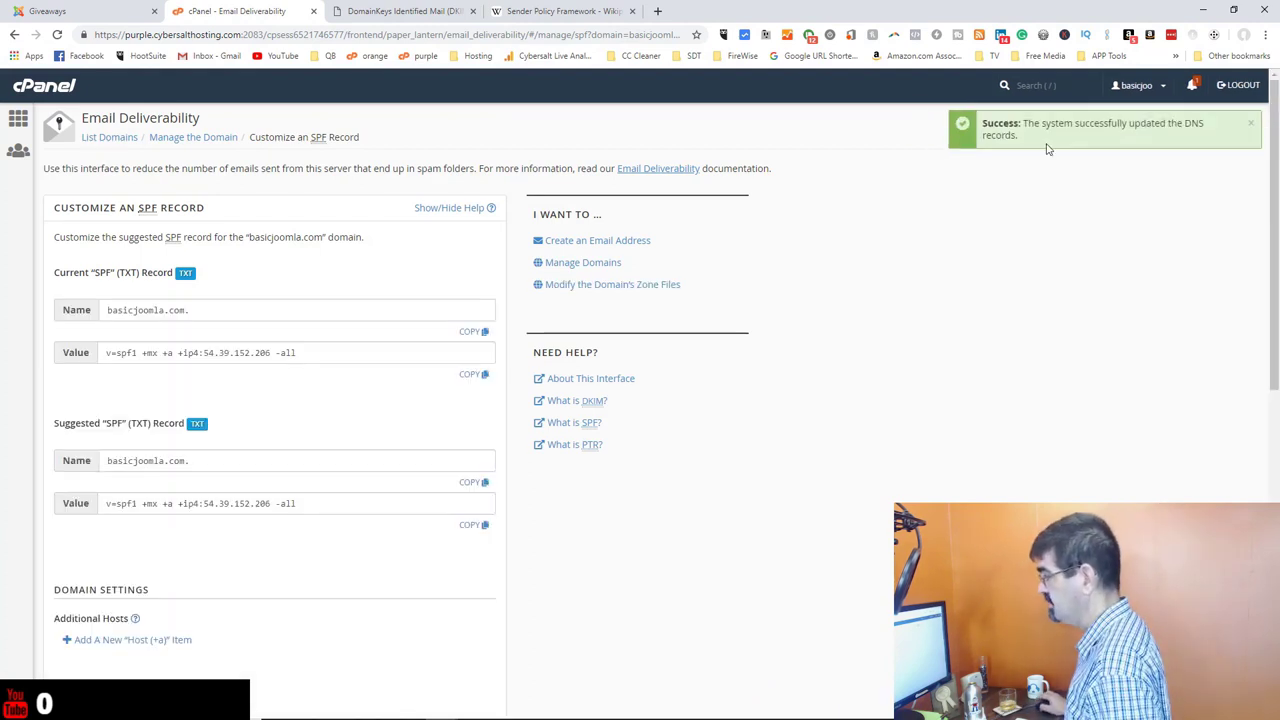
Open the basicjoomla.com zone records in the Zone Editor and check the SPF TXT record on the last page.
{"action": "left_click", "coordinate": [14, 122]}
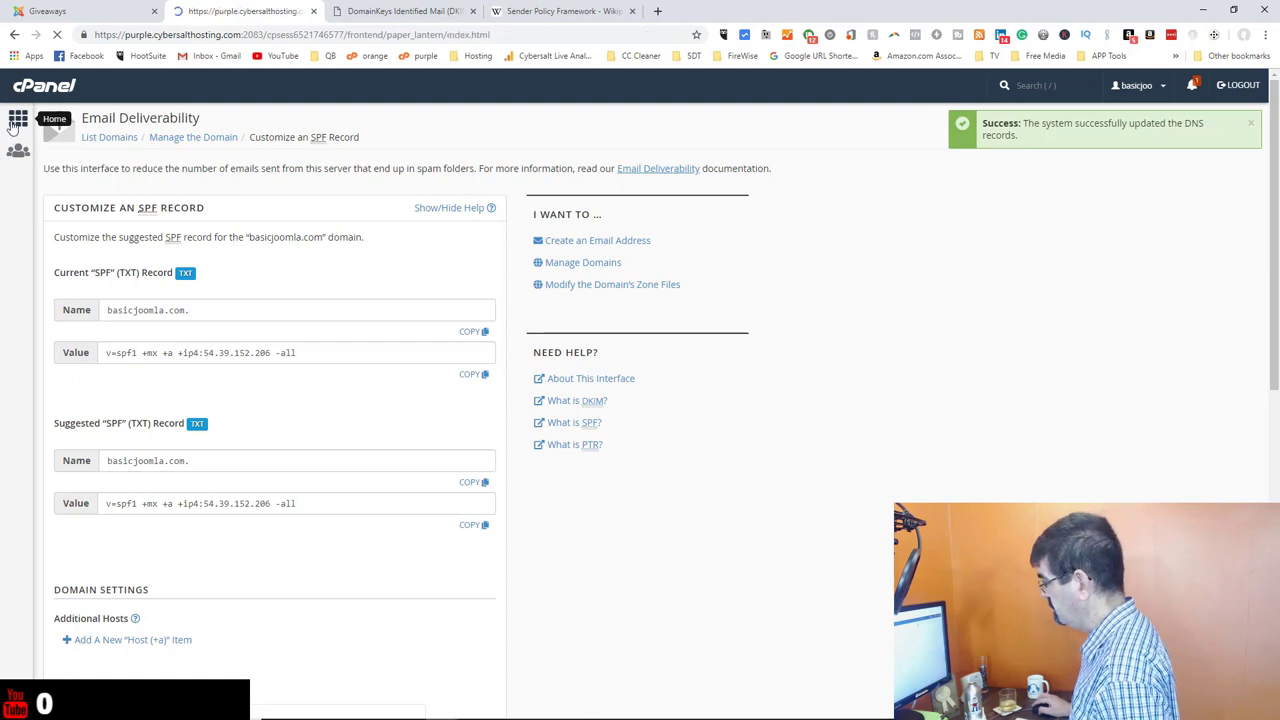
{"action": "scroll", "coordinate": [423, 343], "scroll_direction": "down", "scroll_amount": 10}
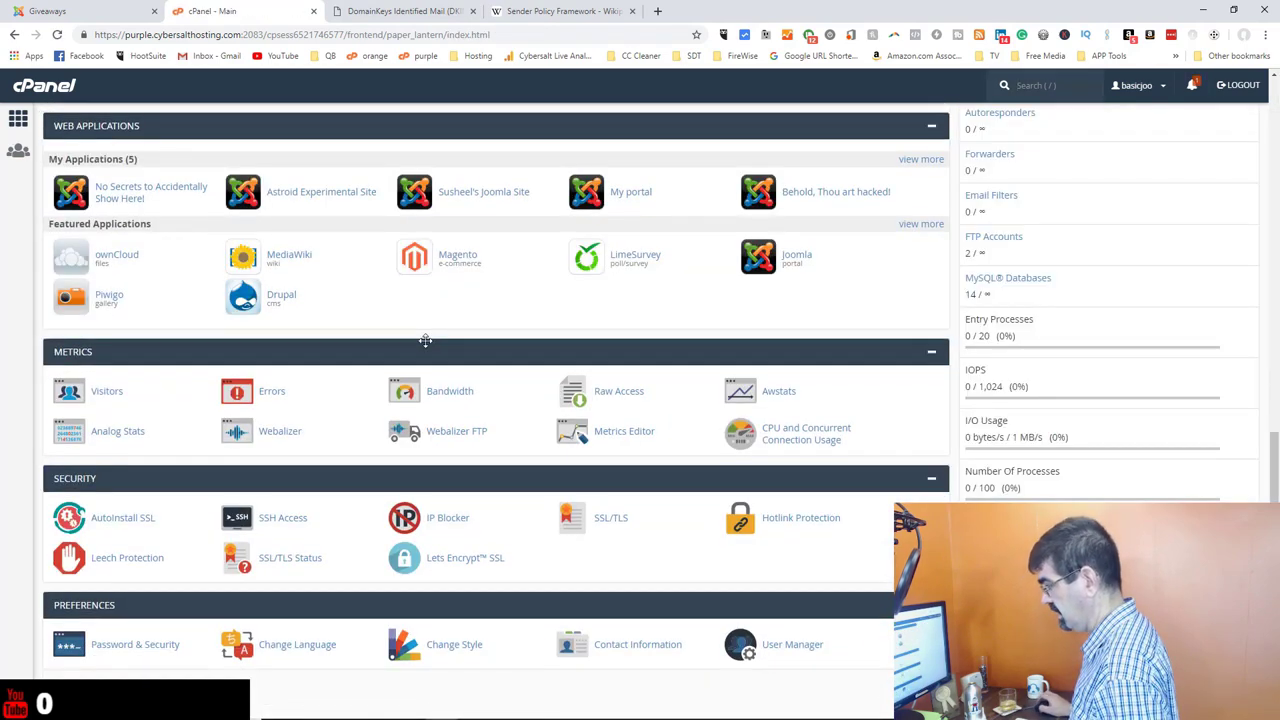
{"action": "scroll", "coordinate": [425, 341], "scroll_direction": "up", "scroll_amount": 3}
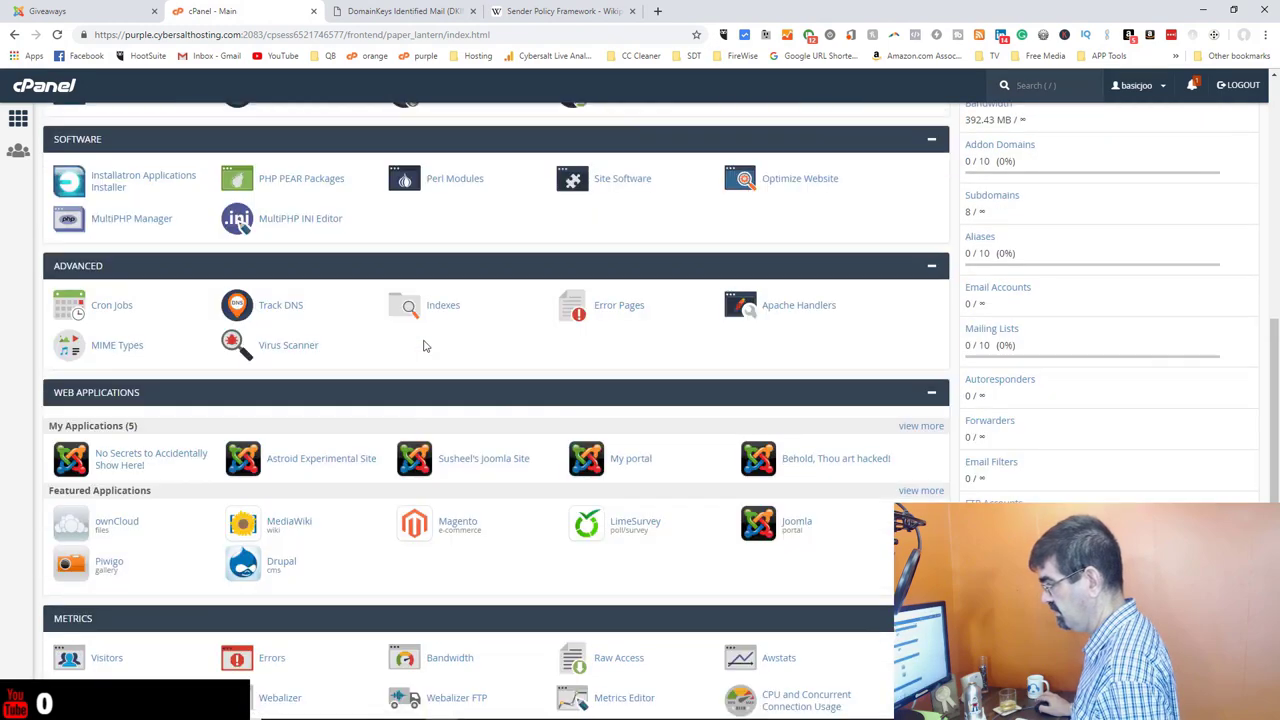
{"action": "scroll", "coordinate": [423, 345], "scroll_direction": "up", "scroll_amount": 2}
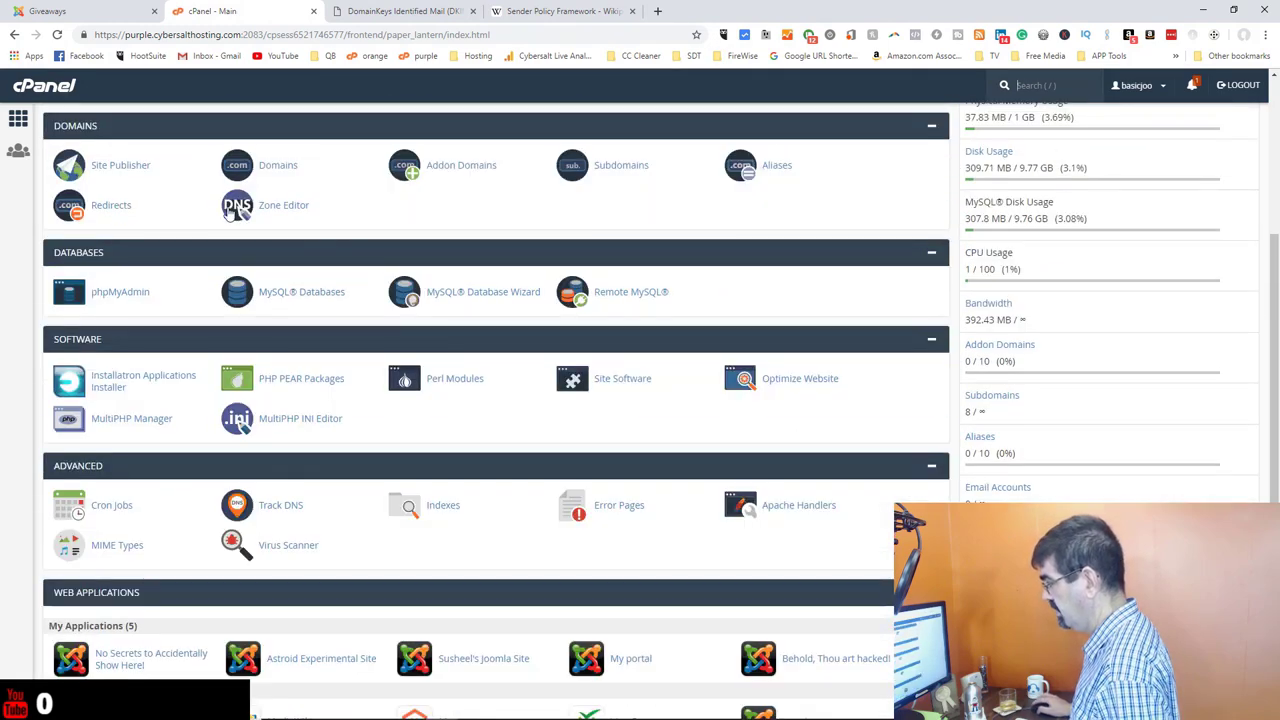
{"action": "left_click", "coordinate": [277, 213]}
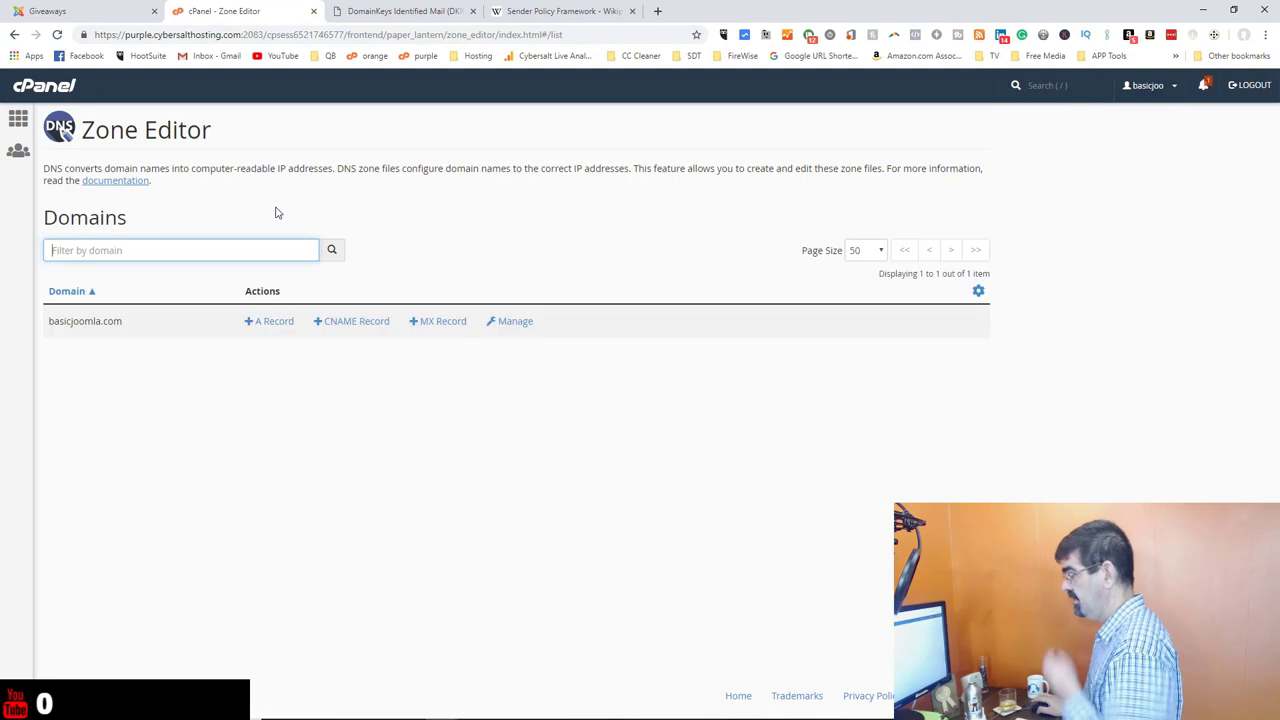
{"action": "left_click", "coordinate": [511, 324]}
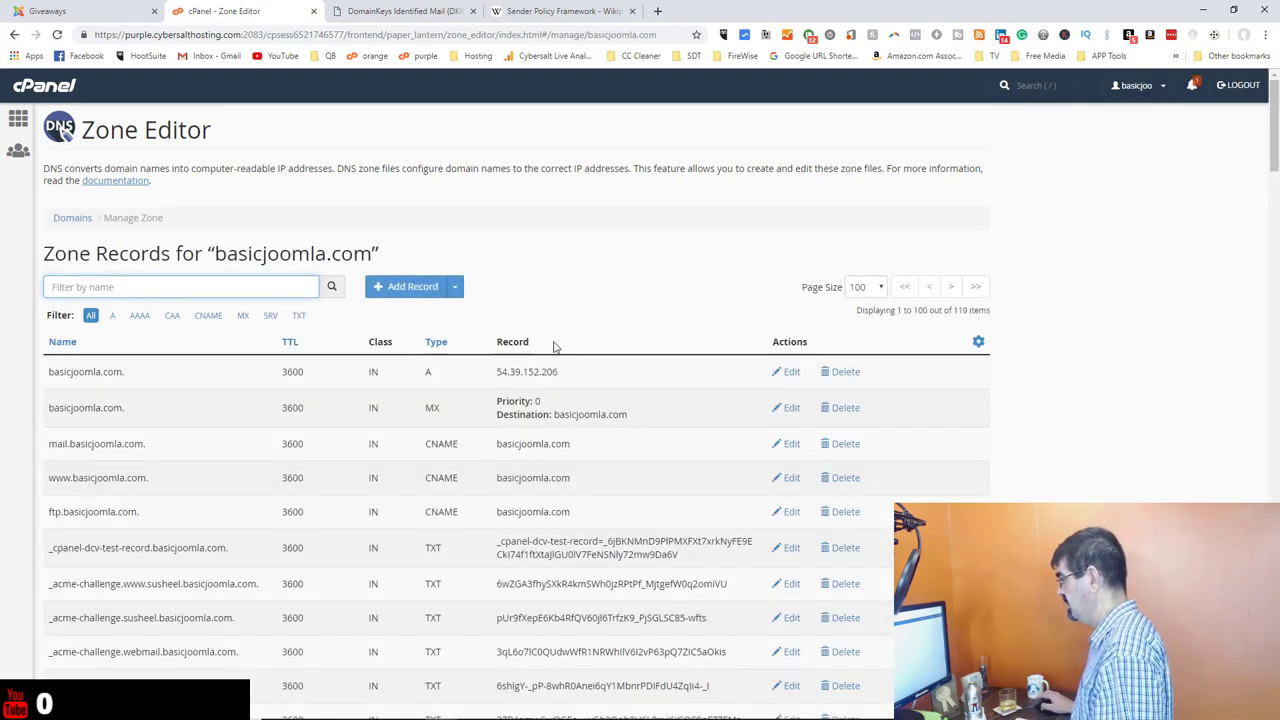
{"action": "left_click", "coordinate": [977, 289]}
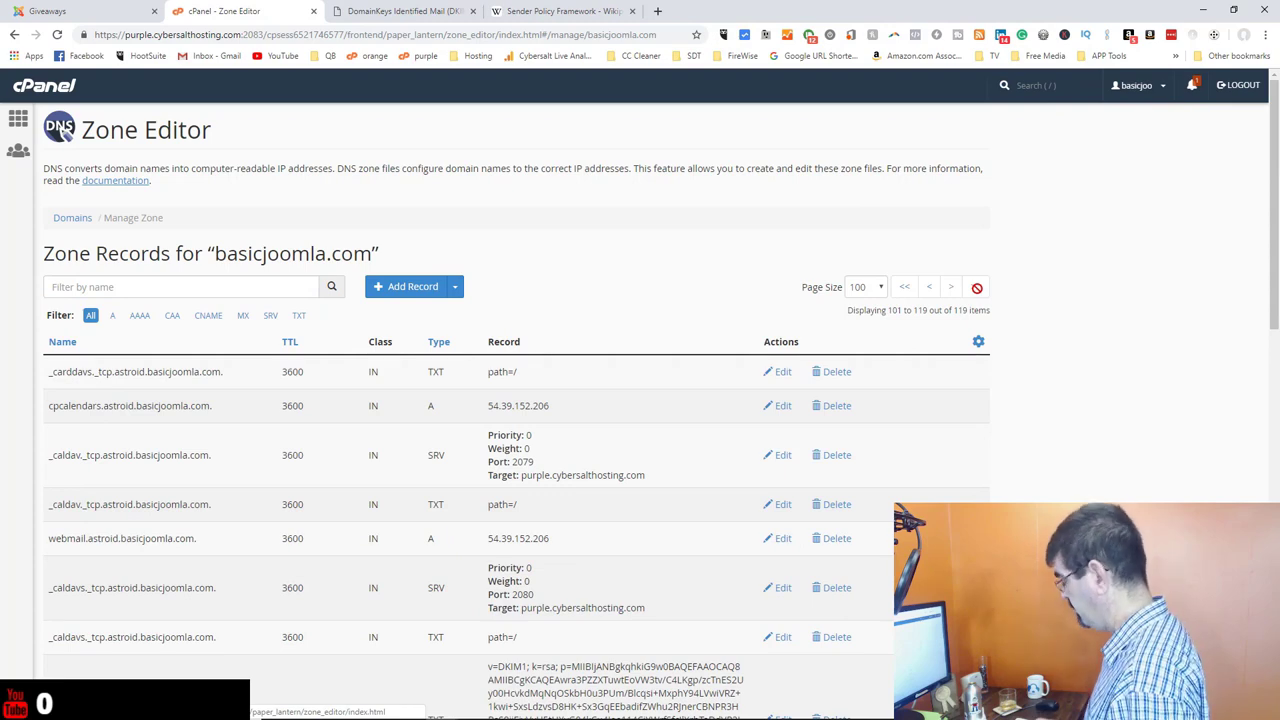
{"action": "scroll", "coordinate": [977, 289], "scroll_direction": "down", "scroll_amount": 15}
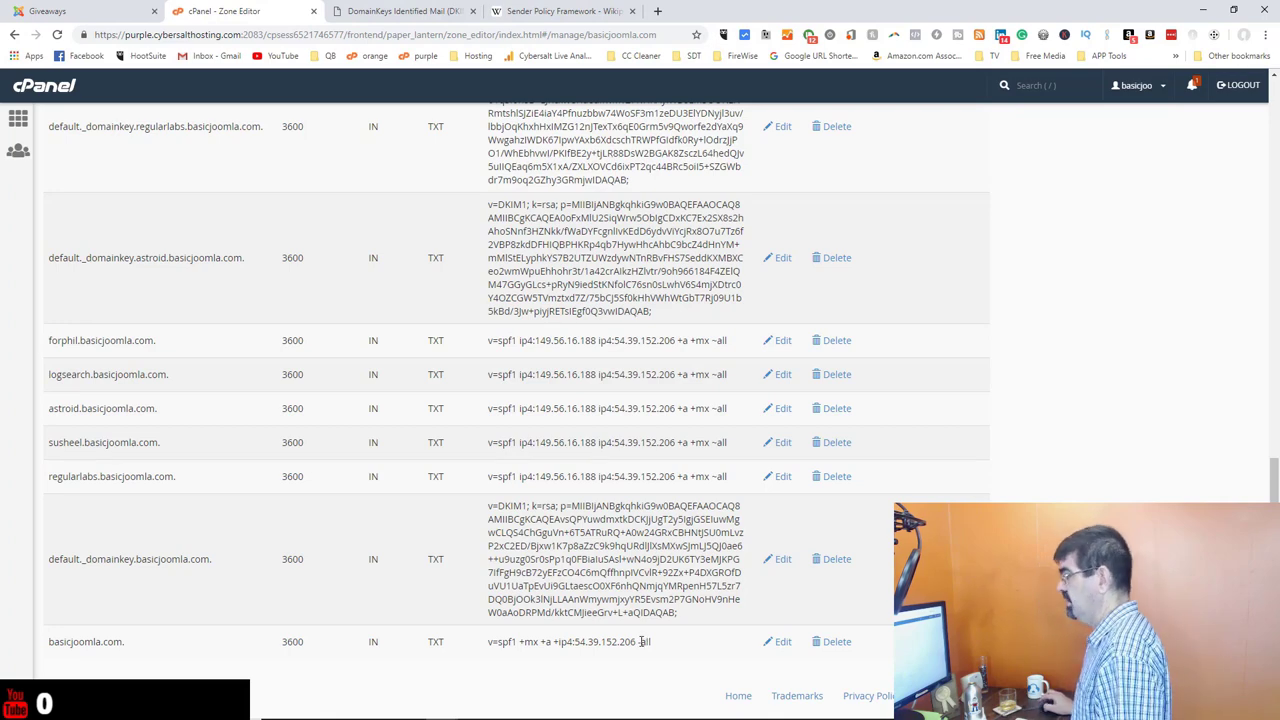
Go back to Email Deliverability, check the domains' status list and open the management page for basicjoomla.com.
{"action": "left_click", "coordinate": [15, 120]}
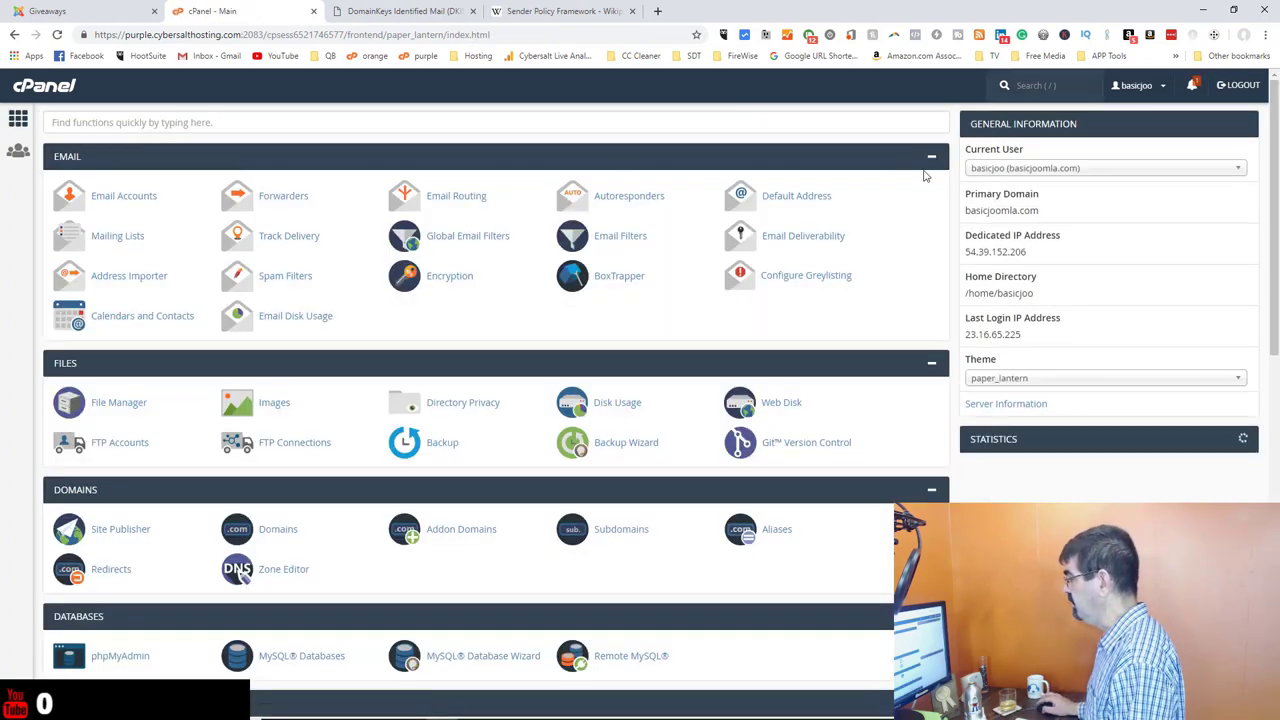
{"action": "left_click", "coordinate": [806, 236]}
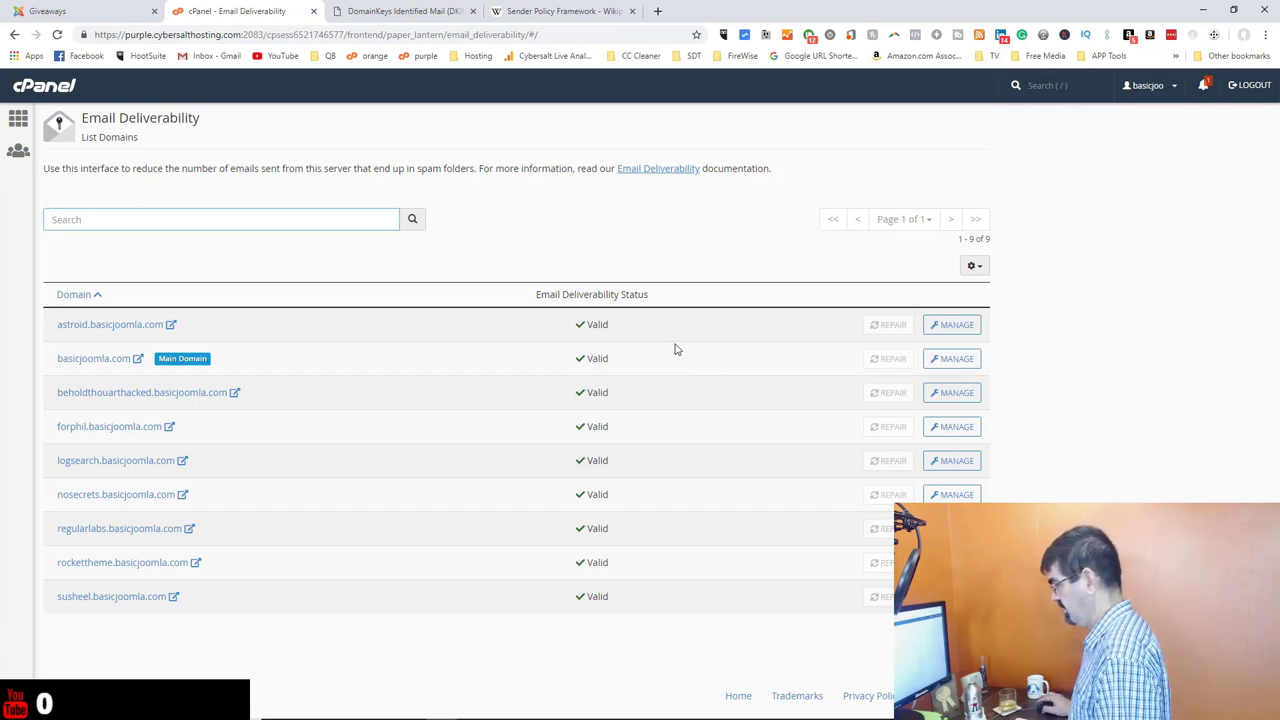
{"action": "left_click", "coordinate": [953, 359]}
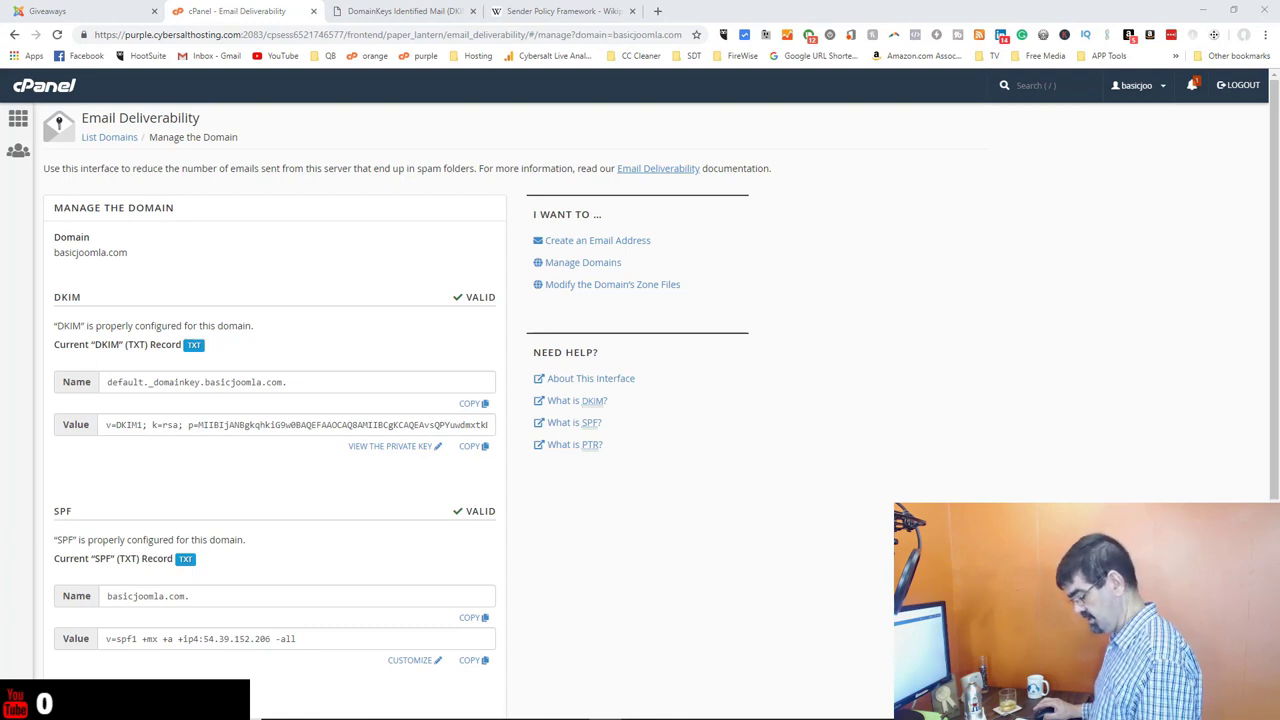
{"action": "key", "text": "ctrl+t"}
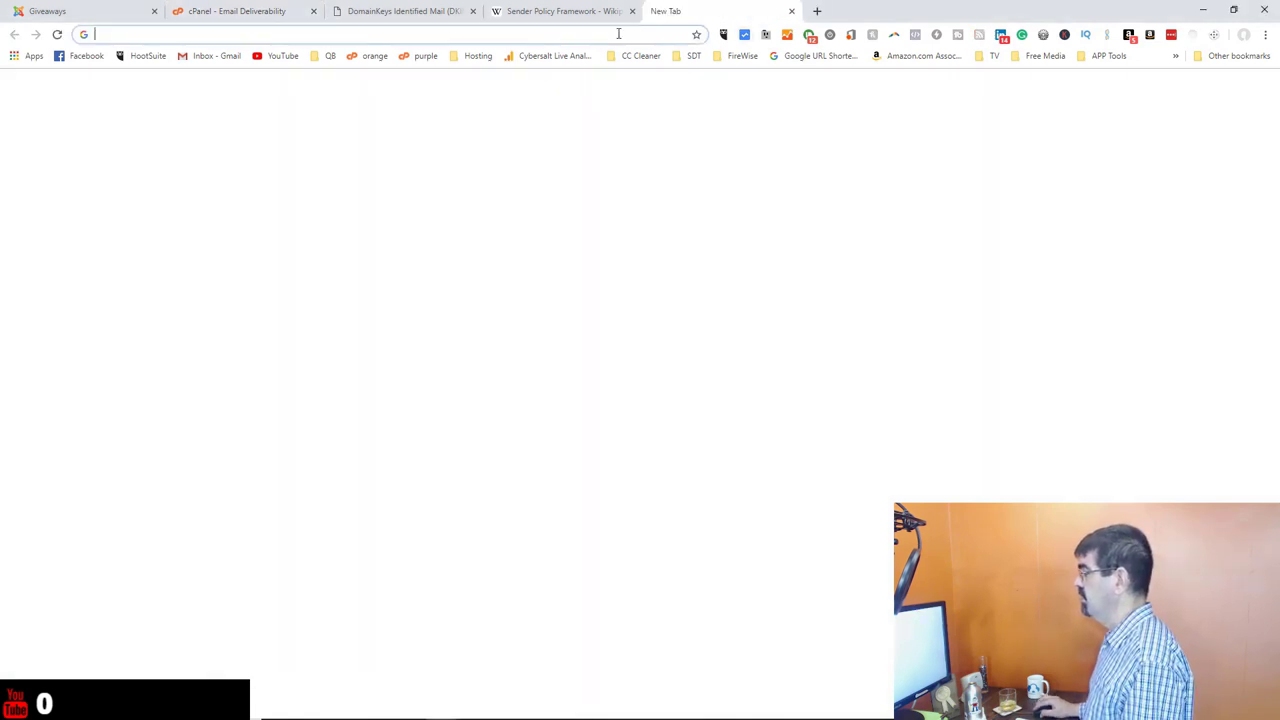
{"action": "type", "text": "https://en.wikipedia.org/wiki/Reverse_DNS_lookup"}
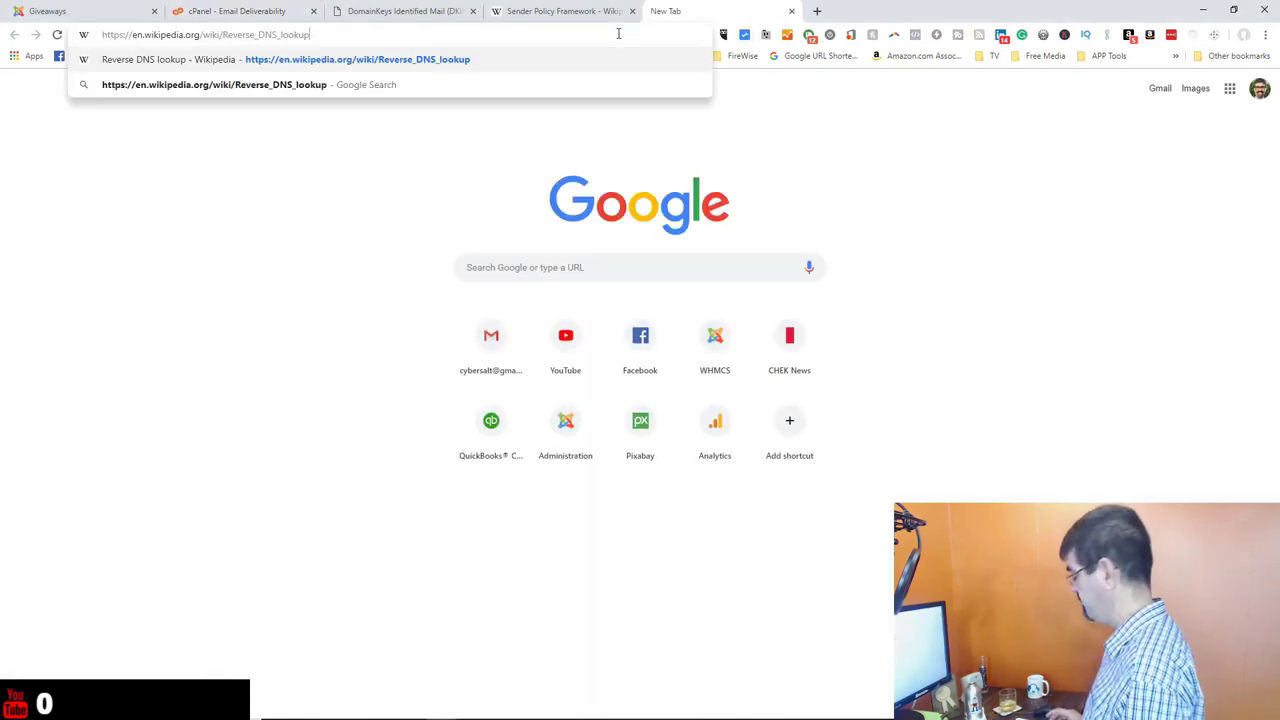
{"action": "key", "text": "Return"}
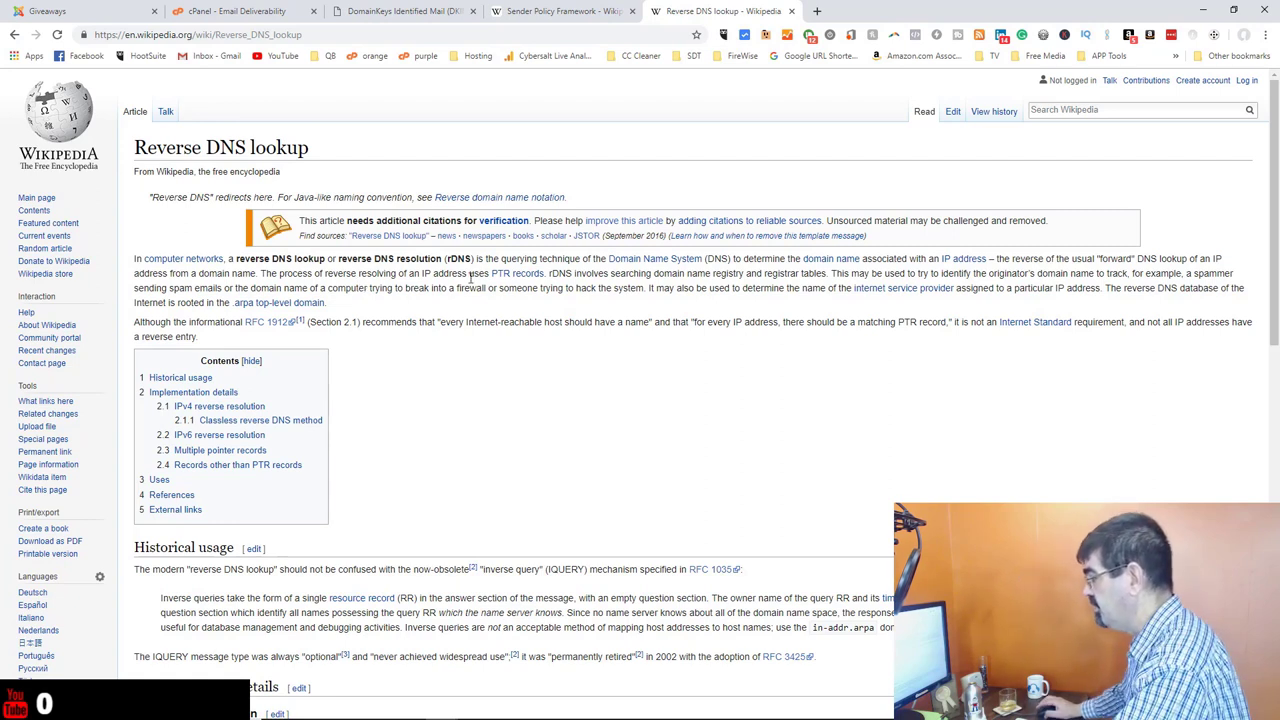
{"action": "mouse_move", "coordinate": [505, 279]}
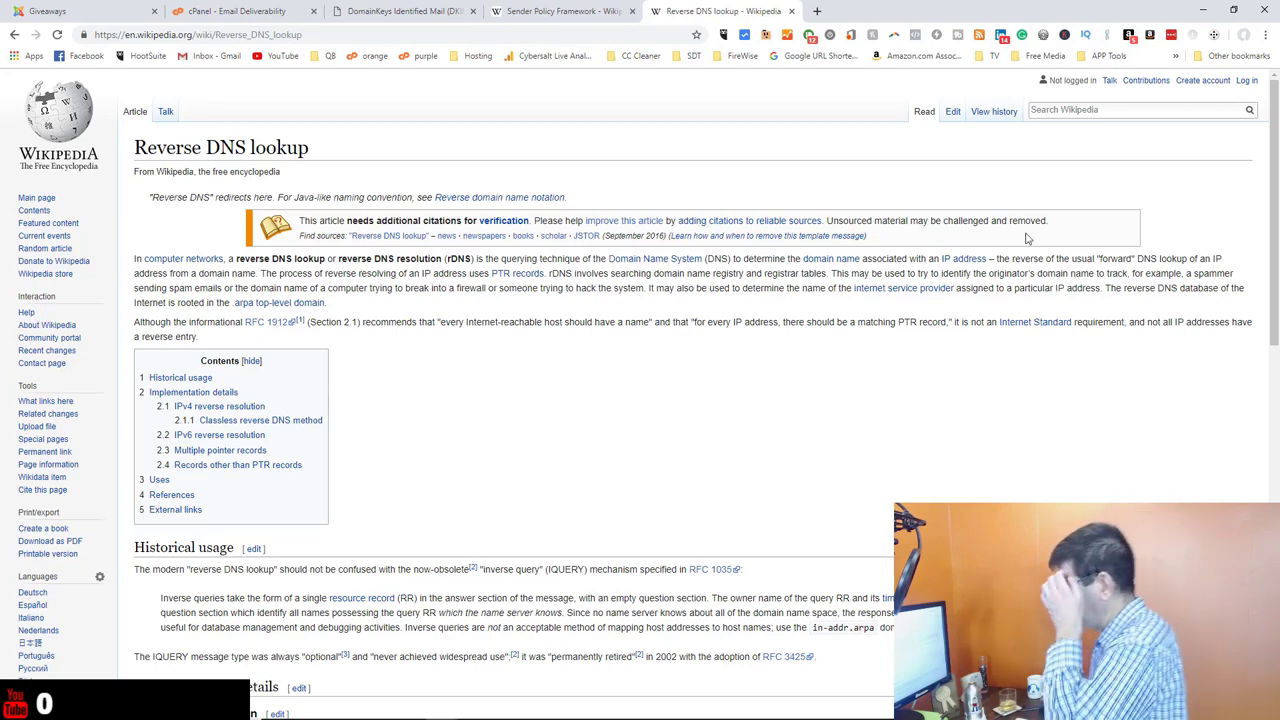
Return to cPanel, review the SPF and reverse DNS (PTR) records of basicjoomla.com, and go back to the home page.
{"action": "left_click", "coordinate": [258, 12]}
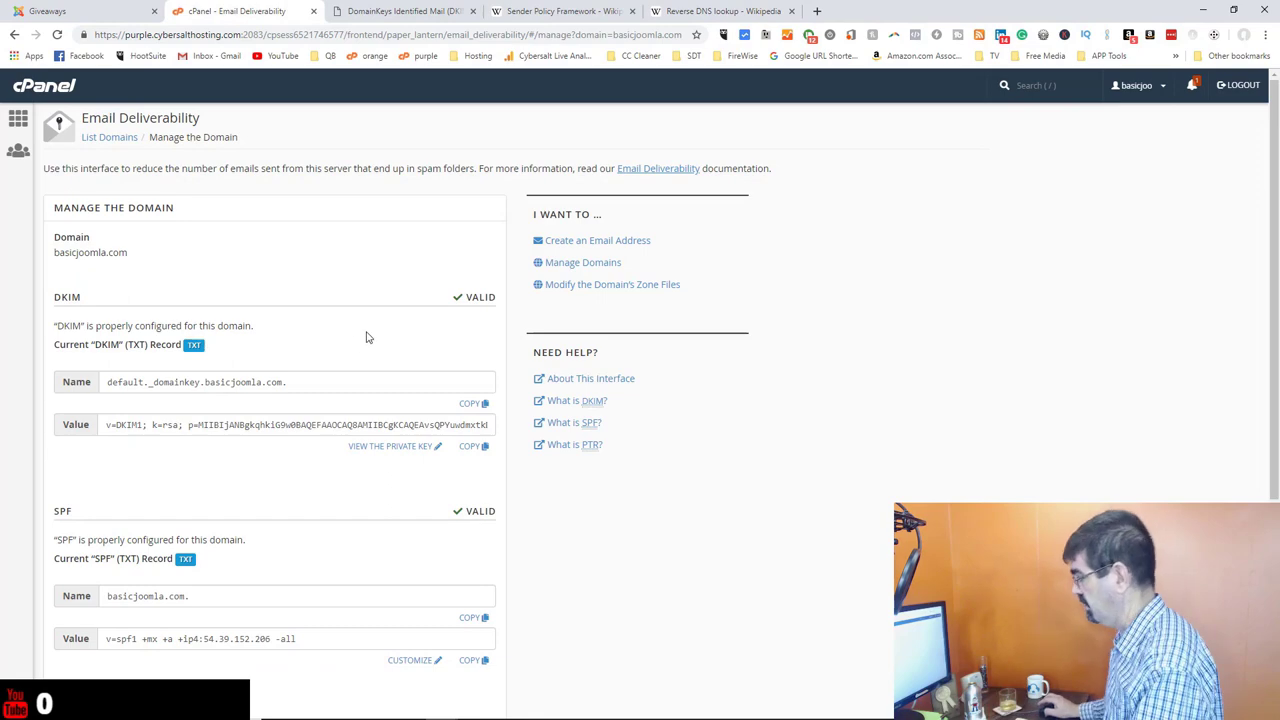
{"action": "scroll", "coordinate": [660, 363], "scroll_direction": "down", "scroll_amount": 3}
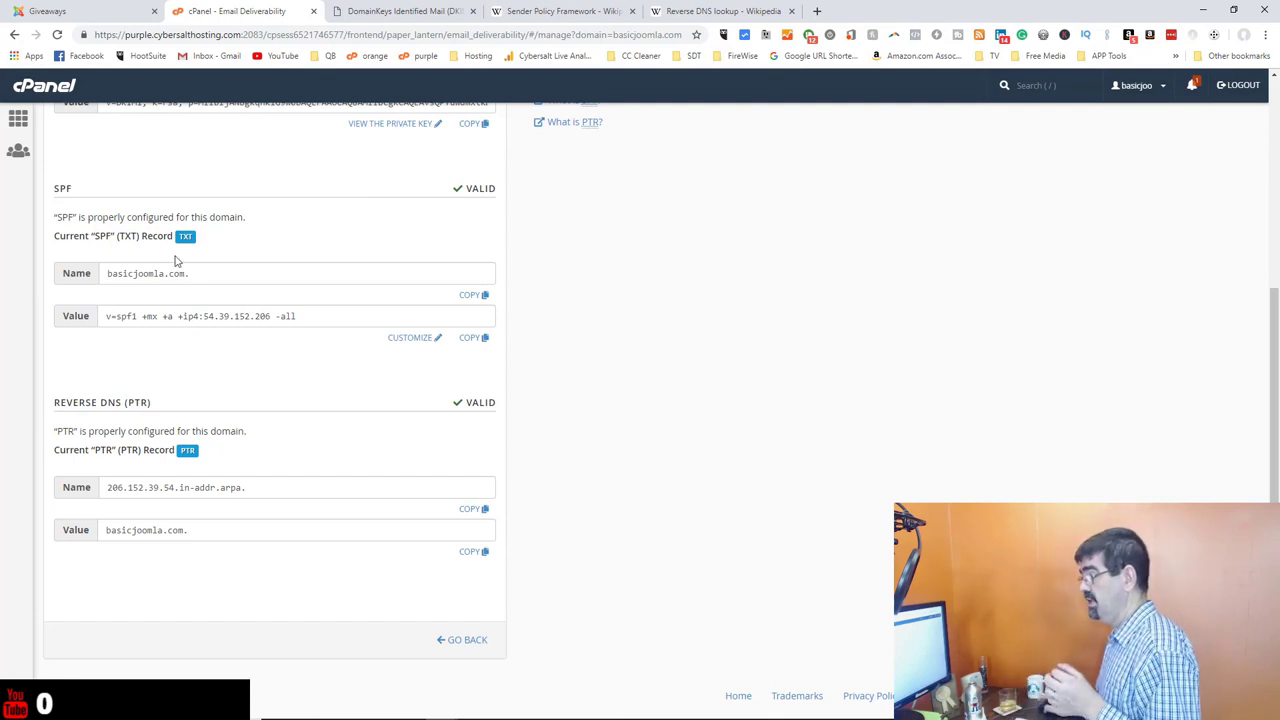
{"action": "left_click", "coordinate": [18, 119]}
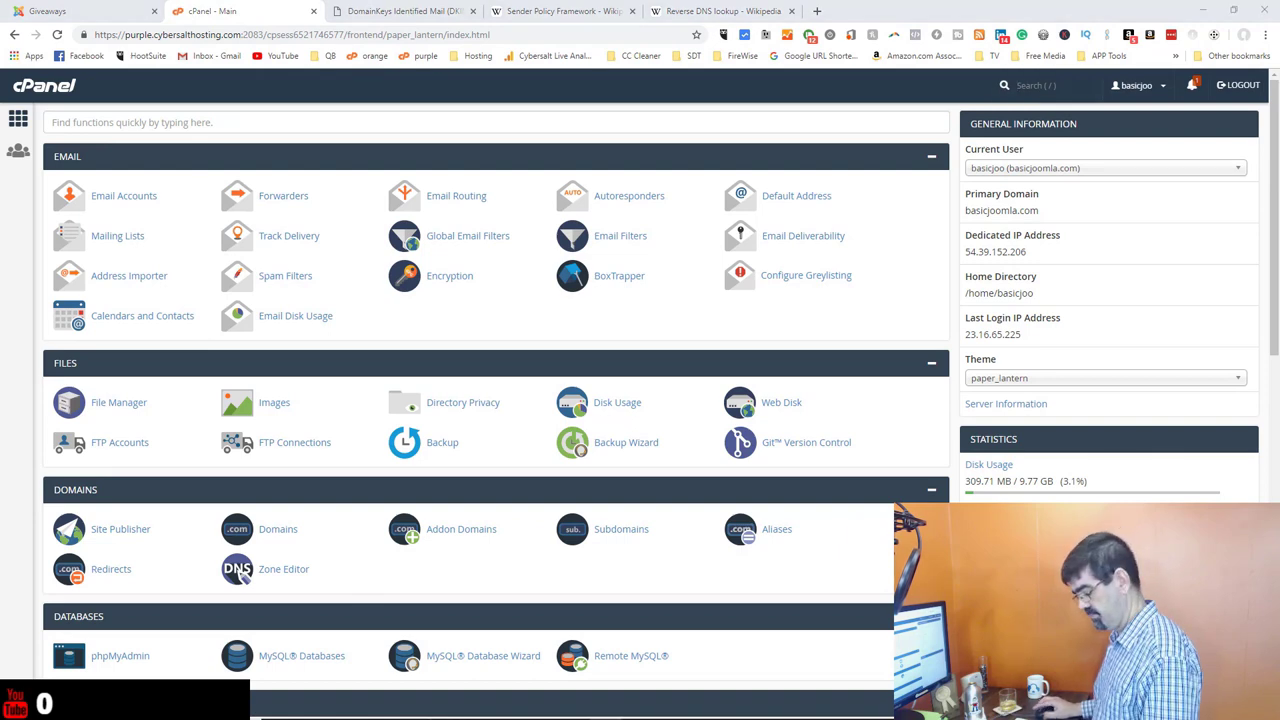
{"action": "left_click", "coordinate": [817, 11]}
{"action": "type", "text": "https://dmarc.org/"}
{"action": "key", "text": "Return"}
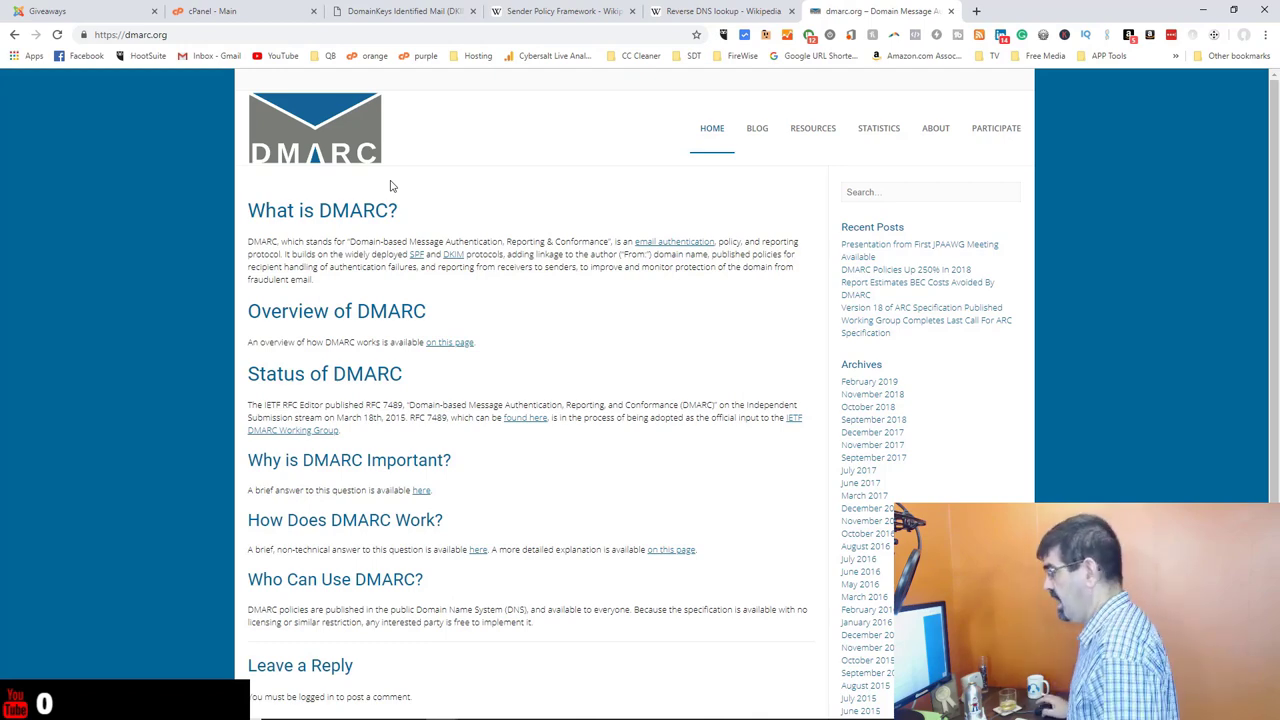
{"action": "left_click", "coordinate": [456, 348]}
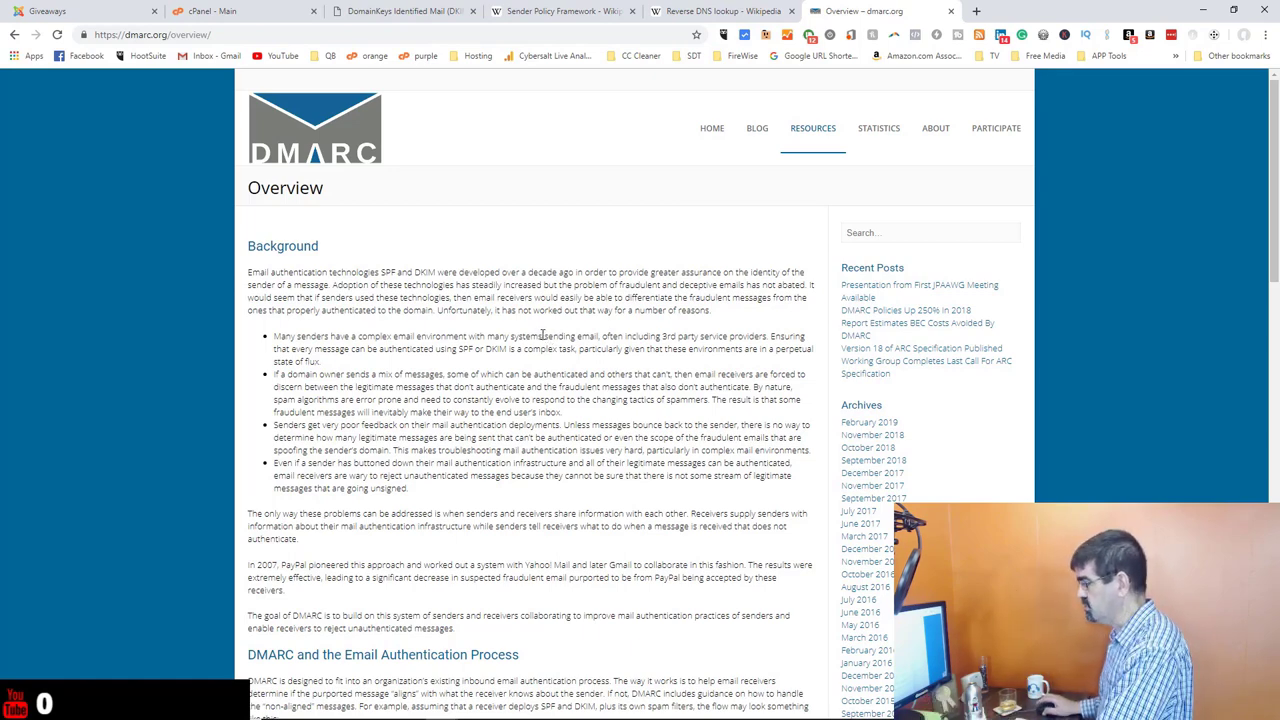
{"action": "scroll", "coordinate": [543, 336], "scroll_direction": "down", "scroll_amount": 2}
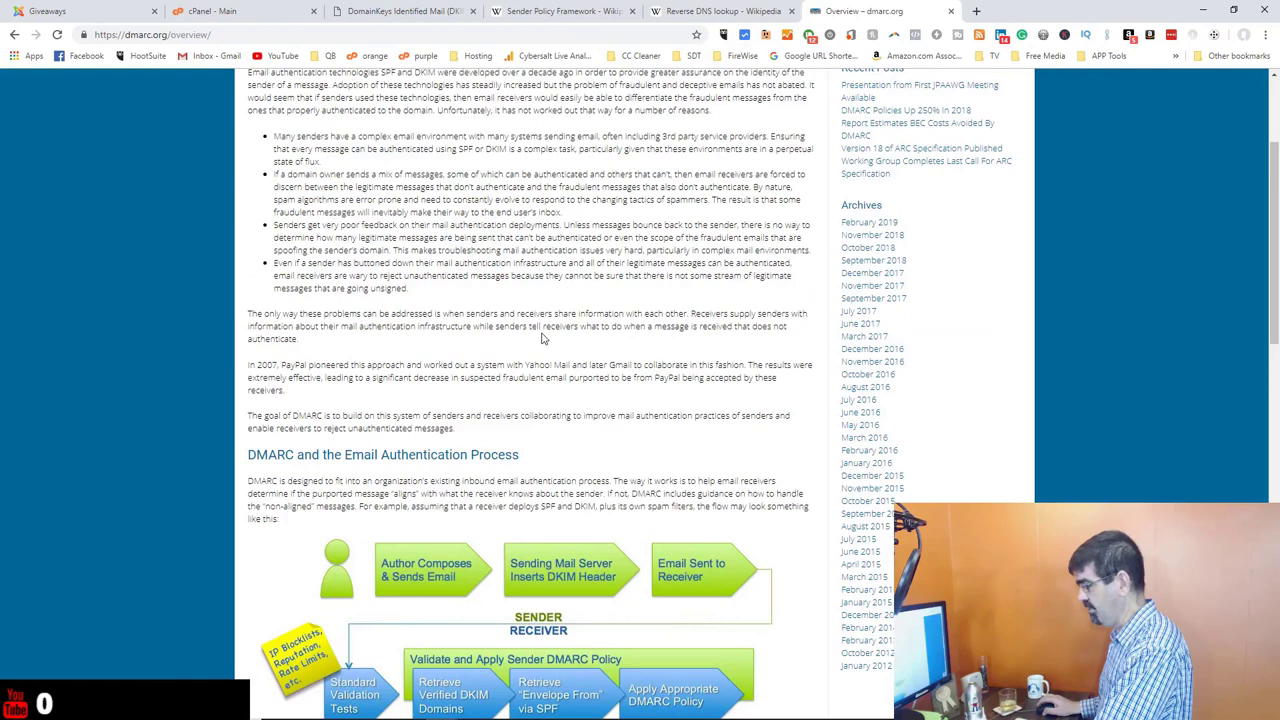
{"action": "scroll", "coordinate": [543, 338], "scroll_direction": "down", "scroll_amount": 1}
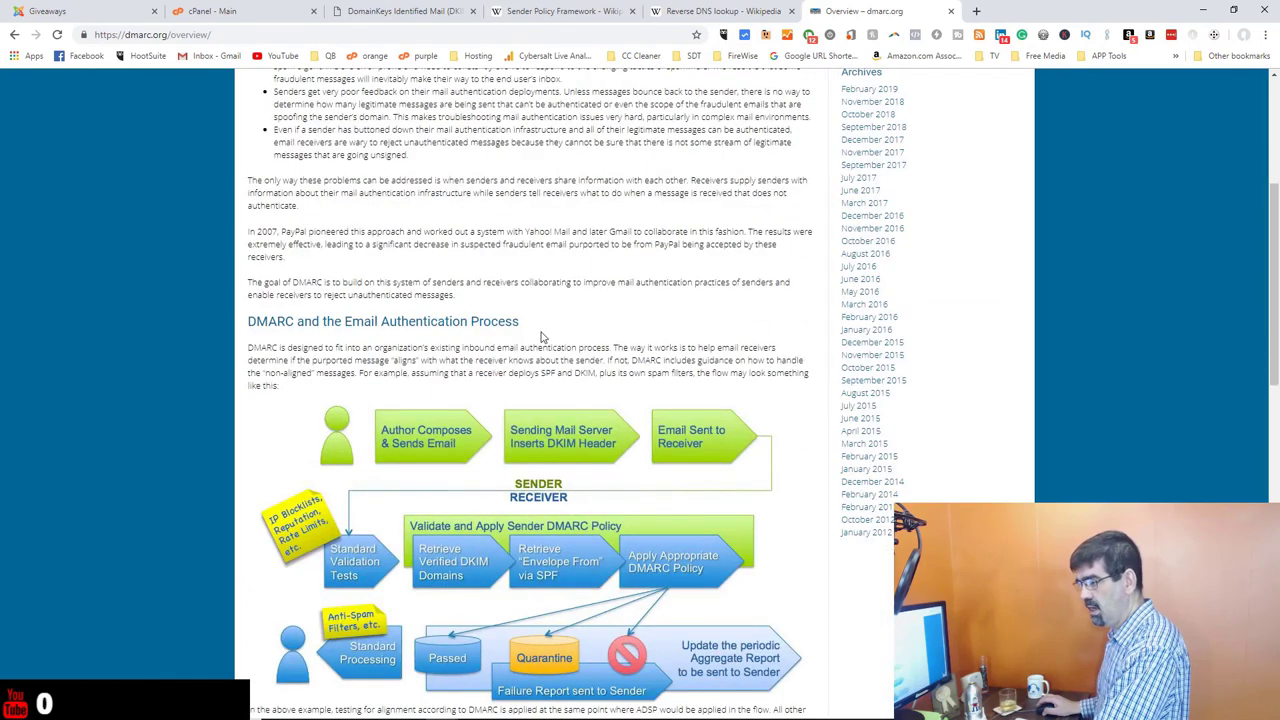
Examine the DMARC email authentication process diagram on dmarc.org and skim Google's G Suite help article "Add a DMARC record".
{"action": "scroll", "coordinate": [543, 336], "scroll_direction": "down", "scroll_amount": 1}
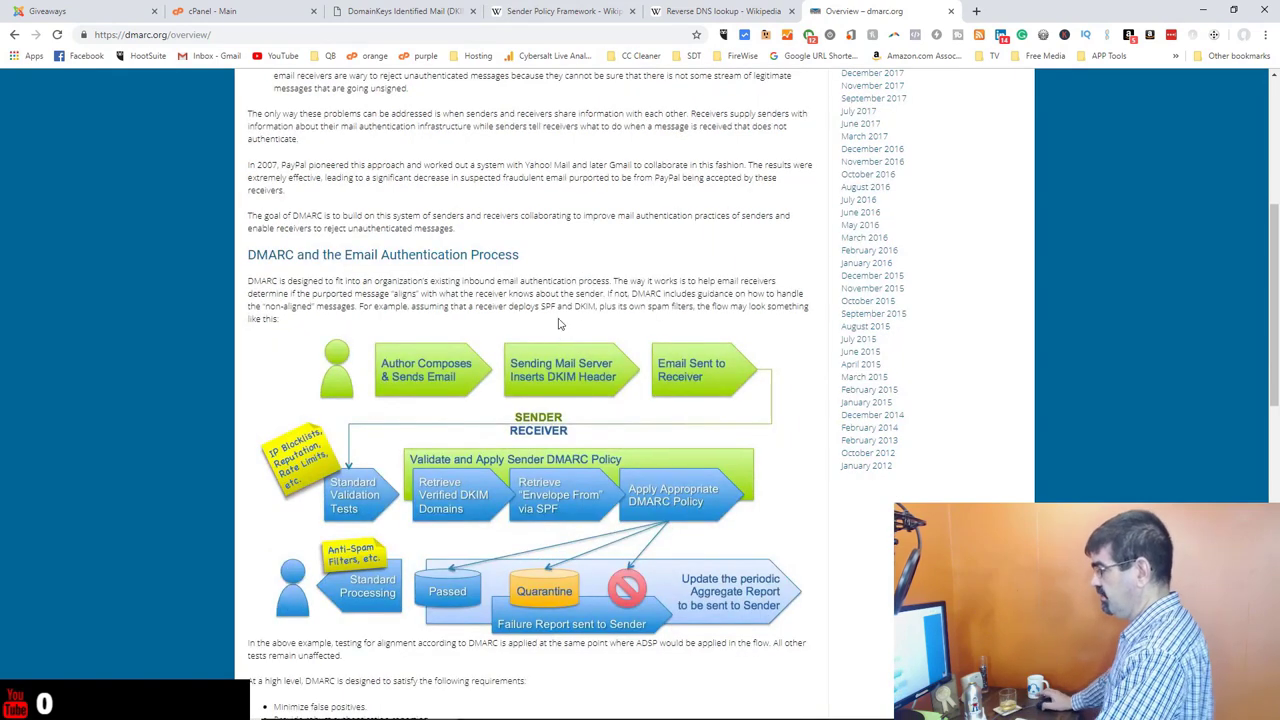
{"action": "scroll", "coordinate": [560, 320], "scroll_direction": "down", "scroll_amount": 1}
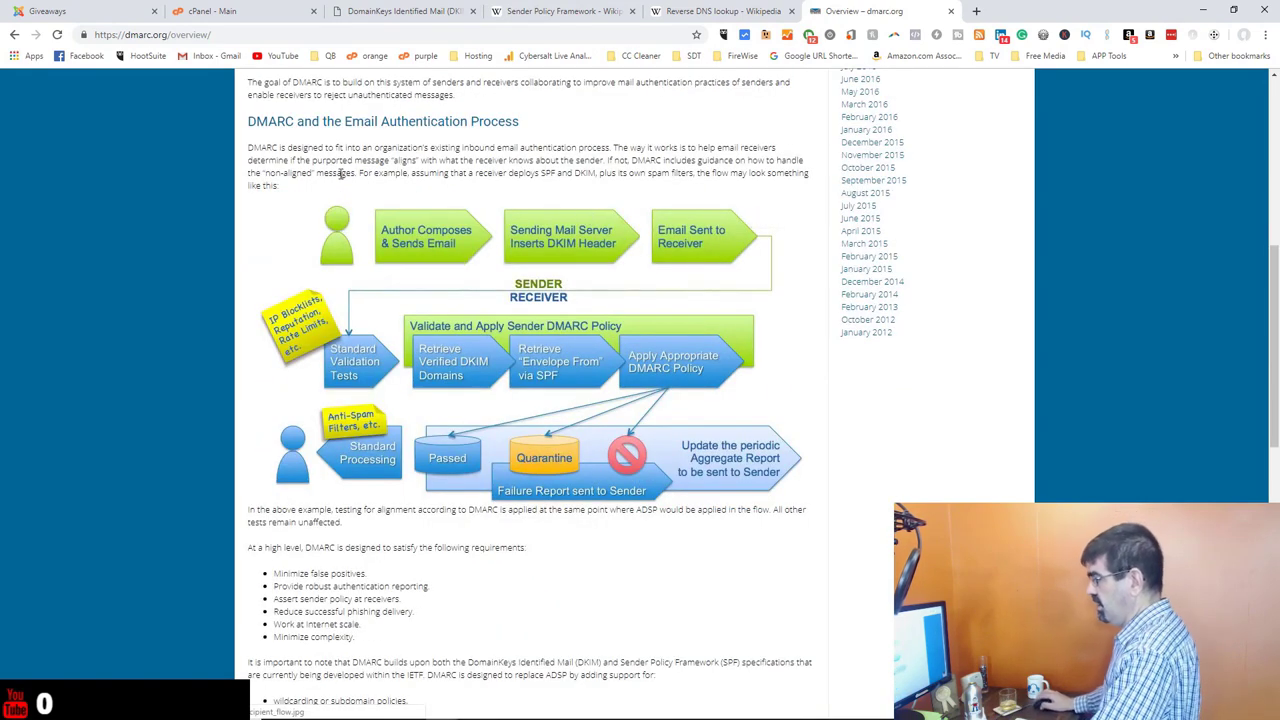
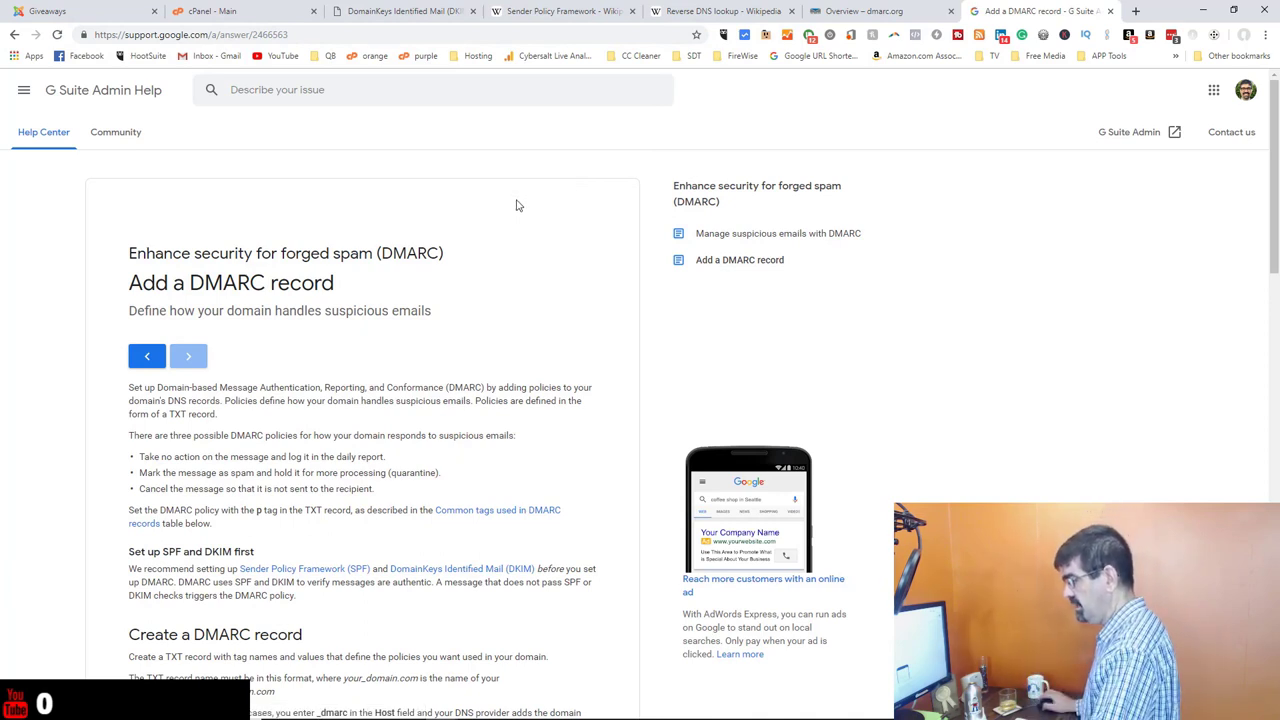
{"action": "scroll", "coordinate": [516, 205], "scroll_direction": "down", "scroll_amount": 4}
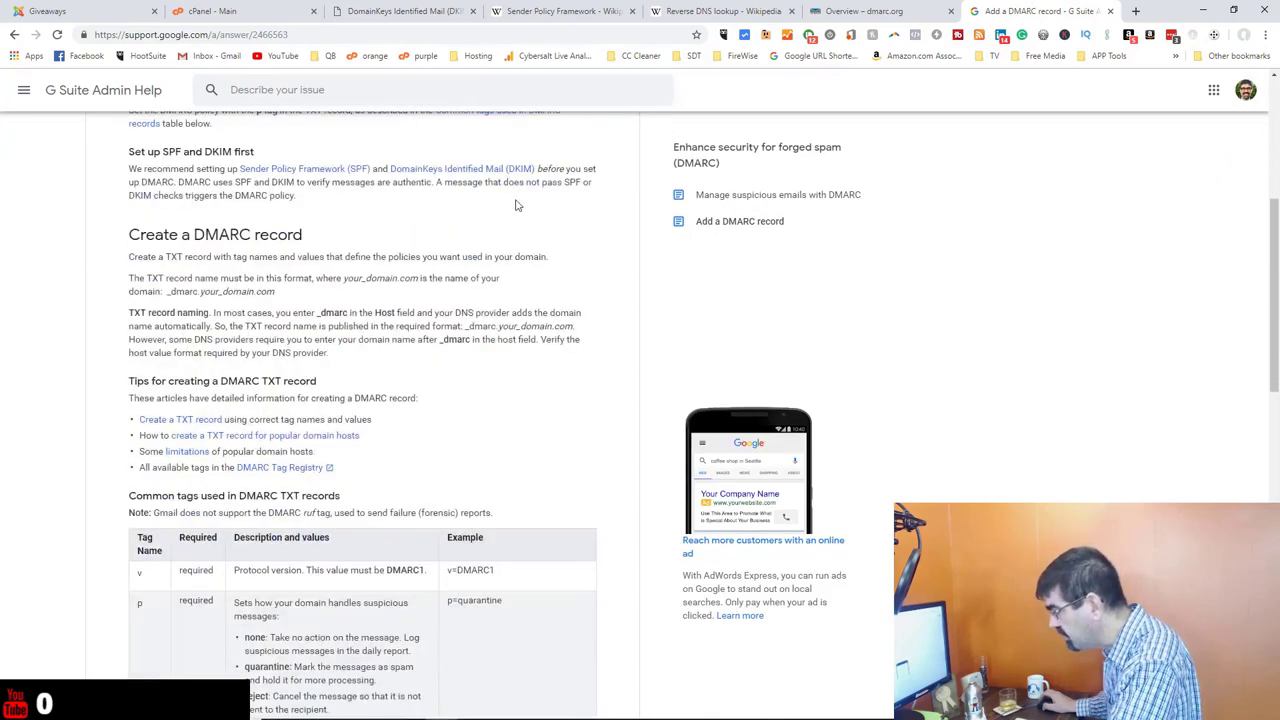
{"action": "scroll", "coordinate": [516, 205], "scroll_direction": "down", "scroll_amount": 2}
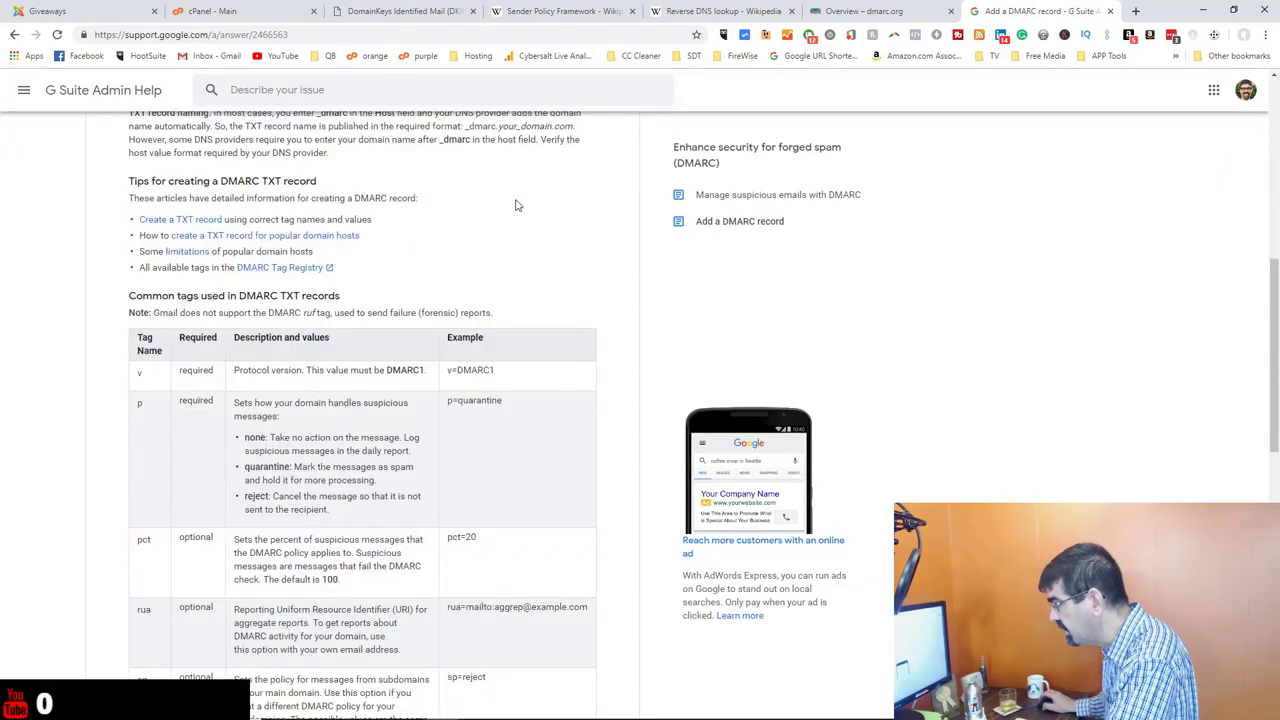
{"action": "scroll", "coordinate": [516, 205], "scroll_direction": "down", "scroll_amount": 9}
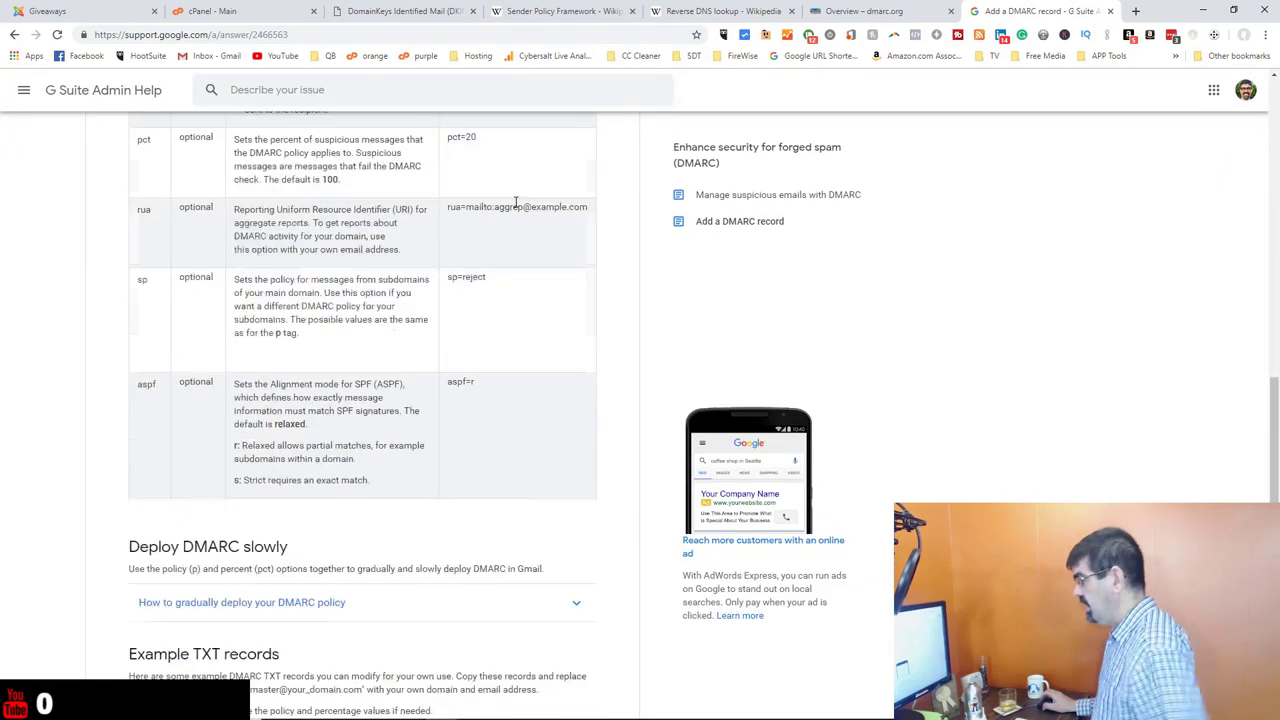
{"action": "scroll", "coordinate": [516, 208], "scroll_direction": "up", "scroll_amount": 10}
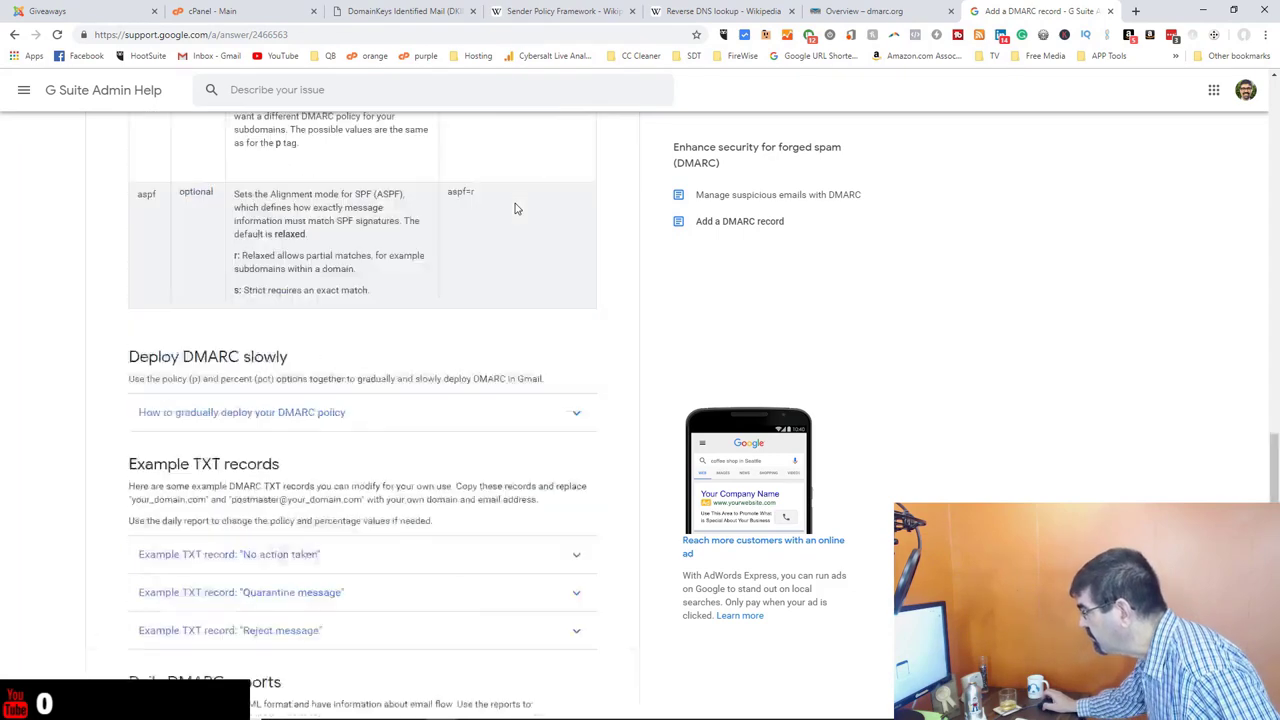
{"action": "scroll", "coordinate": [516, 208], "scroll_direction": "up", "scroll_amount": 8}
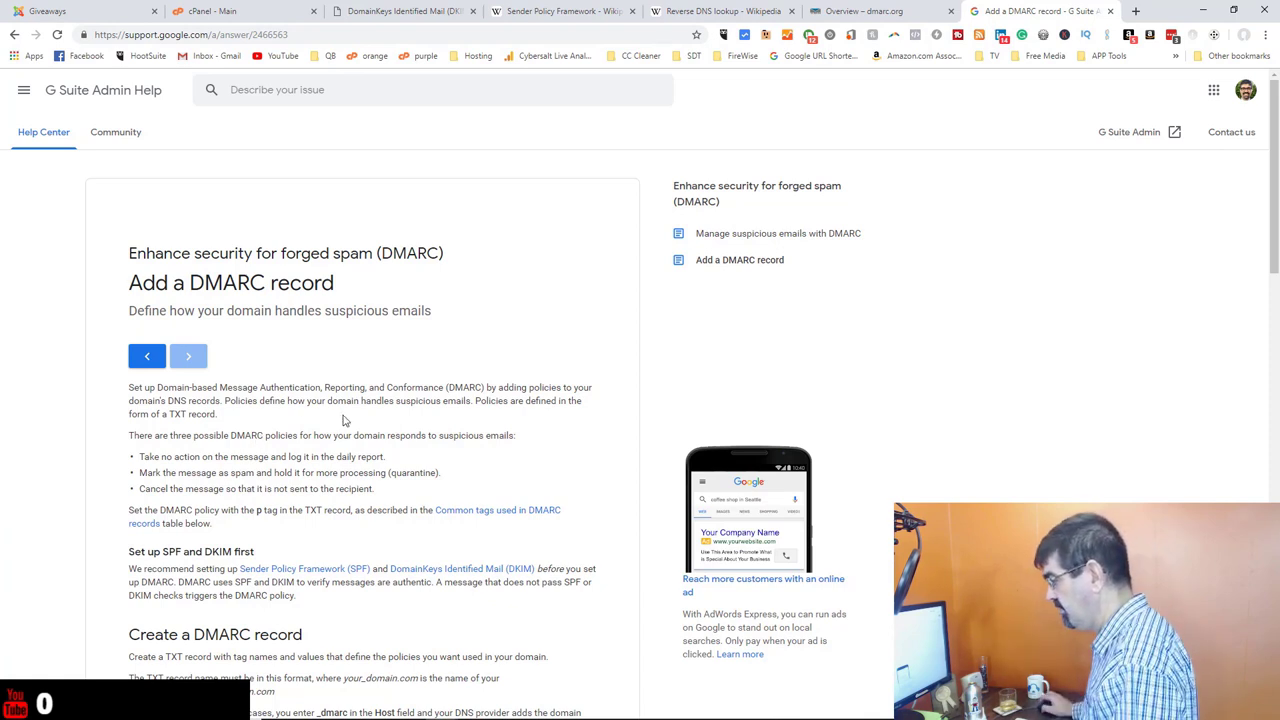
Read the G Suite article's instructions for creating a DMARC record and its table of common TXT record tags.
{"action": "scroll", "coordinate": [343, 419], "scroll_direction": "down", "scroll_amount": 2}
{"action": "scroll", "coordinate": [343, 419], "scroll_direction": "down", "scroll_amount": 1}
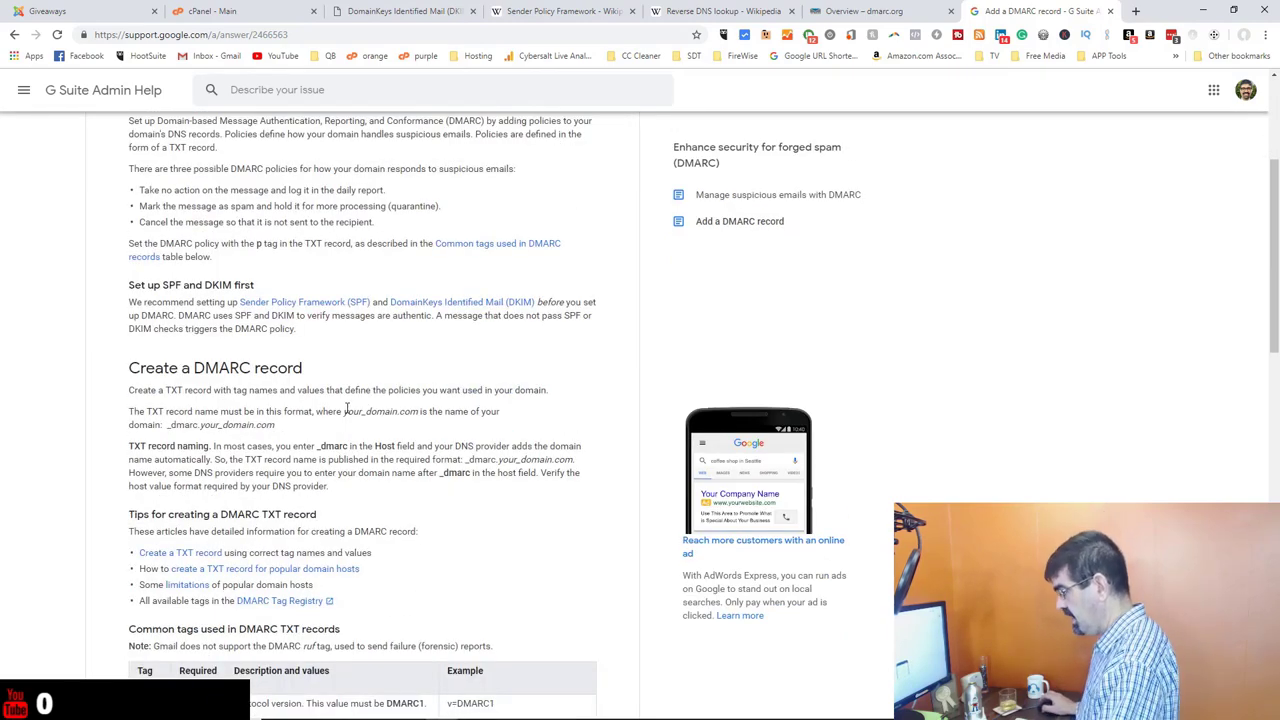
{"action": "scroll", "coordinate": [346, 410], "scroll_direction": "down", "scroll_amount": 4}
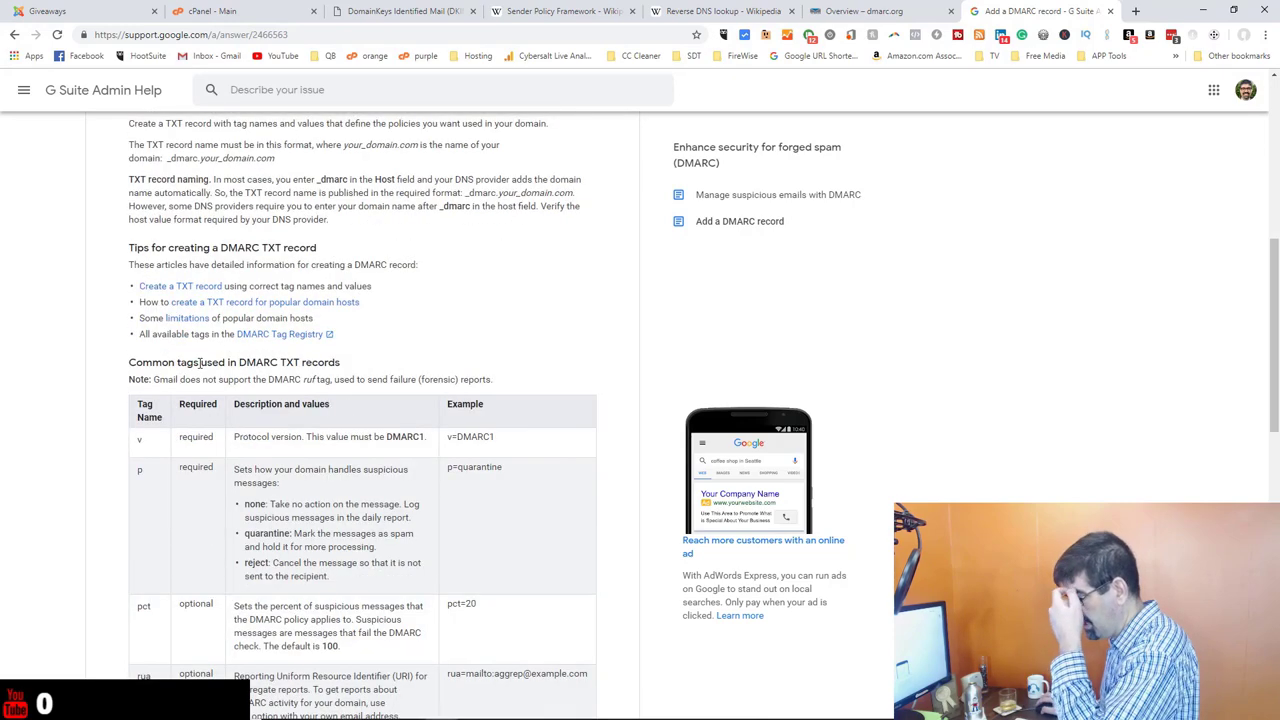
{"action": "scroll", "coordinate": [400, 370], "scroll_direction": "down", "scroll_amount": 1}
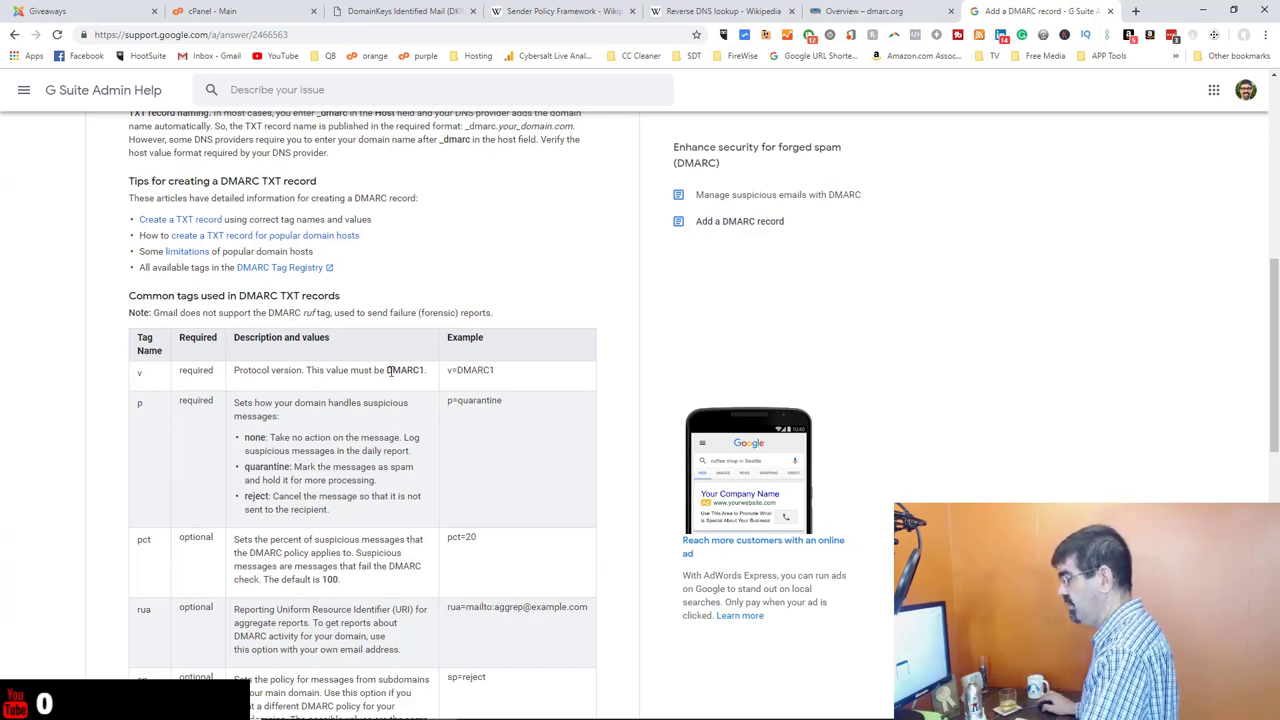
{"action": "scroll", "coordinate": [422, 370], "scroll_direction": "down", "scroll_amount": 1}
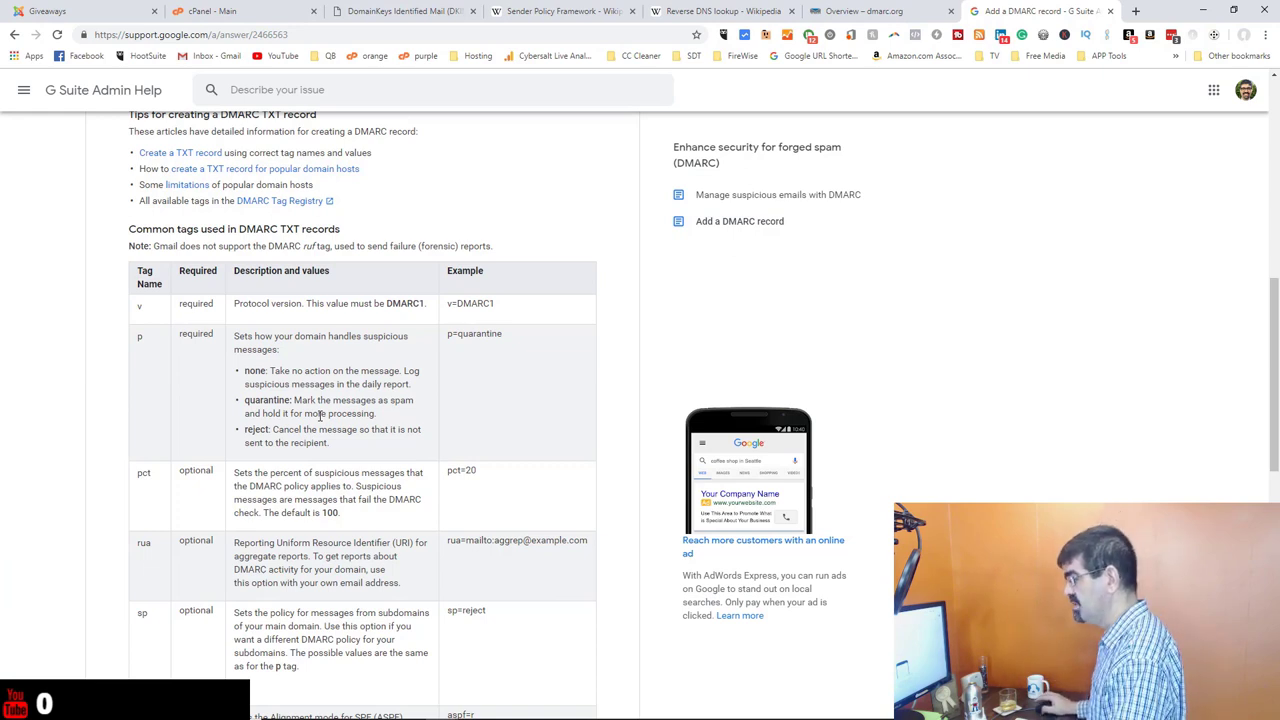
{"action": "scroll", "coordinate": [320, 414], "scroll_direction": "down", "scroll_amount": 1}
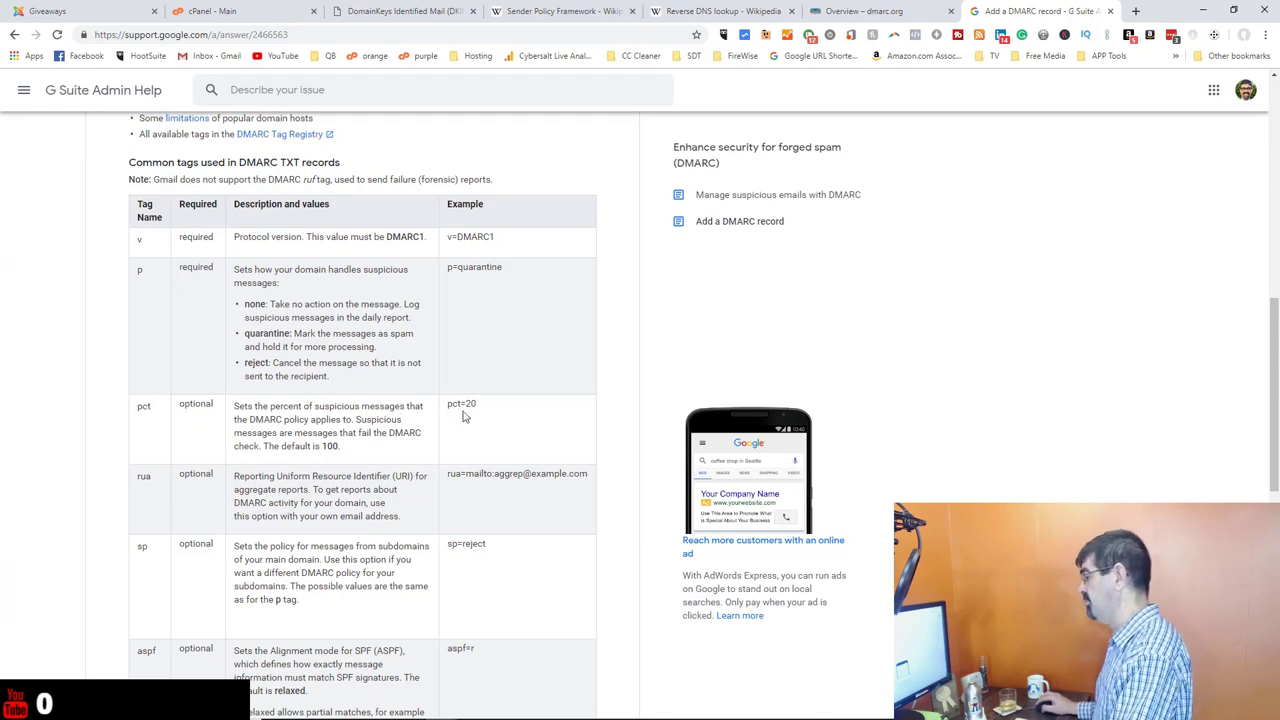
{"action": "scroll", "coordinate": [479, 404], "scroll_direction": "down", "scroll_amount": 1}
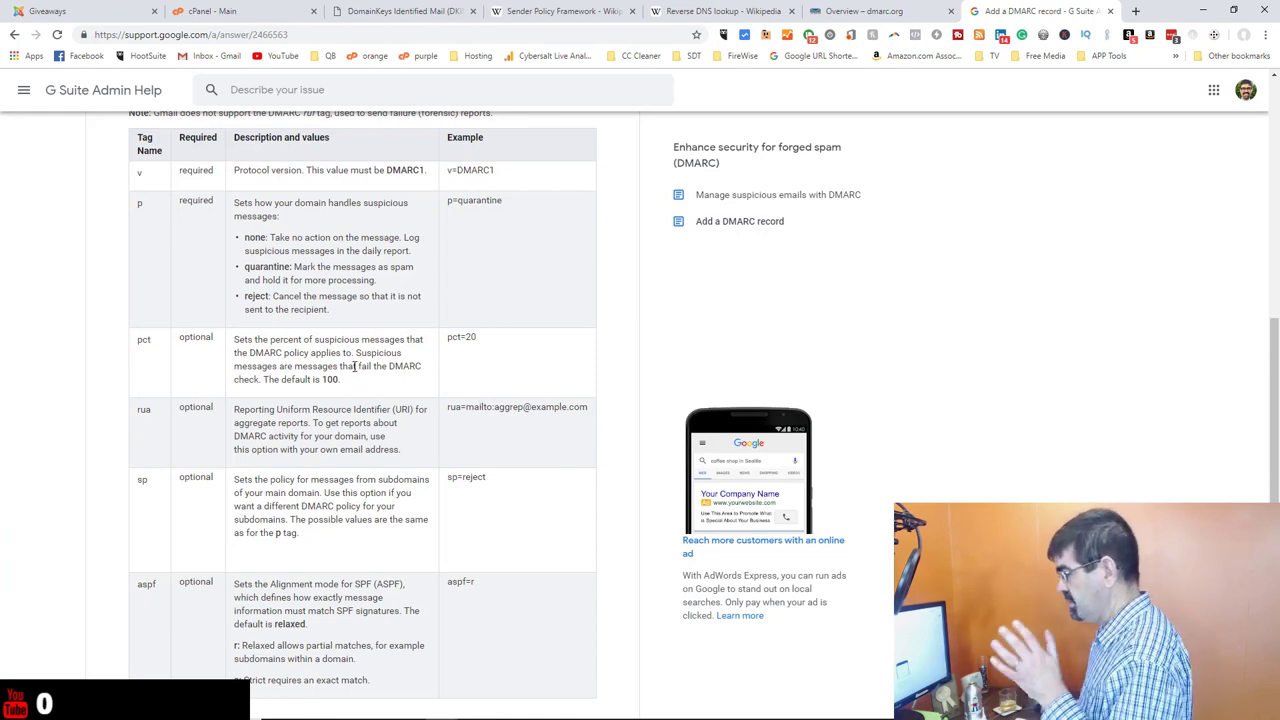
{"action": "scroll", "coordinate": [282, 306], "scroll_direction": "down", "scroll_amount": 1}
{"action": "scroll", "coordinate": [282, 306], "scroll_direction": "down", "scroll_amount": 1}
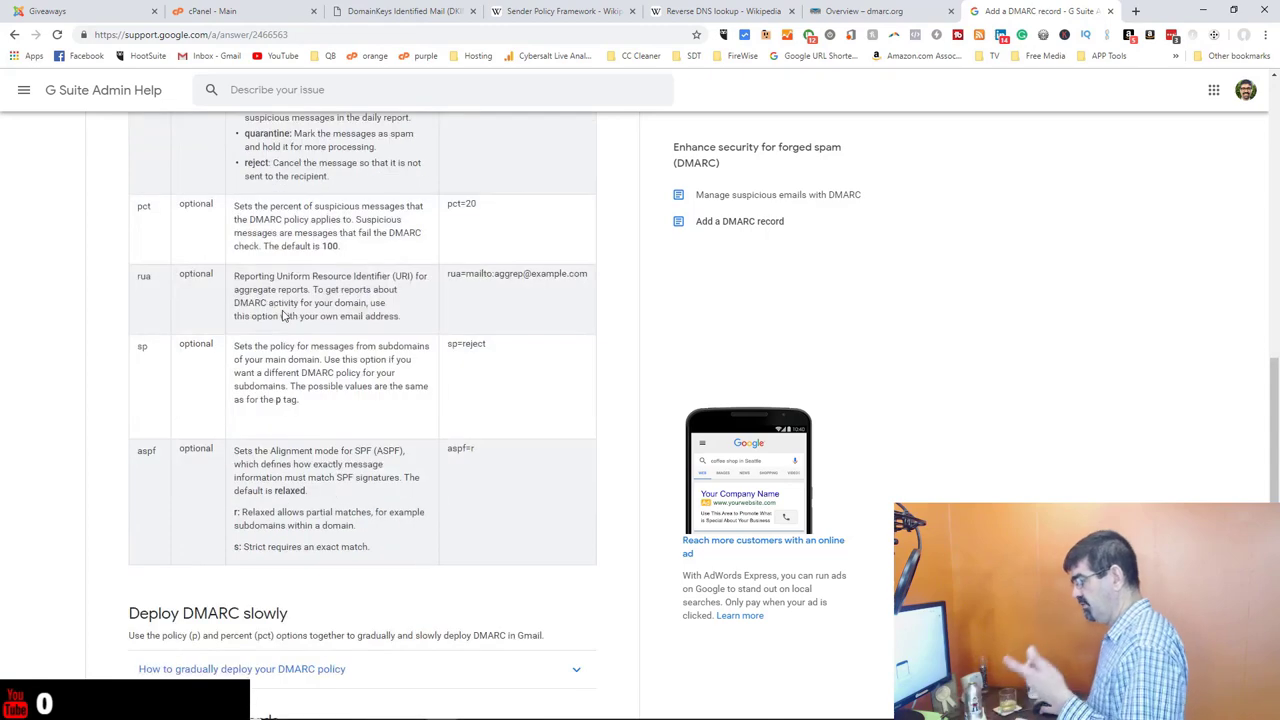
{"action": "scroll", "coordinate": [283, 316], "scroll_direction": "down", "scroll_amount": 2}
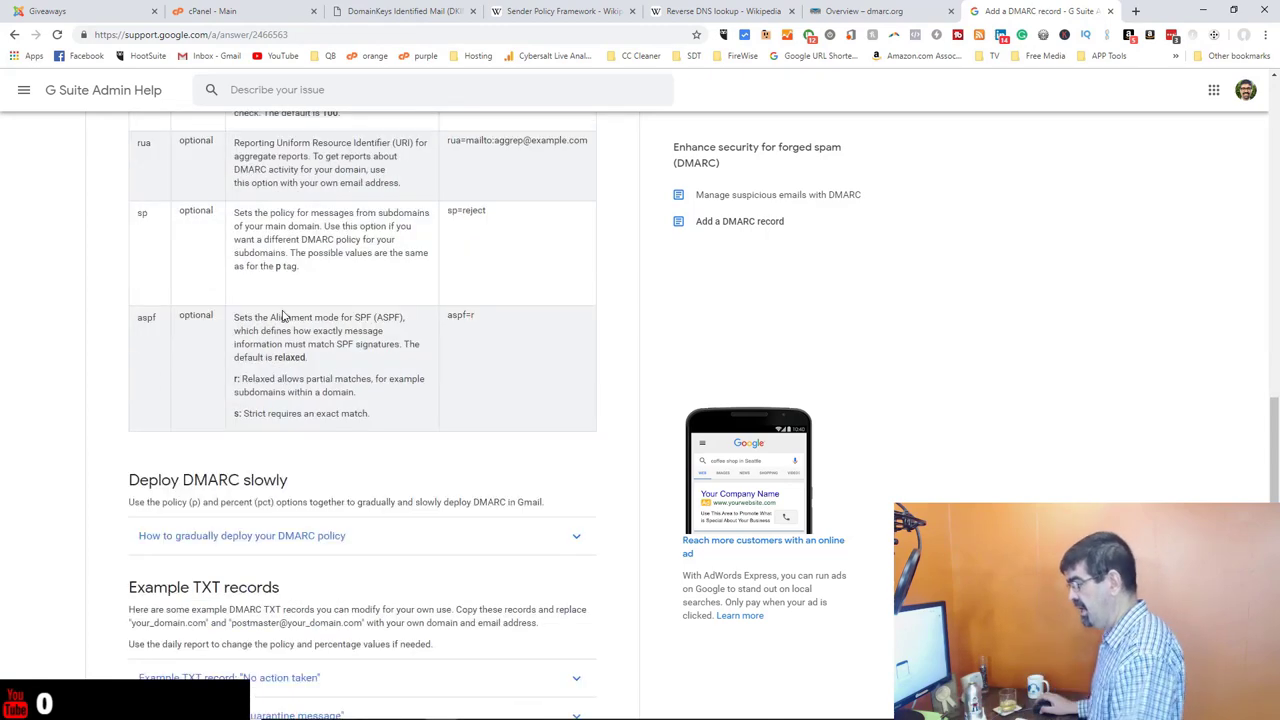
{"action": "scroll", "coordinate": [283, 316], "scroll_direction": "down", "scroll_amount": 4}
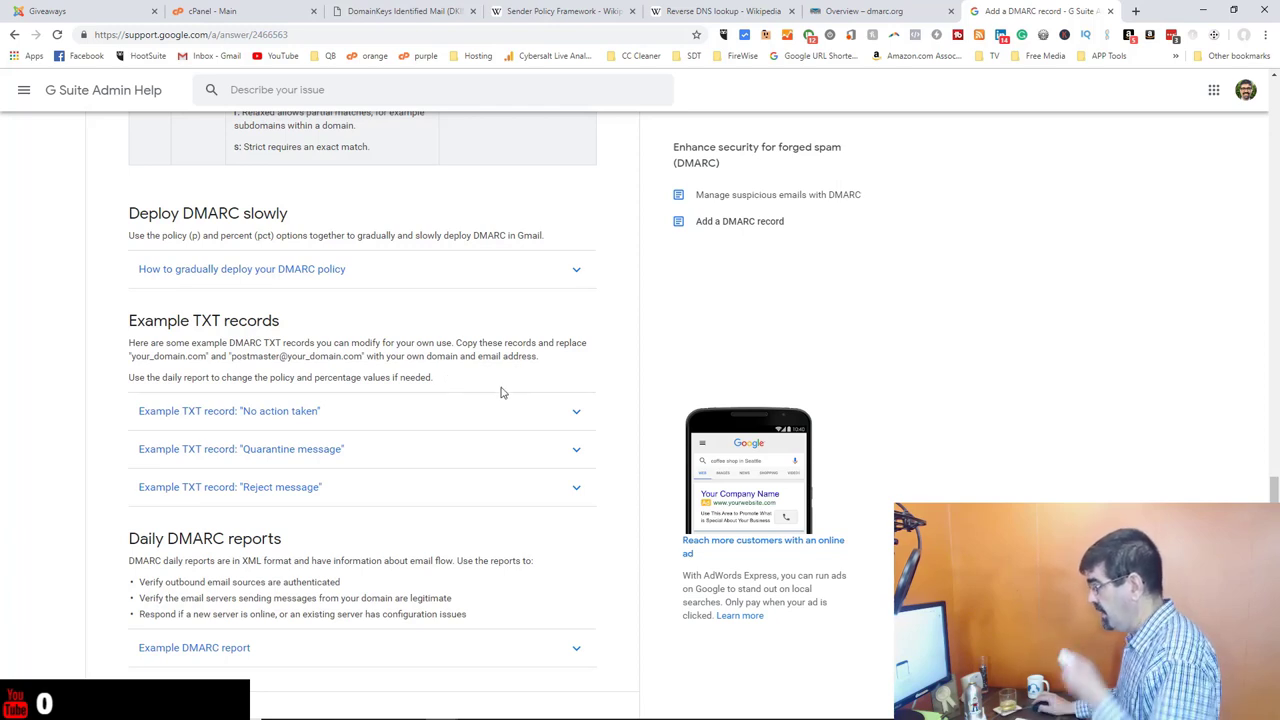
Expand and compare the "No action taken", "Quarantine message" and "Reject message" example TXT records, and return to the common tags table.
{"action": "left_click", "coordinate": [576, 414]}
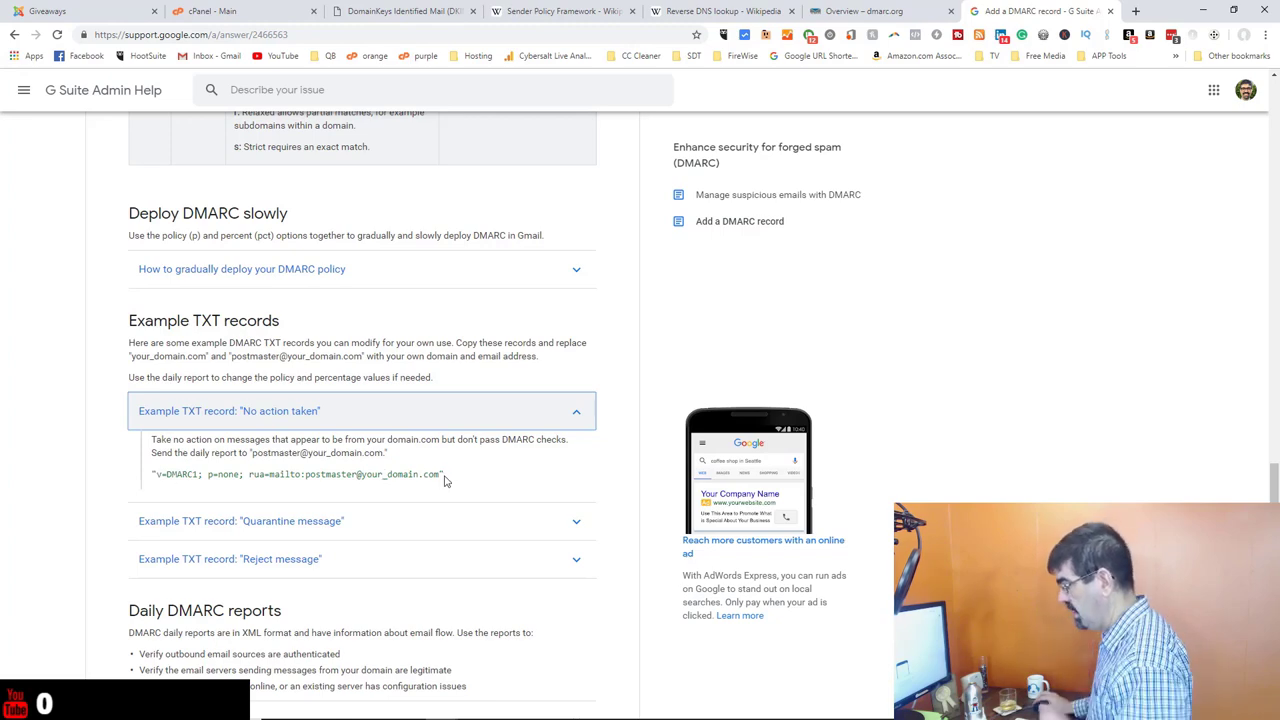
{"action": "left_click", "coordinate": [575, 524]}
{"action": "scroll", "coordinate": [560, 470], "scroll_direction": "down", "scroll_amount": 2}
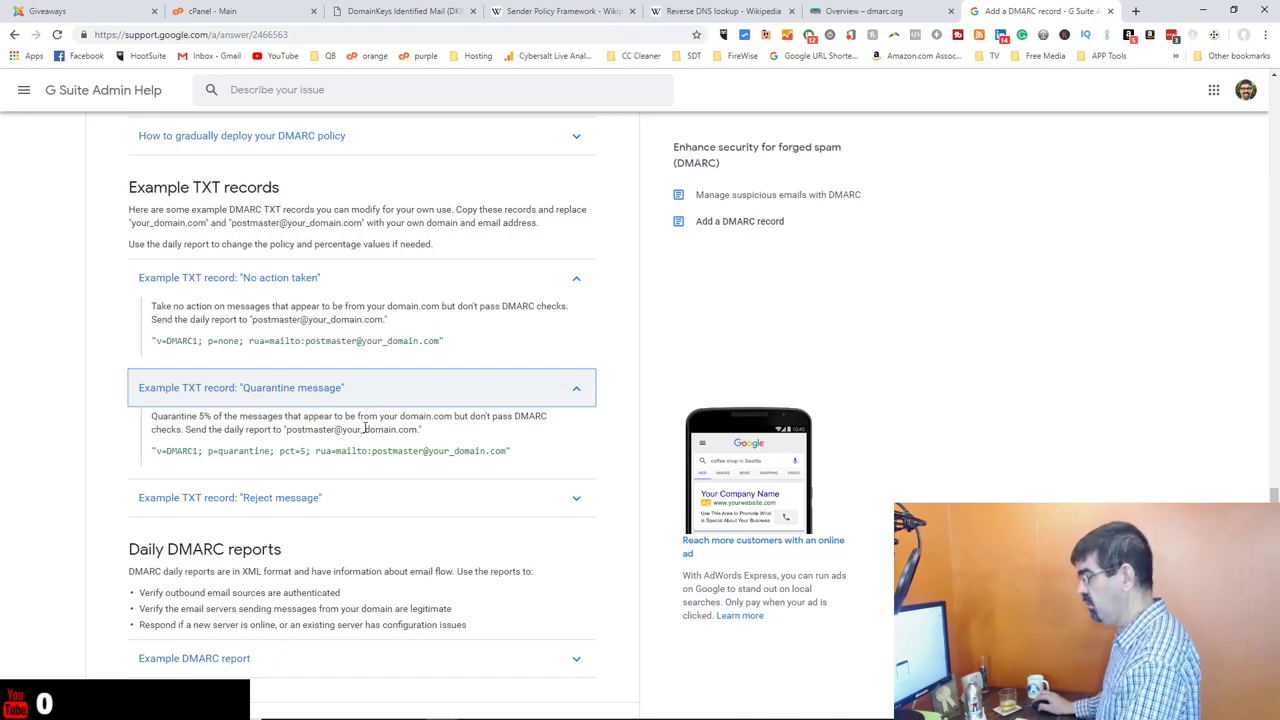
{"action": "scroll", "coordinate": [365, 432], "scroll_direction": "down", "scroll_amount": 1}
{"action": "scroll", "coordinate": [364, 434], "scroll_direction": "down", "scroll_amount": 1}
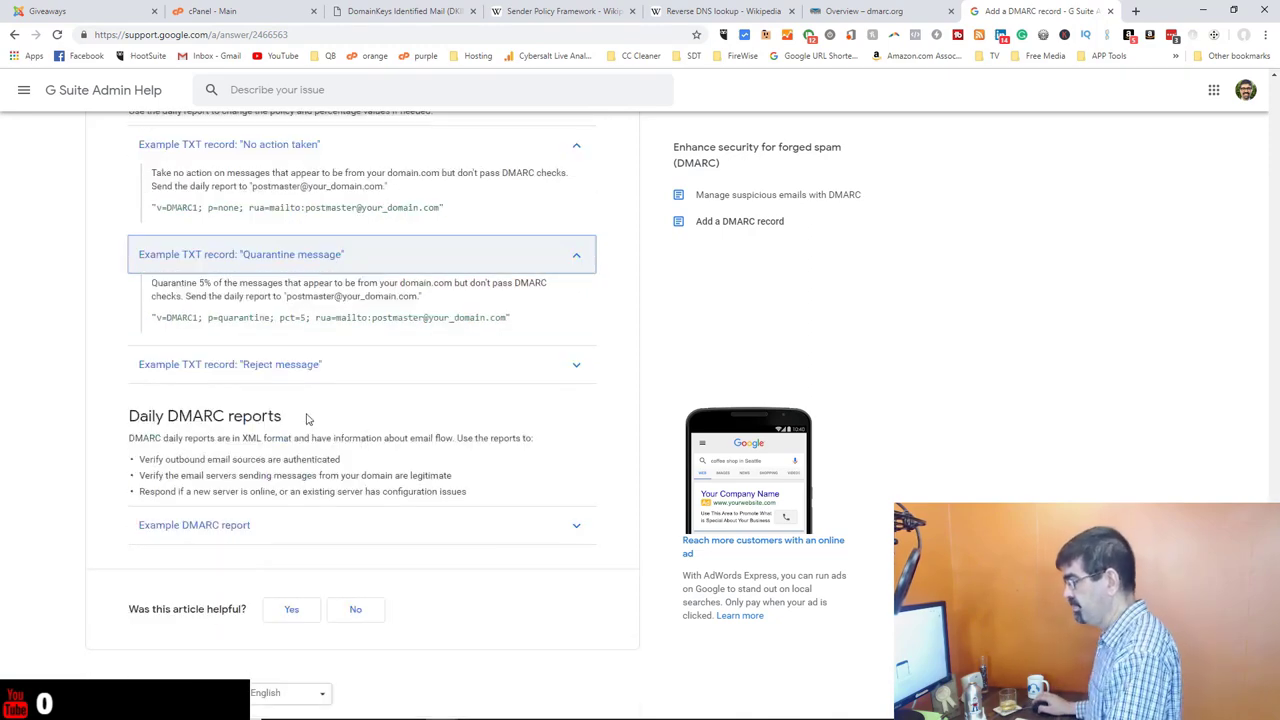
{"action": "left_click", "coordinate": [296, 370]}
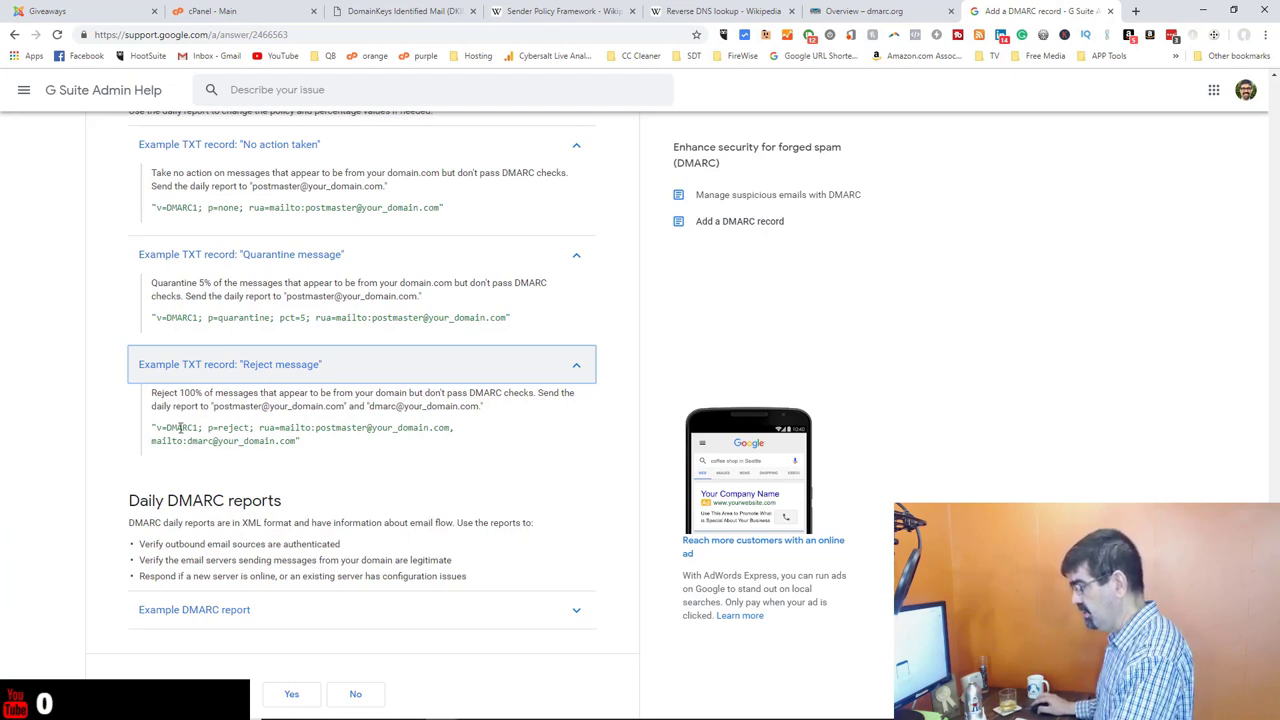
{"action": "left_click_drag", "start_coordinate": [208, 428], "coordinate": [234, 428]}
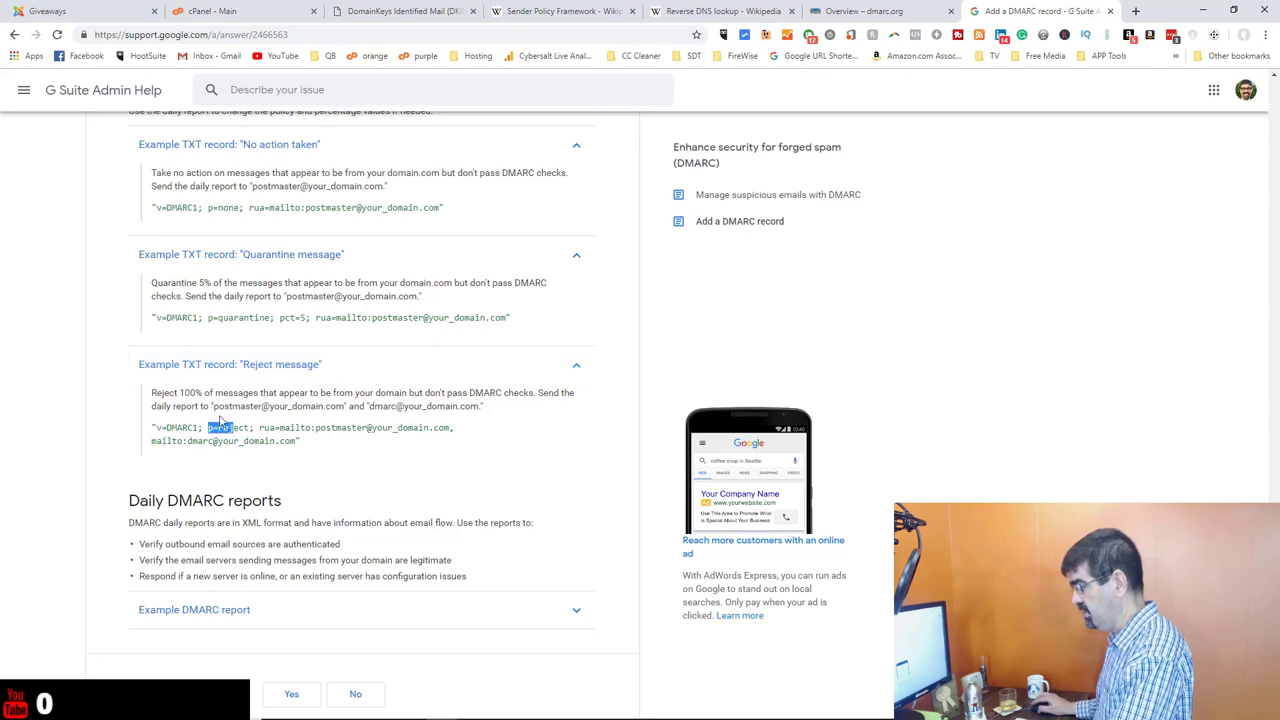
{"action": "scroll", "coordinate": [260, 380], "scroll_direction": "up", "scroll_amount": 2}
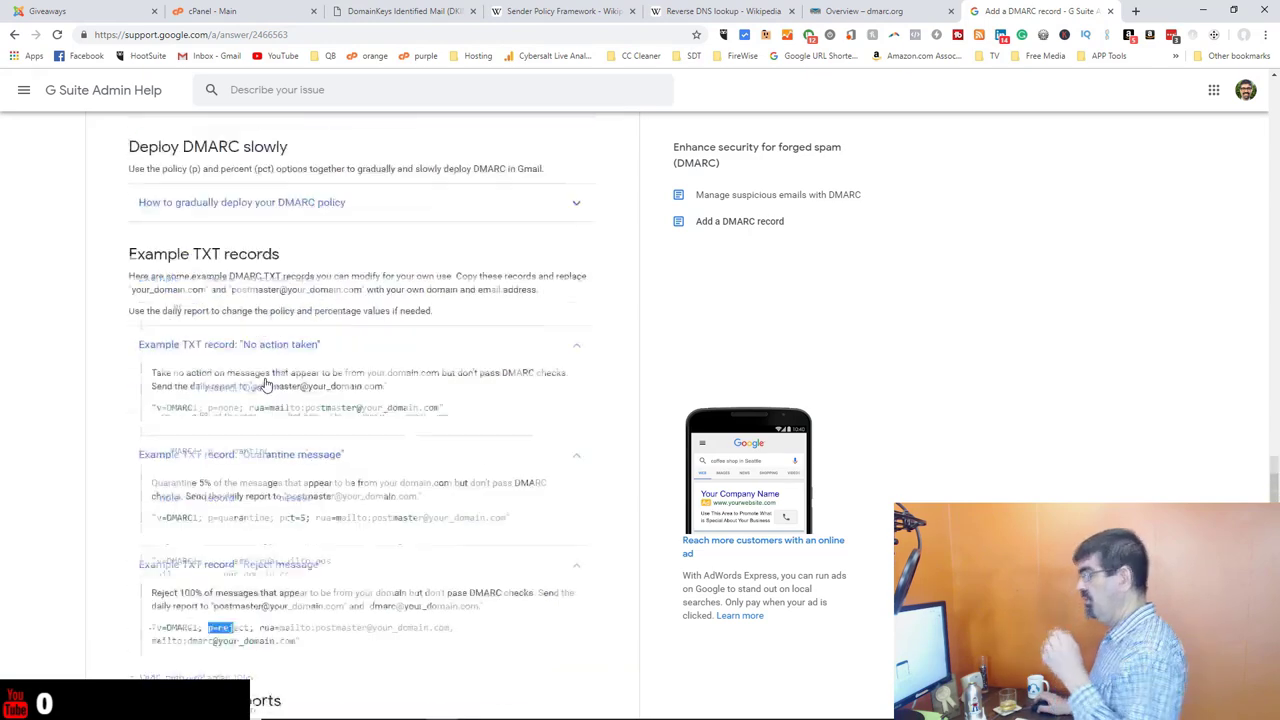
{"action": "scroll", "coordinate": [266, 384], "scroll_direction": "up", "scroll_amount": 8}
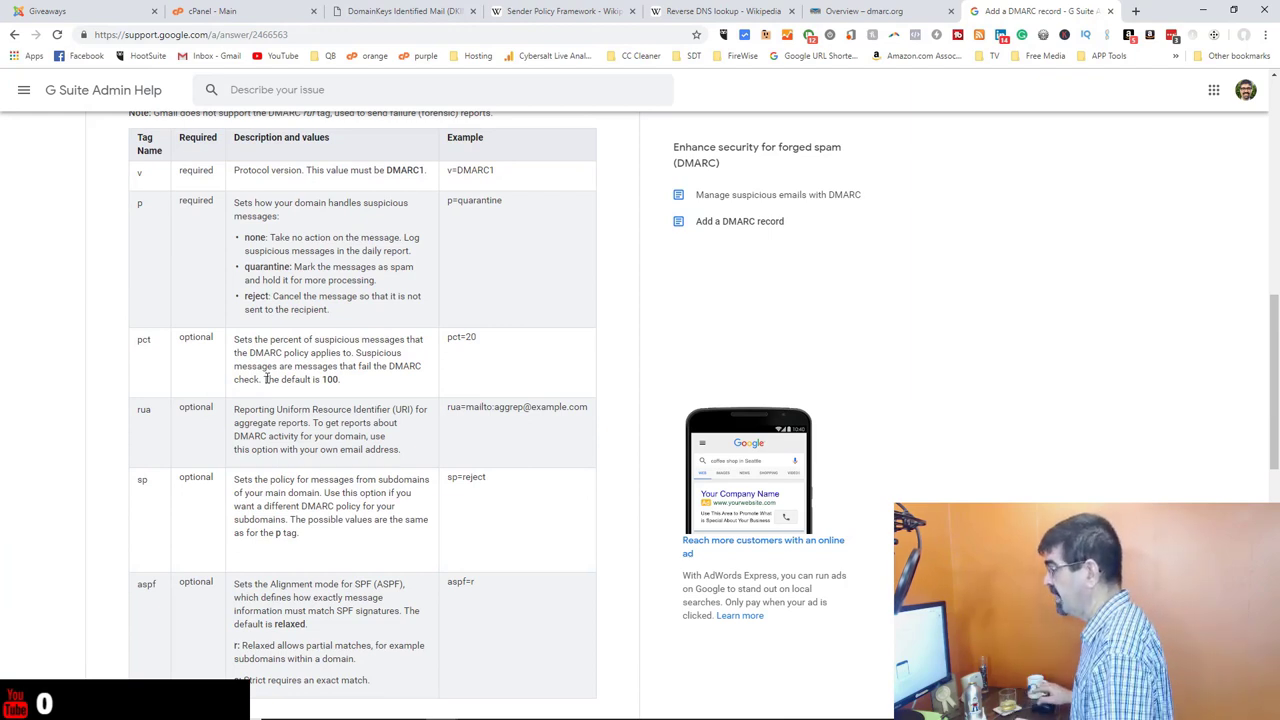
{"action": "scroll", "coordinate": [272, 380], "scroll_direction": "up", "scroll_amount": 1}
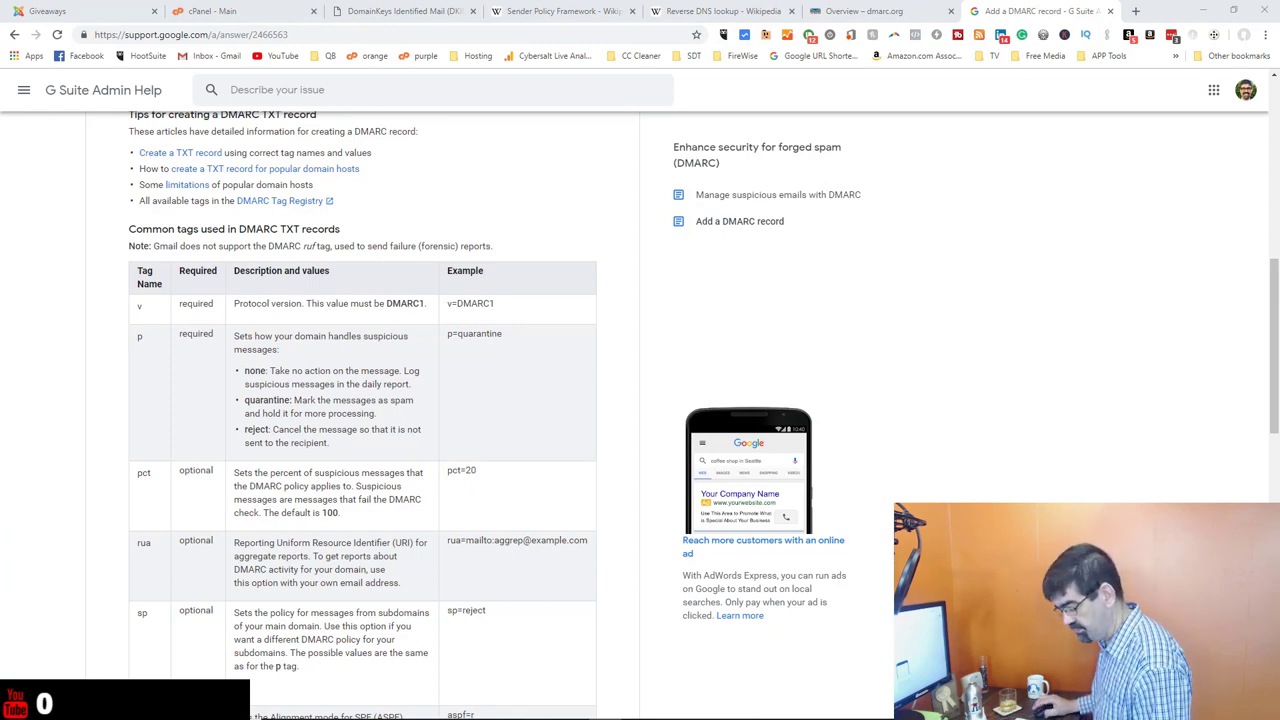
{"action": "left_click", "coordinate": [1135, 11]}
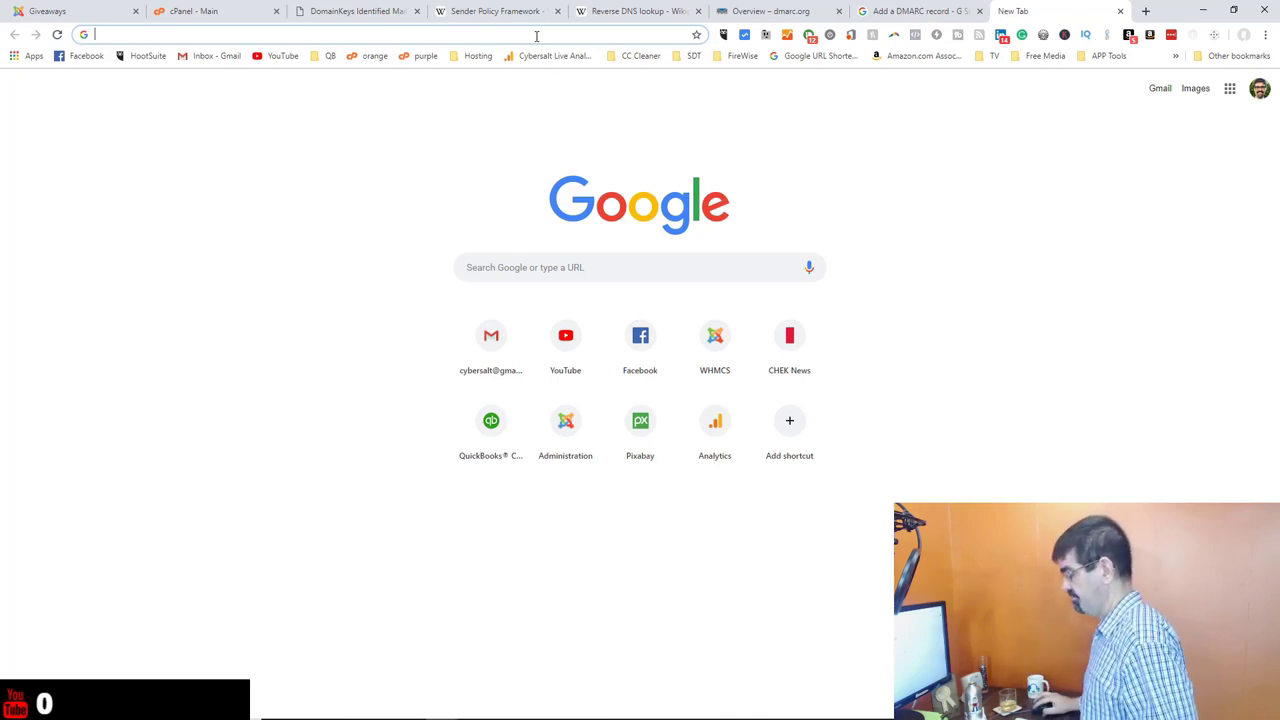
{"action": "type", "text": "https://www.inmotionhosting.com/support/email/fighting-spam/add-dmarc-record-cpanel"}
{"action": "key", "text": "Return"}
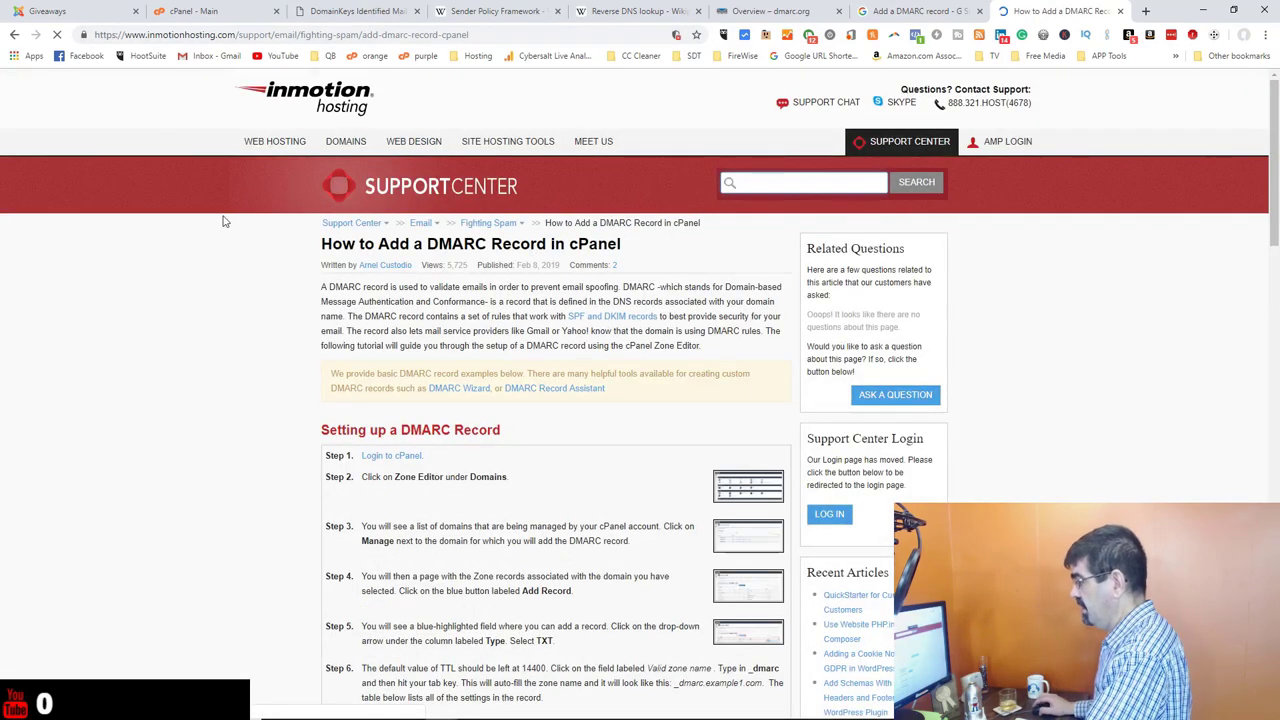
{"action": "scroll", "coordinate": [224, 221], "scroll_direction": "down", "scroll_amount": 2}
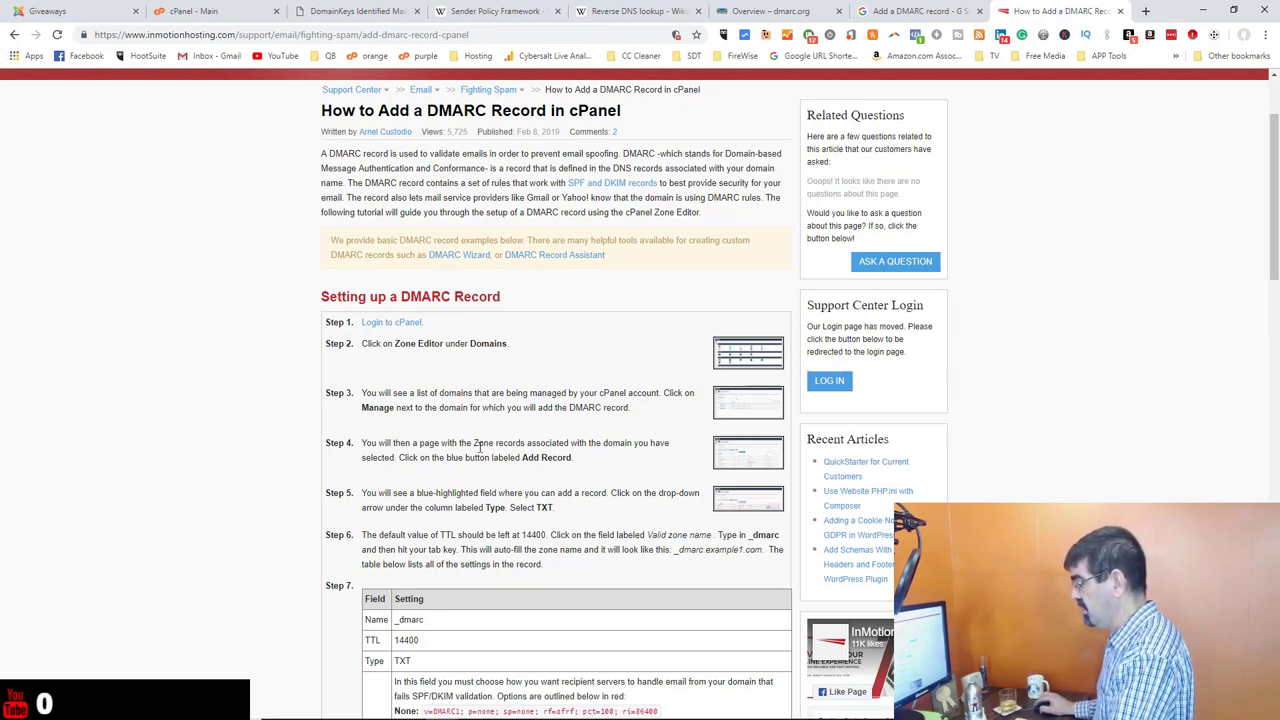
{"action": "scroll", "coordinate": [555, 457], "scroll_direction": "down", "scroll_amount": 2}
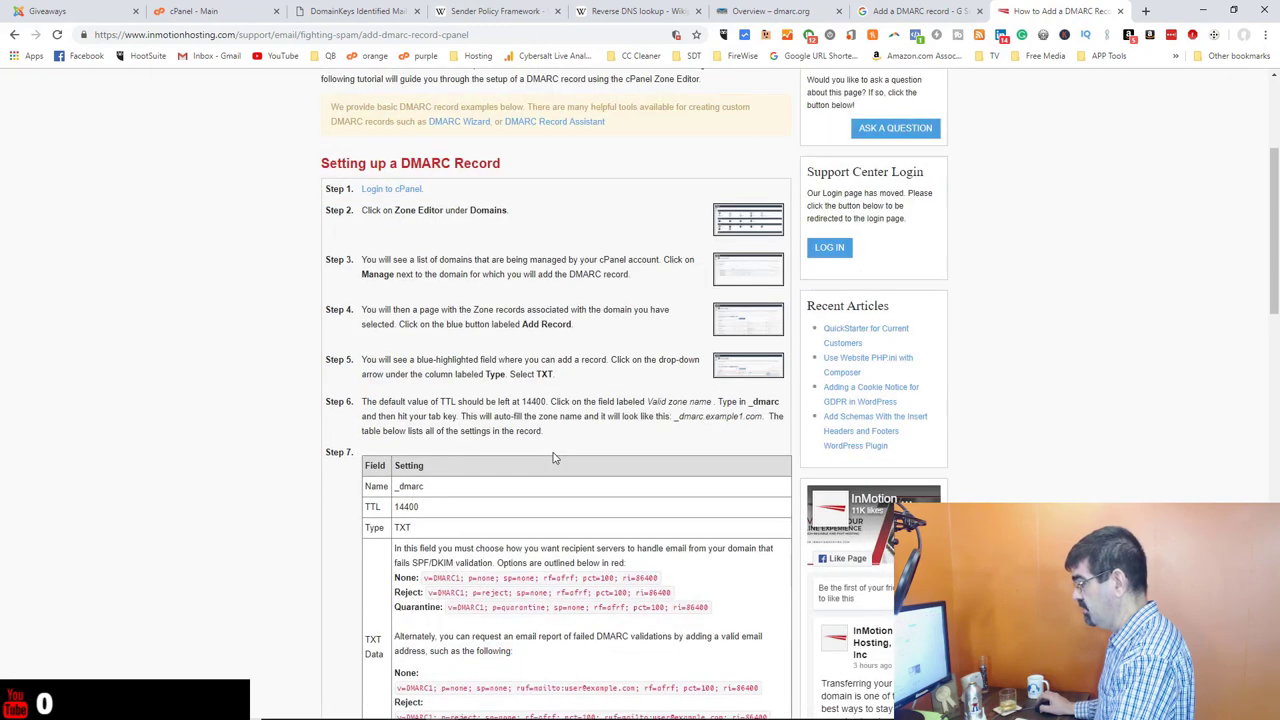
{"action": "scroll", "coordinate": [555, 457], "scroll_direction": "down", "scroll_amount": 1}
{"action": "scroll", "coordinate": [555, 457], "scroll_direction": "down", "scroll_amount": 1}
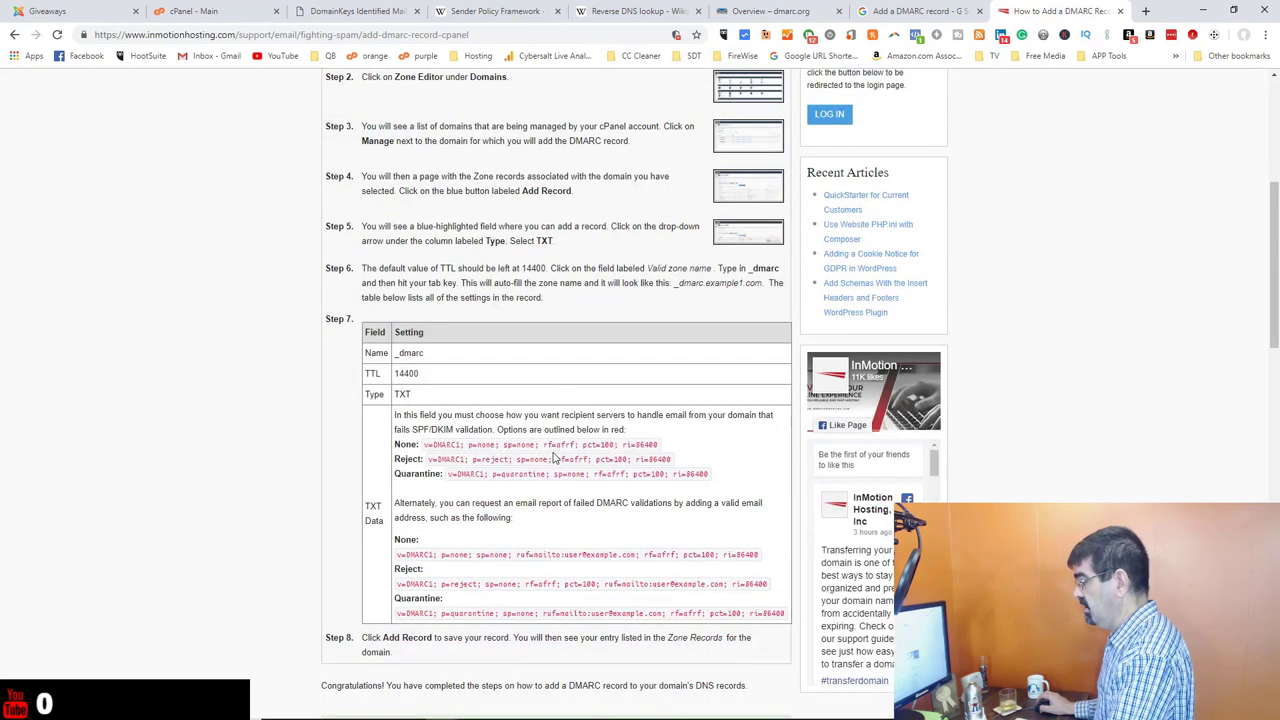
{"action": "scroll", "coordinate": [555, 457], "scroll_direction": "down", "scroll_amount": 1}
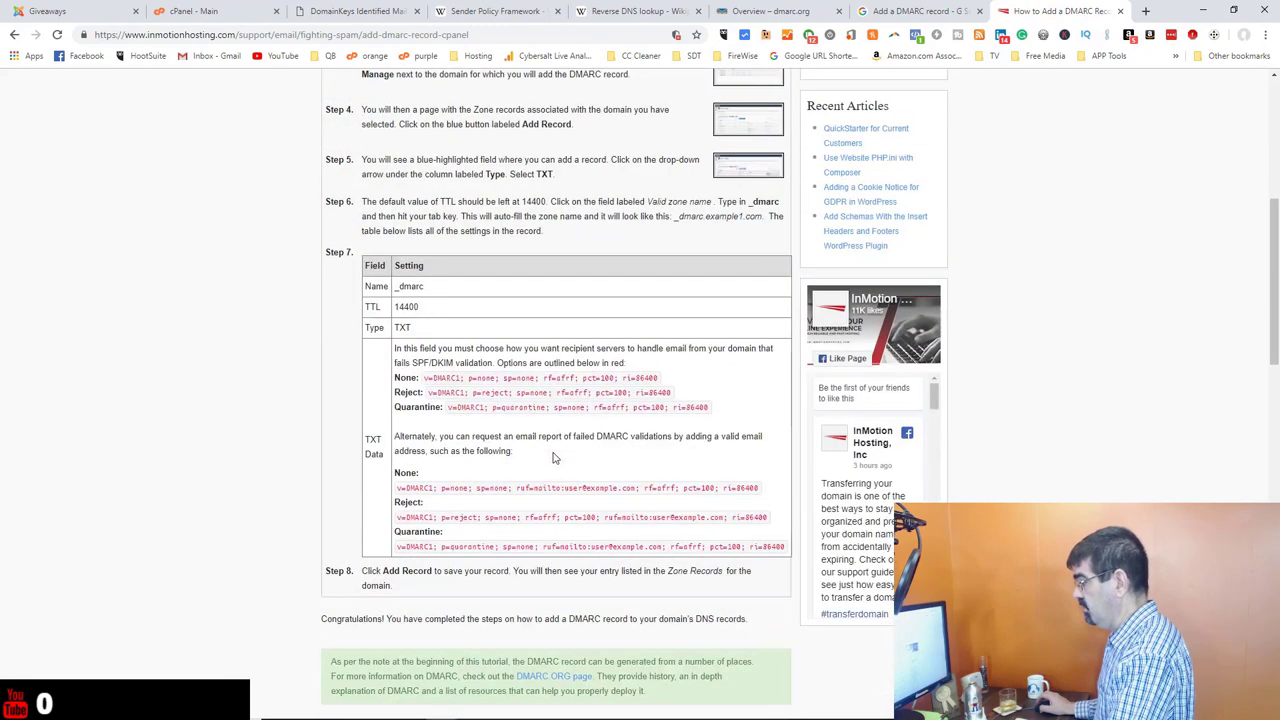
Open the Zone Editor's record management for basicjoomla.com in cPanel and filter the zone records by "dmarc".
{"action": "left_click", "coordinate": [180, 12]}
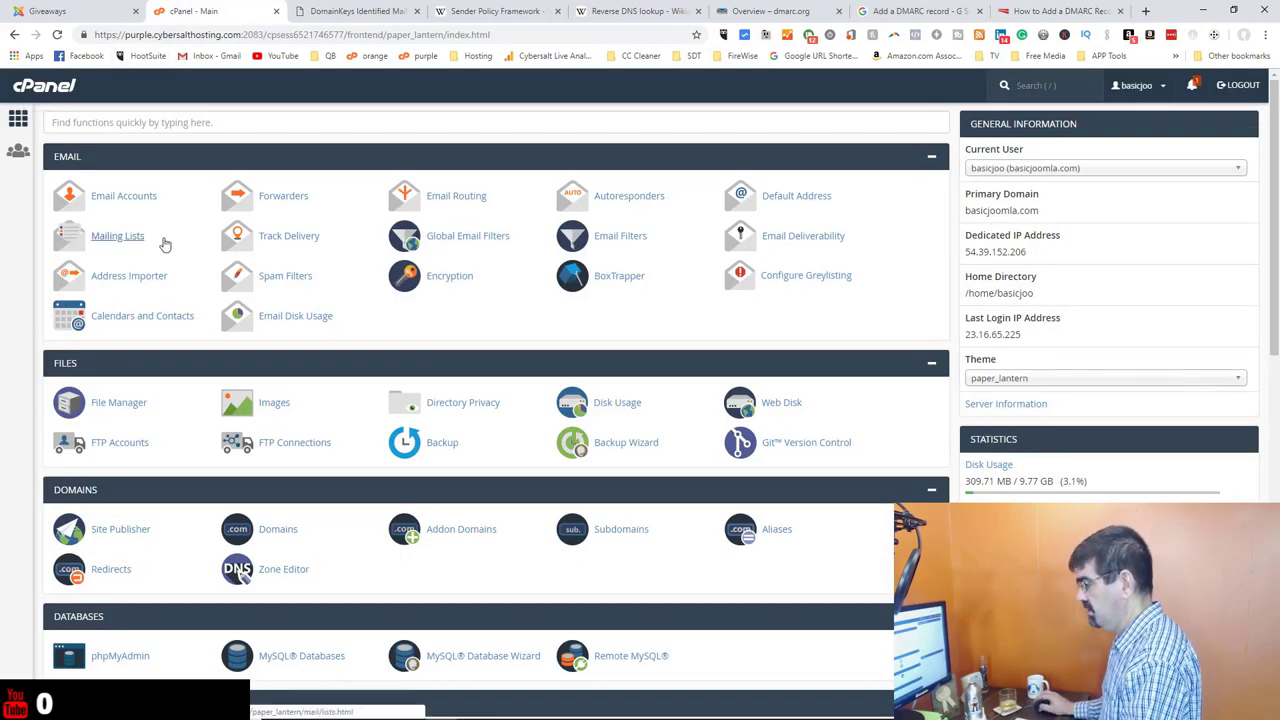
{"action": "left_click", "coordinate": [288, 575]}
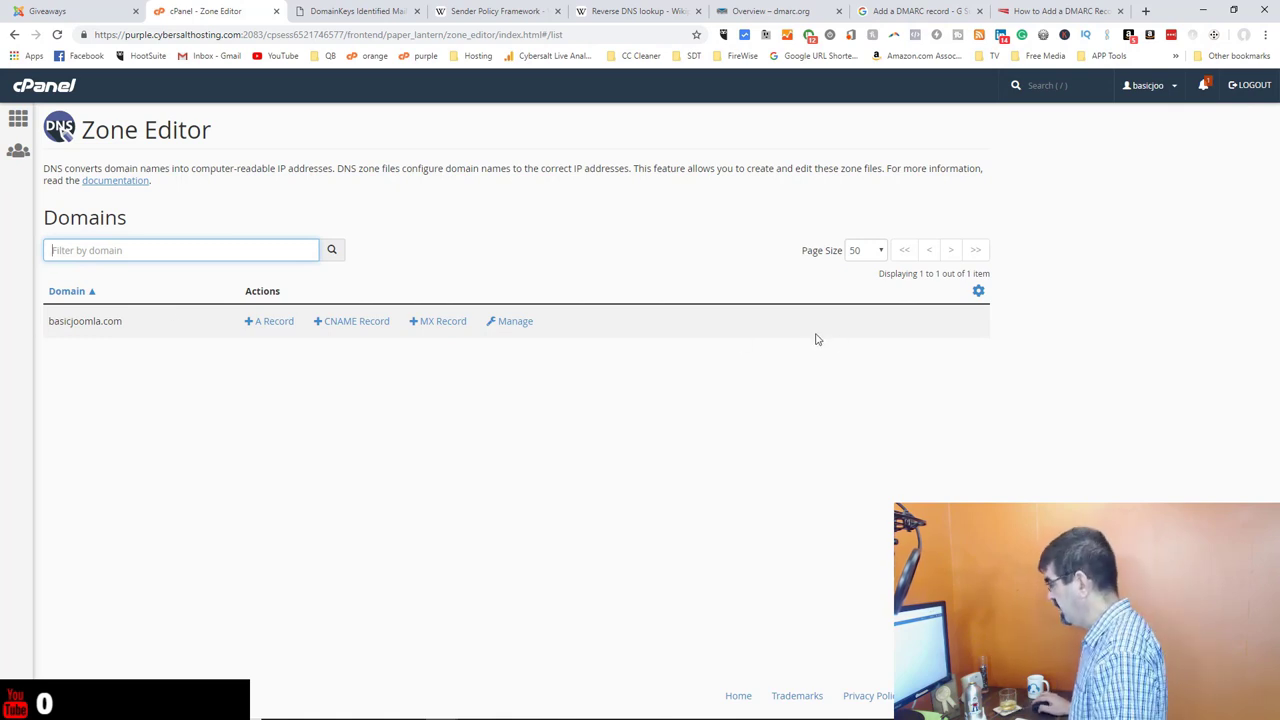
{"action": "left_click", "coordinate": [510, 322]}
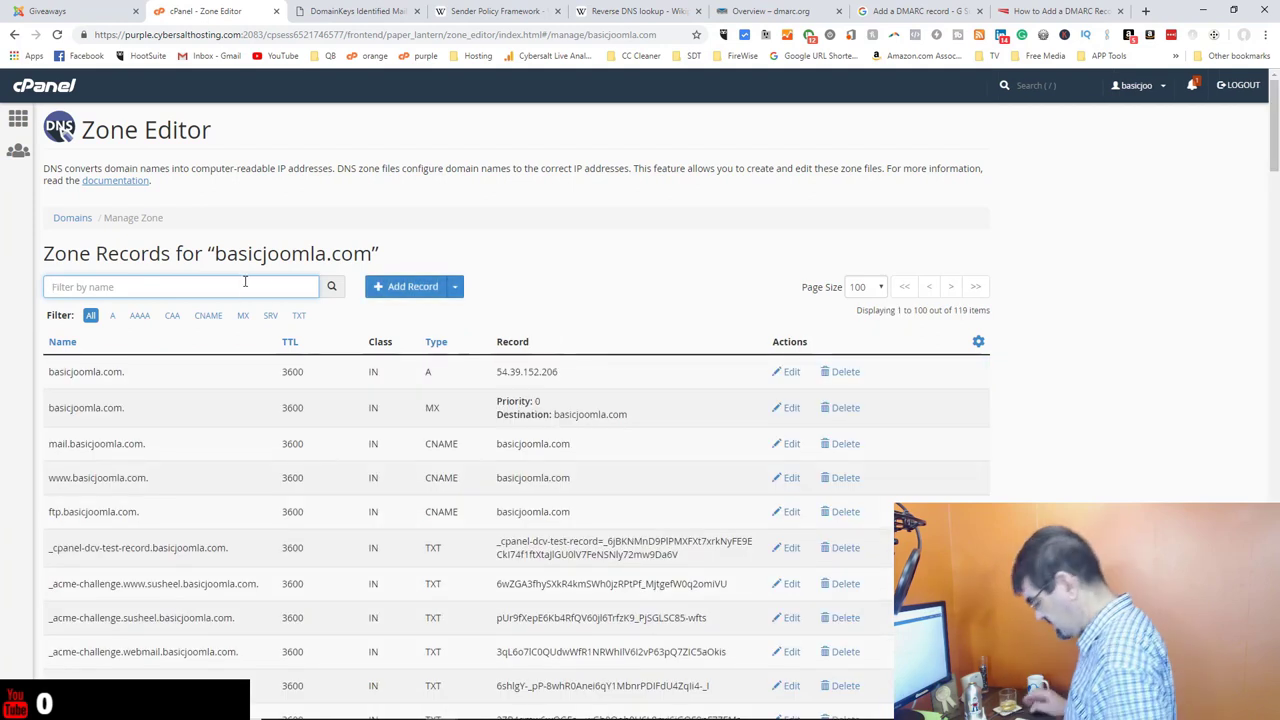
{"action": "type", "text": "dma"}
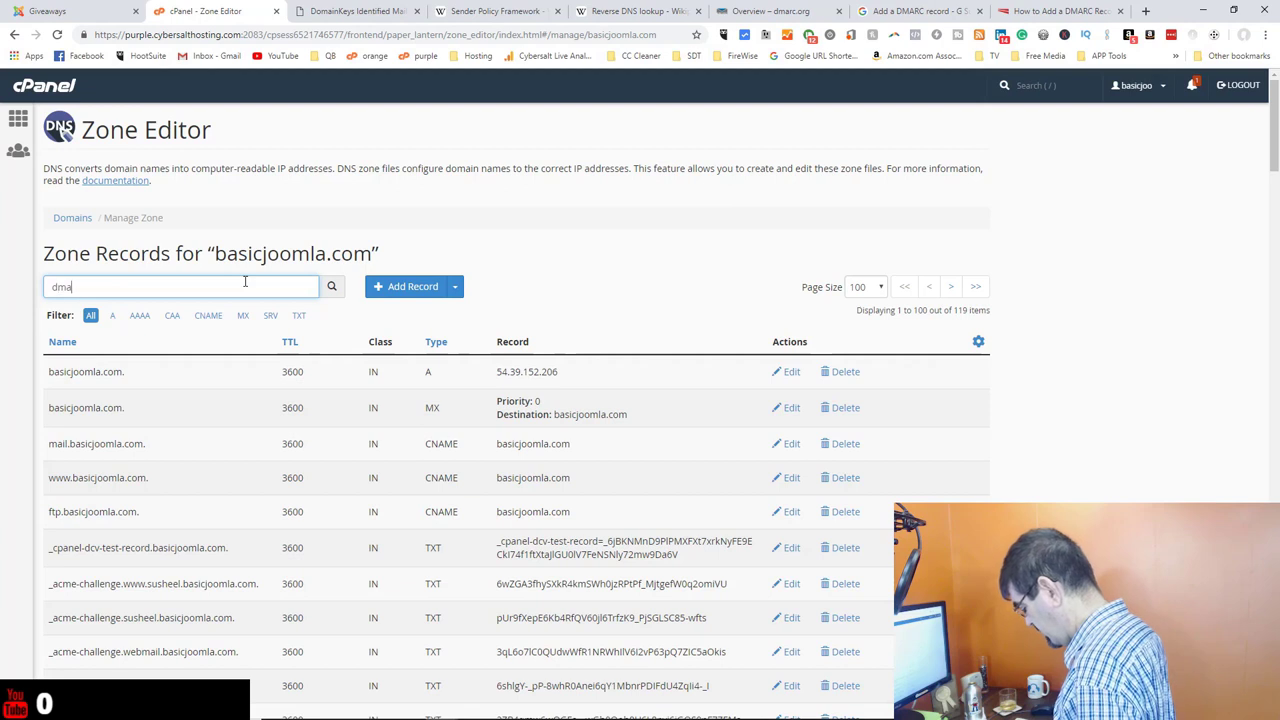
{"action": "type", "text": "rc"}
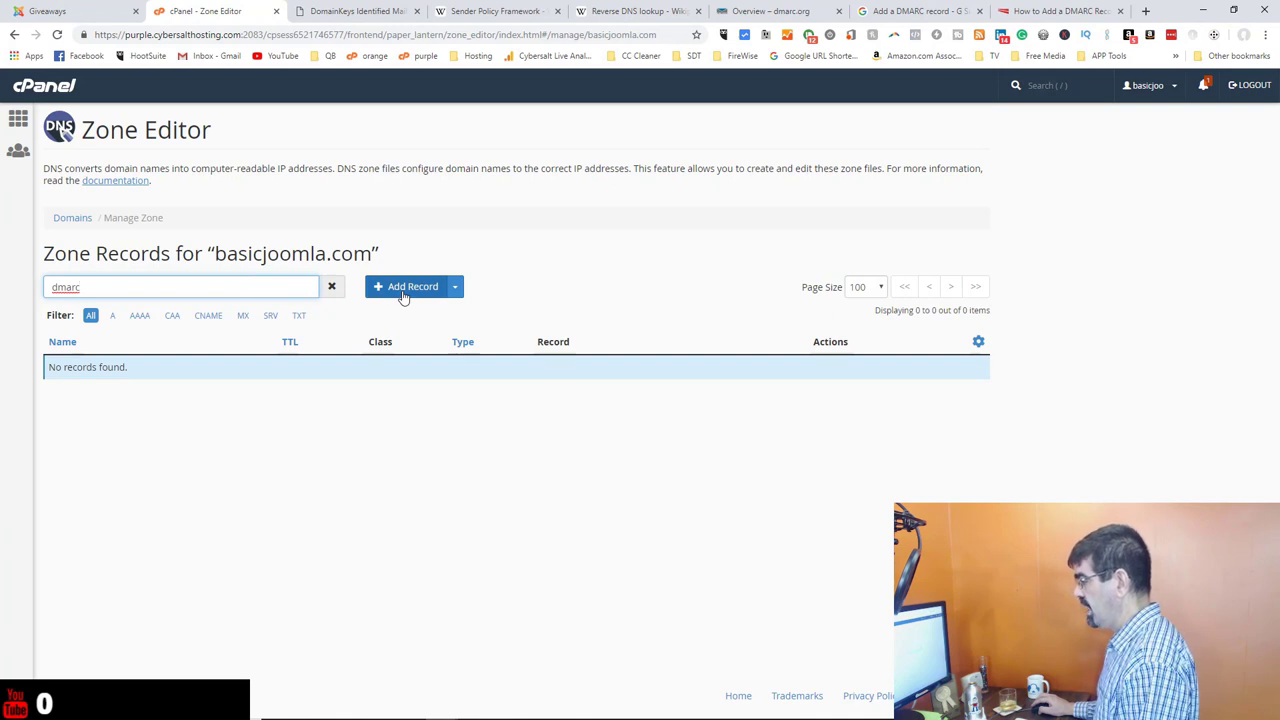
Start a new TXT record named "_dmarc.basicjoomla.com.", checking the name against the InMotion guide moved beside the Zone Editor.
{"action": "left_click", "coordinate": [456, 289]}
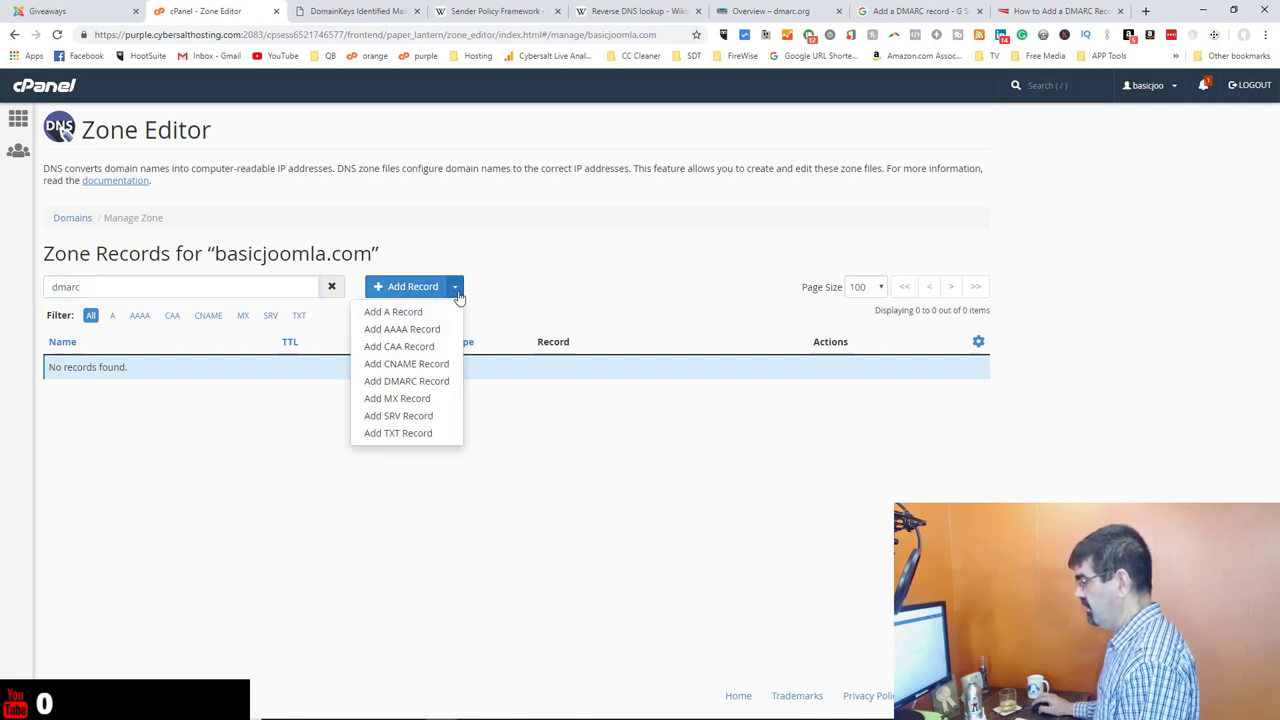
{"action": "left_click", "coordinate": [414, 434]}
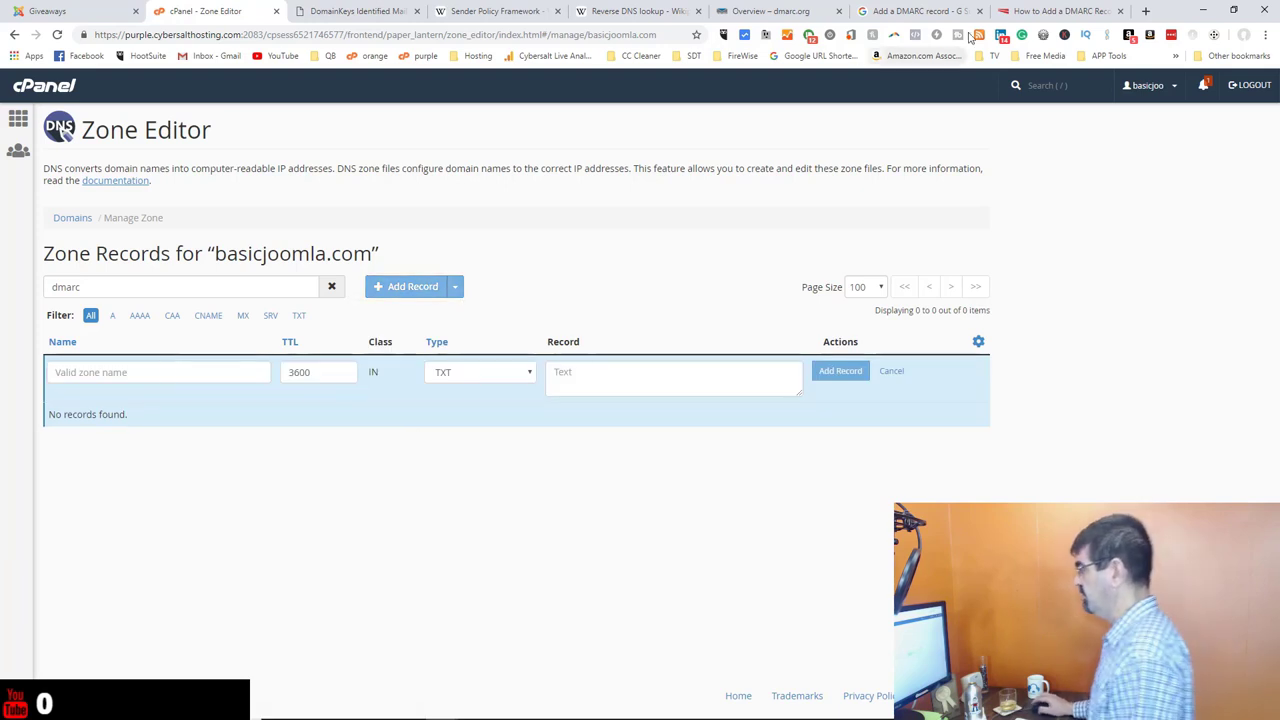
{"action": "left_click_drag", "start_coordinate": [1108, 12], "coordinate": [365, 12]}
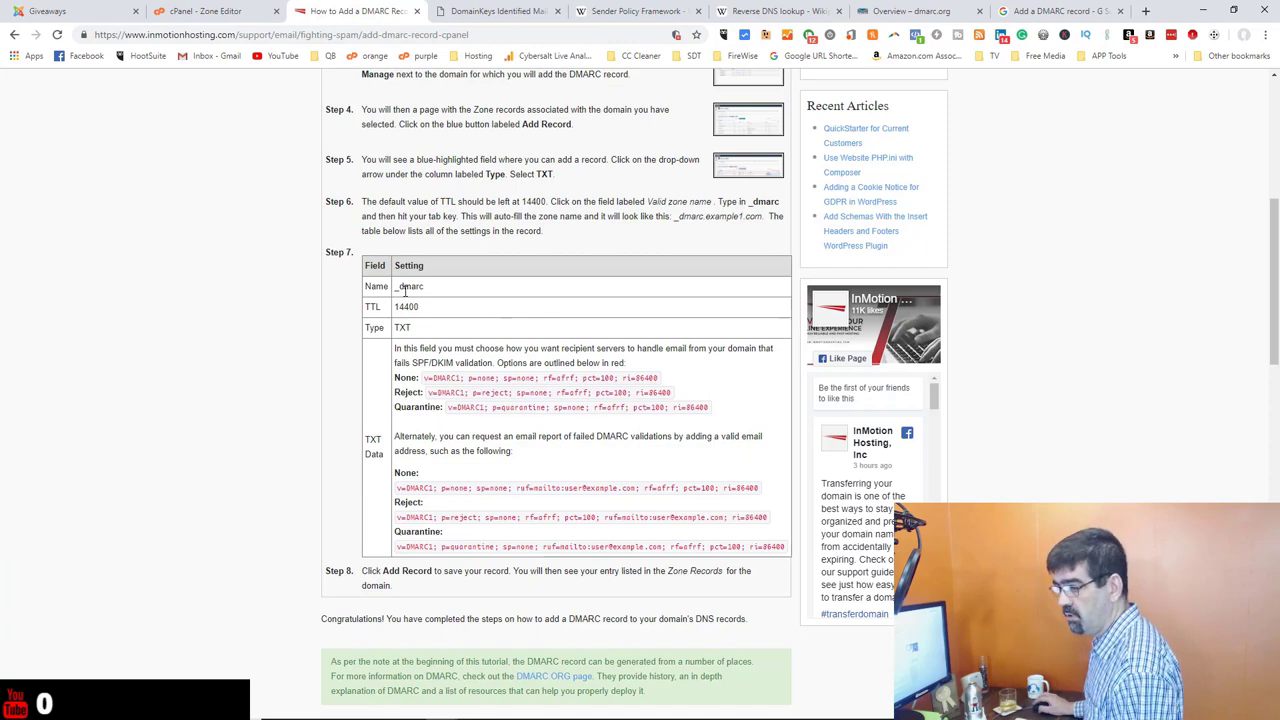
{"action": "left_click", "coordinate": [230, 19]}
{"action": "left_click", "coordinate": [210, 368]}
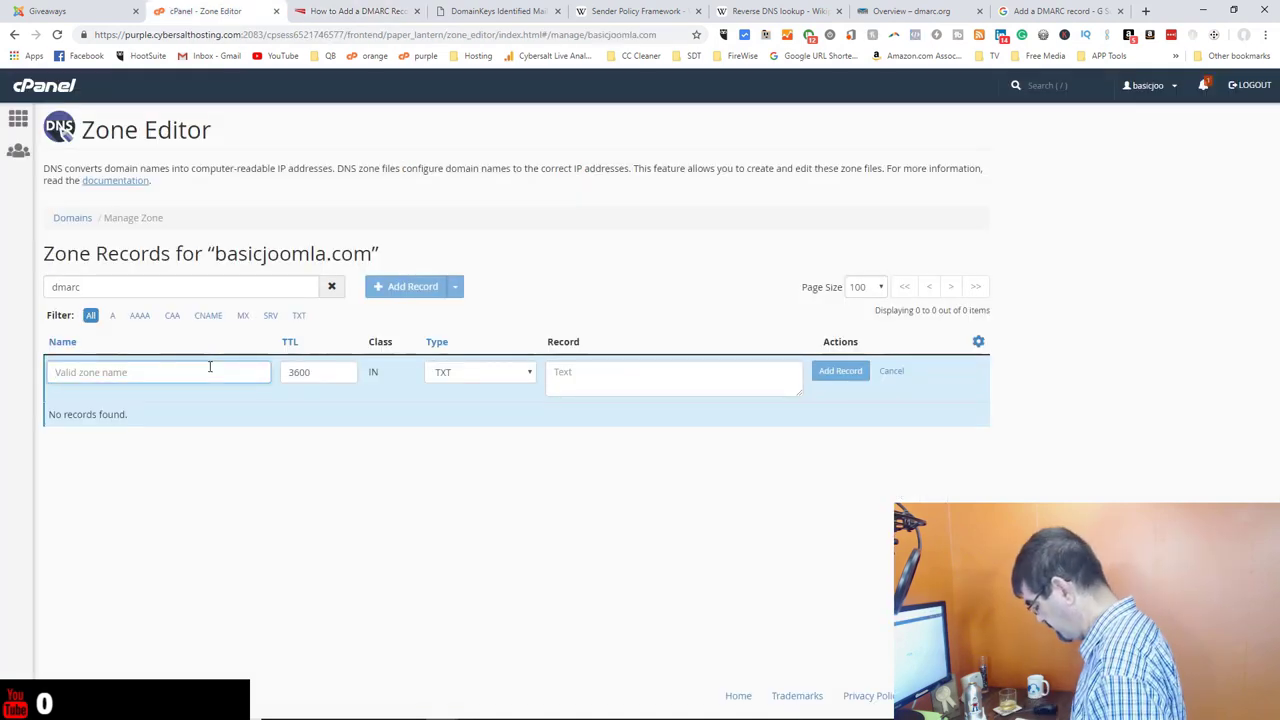
{"action": "type", "text": "_dmarc"}
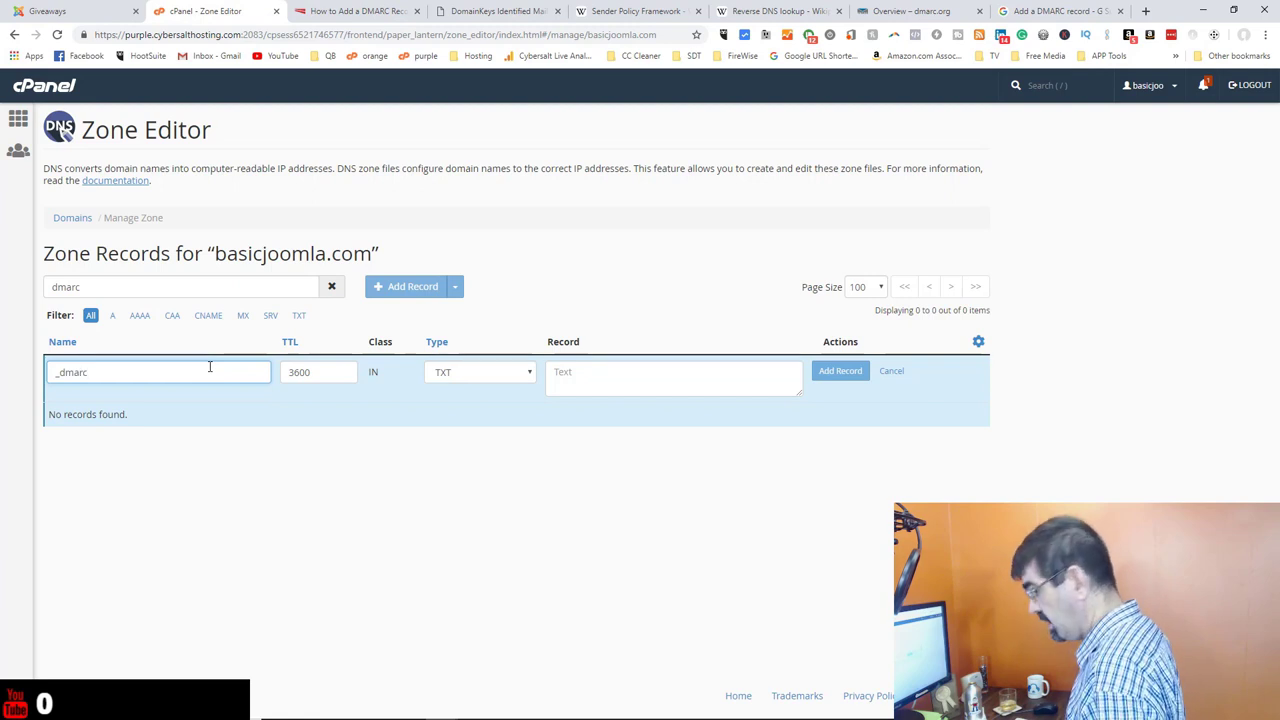
{"action": "type", "text": ".basi"}
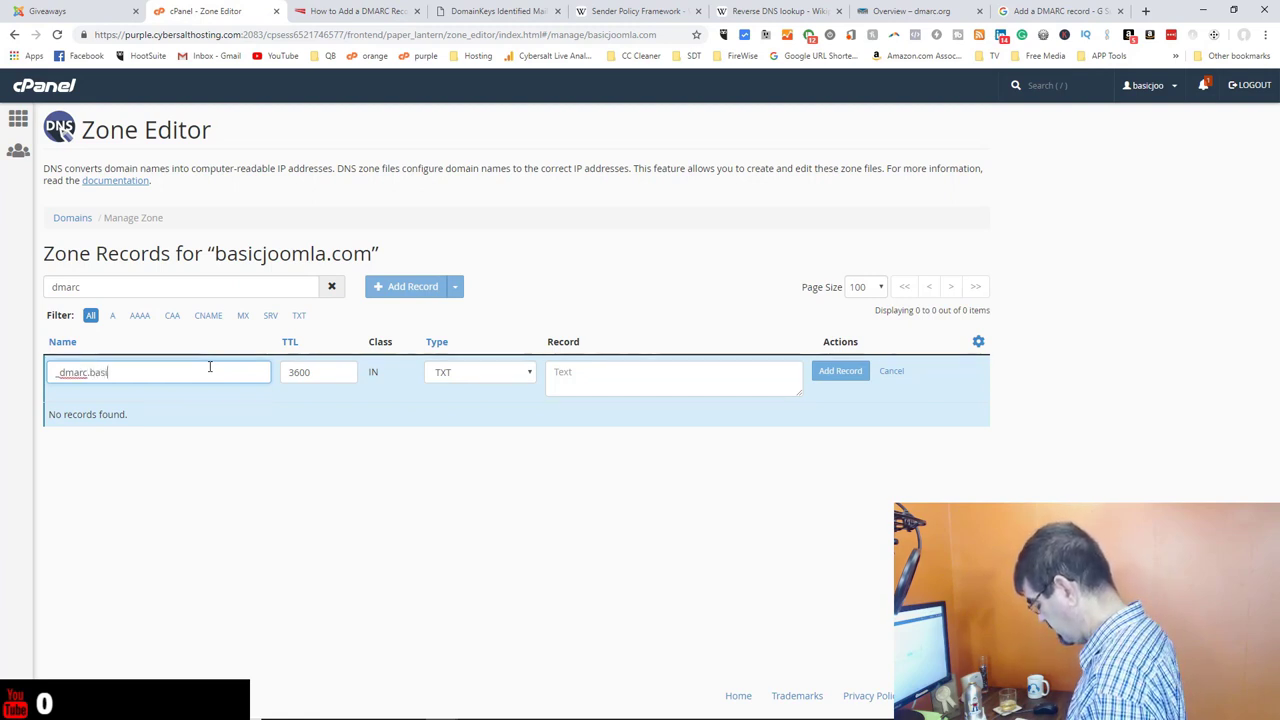
{"action": "type", "text": "cjoomla.com."}
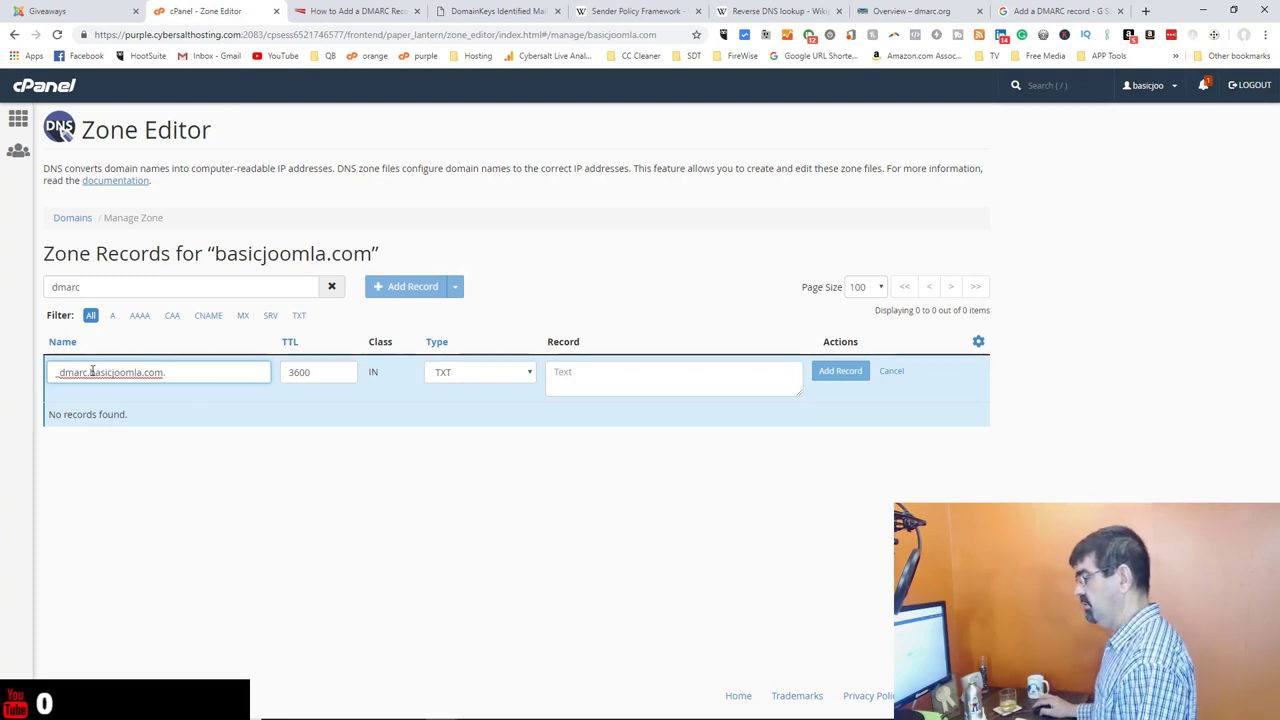
{"action": "left_click", "coordinate": [58, 374]}
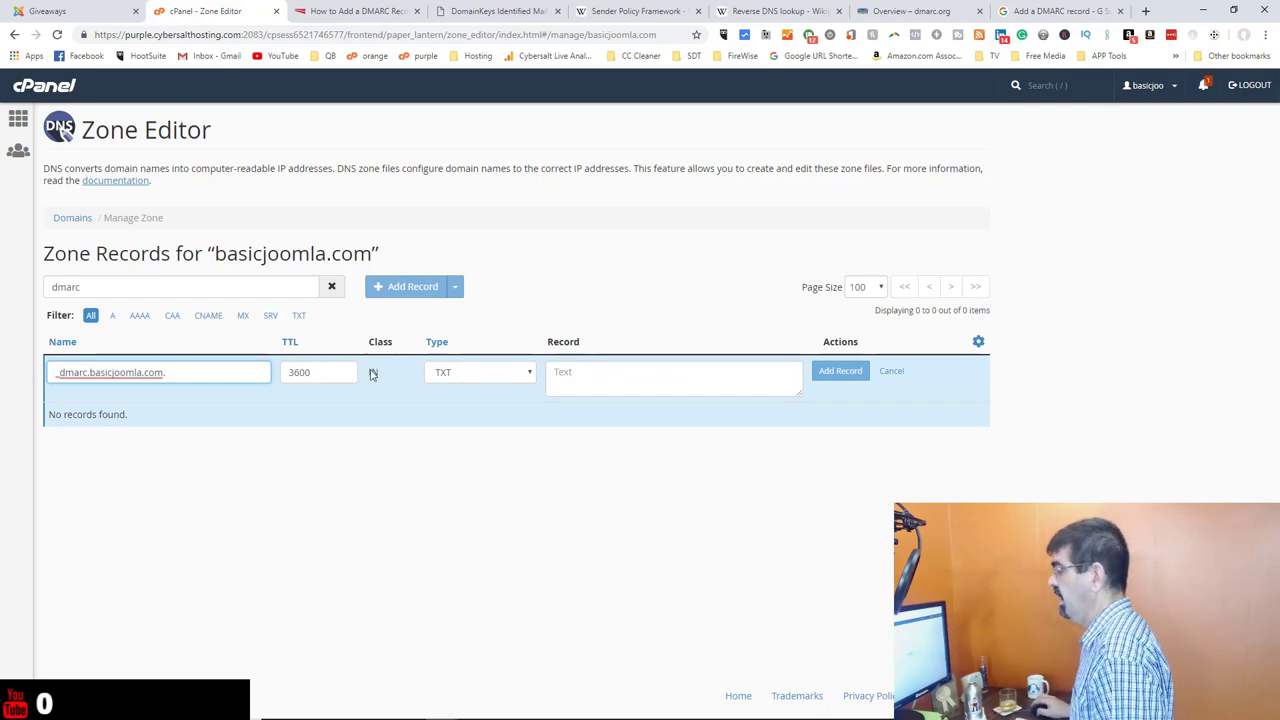
Compare the TXT data examples in the InMotion guide with the common DMARC tags table in Google's G Suite article.
{"action": "left_click", "coordinate": [352, 12]}
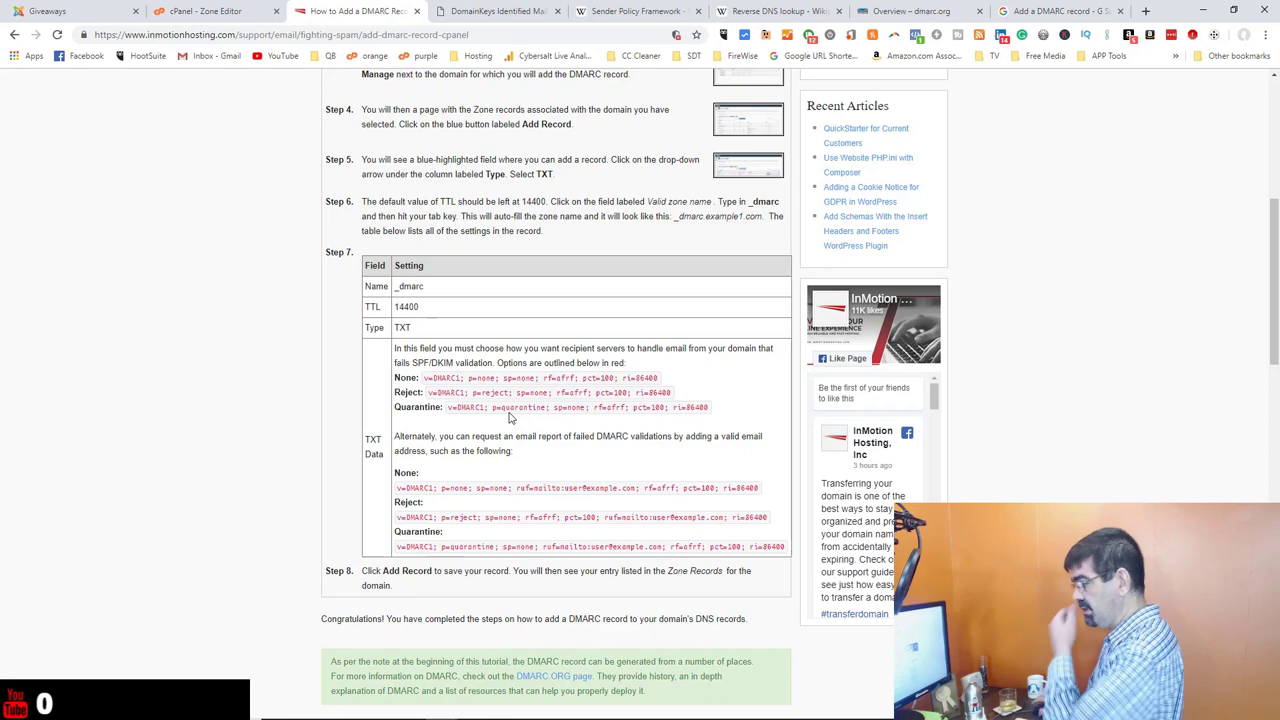
{"action": "scroll", "coordinate": [510, 416], "scroll_direction": "down", "scroll_amount": 1}
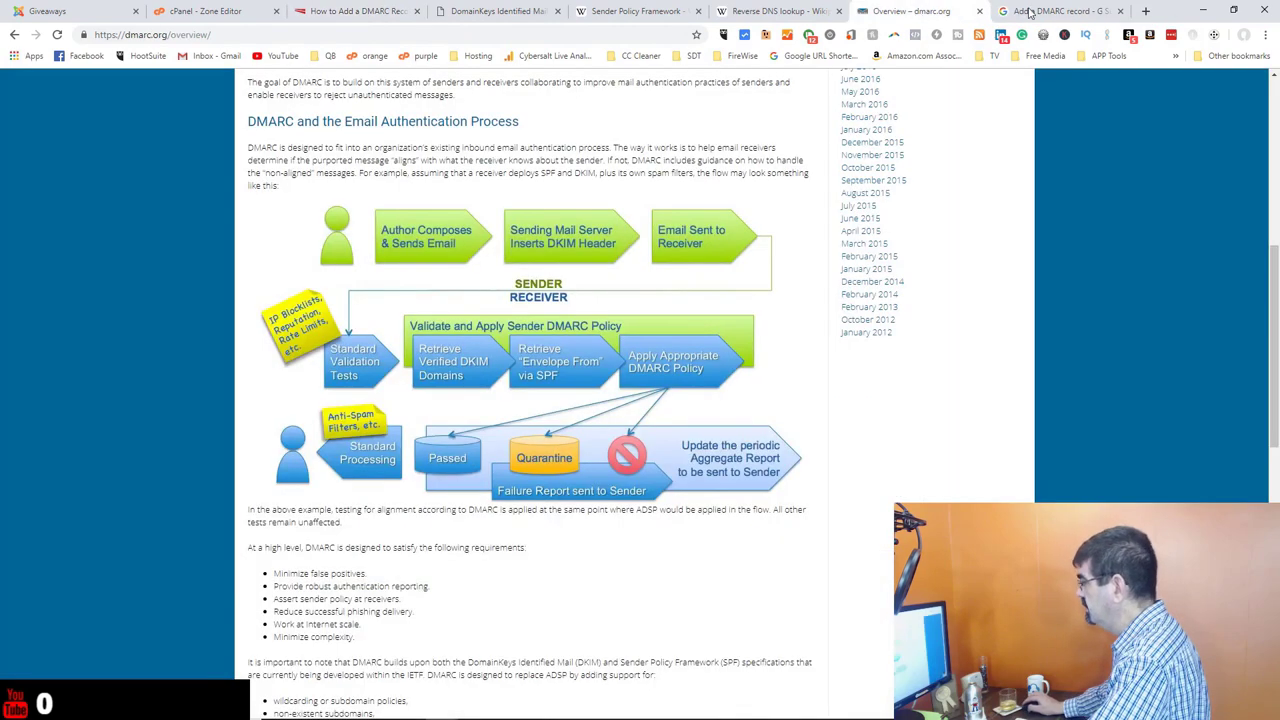
{"action": "left_click", "coordinate": [1022, 10]}
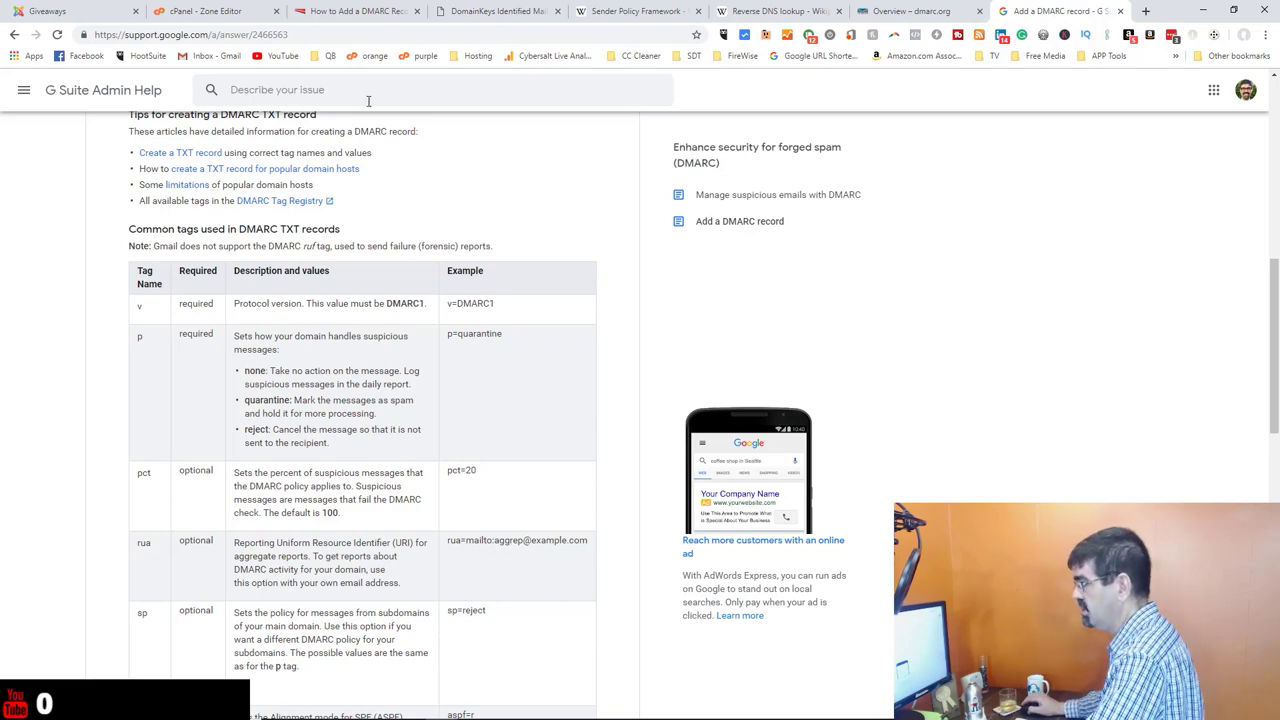
{"action": "left_click", "coordinate": [360, 11]}
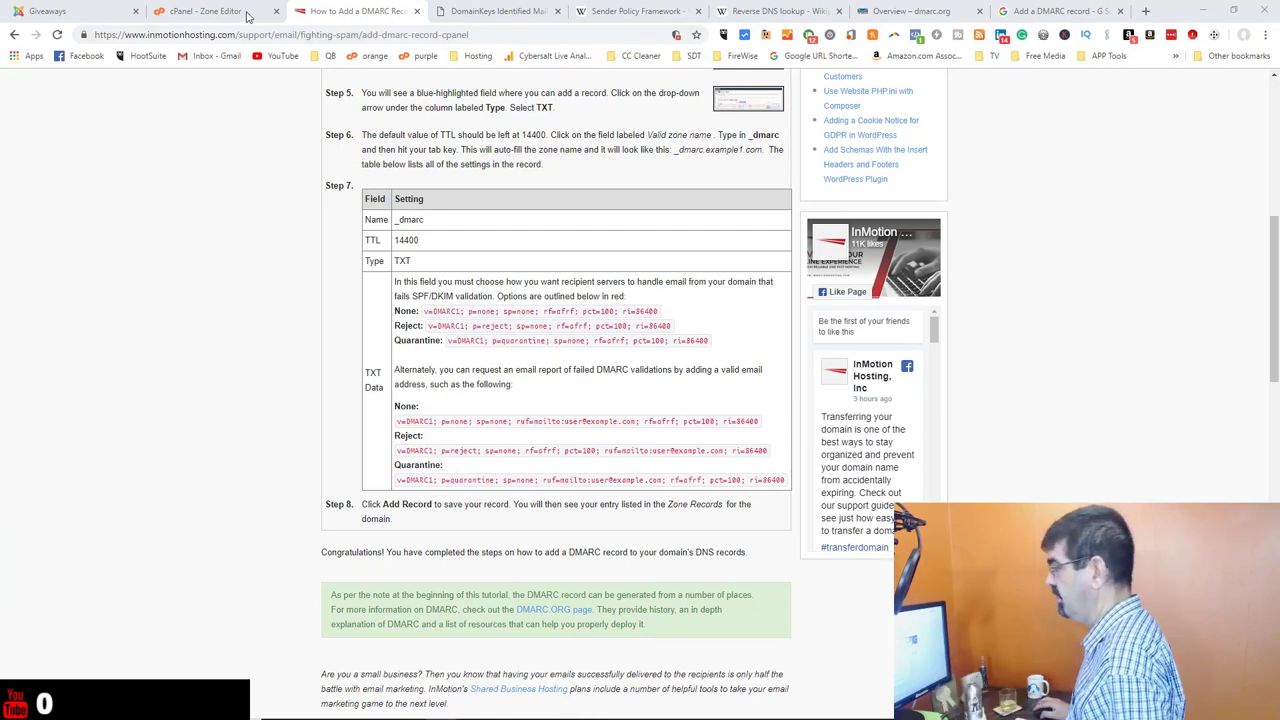
Paste the DMARC value with policy p=none and a mailto rua address into the record text, enlarge the field, and change the address ending to "com".
{"action": "left_click", "coordinate": [247, 15]}
{"action": "left_click", "coordinate": [606, 384]}
{"action": "key", "text": "ctrl+v"}
{"action": "left_click_drag", "start_coordinate": [802, 397], "coordinate": [932, 460]}
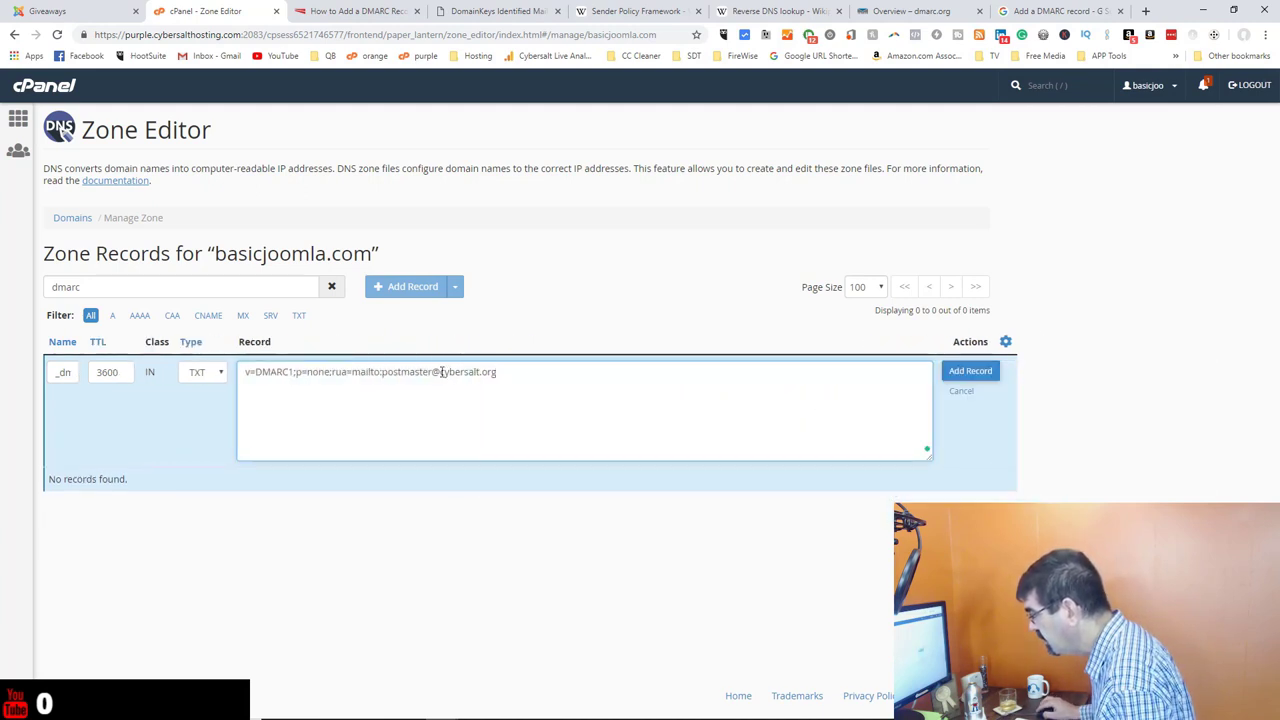
{"action": "right_click", "coordinate": [475, 370]}
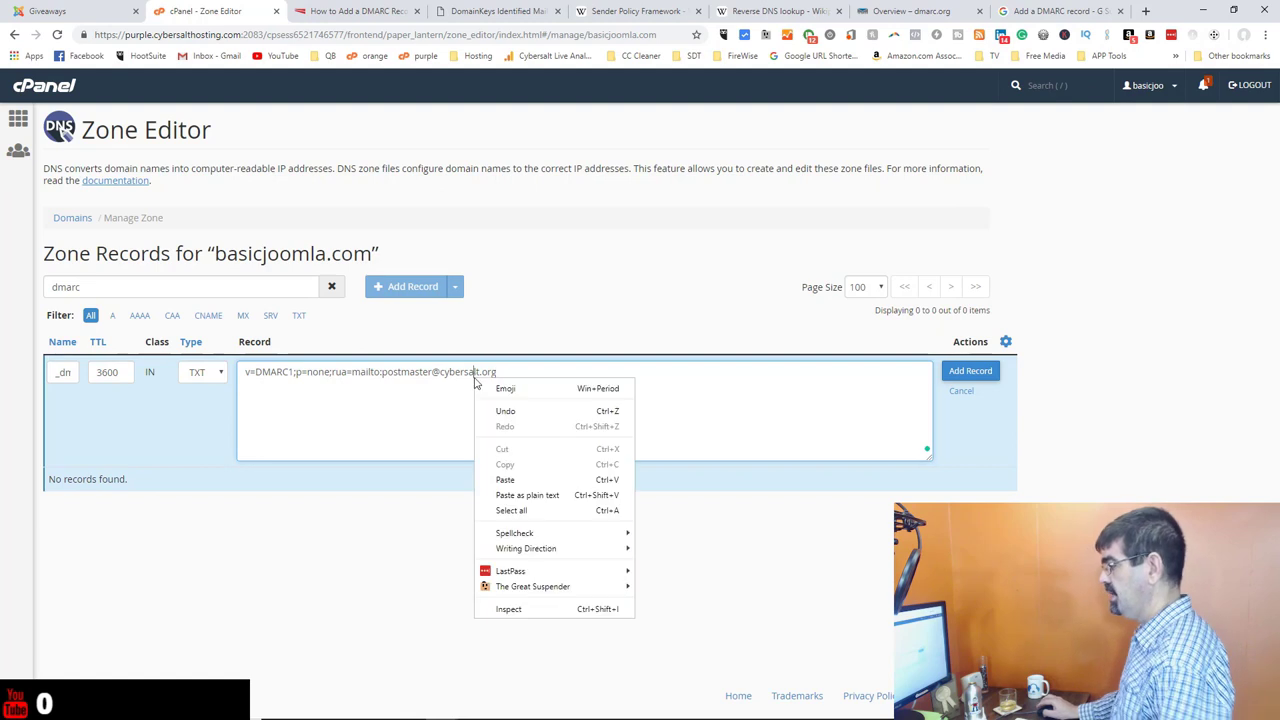
{"action": "left_click", "coordinate": [493, 370]}
{"action": "double_click", "coordinate": [490, 371]}
{"action": "type", "text": "com"}
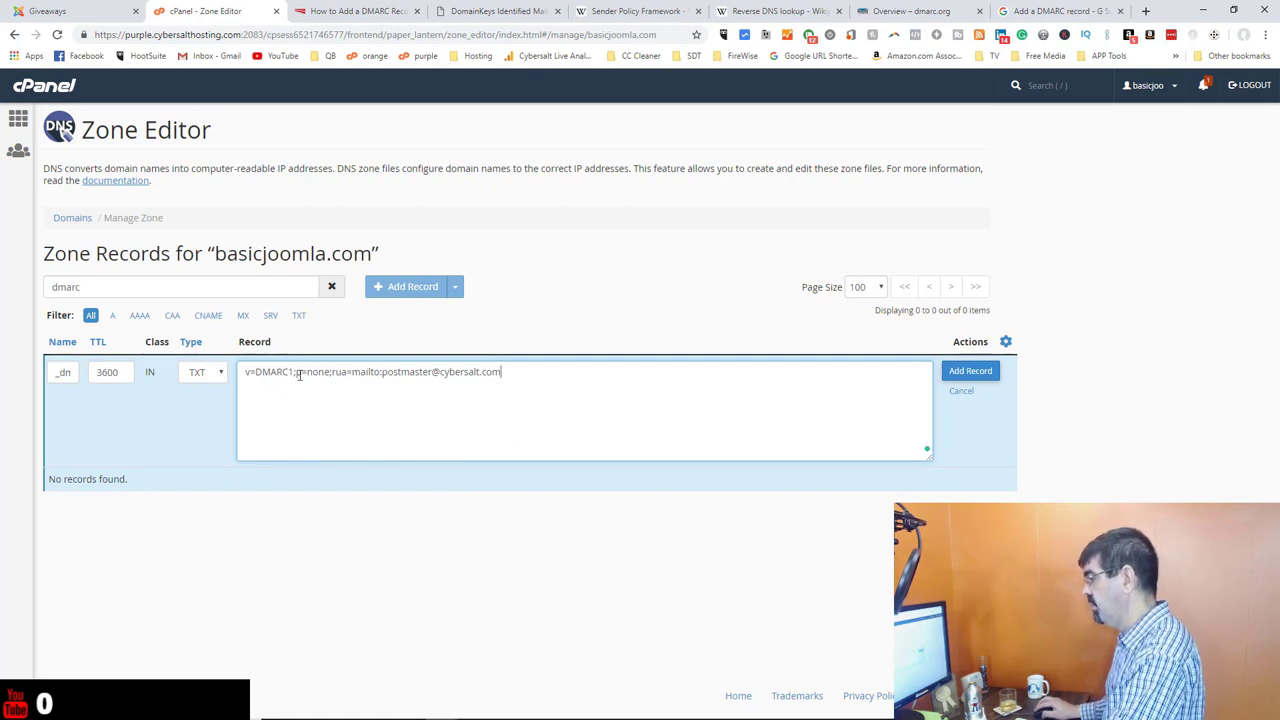
Check the policy options in the InMotion guide, set the record's p tag to quarantine, and add the record to the zone.
{"action": "left_click", "coordinate": [329, 11]}
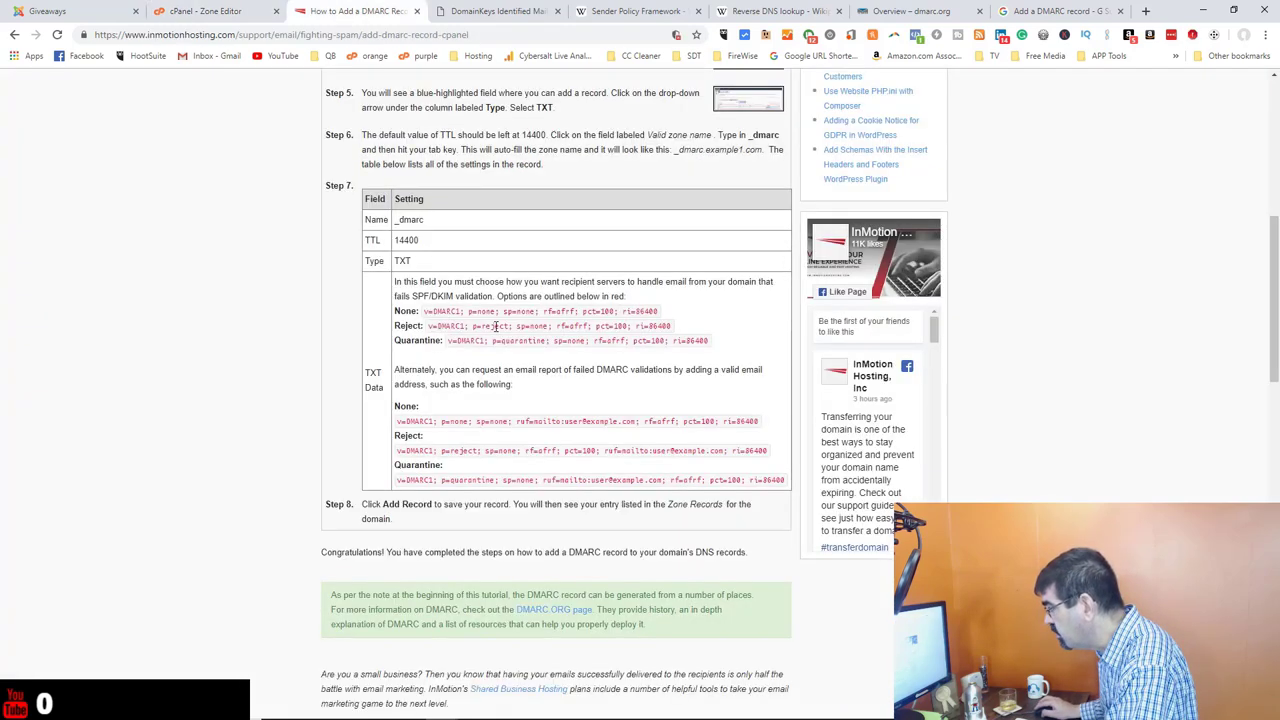
{"action": "left_click", "coordinate": [210, 11]}
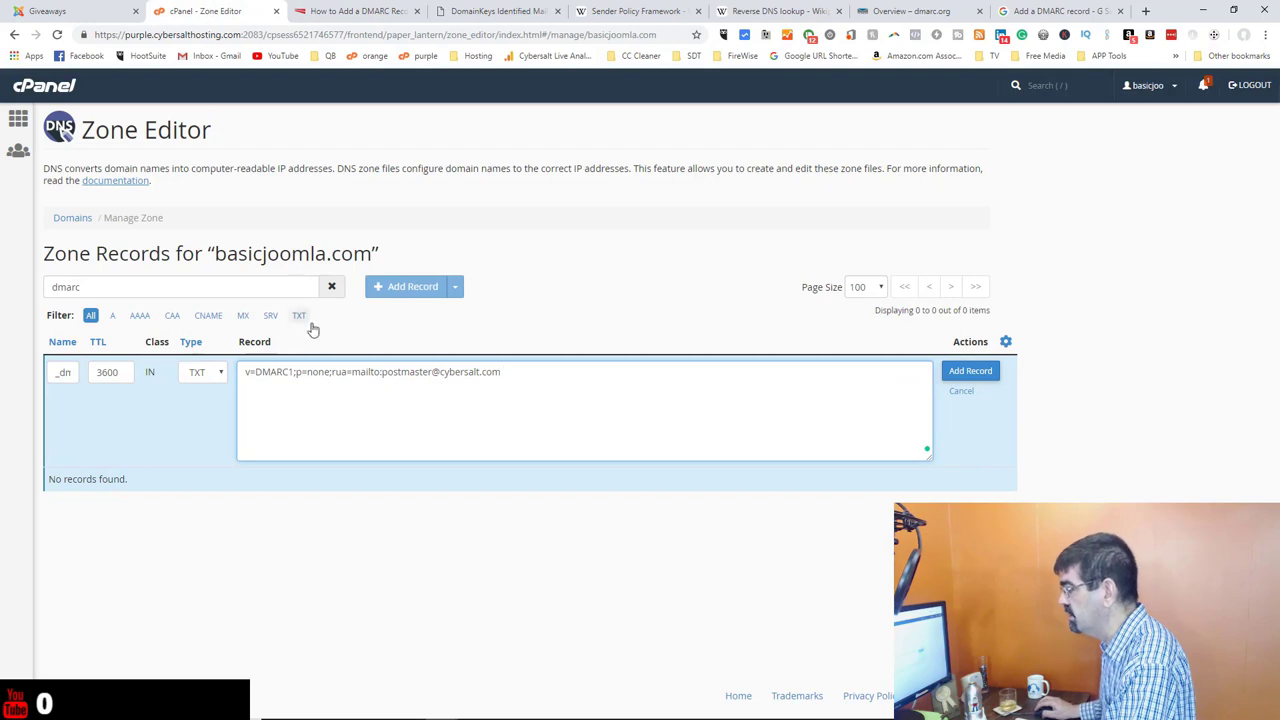
{"action": "double_click", "coordinate": [316, 372]}
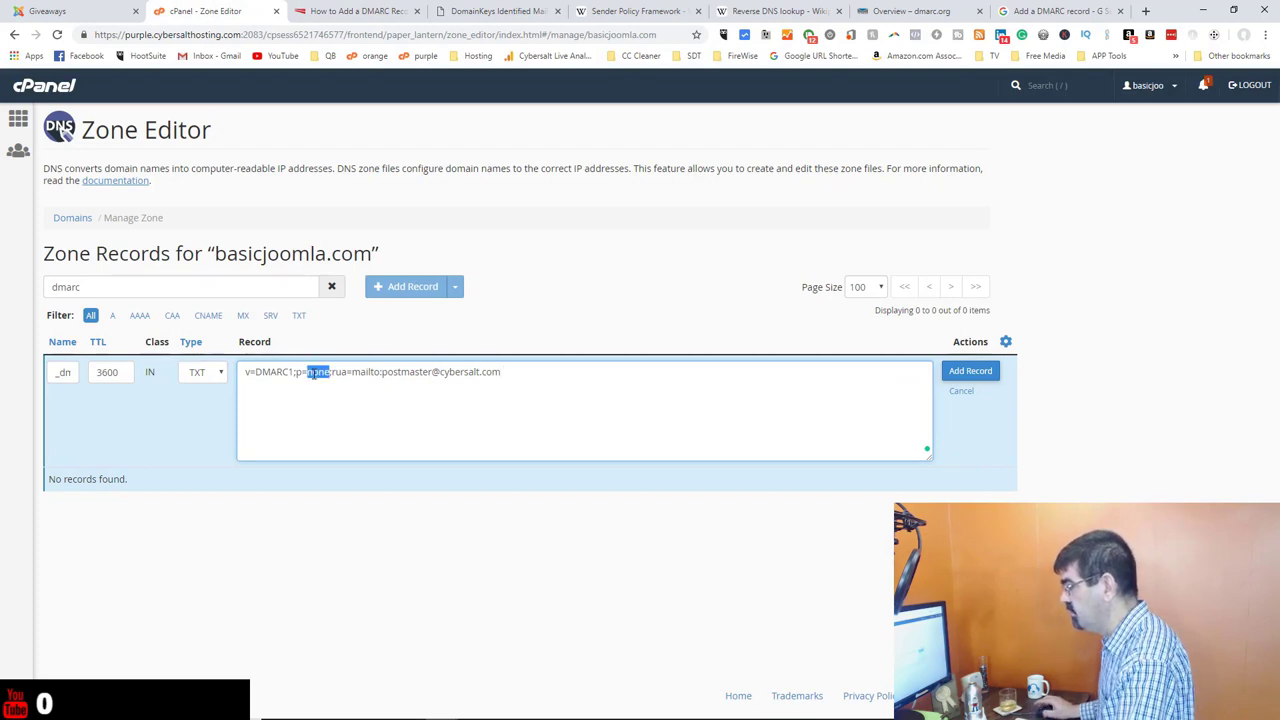
{"action": "type", "text": "quarantine"}
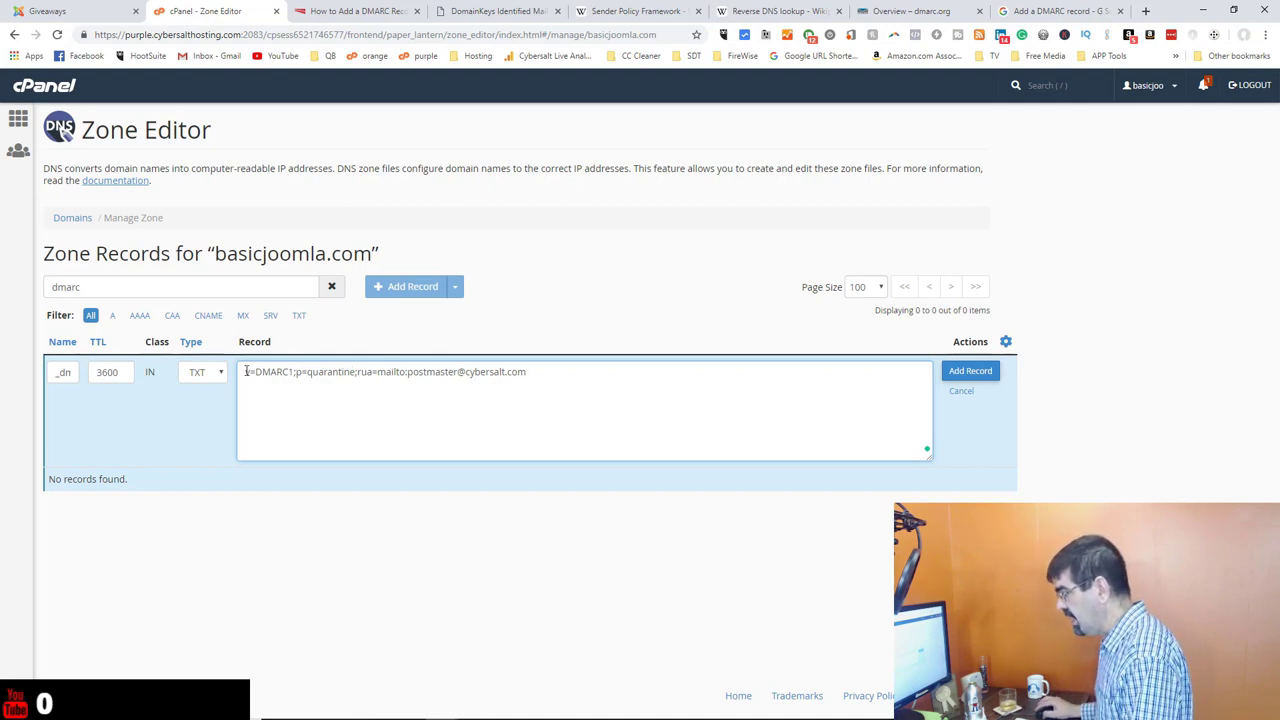
{"action": "left_click", "coordinate": [970, 372]}
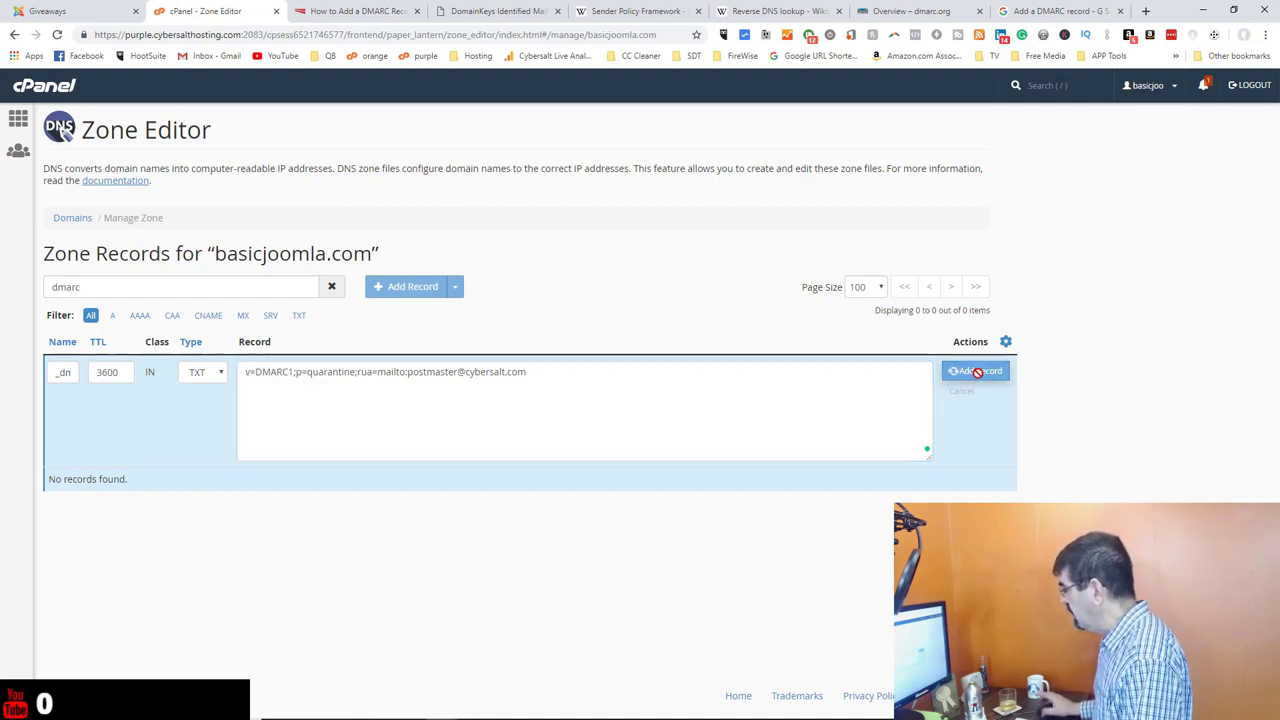
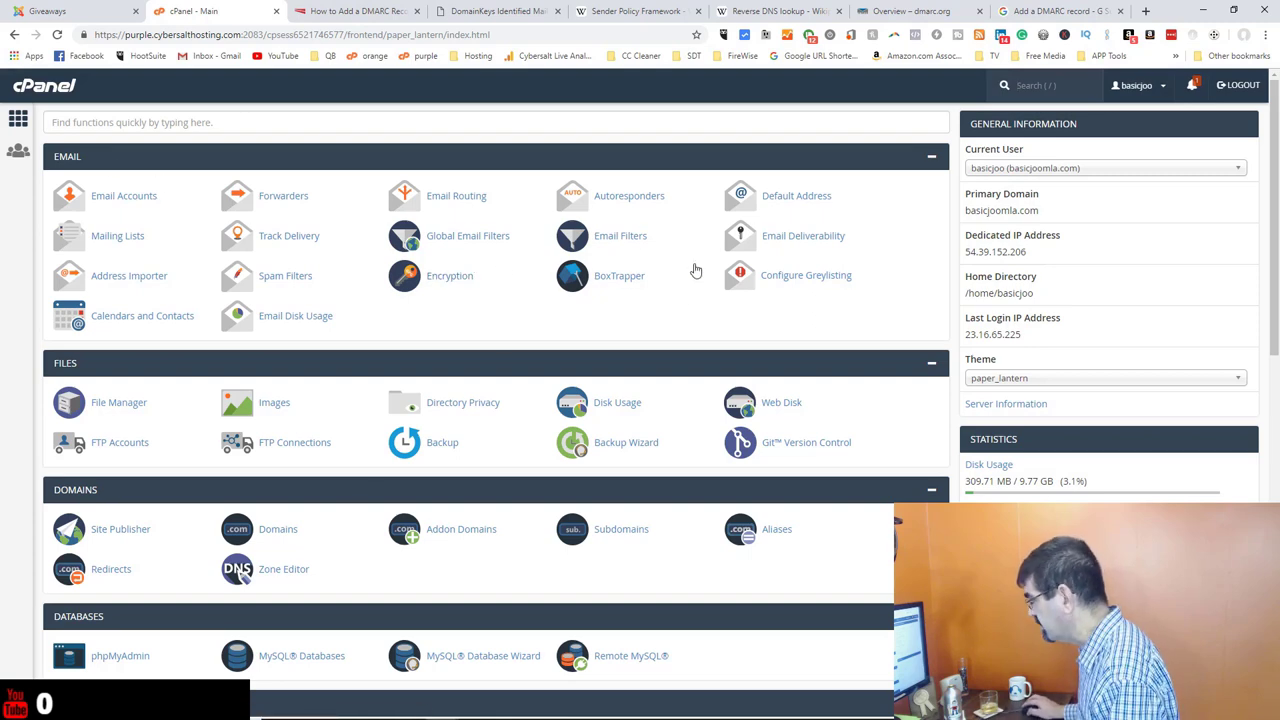
Open Configure Greylisting, show the related domains of basicjoomla.com, and read the feature's documentation before returning to cPanel.
{"action": "left_click", "coordinate": [767, 277]}
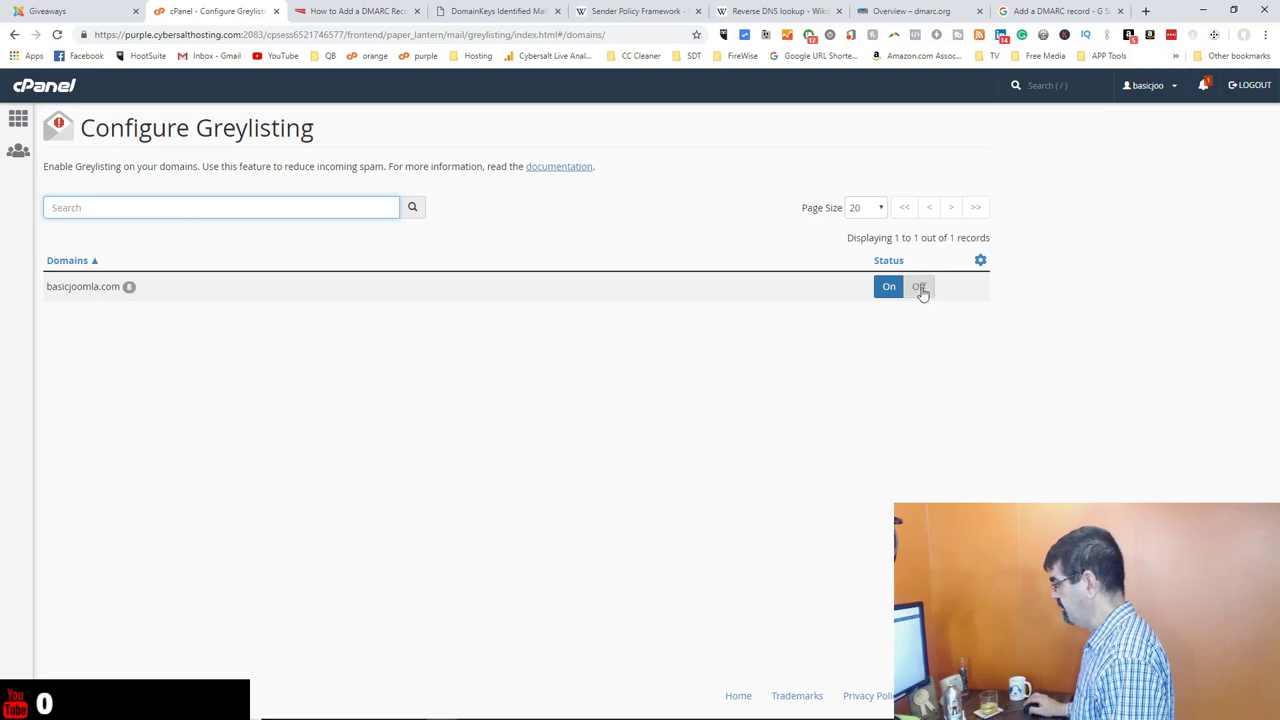
{"action": "left_click", "coordinate": [129, 287]}
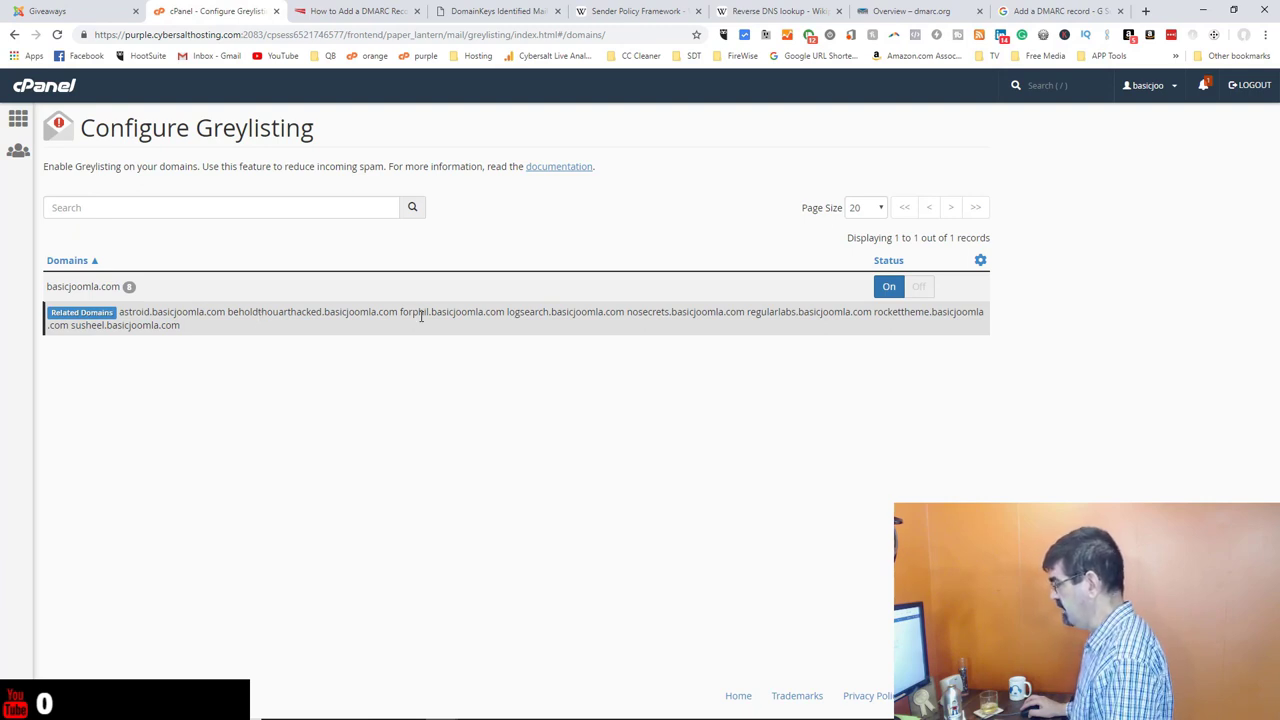
{"action": "left_click", "coordinate": [981, 261]}
{"action": "left_click", "coordinate": [697, 258]}
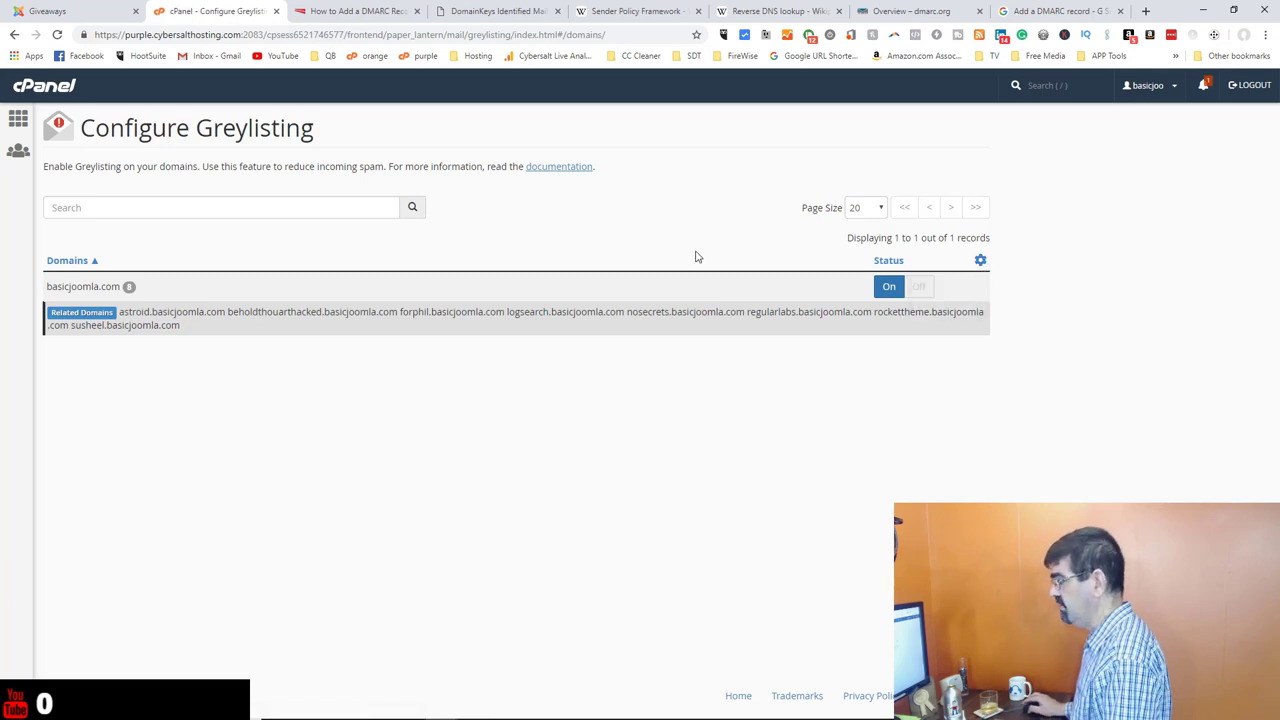
{"action": "left_click", "coordinate": [560, 167]}
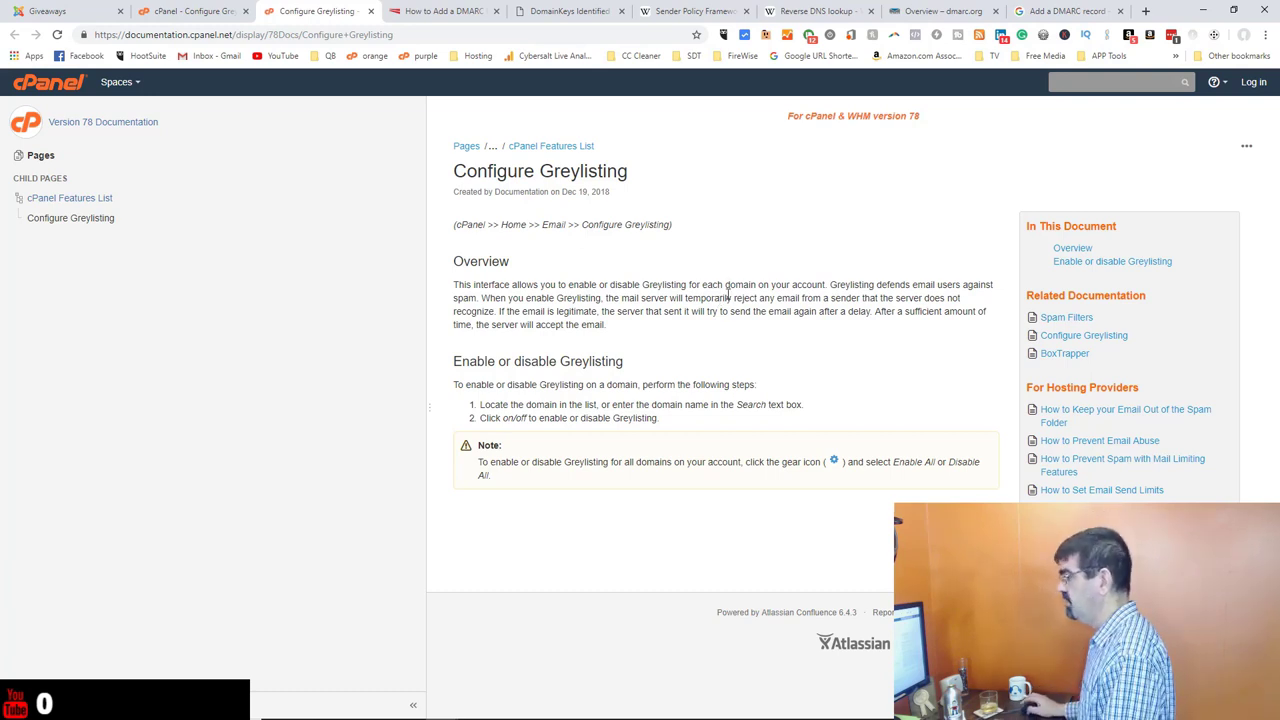
{"action": "left_click", "coordinate": [193, 13]}
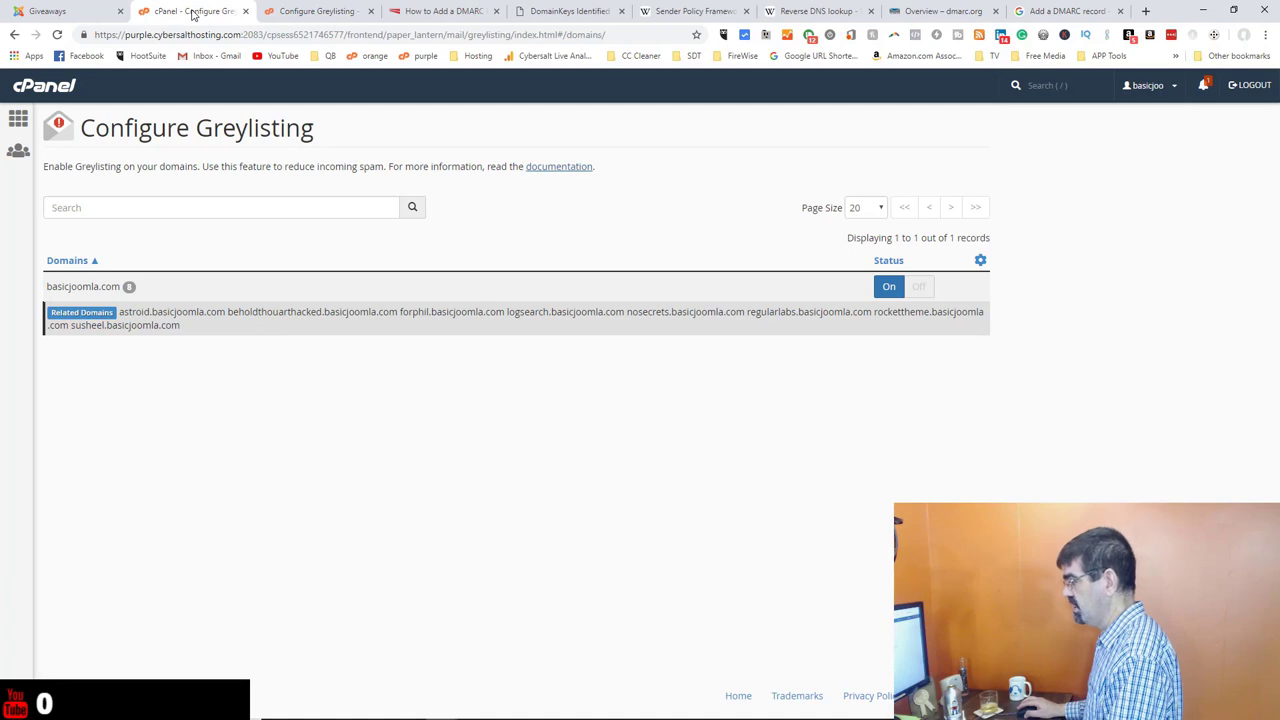
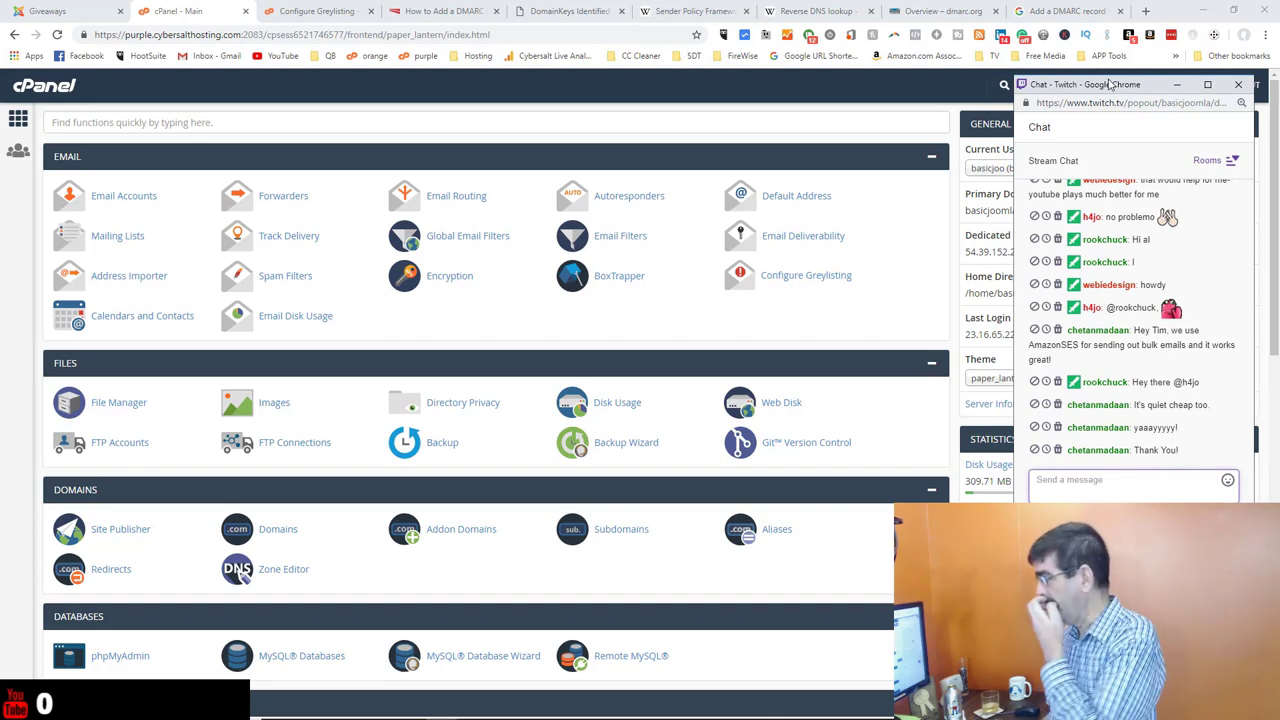
{"action": "left_click", "coordinate": [1147, 12]}
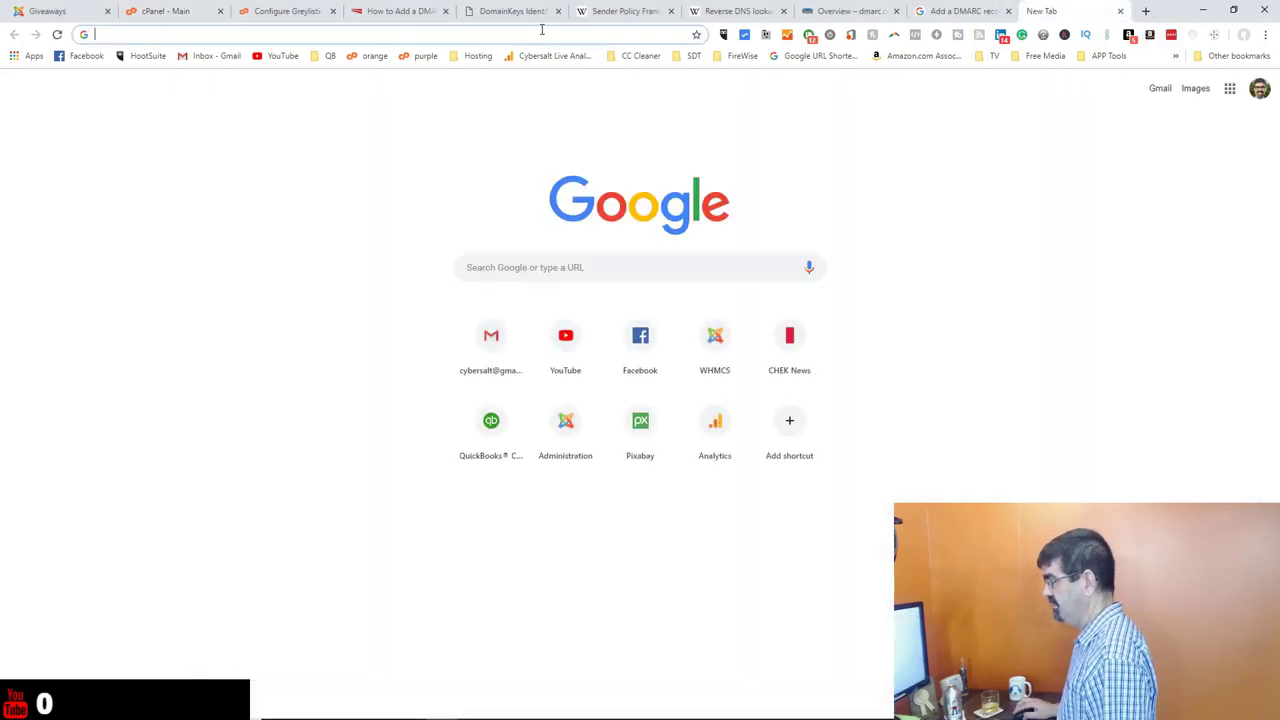
{"action": "type", "text": "pa"}
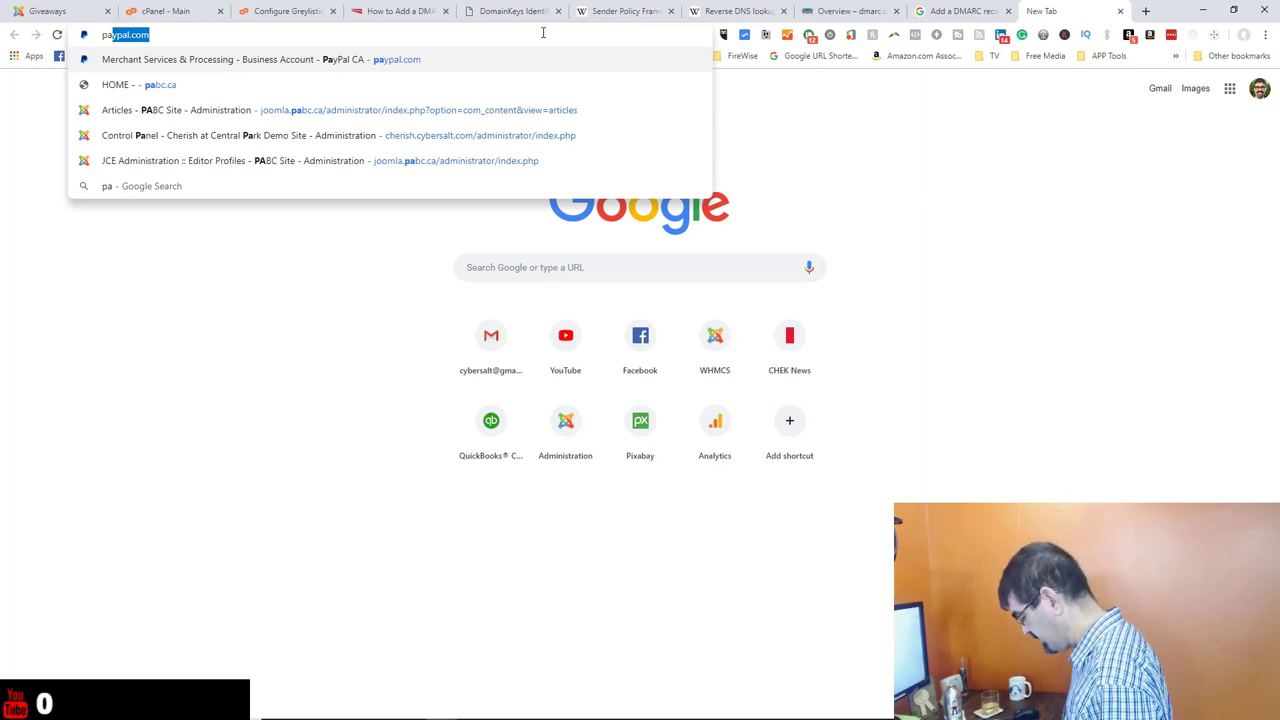
{"action": "type", "text": "bc"}
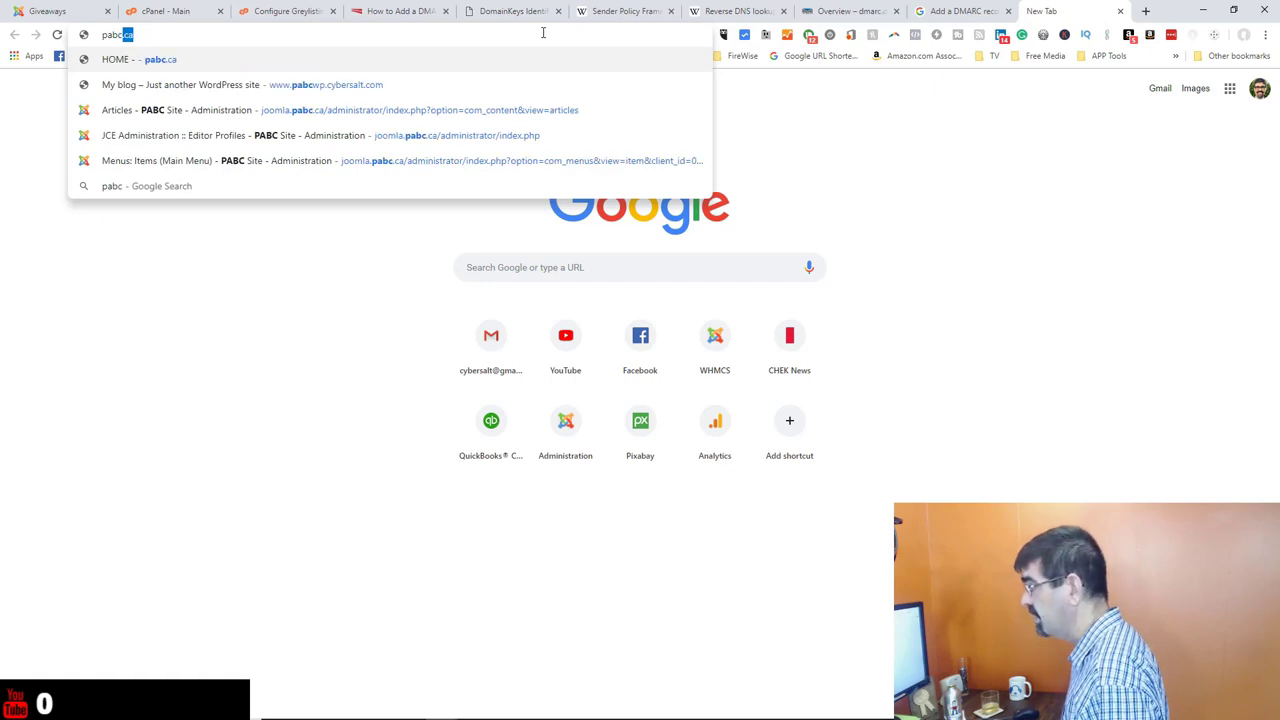
{"action": "key", "text": "Down"}
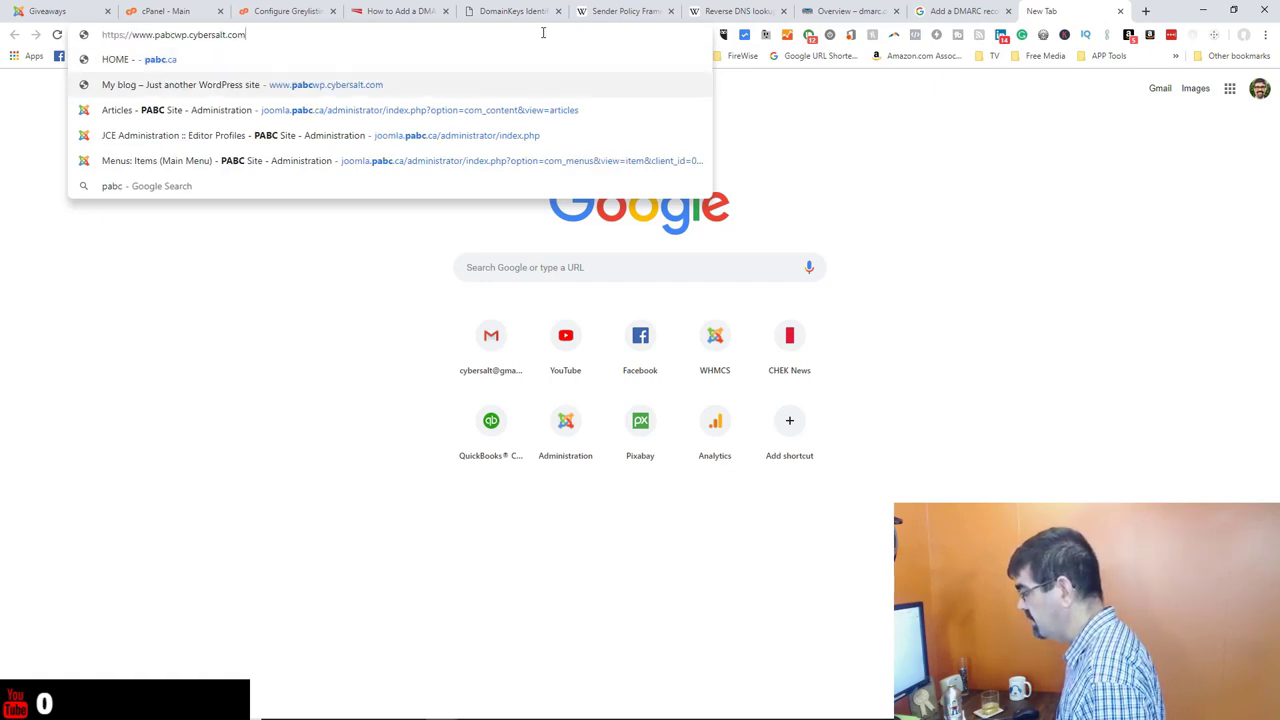
{"action": "key", "text": "Return"}
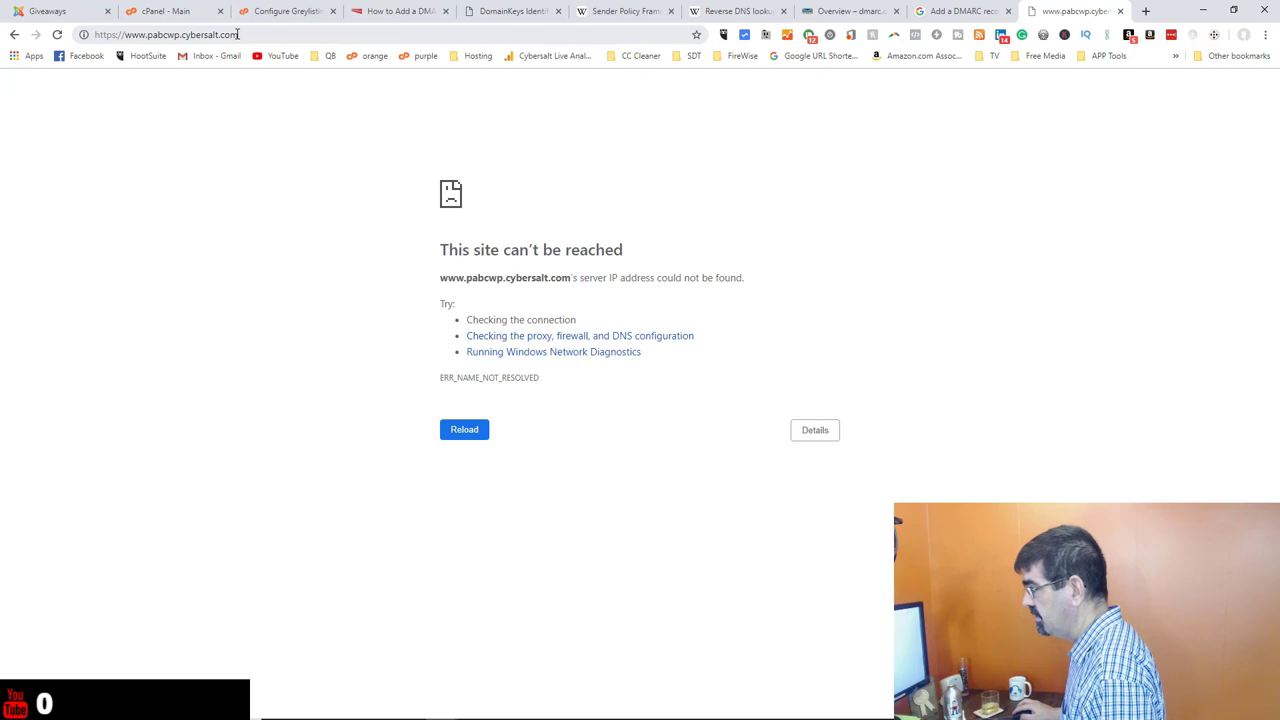
{"action": "left_click", "coordinate": [172, 35]}
{"action": "left_click", "coordinate": [170, 35]}
{"action": "key", "text": "Delete"}
{"action": "key", "text": "Delete"}
{"action": "key", "text": "Return"}
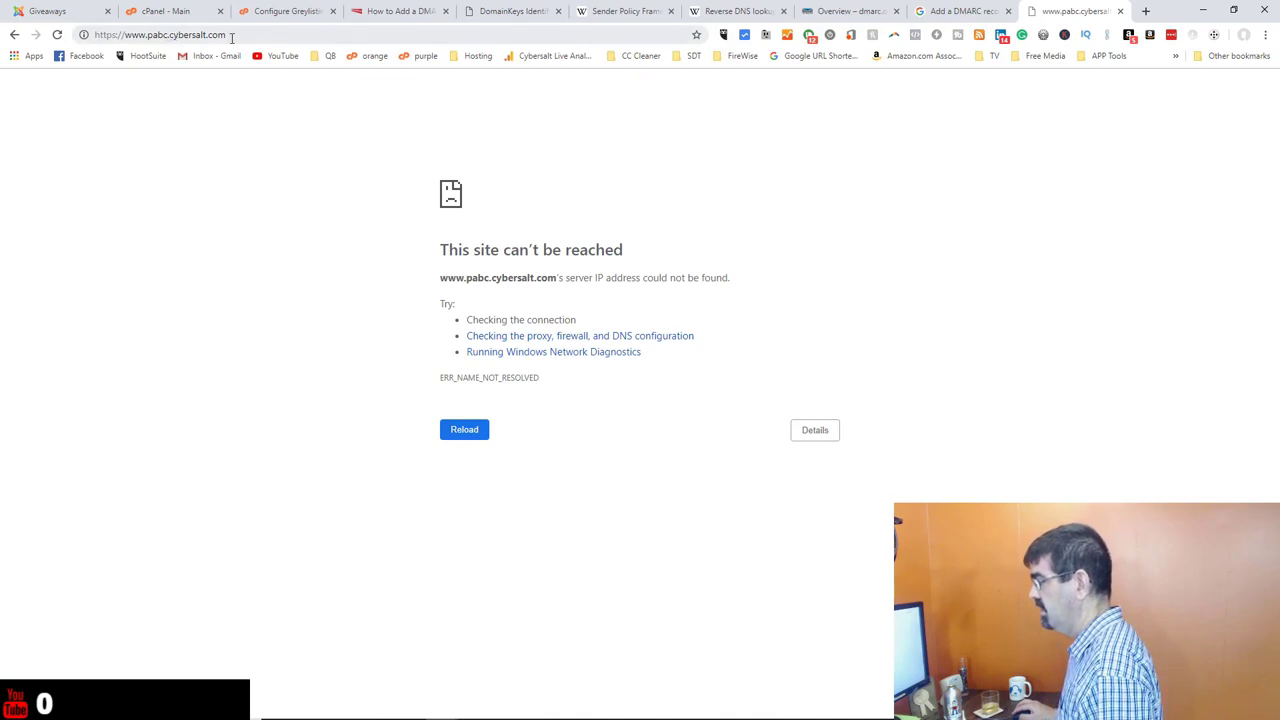
Open the PABC Joomla site's home page at joomla.pabc.ca.
{"action": "left_click", "coordinate": [233, 36]}
{"action": "type", "text": "joomla"}
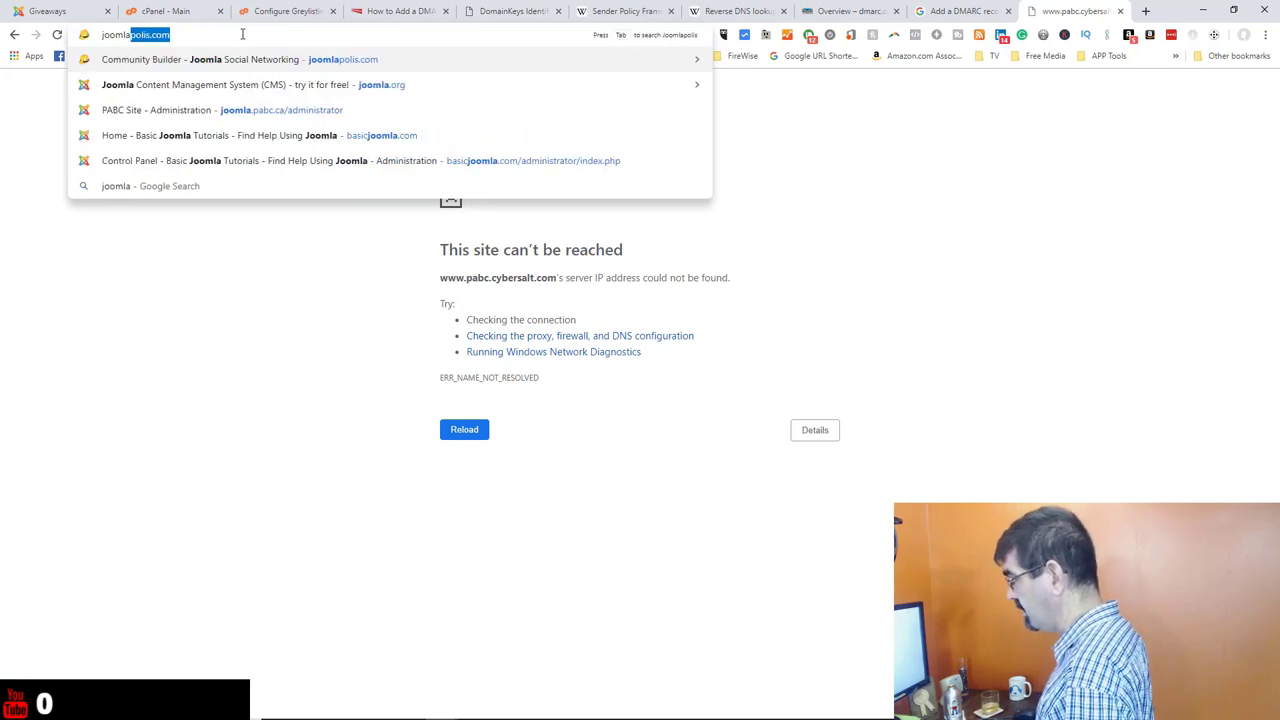
{"action": "type", "text": "."}
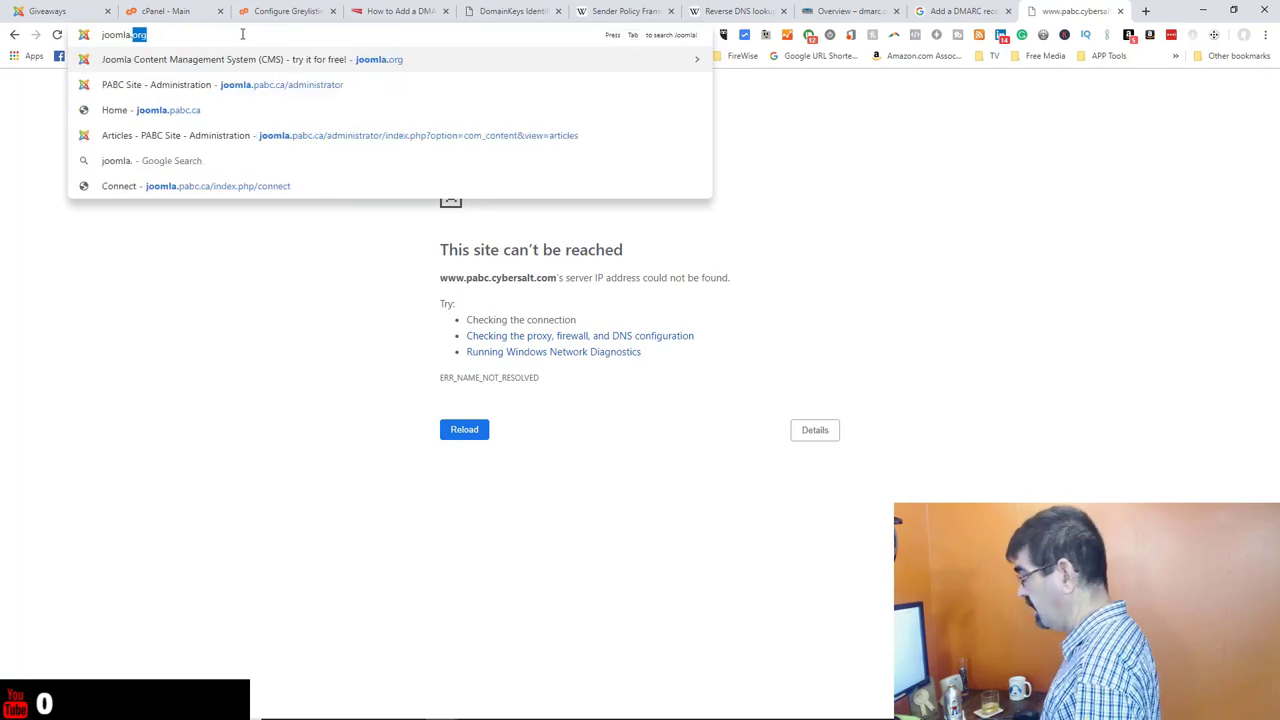
{"action": "key", "text": "Down"}
{"action": "key", "text": "Down"}
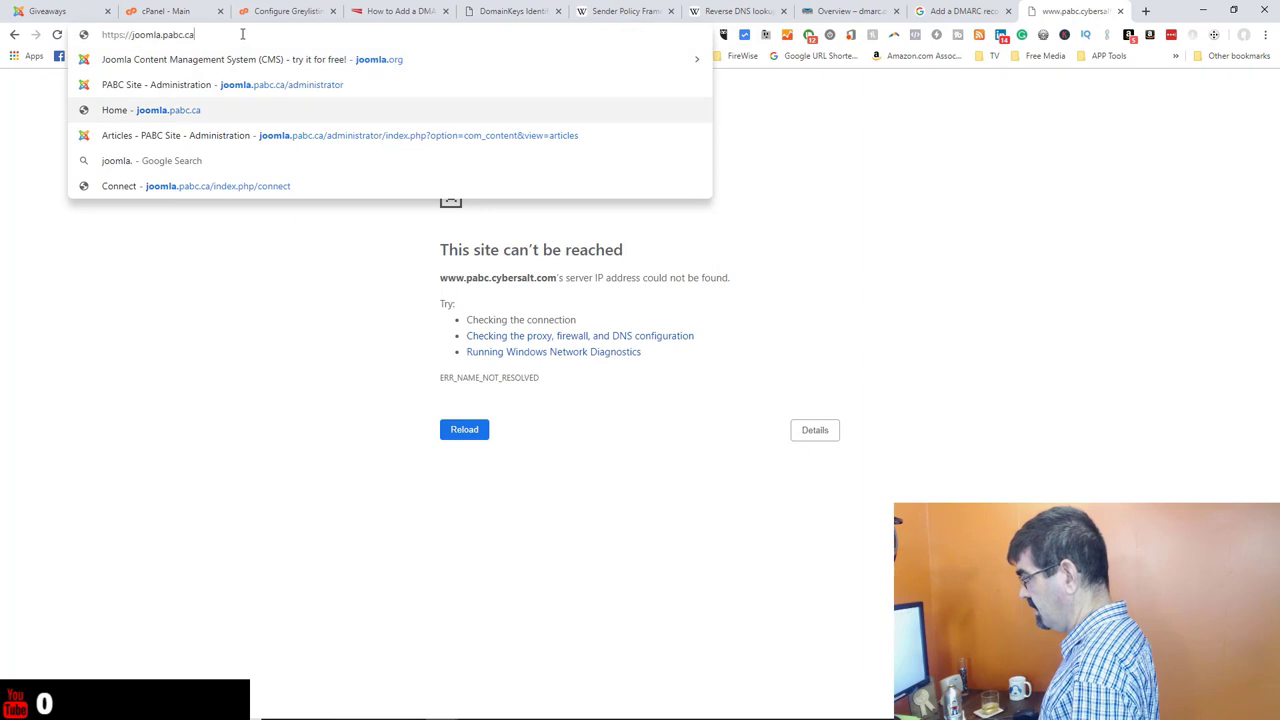
{"action": "key", "text": "Return"}
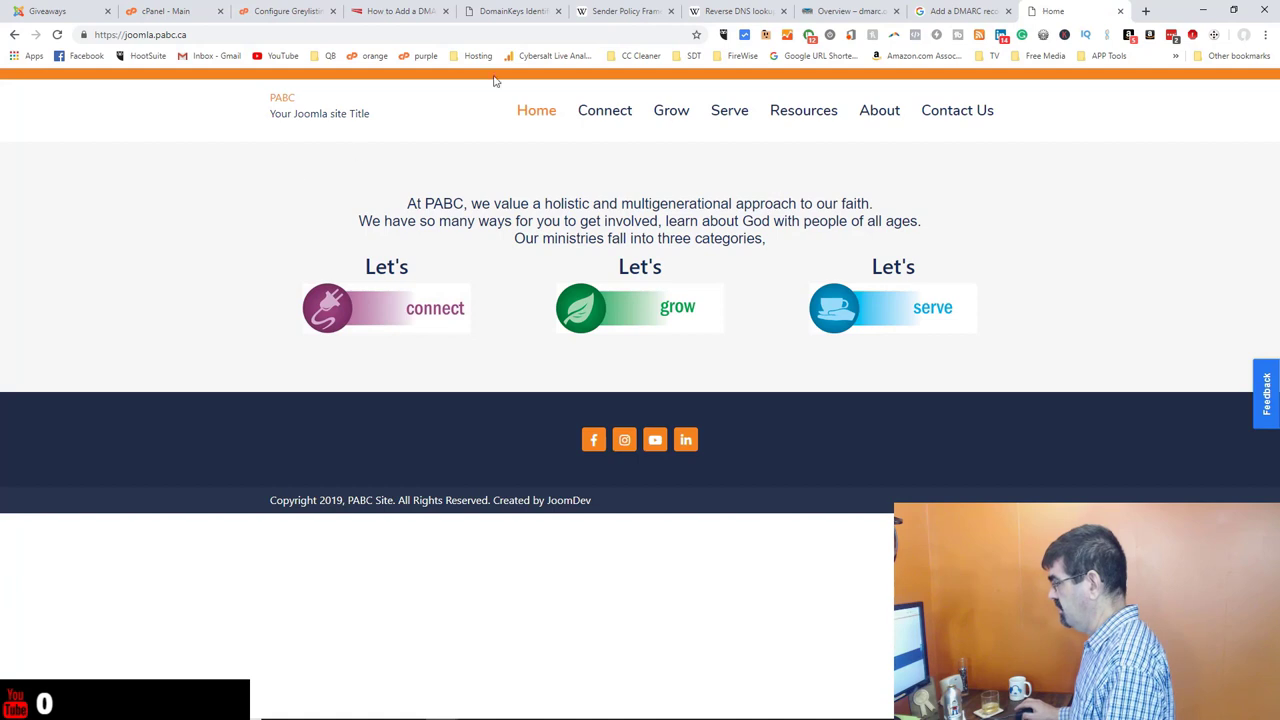
Examine the site's Connect page from the BodyLife article down to the ministries text and its three category images.
{"action": "left_click", "coordinate": [605, 115]}
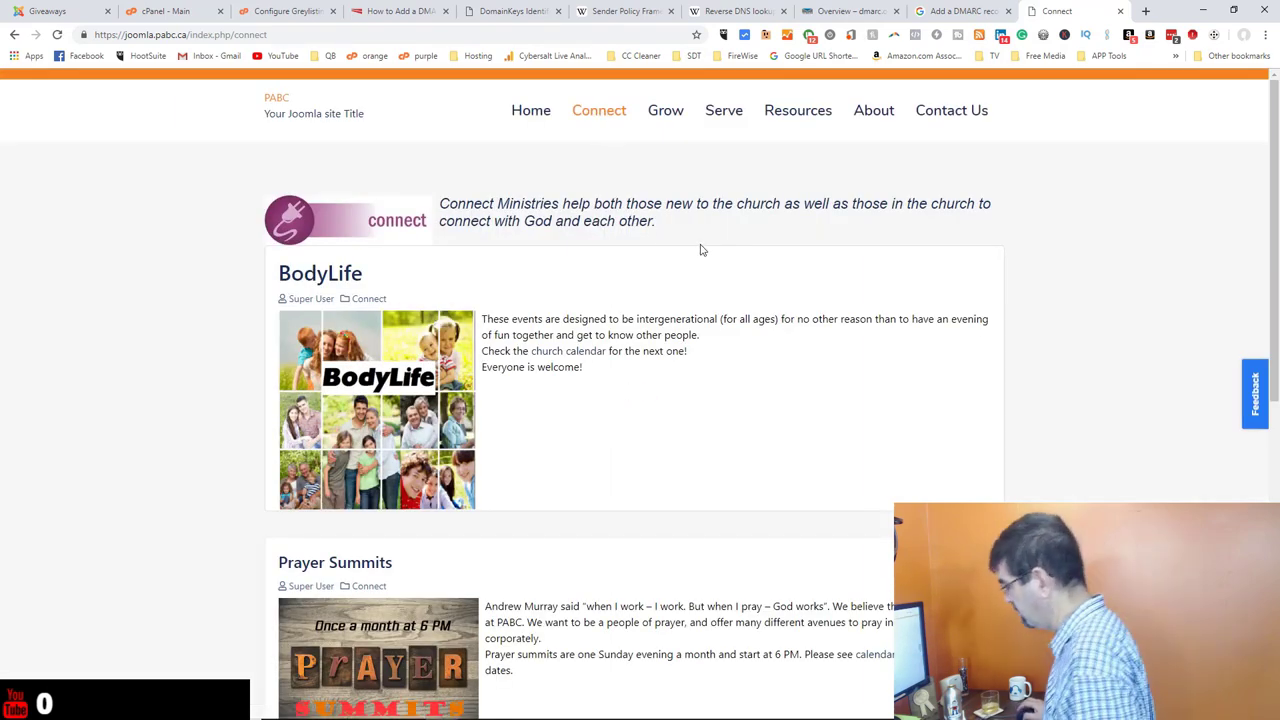
{"action": "scroll", "coordinate": [701, 250], "scroll_direction": "down", "scroll_amount": 3}
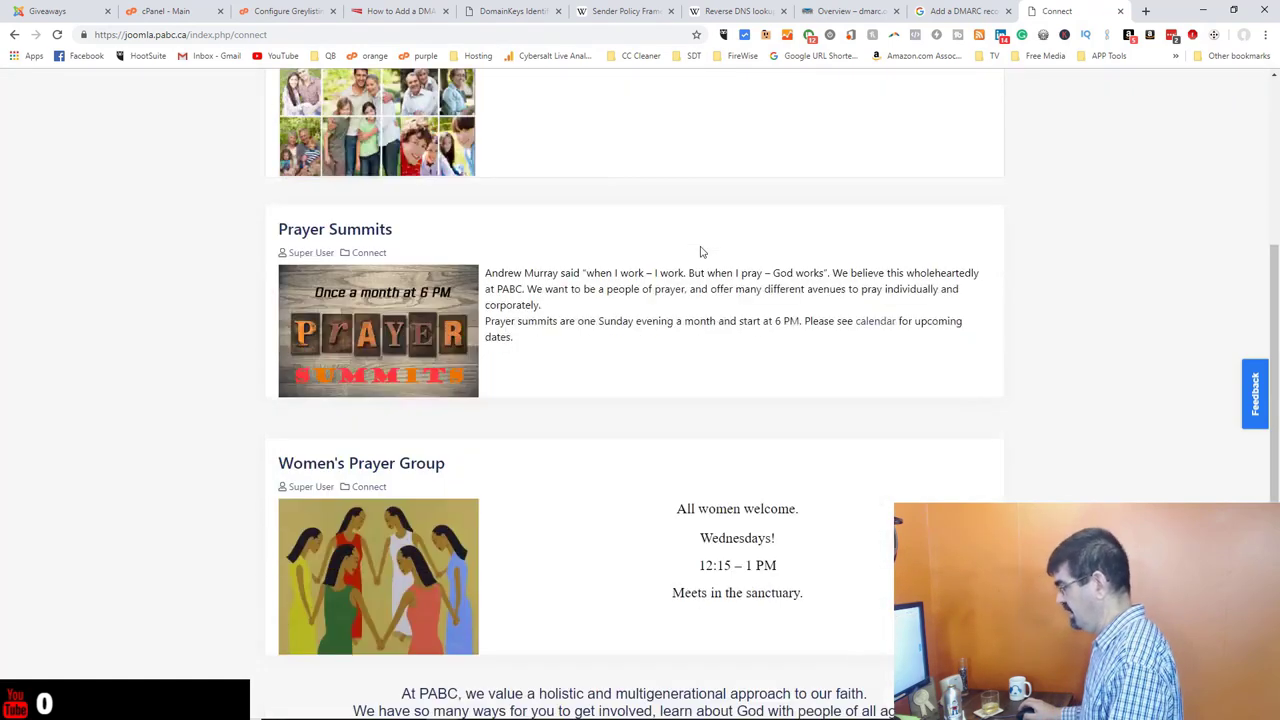
{"action": "scroll", "coordinate": [701, 252], "scroll_direction": "down", "scroll_amount": 1}
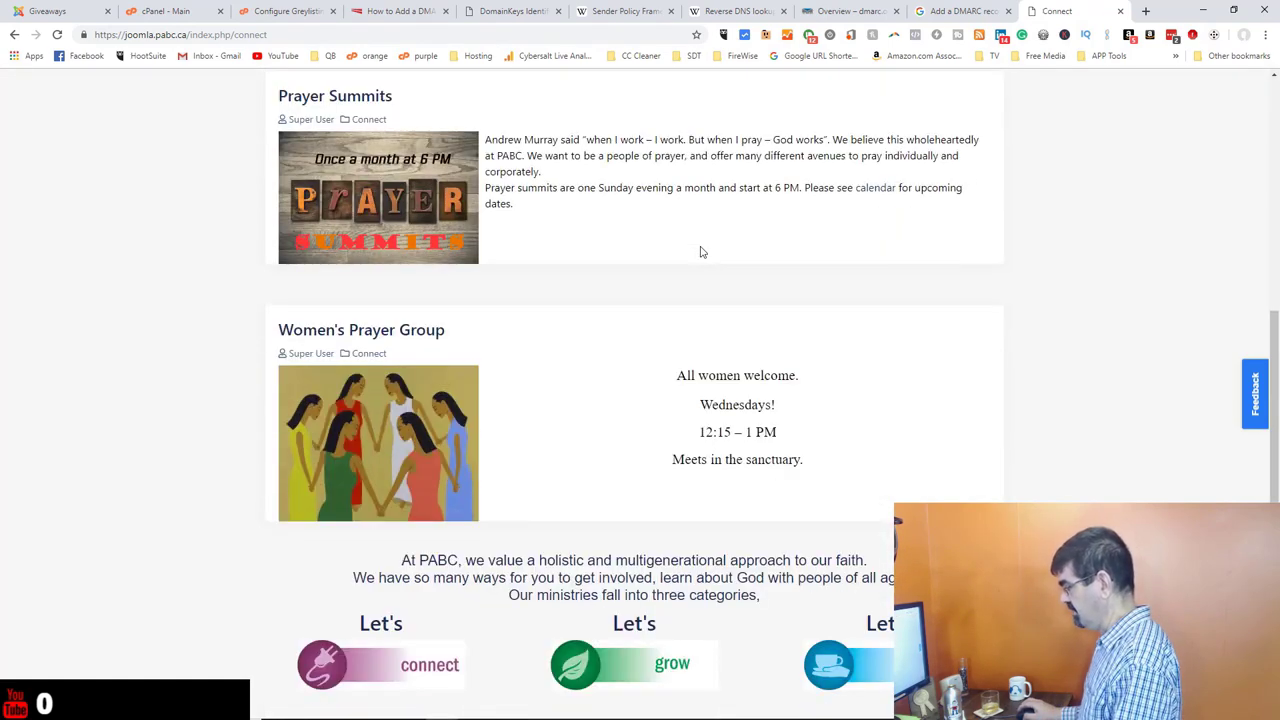
{"action": "scroll", "coordinate": [701, 252], "scroll_direction": "down", "scroll_amount": 1}
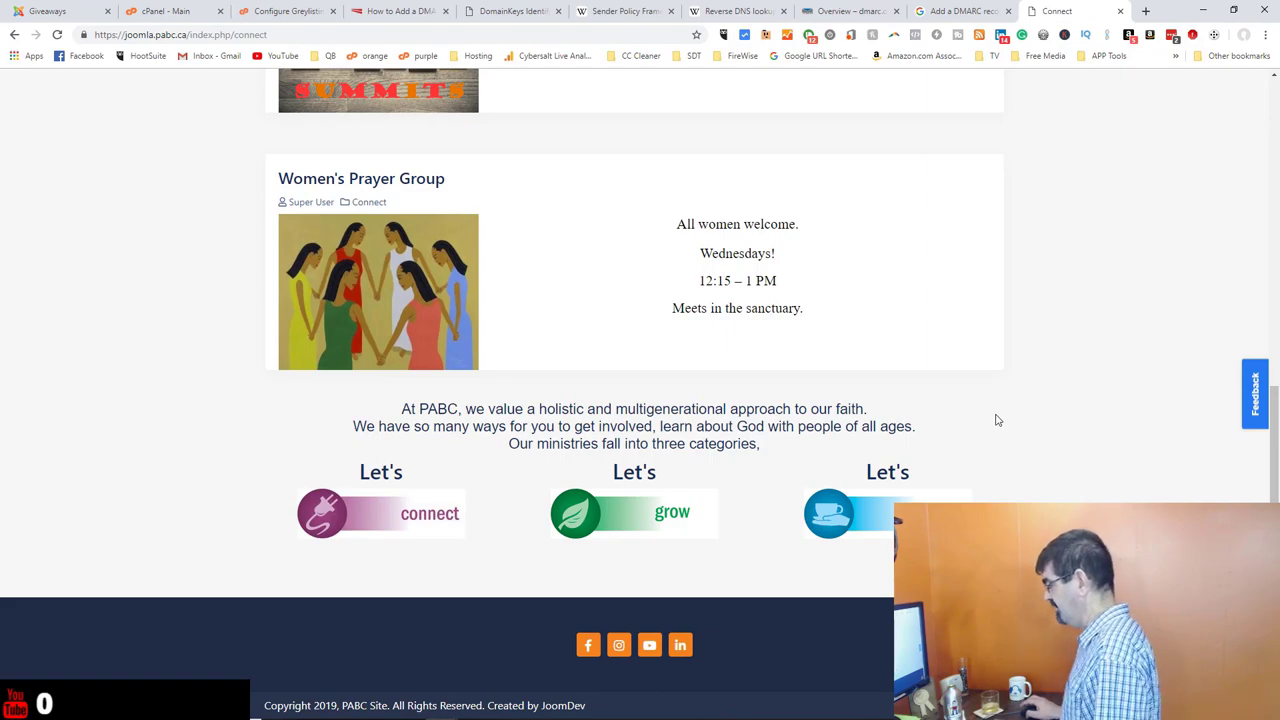
{"action": "scroll", "coordinate": [663, 409], "scroll_direction": "up", "scroll_amount": 6}
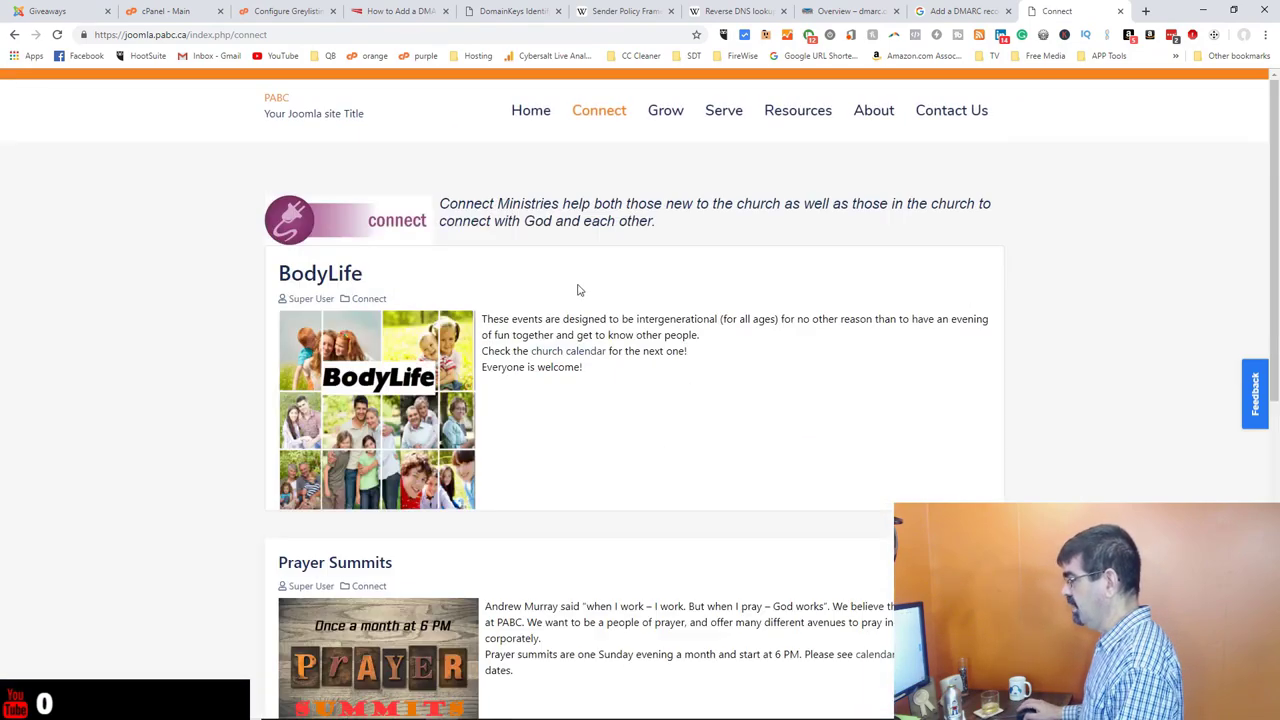
{"action": "scroll", "coordinate": [634, 280], "scroll_direction": "down", "scroll_amount": 6}
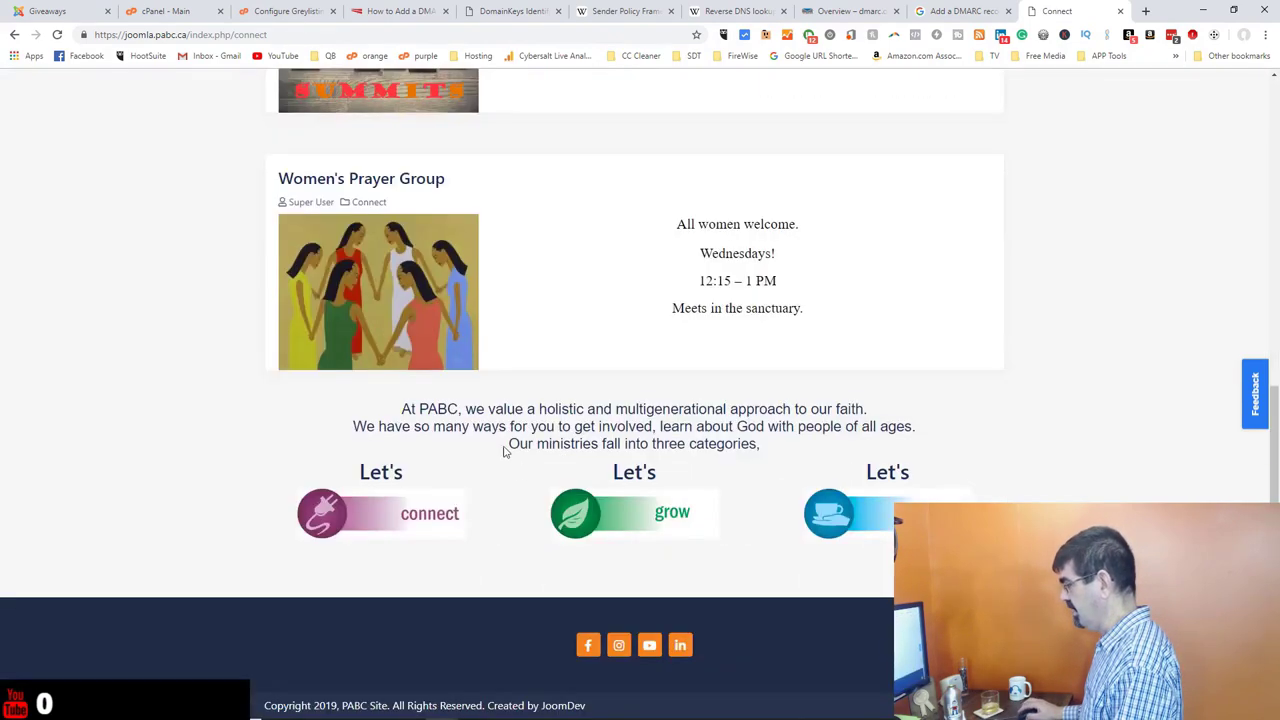
{"action": "left_click_drag", "start_coordinate": [378, 416], "coordinate": [943, 449]}
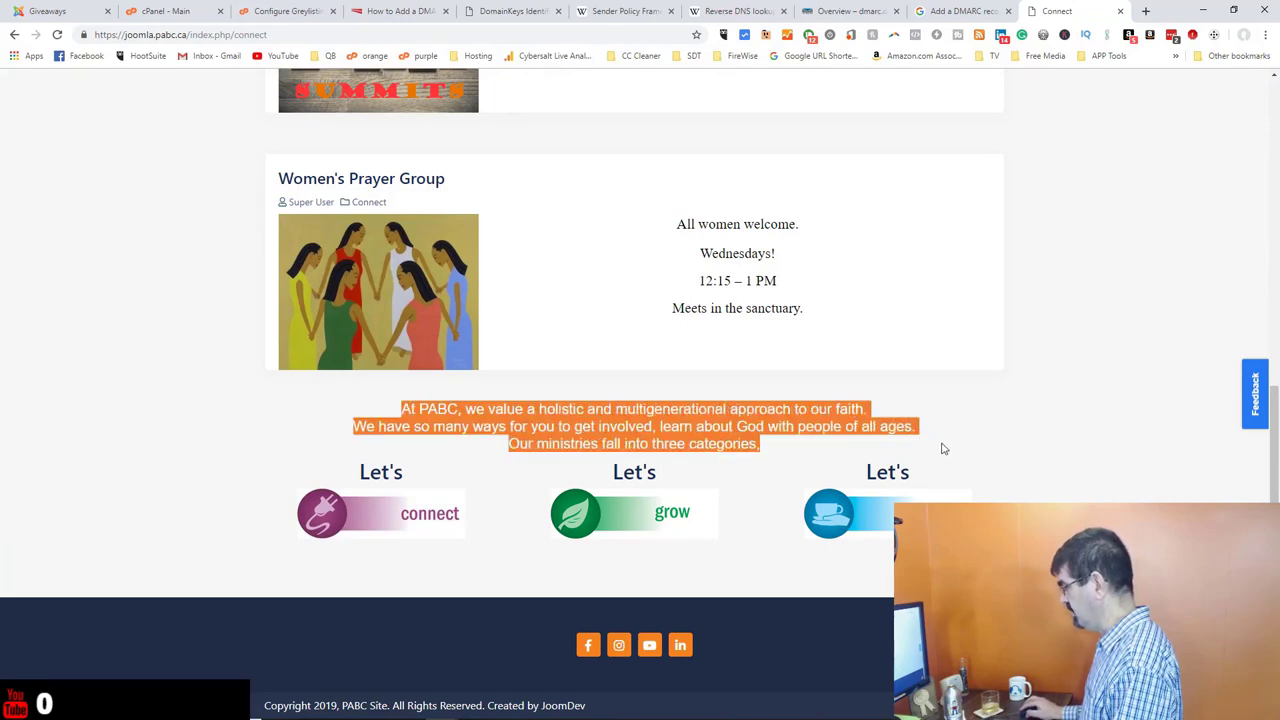
{"action": "left_click", "coordinate": [253, 497]}
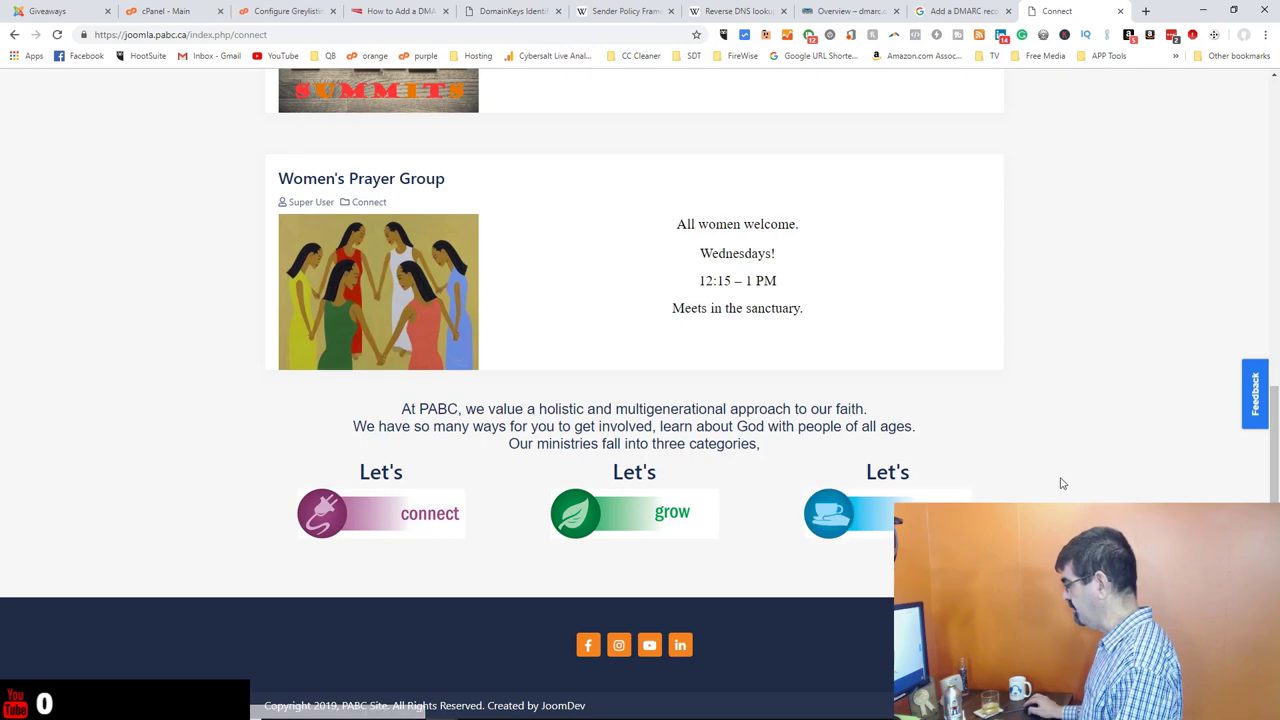
{"action": "scroll", "coordinate": [728, 341], "scroll_direction": "up", "scroll_amount": 10}
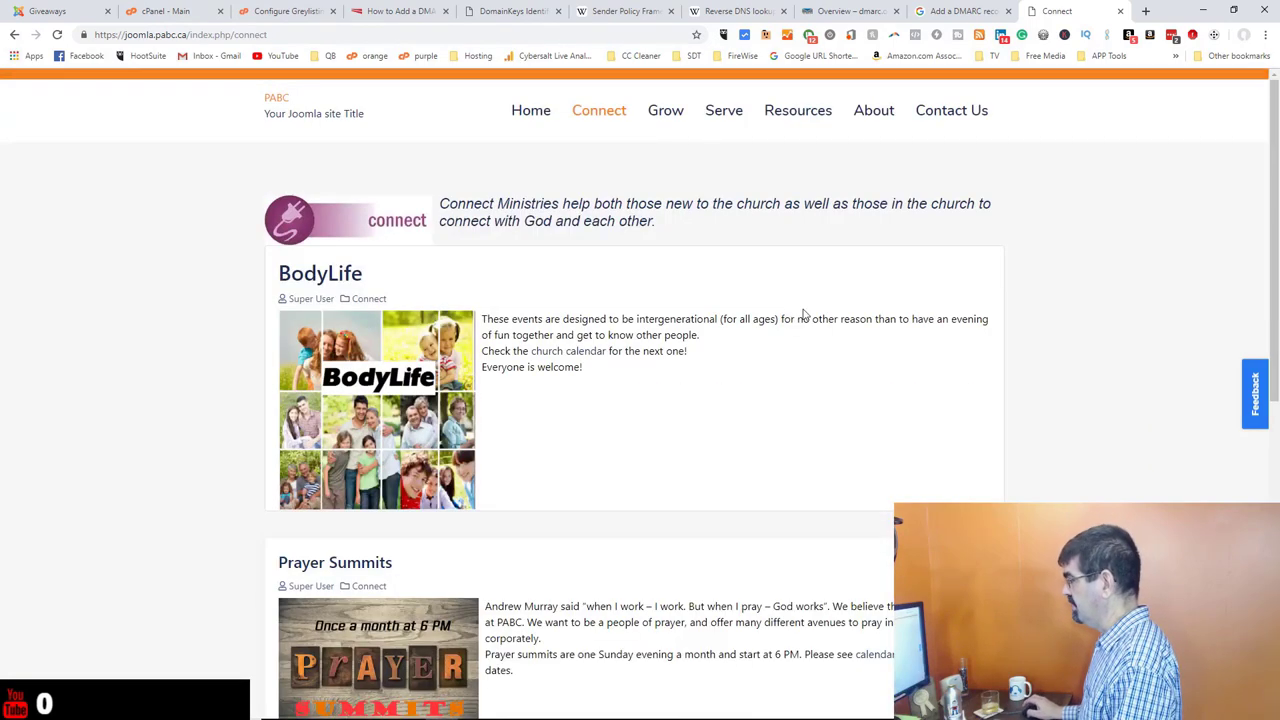
Start on-screen drawing feedback on the Serve page and outline the Our Church heading with the yellow pen.
{"action": "left_click", "coordinate": [710, 117]}
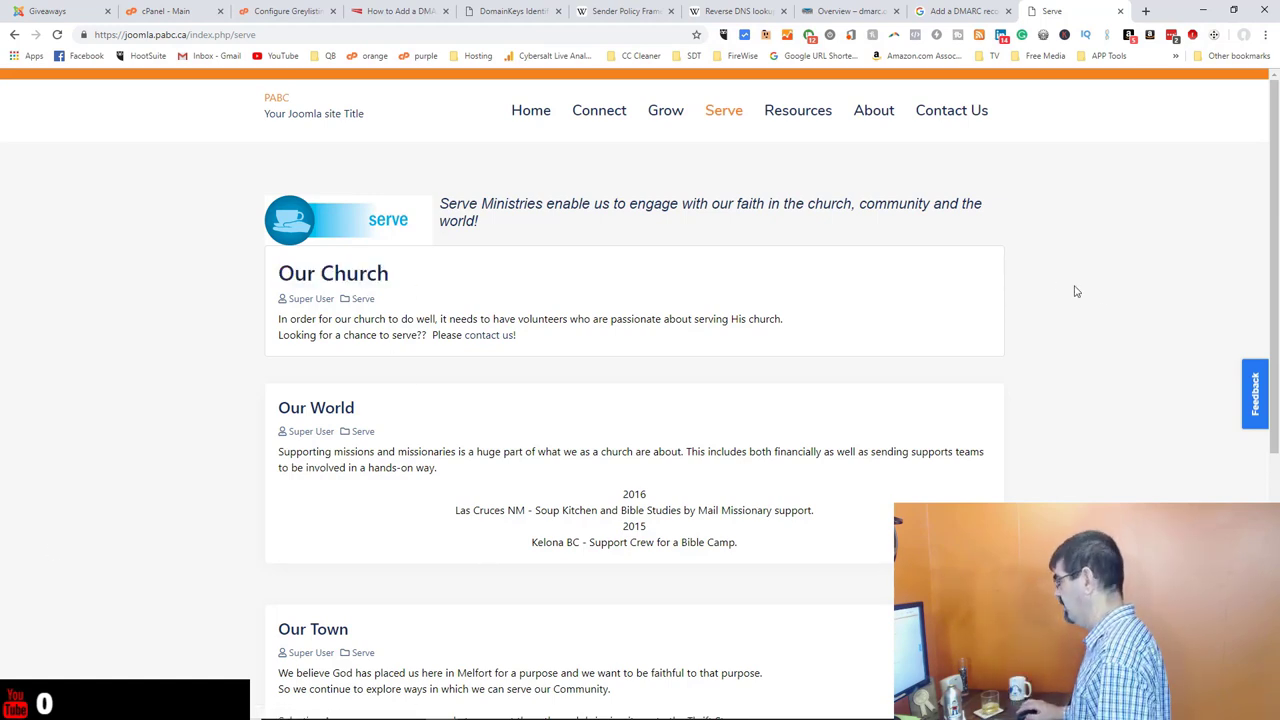
{"action": "left_click", "coordinate": [1257, 398]}
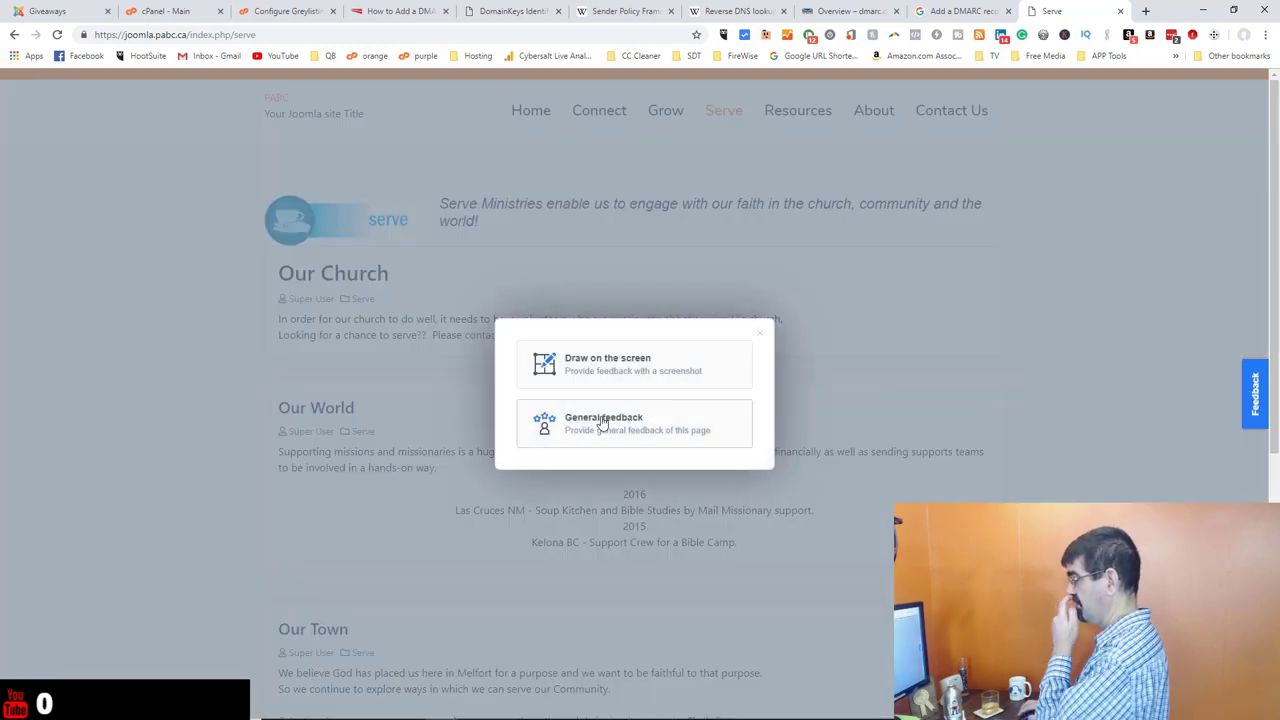
{"action": "left_click", "coordinate": [606, 370]}
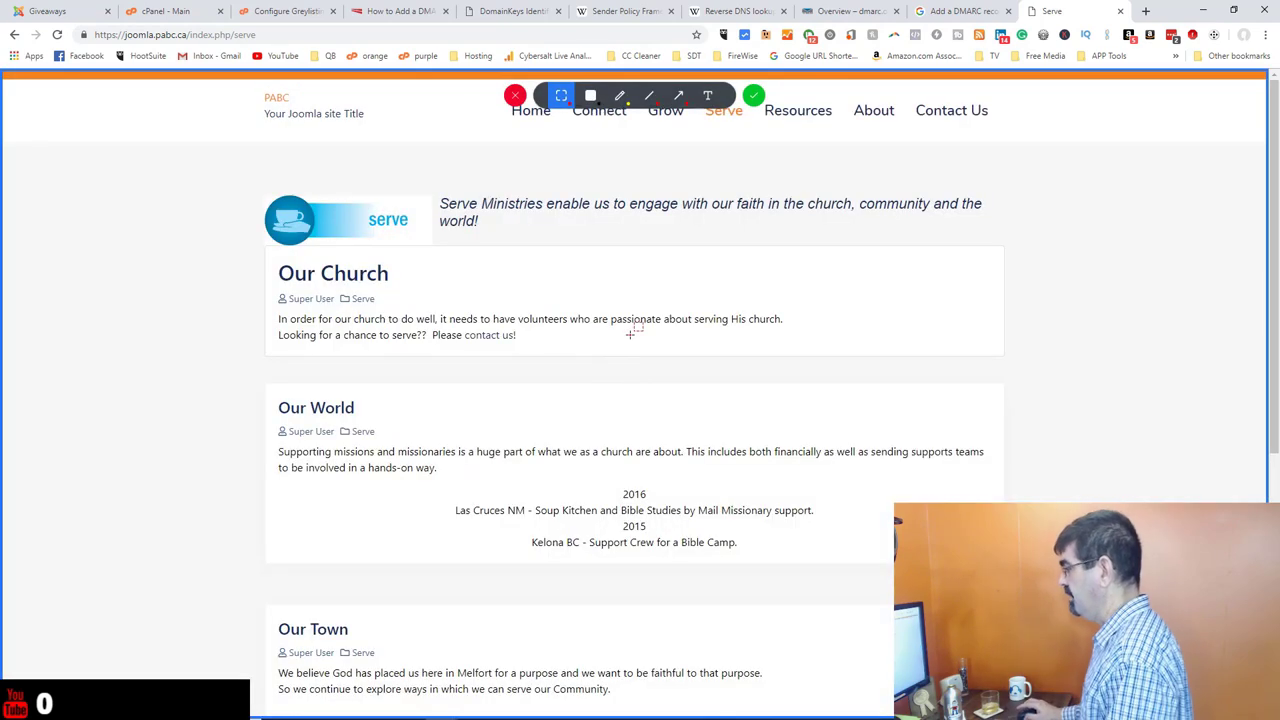
{"action": "left_click", "coordinate": [620, 96]}
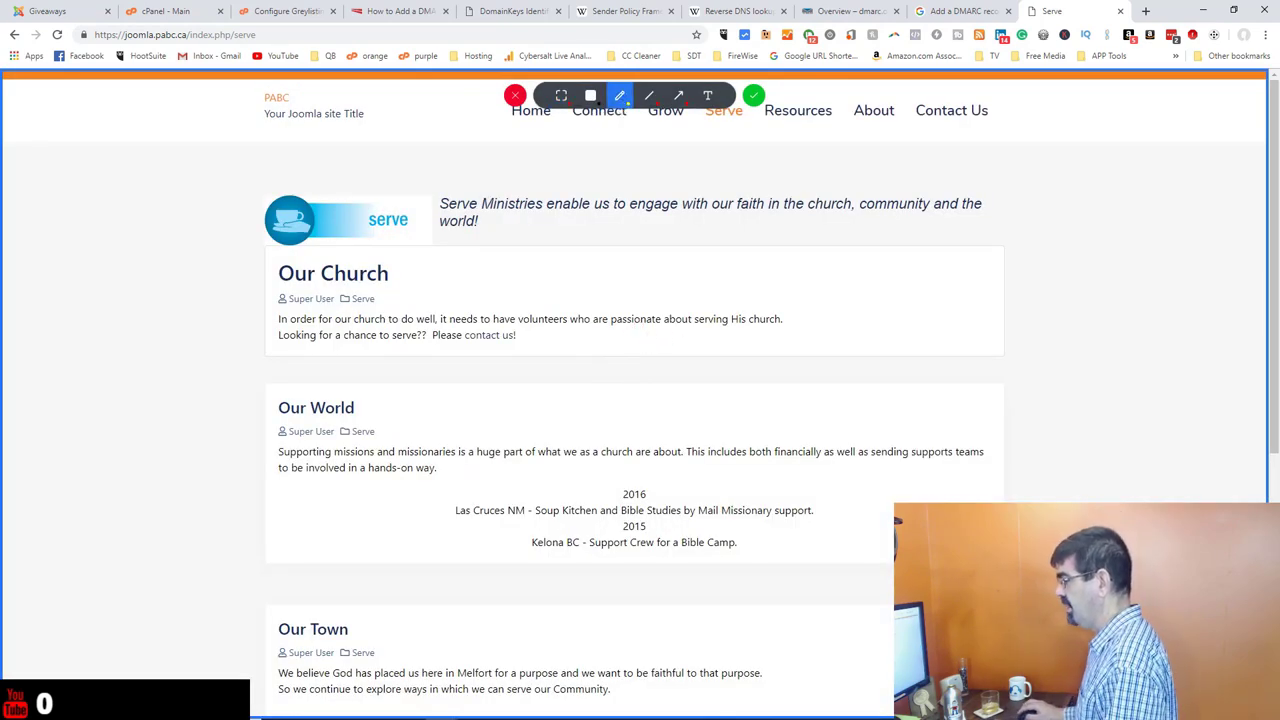
{"action": "mouse_move", "coordinate": [273, 256]}
{"action": "left_mouse_down"}
{"action": "mouse_move", "coordinate": [266, 320]}
{"action": "mouse_move", "coordinate": [465, 322]}
{"action": "mouse_move", "coordinate": [222, 240]}
{"action": "mouse_move", "coordinate": [220, 296]}
{"action": "left_mouse_up"}
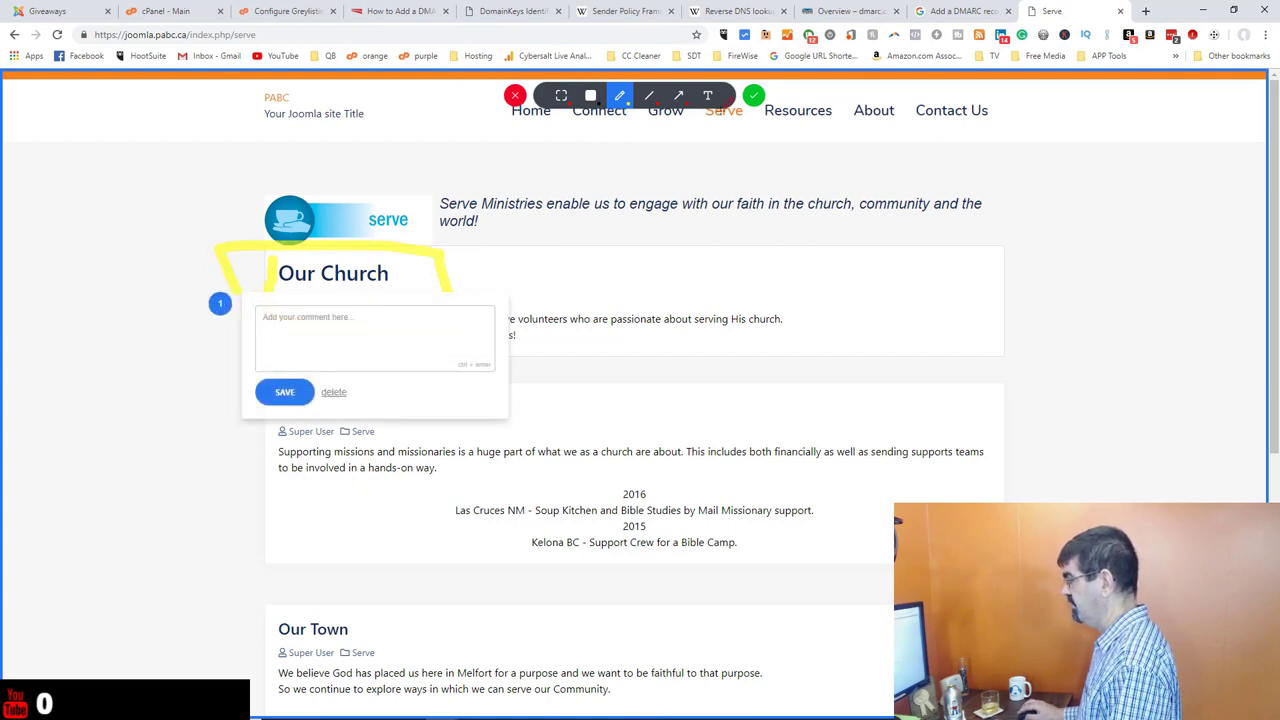
Draw a green arrow from the 2015 line toward the space above Our Town and dismiss its comment.
{"action": "mouse_move", "coordinate": [680, 98]}
{"action": "left_click", "coordinate": [678, 96]}
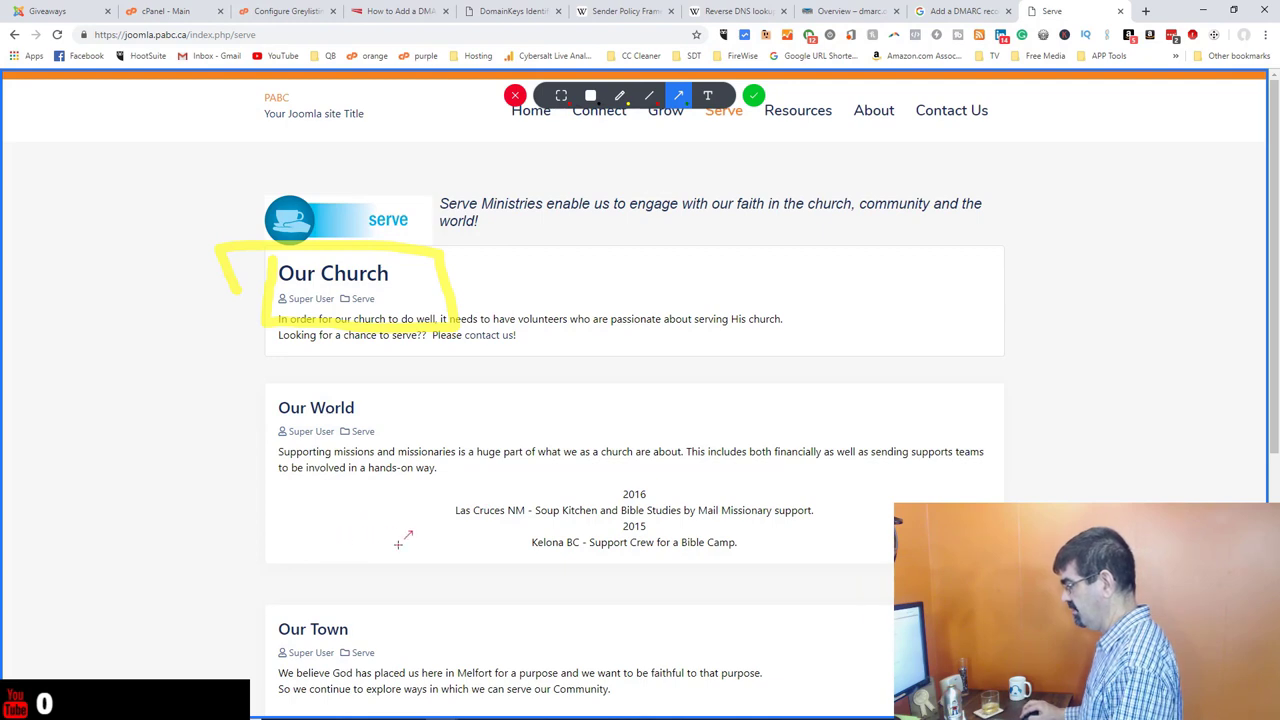
{"action": "left_click_drag", "start_coordinate": [603, 540], "coordinate": [705, 517]}
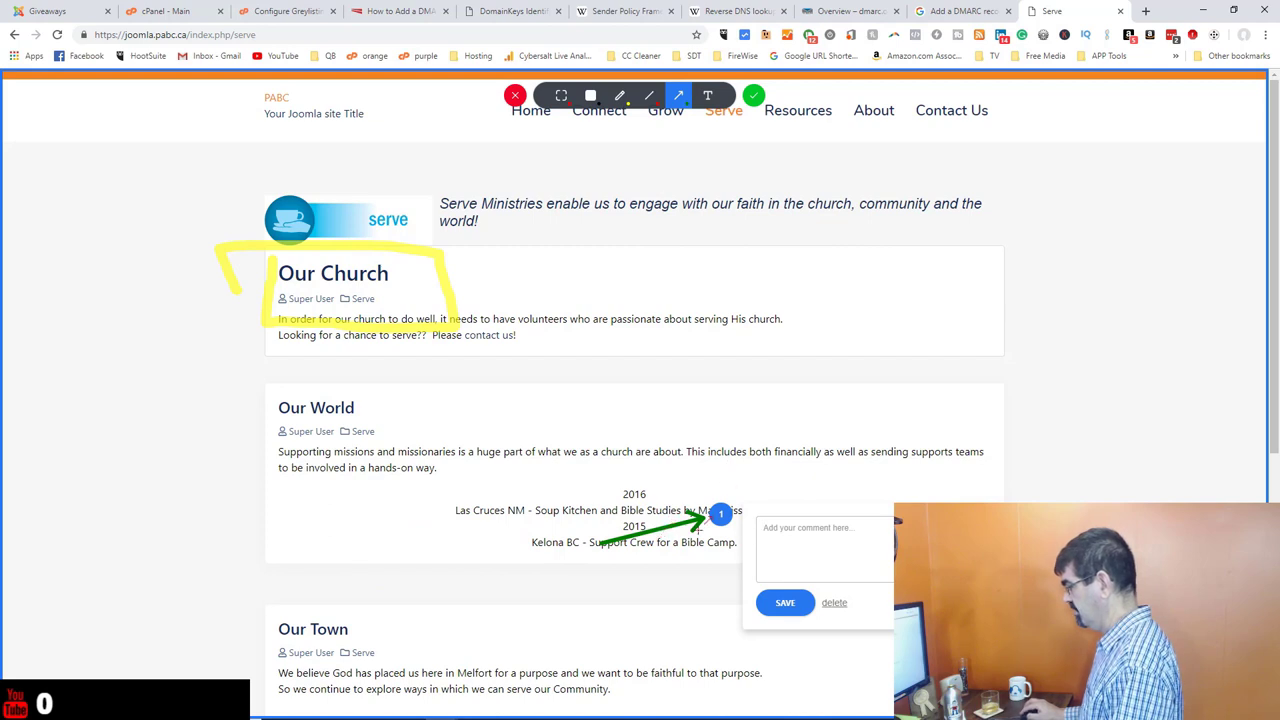
{"action": "left_click_drag", "start_coordinate": [705, 517], "coordinate": [365, 580]}
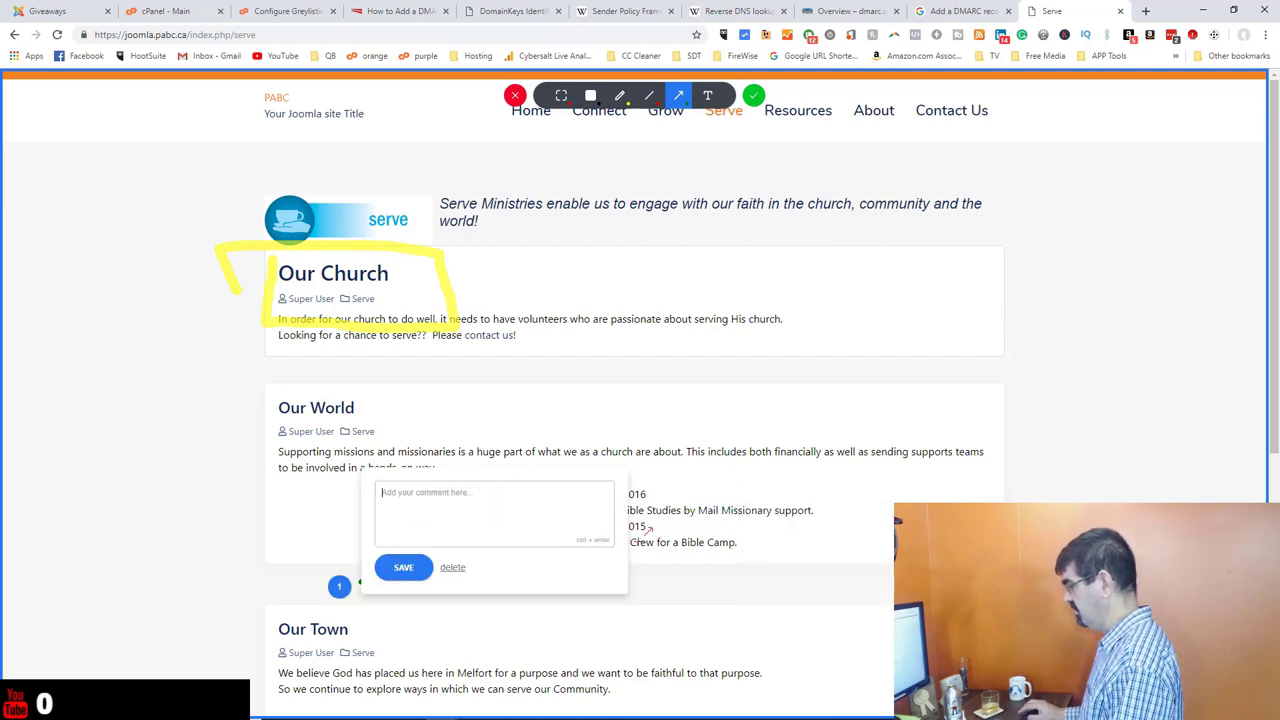
{"action": "left_click", "coordinate": [452, 567]}
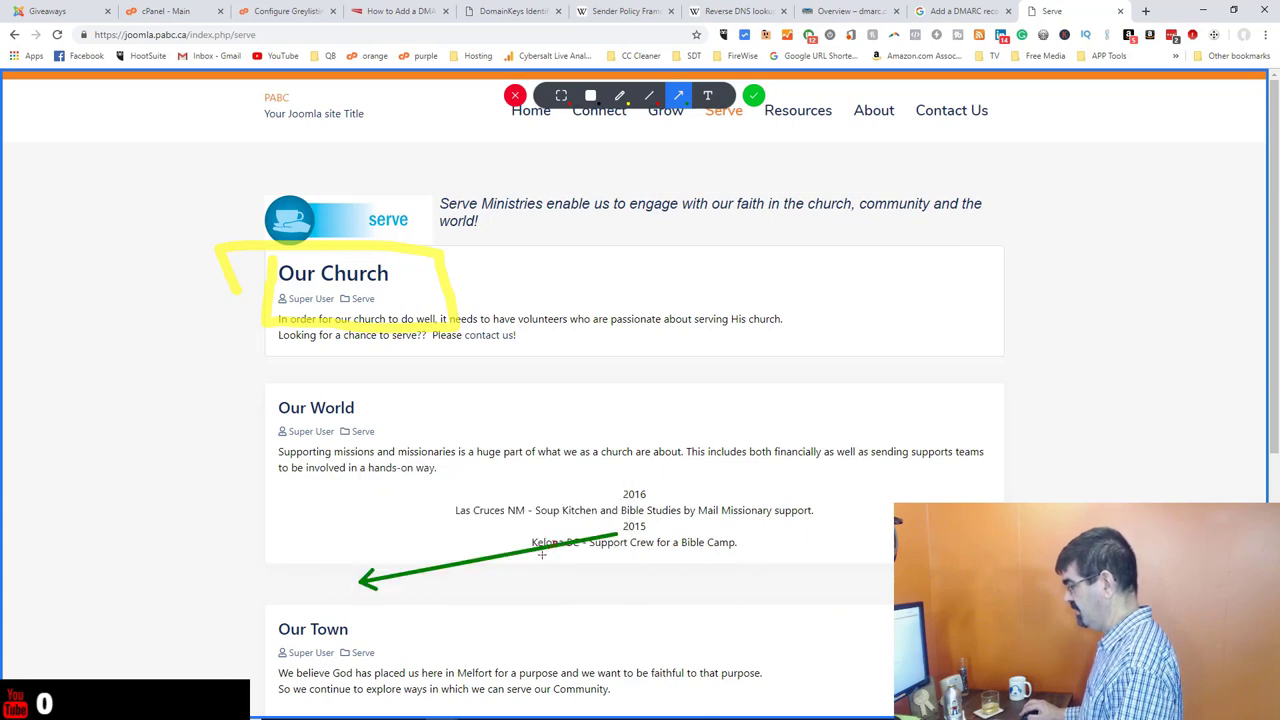
Draw a second green arrow pointing at the 2016 line and save the comment "this is a green arrow" on it.
{"action": "left_click_drag", "start_coordinate": [857, 435], "coordinate": [652, 491]}
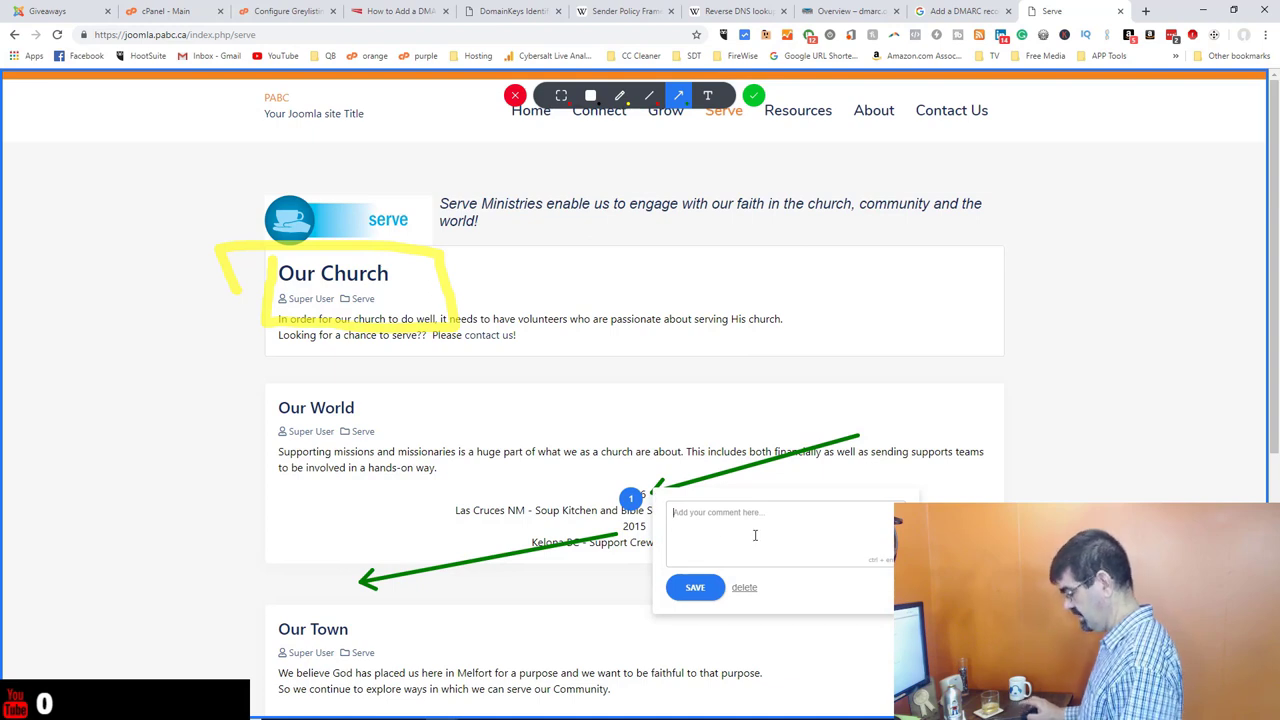
{"action": "type", "text": "this is a"}
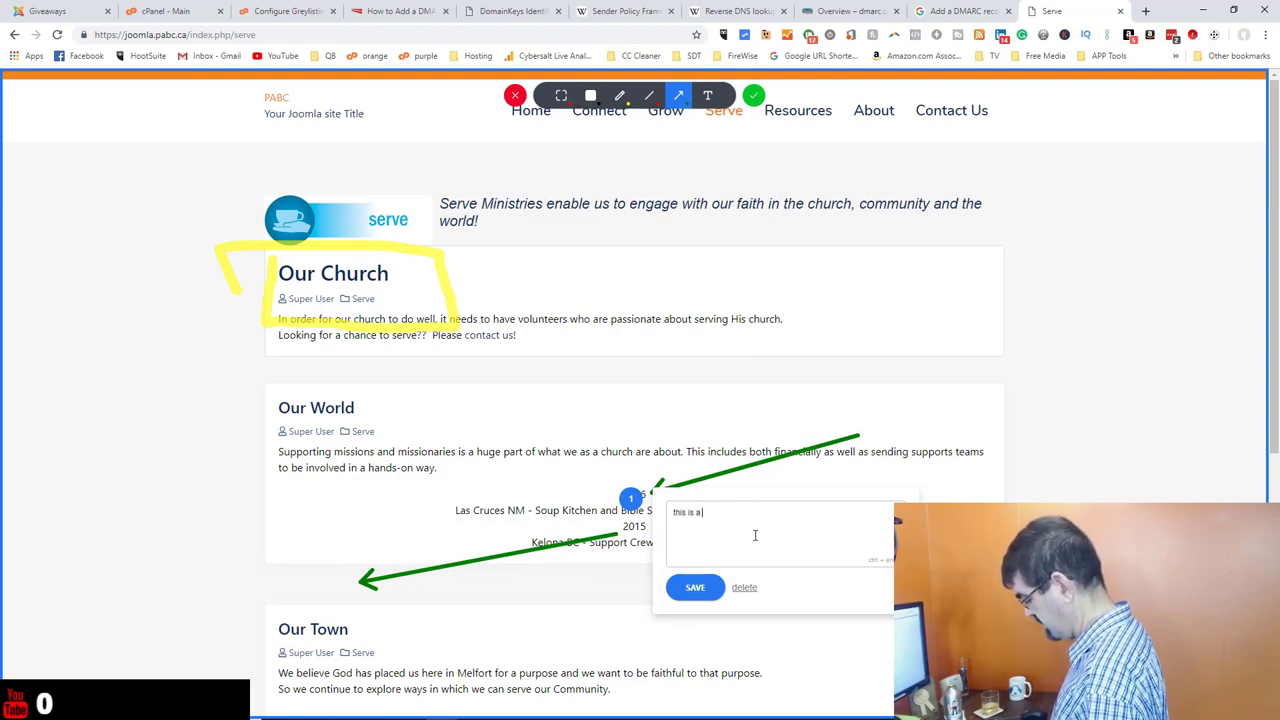
{"action": "type", "text": " green arrow"}
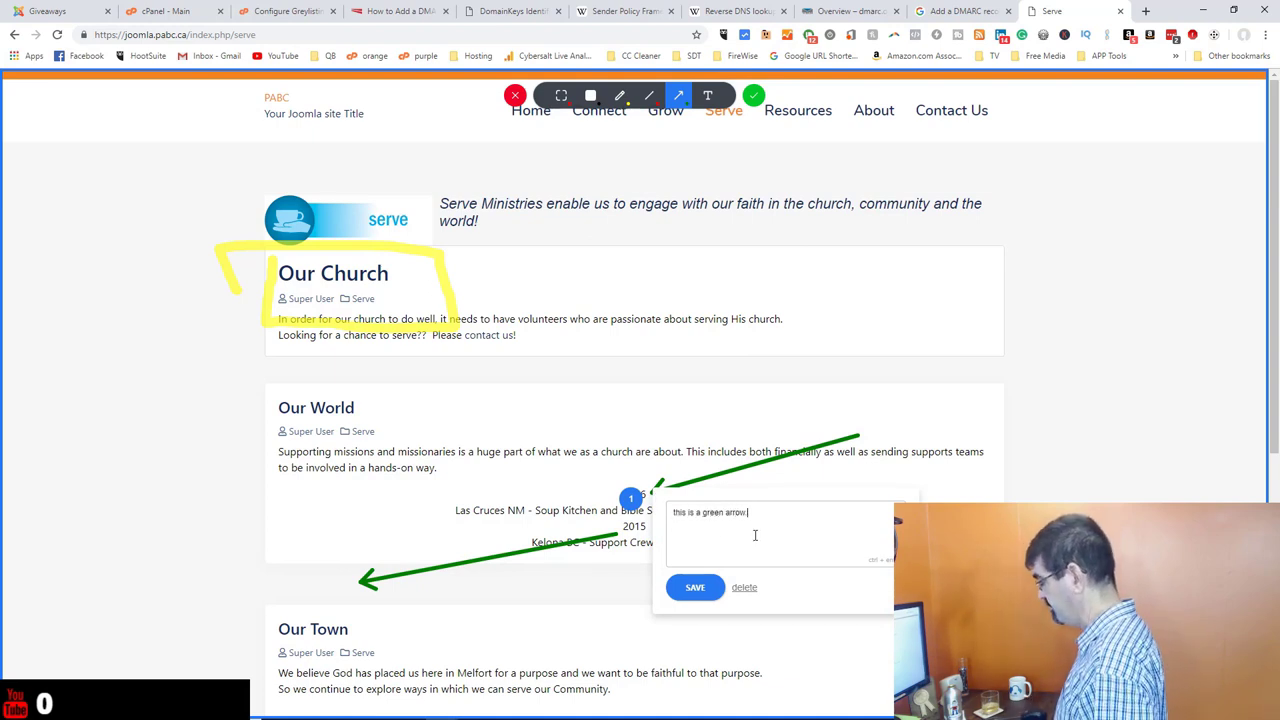
{"action": "type", "text": "."}
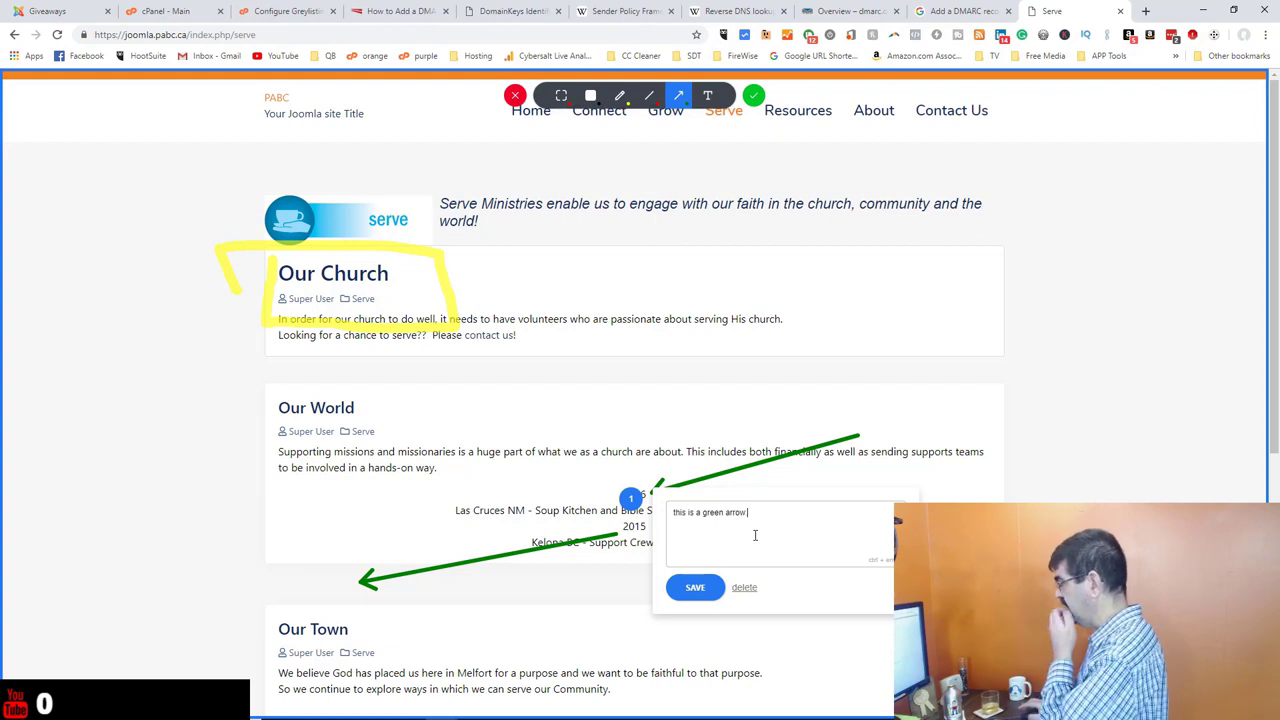
{"action": "left_click", "coordinate": [695, 588]}
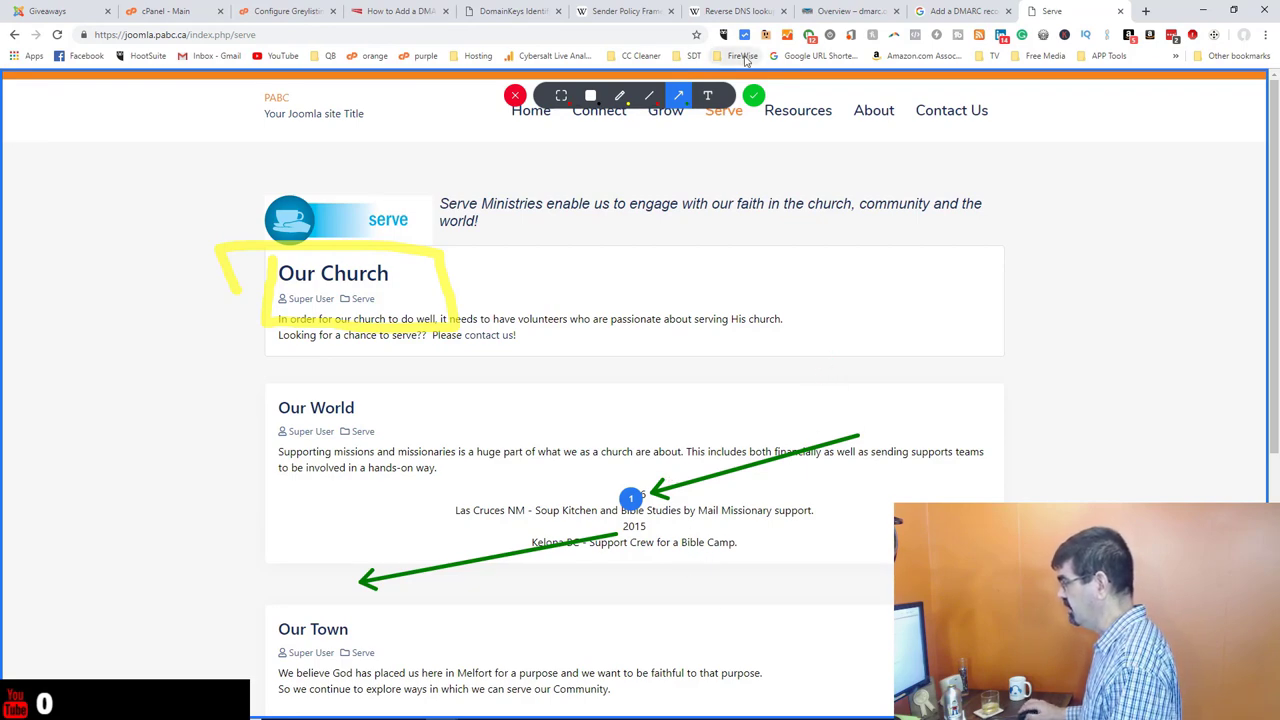
Finish the annotated screenshot of the Serve page, and close the feedback form without sending it, discarding the unsaved changes.
{"action": "left_click", "coordinate": [752, 95]}
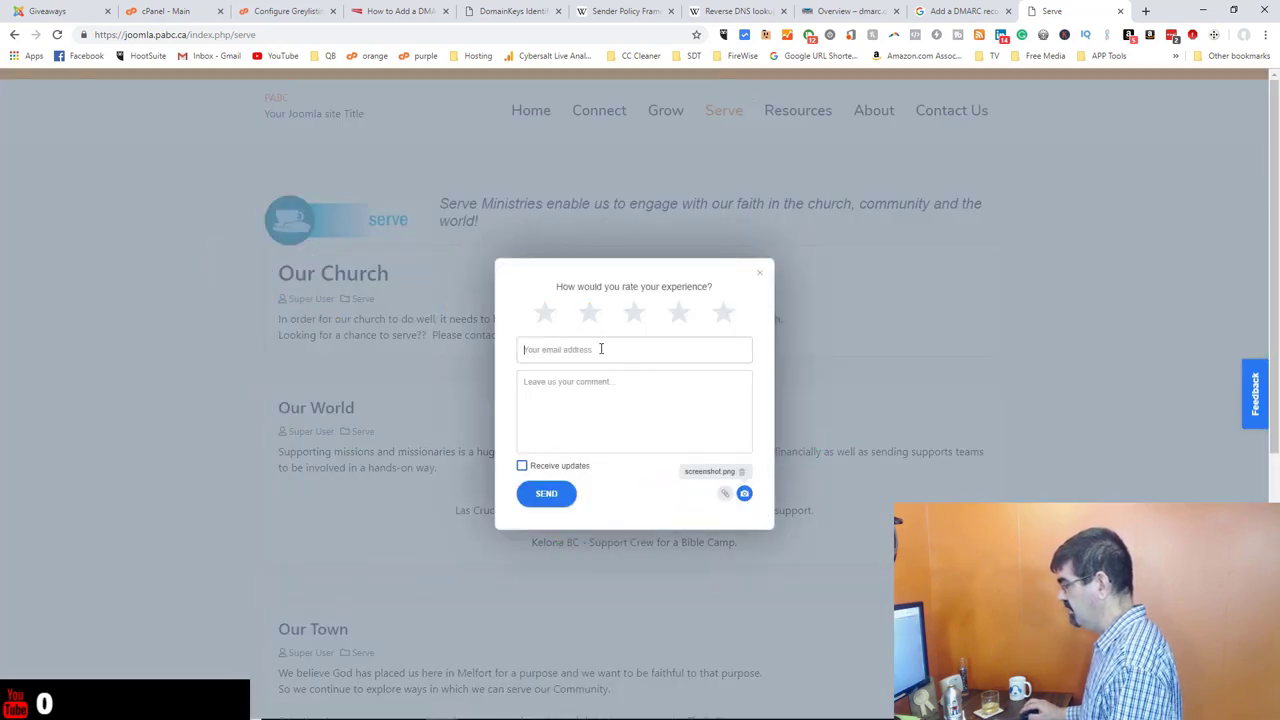
{"action": "left_click", "coordinate": [761, 275]}
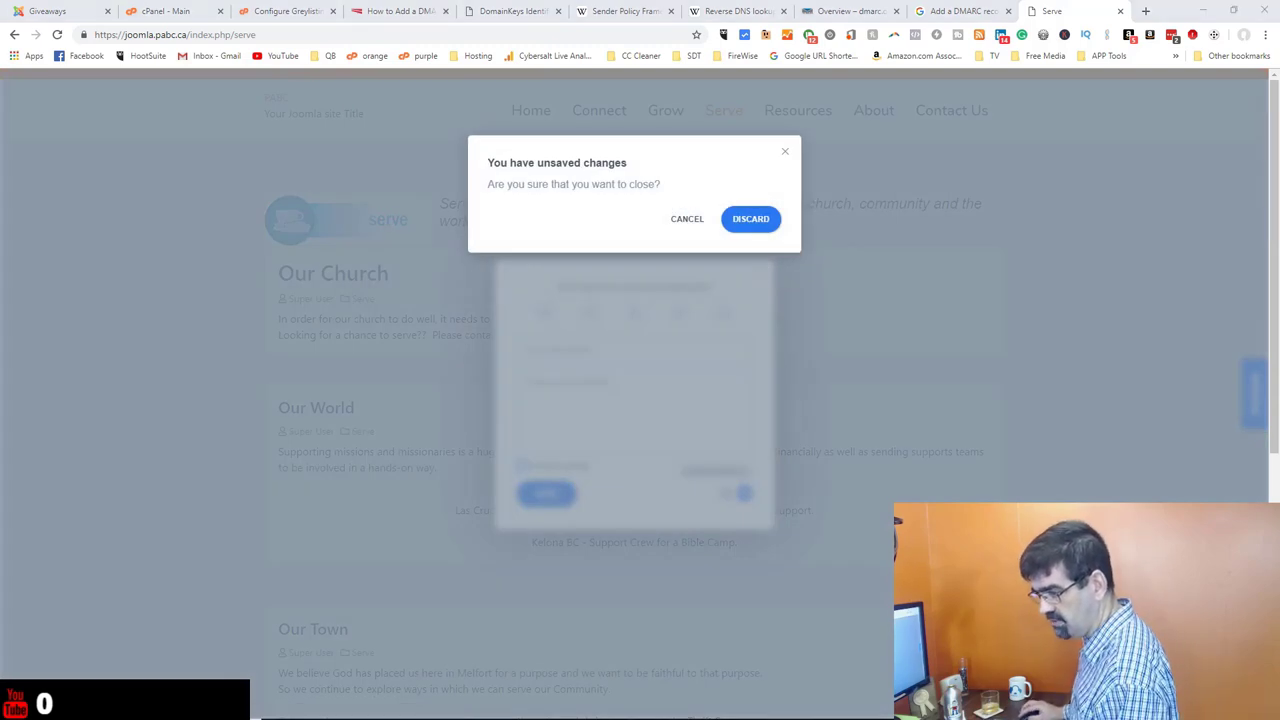
{"action": "key", "text": "alt+Tab"}
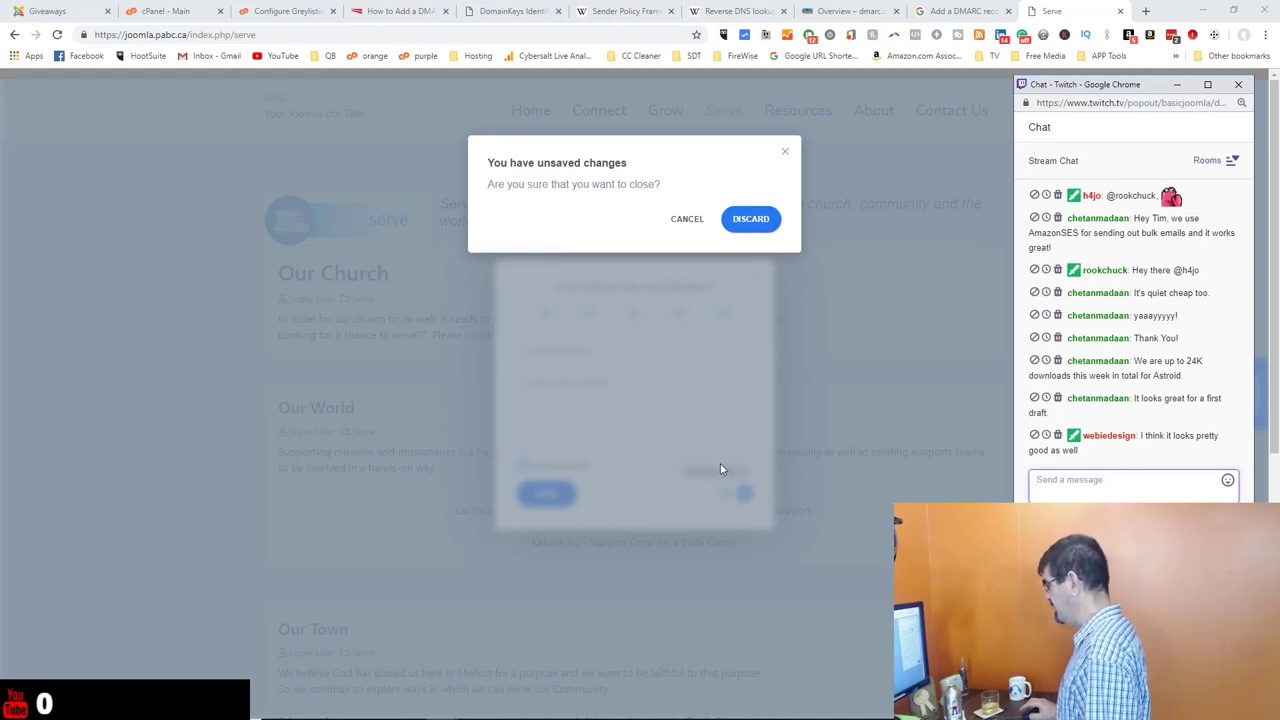
{"action": "left_click", "coordinate": [688, 224]}
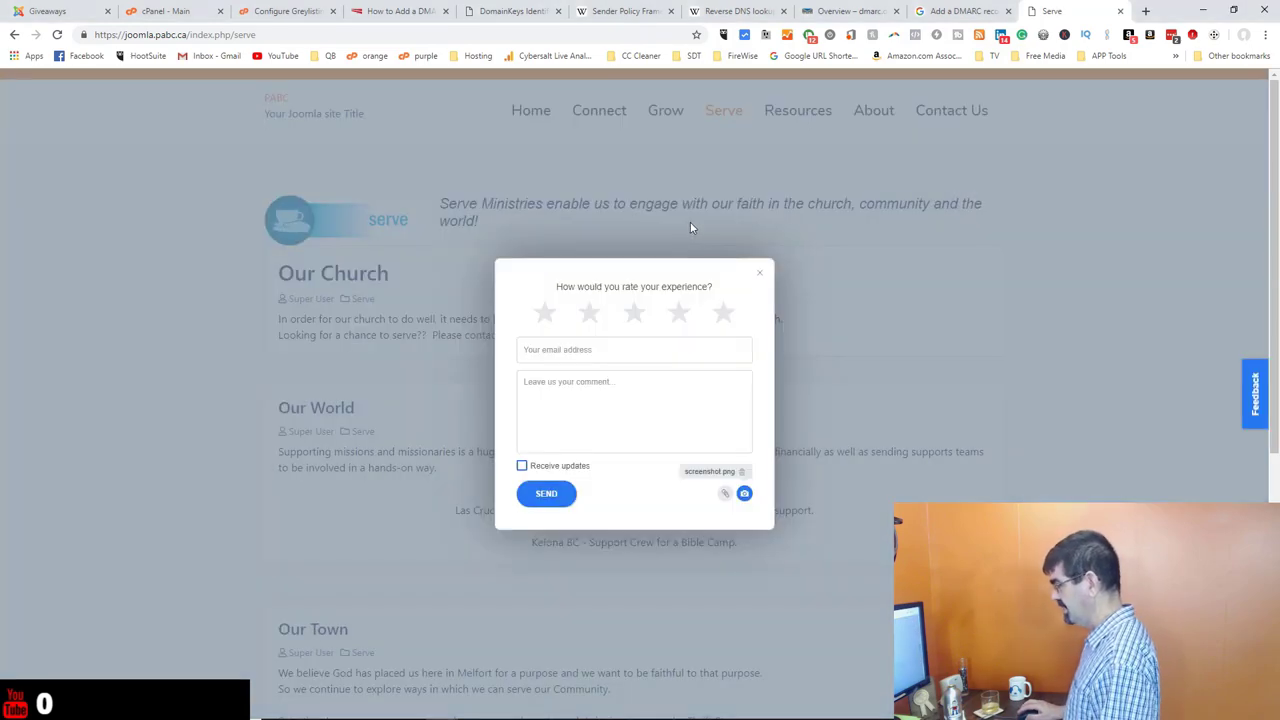
{"action": "left_click", "coordinate": [758, 275]}
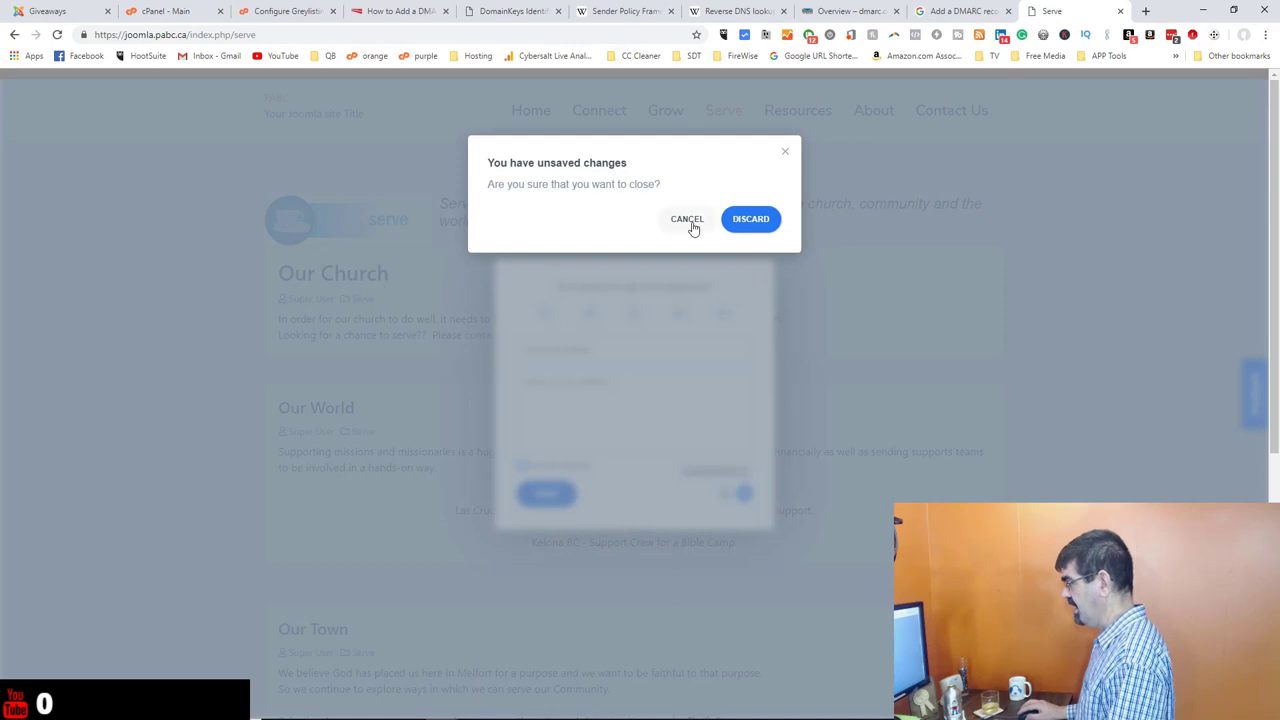
{"action": "left_click", "coordinate": [686, 223]}
{"action": "left_click", "coordinate": [759, 273]}
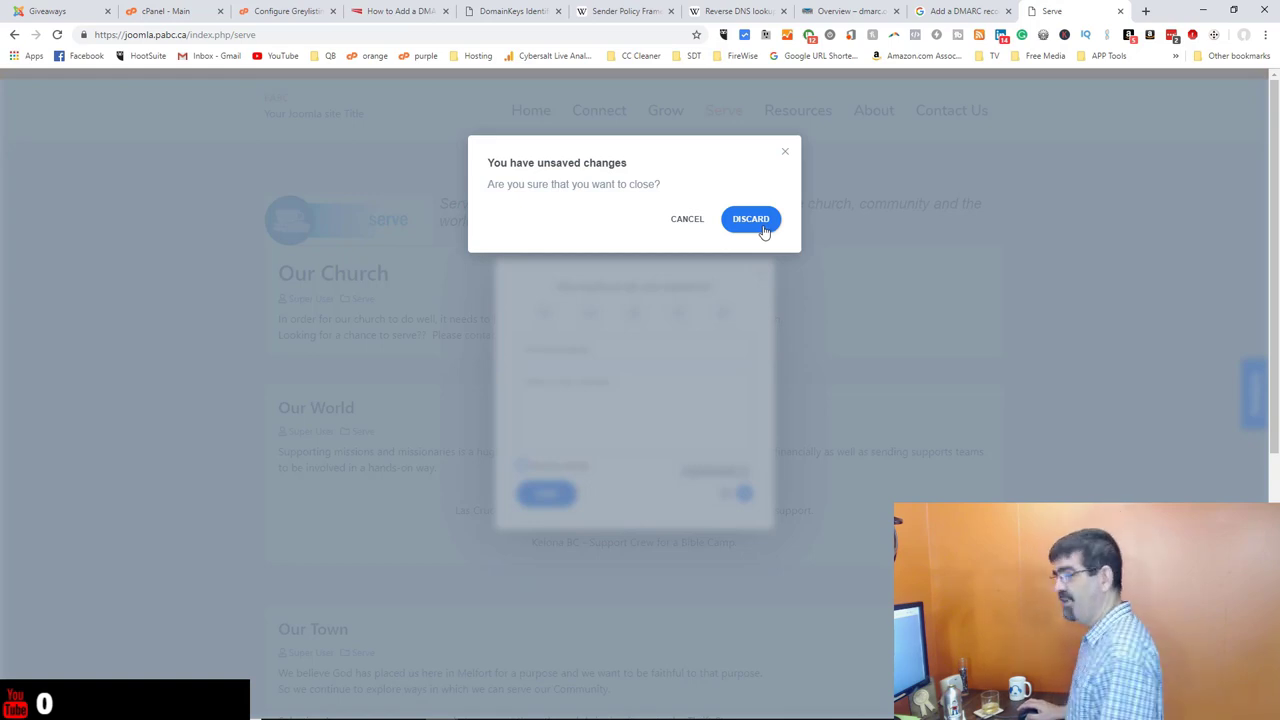
{"action": "left_click", "coordinate": [760, 223]}
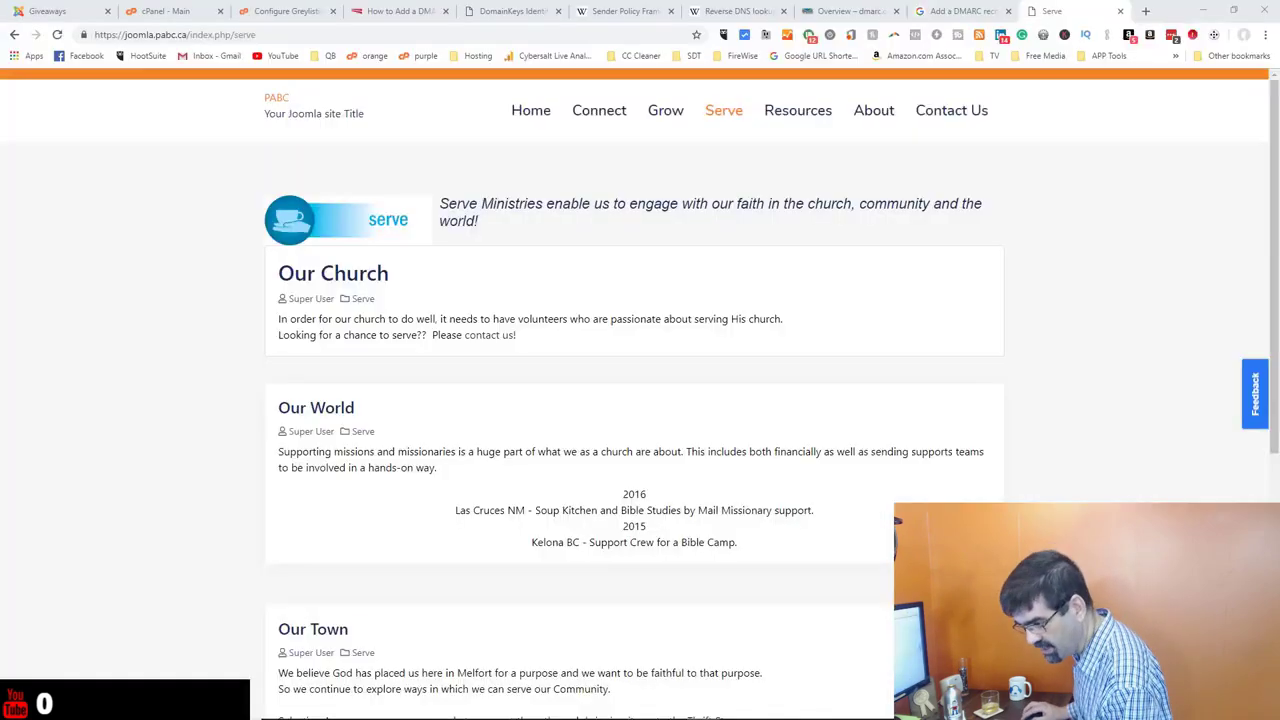
Check the Twitch stream chat and look over the Serve page from Our Church down to the footer.
{"action": "key", "text": "alt+Tab"}
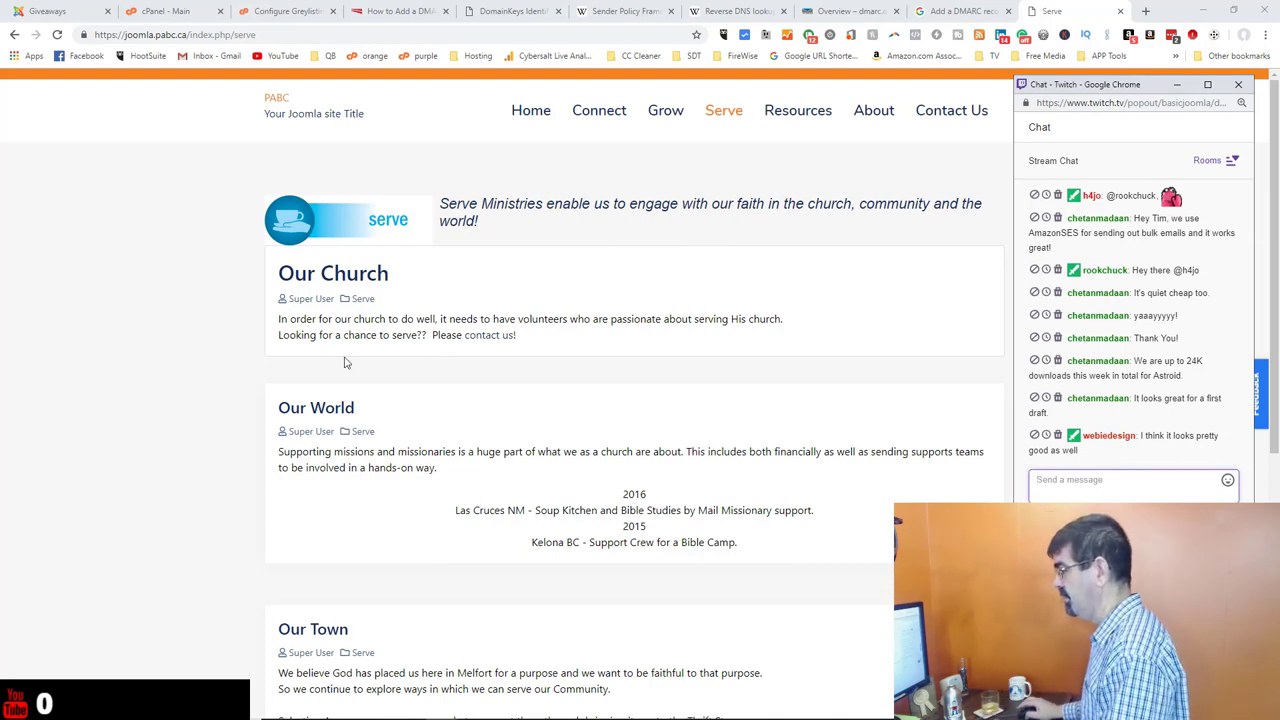
{"action": "left_click", "coordinate": [176, 348]}
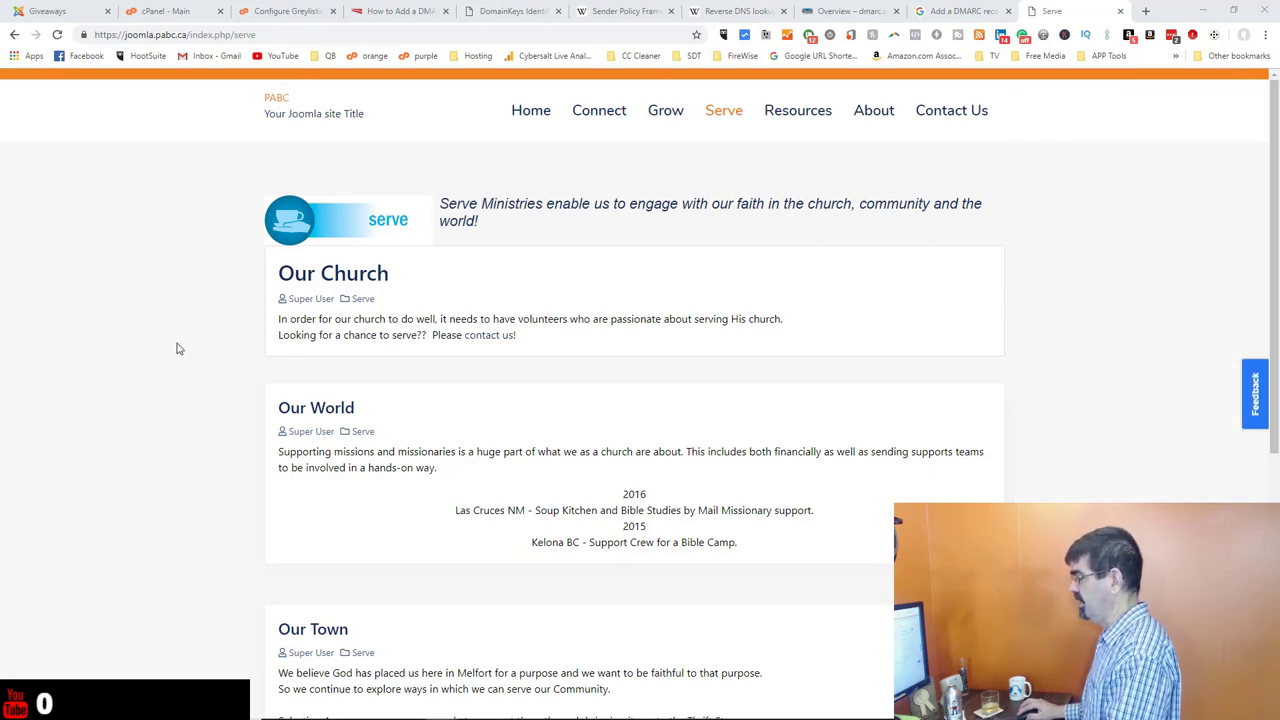
{"action": "scroll", "coordinate": [200, 331], "scroll_direction": "down", "scroll_amount": 4}
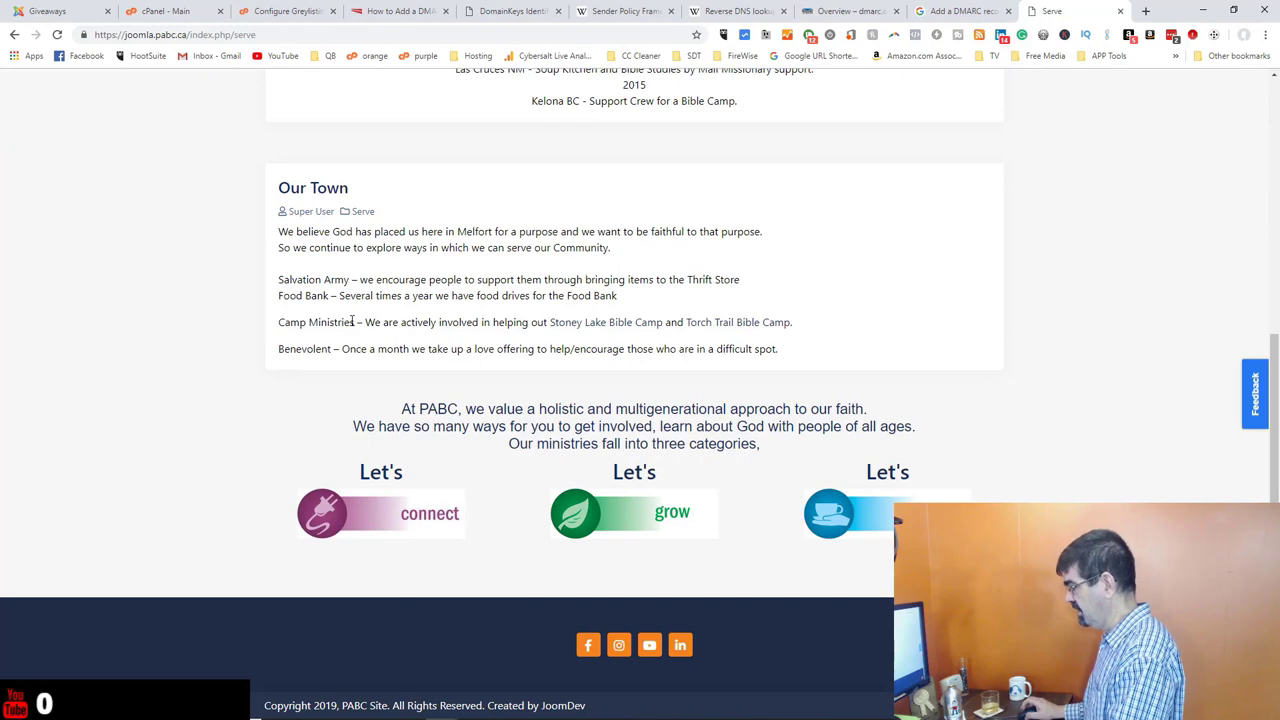
{"action": "scroll", "coordinate": [352, 321], "scroll_direction": "up", "scroll_amount": 4}
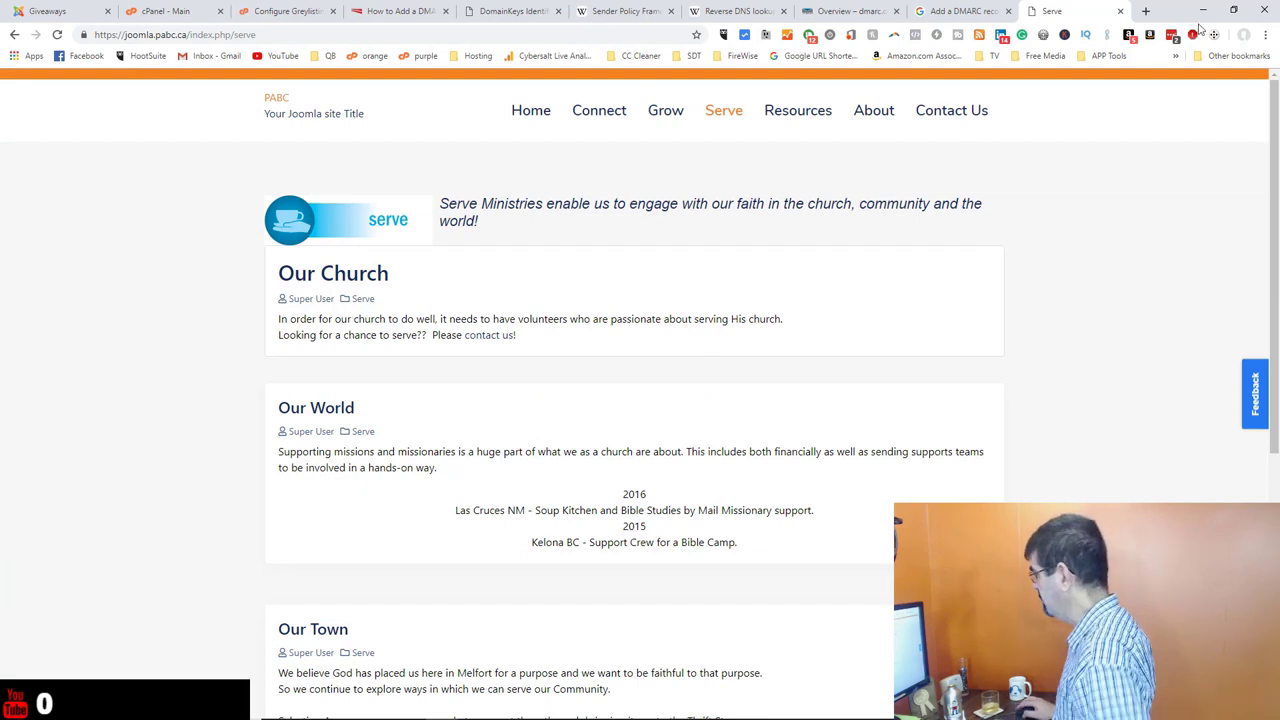
Open the original church site pabc.ca in a new tab and go to its Connect page.
{"action": "left_click", "coordinate": [1146, 11]}
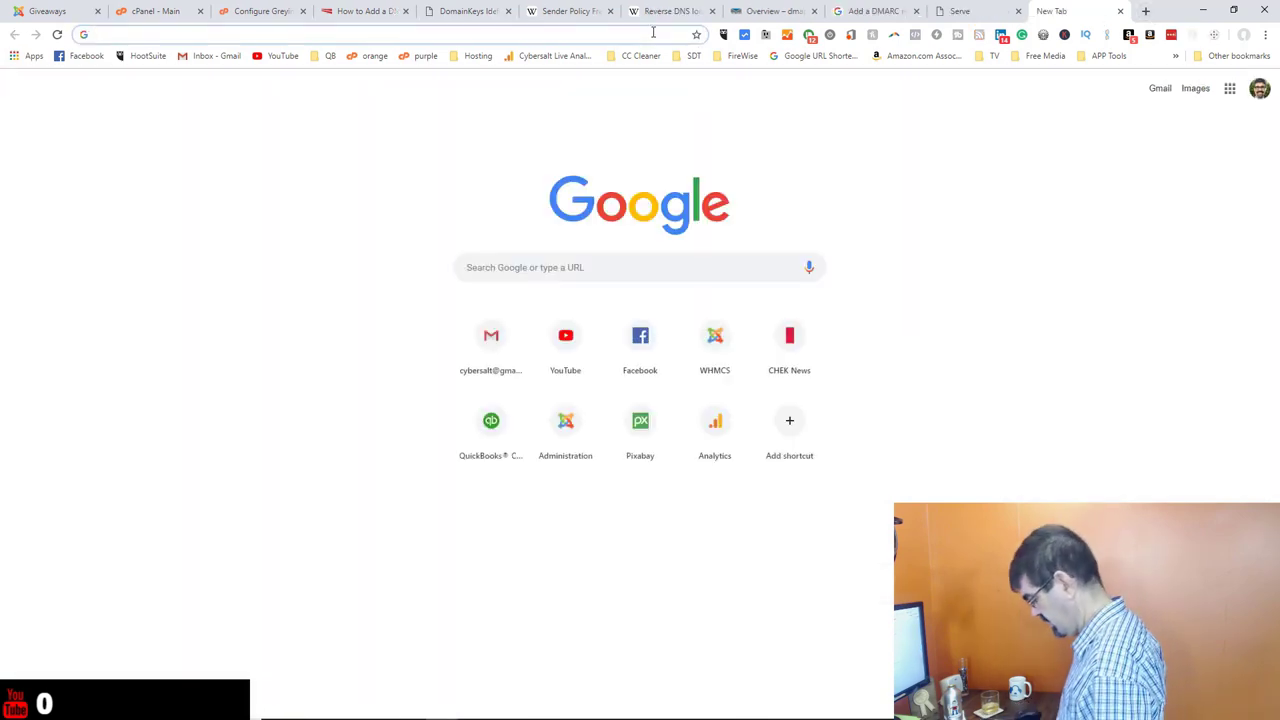
{"action": "type", "text": "pab"}
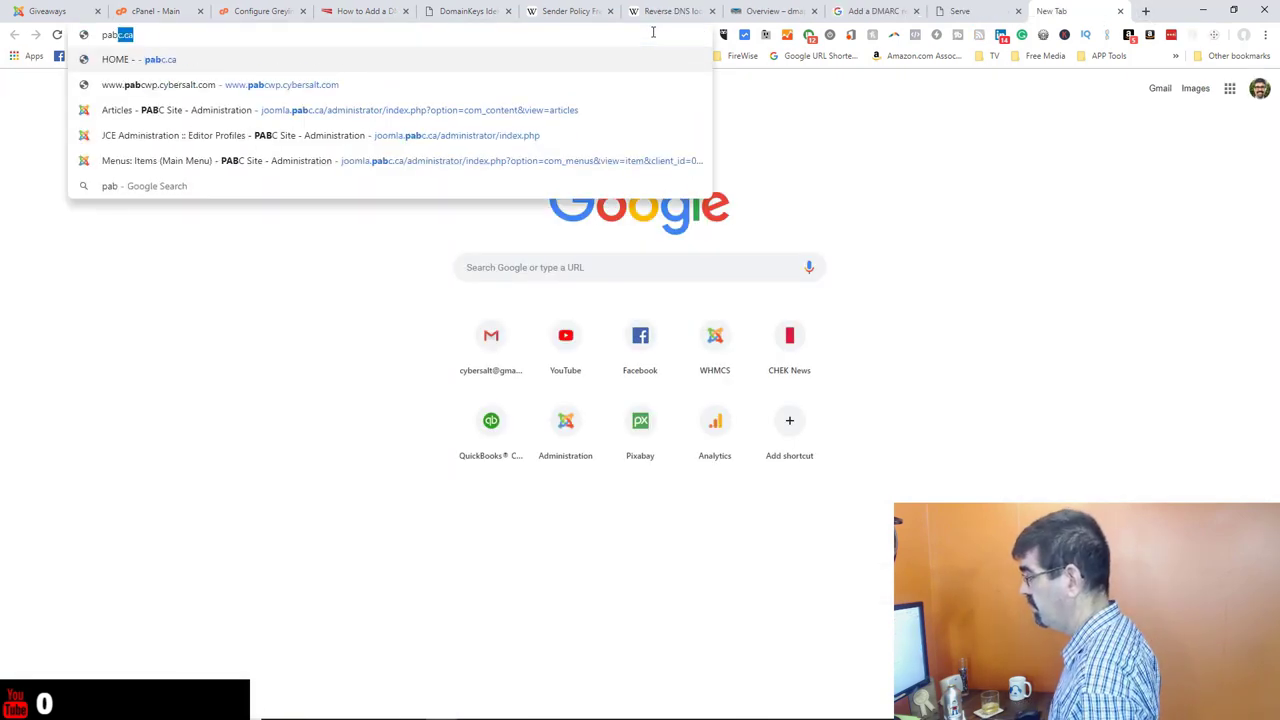
{"action": "key", "text": "Return"}
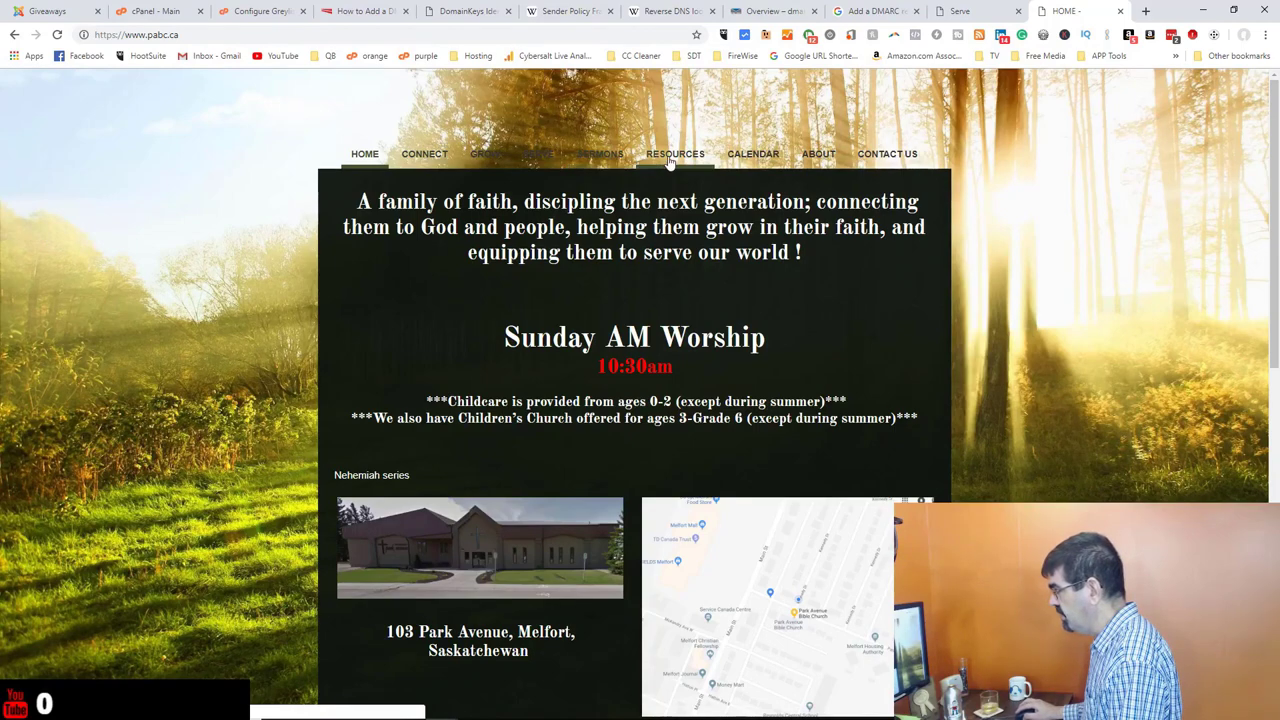
{"action": "left_click", "coordinate": [443, 160]}
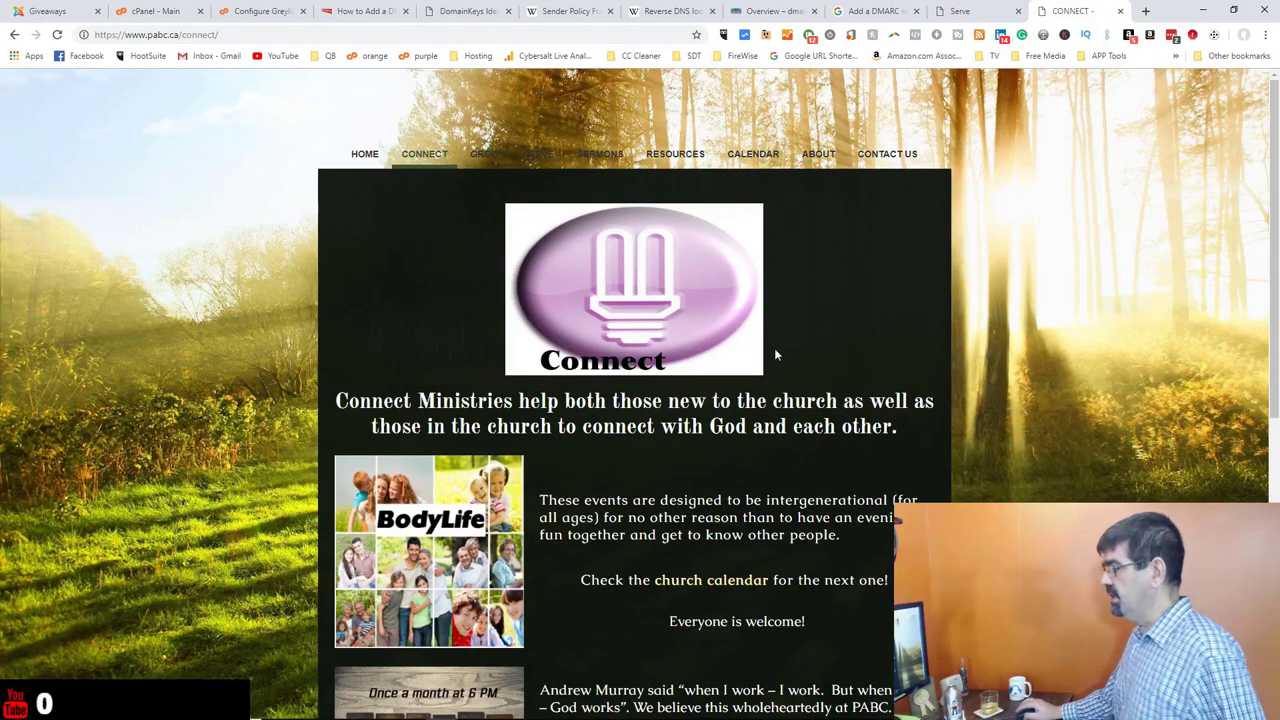
Examine the original Connect page from the BodyLife section down to the three ministry category images.
{"action": "scroll", "coordinate": [830, 292], "scroll_direction": "down", "scroll_amount": 1}
{"action": "scroll", "coordinate": [830, 296], "scroll_direction": "down", "scroll_amount": 3}
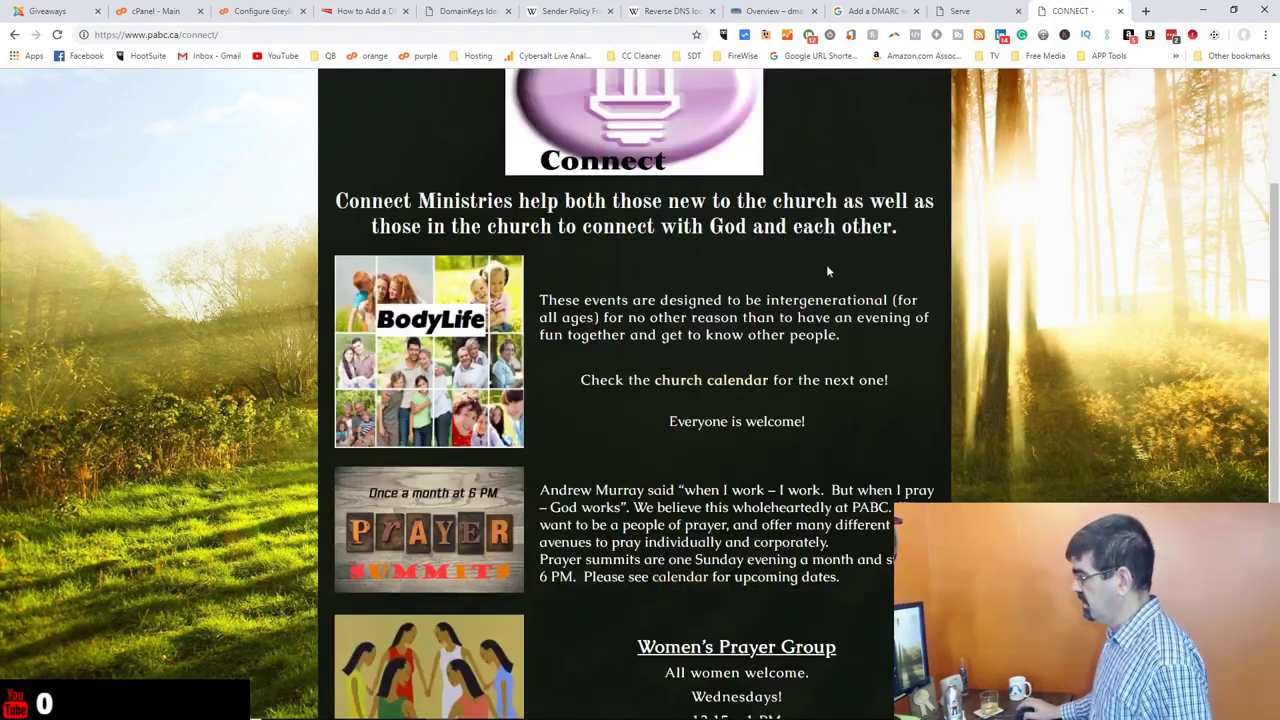
{"action": "scroll", "coordinate": [806, 228], "scroll_direction": "up", "scroll_amount": 2}
{"action": "scroll", "coordinate": [803, 224], "scroll_direction": "down", "scroll_amount": 2}
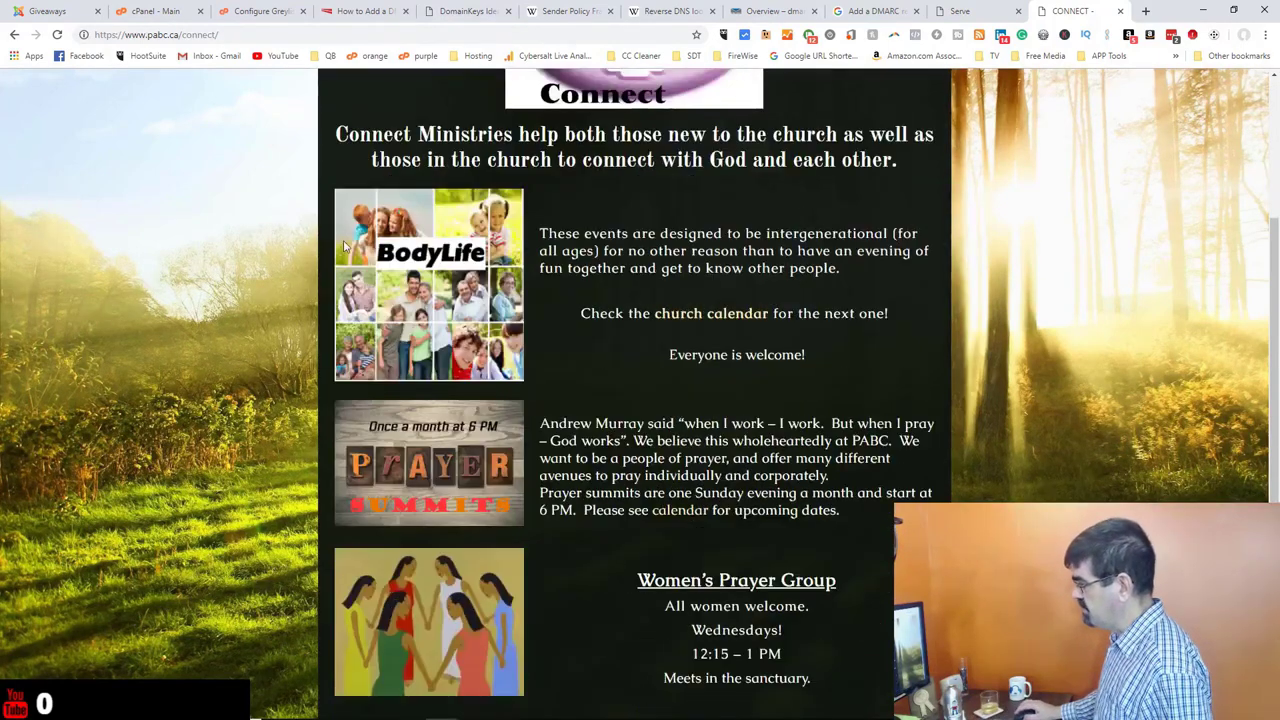
{"action": "scroll", "coordinate": [458, 452], "scroll_direction": "down", "scroll_amount": 2}
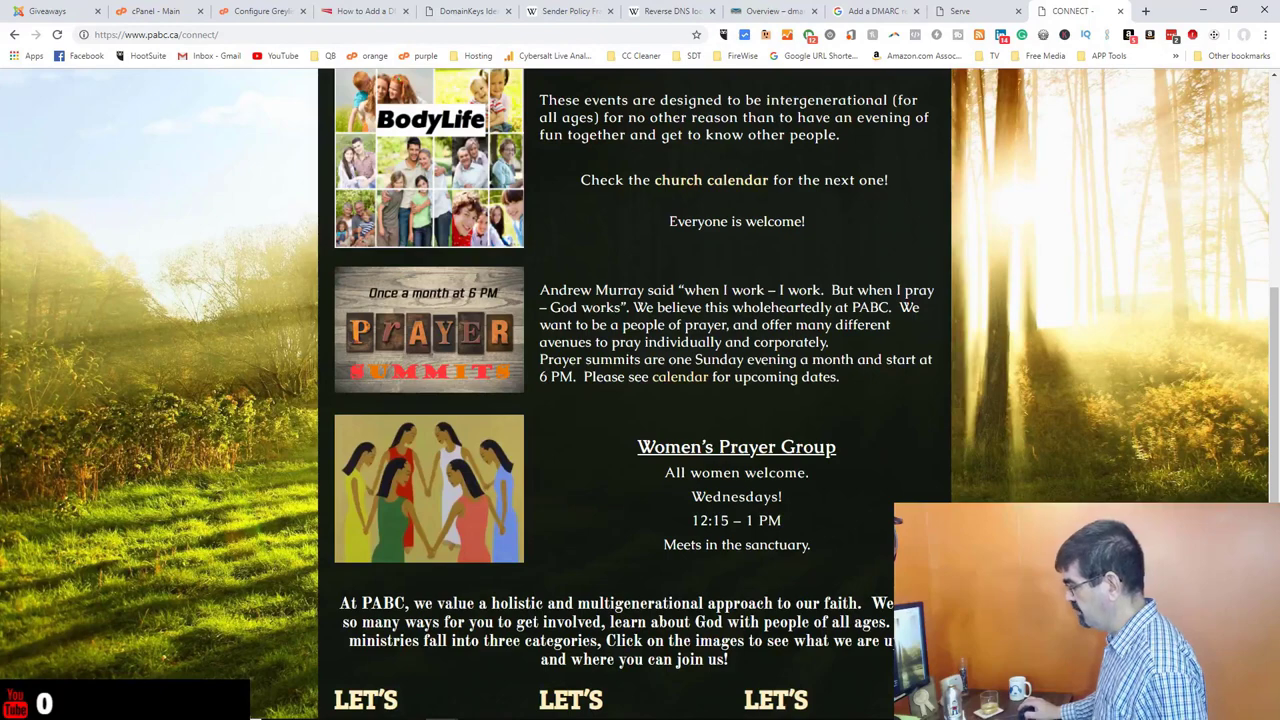
{"action": "scroll", "coordinate": [674, 382], "scroll_direction": "down", "scroll_amount": 2}
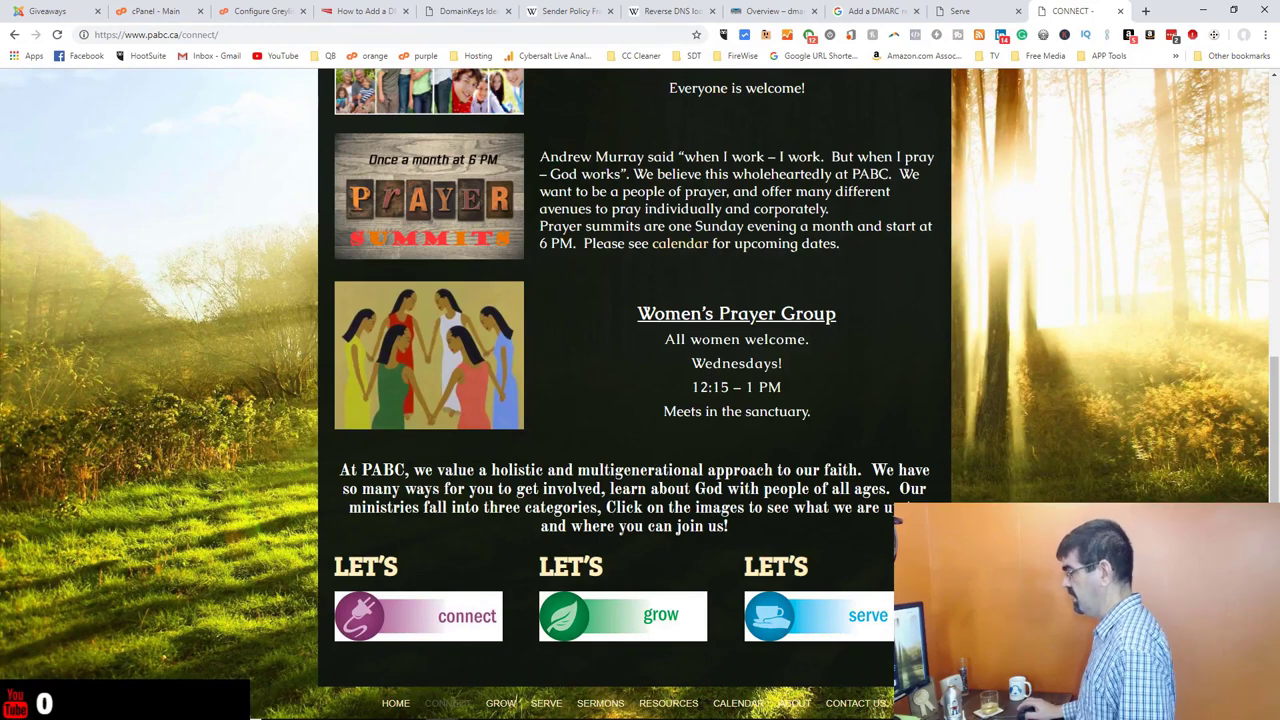
{"action": "scroll", "coordinate": [467, 379], "scroll_direction": "up", "scroll_amount": 3}
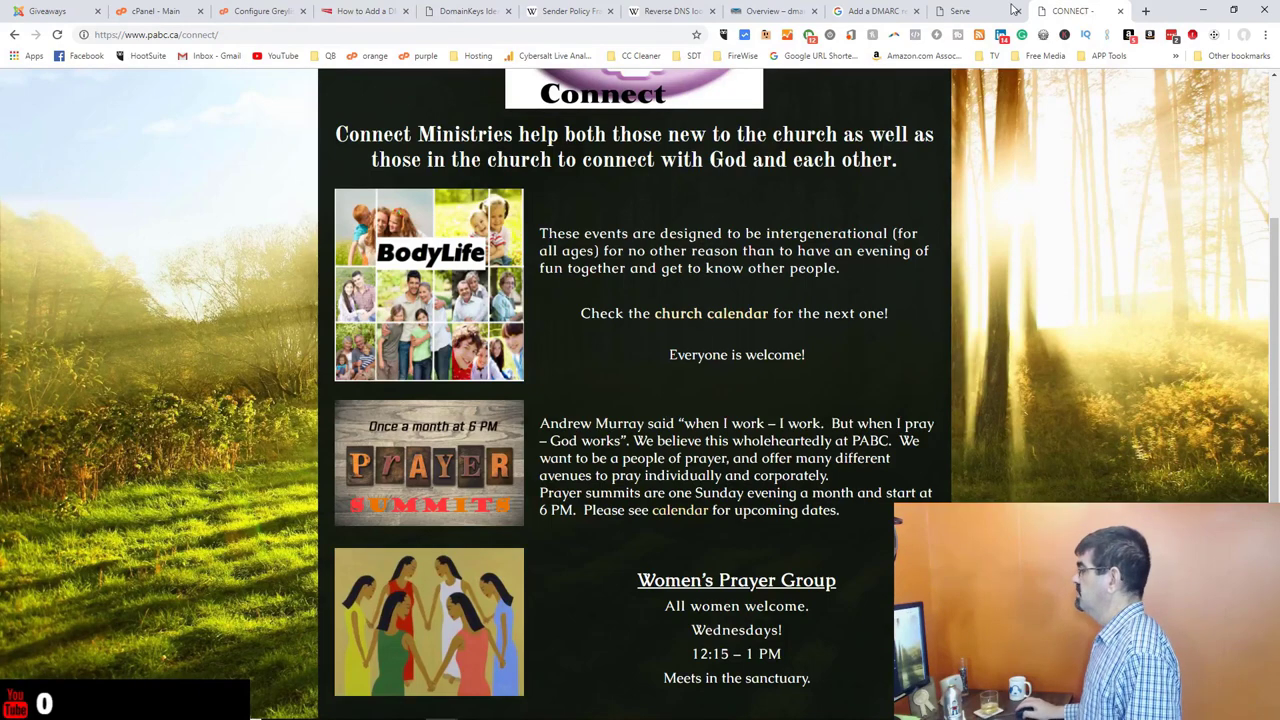
Go back to the Joomla version of the site and open its Connect page for comparison with the original.
{"action": "left_click", "coordinate": [966, 13]}
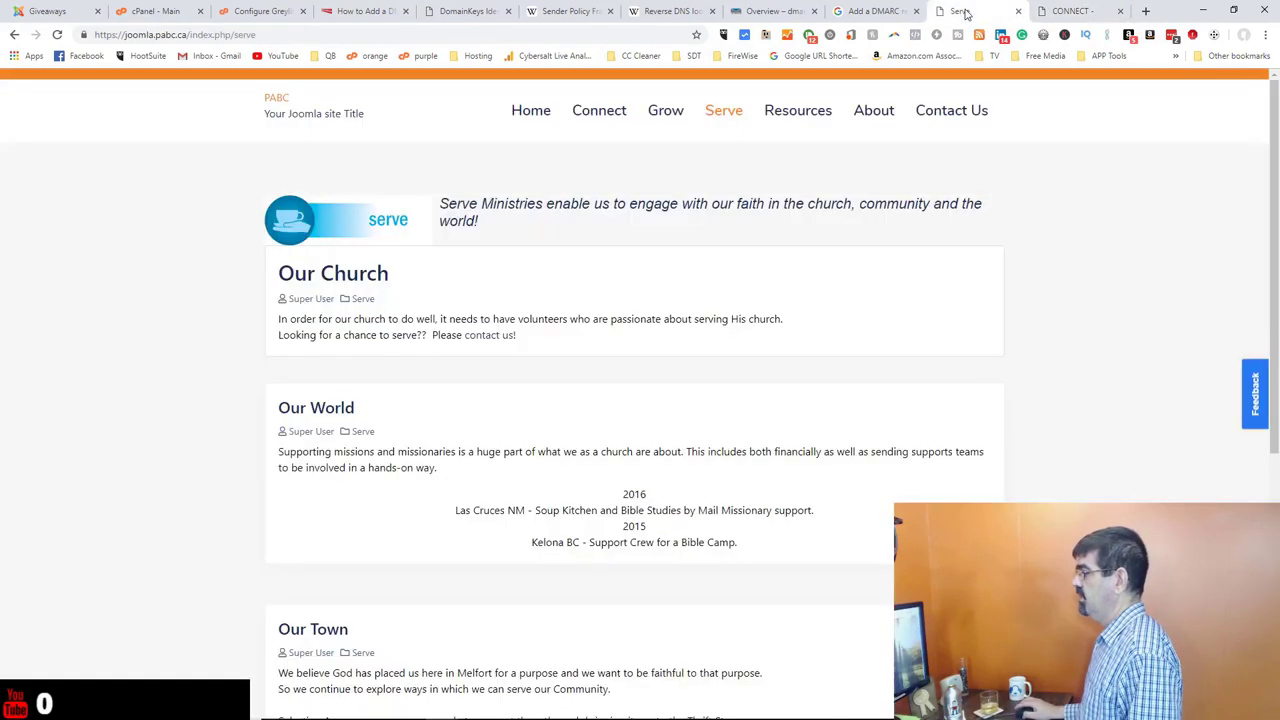
{"action": "left_click", "coordinate": [725, 116]}
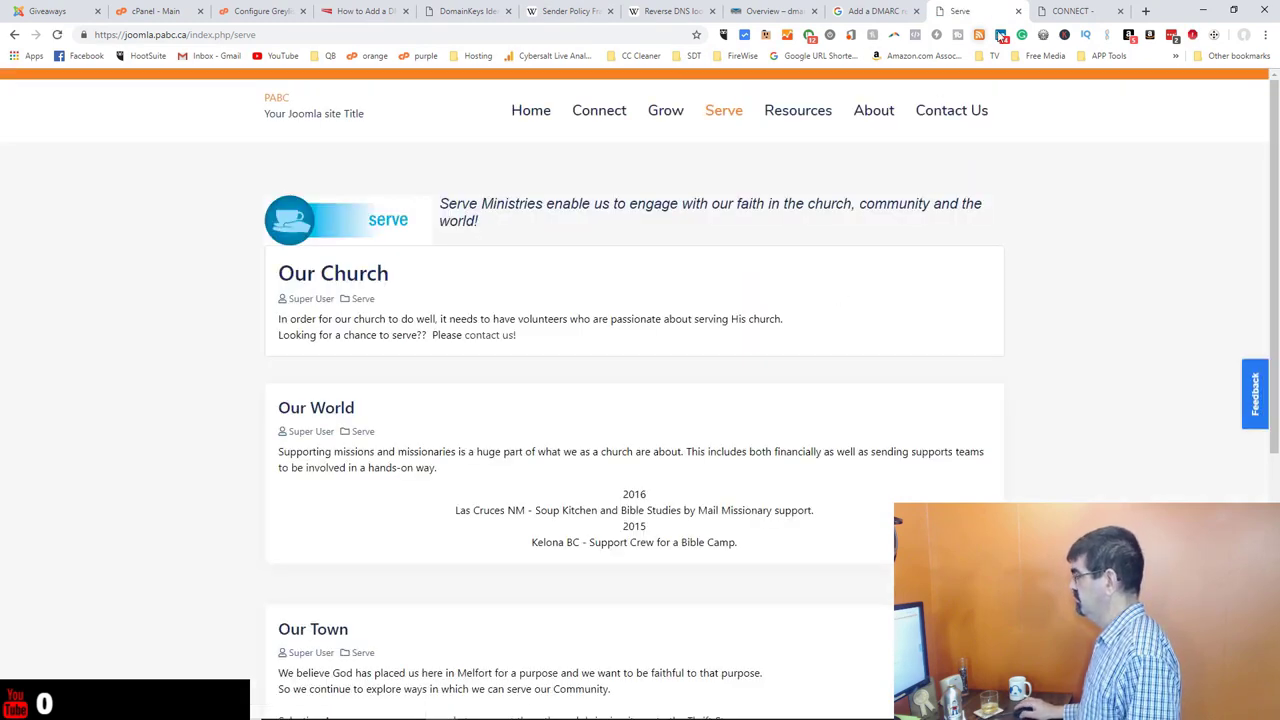
{"action": "left_click", "coordinate": [1054, 16]}
{"action": "left_click", "coordinate": [976, 13]}
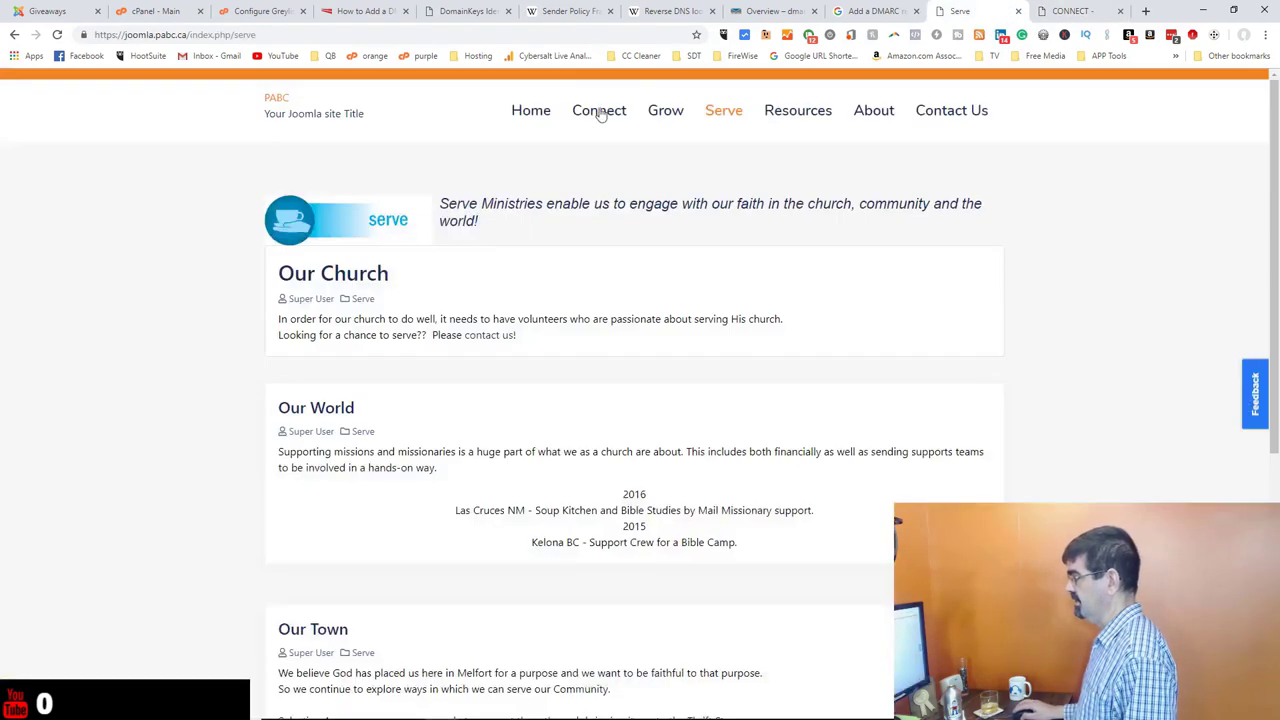
{"action": "left_click", "coordinate": [597, 116]}
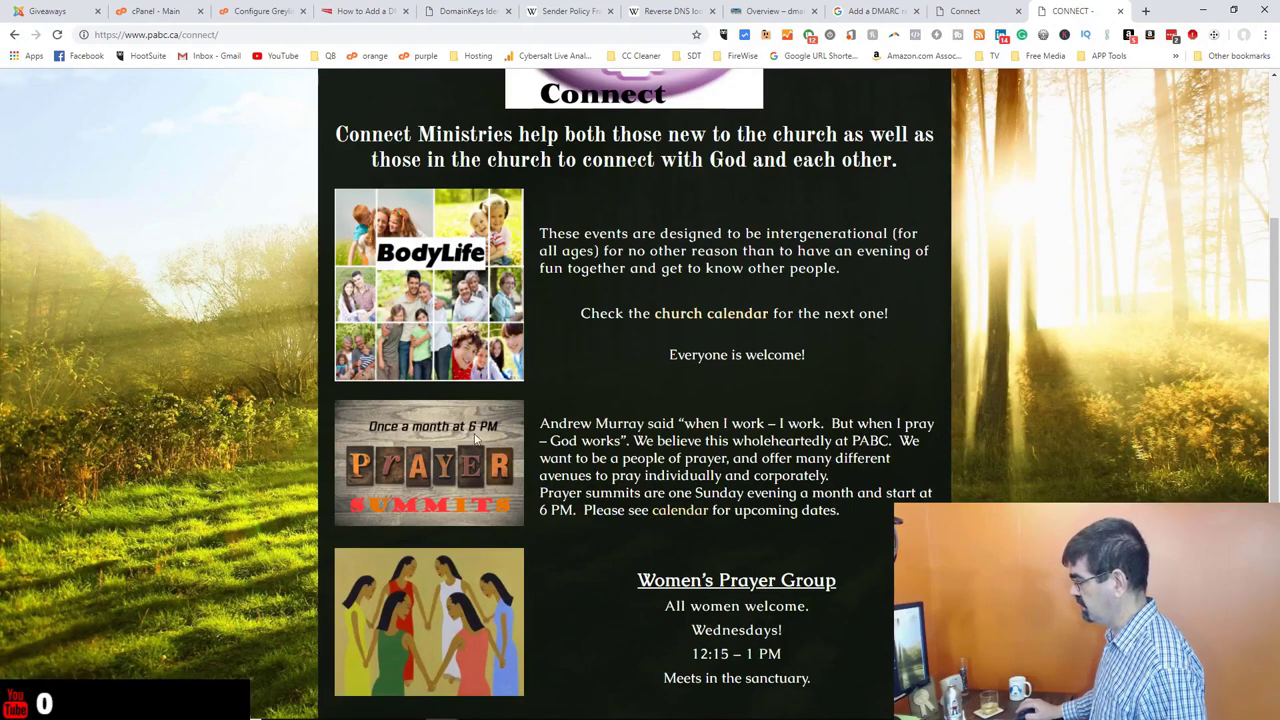
{"action": "left_click", "coordinate": [963, 18]}
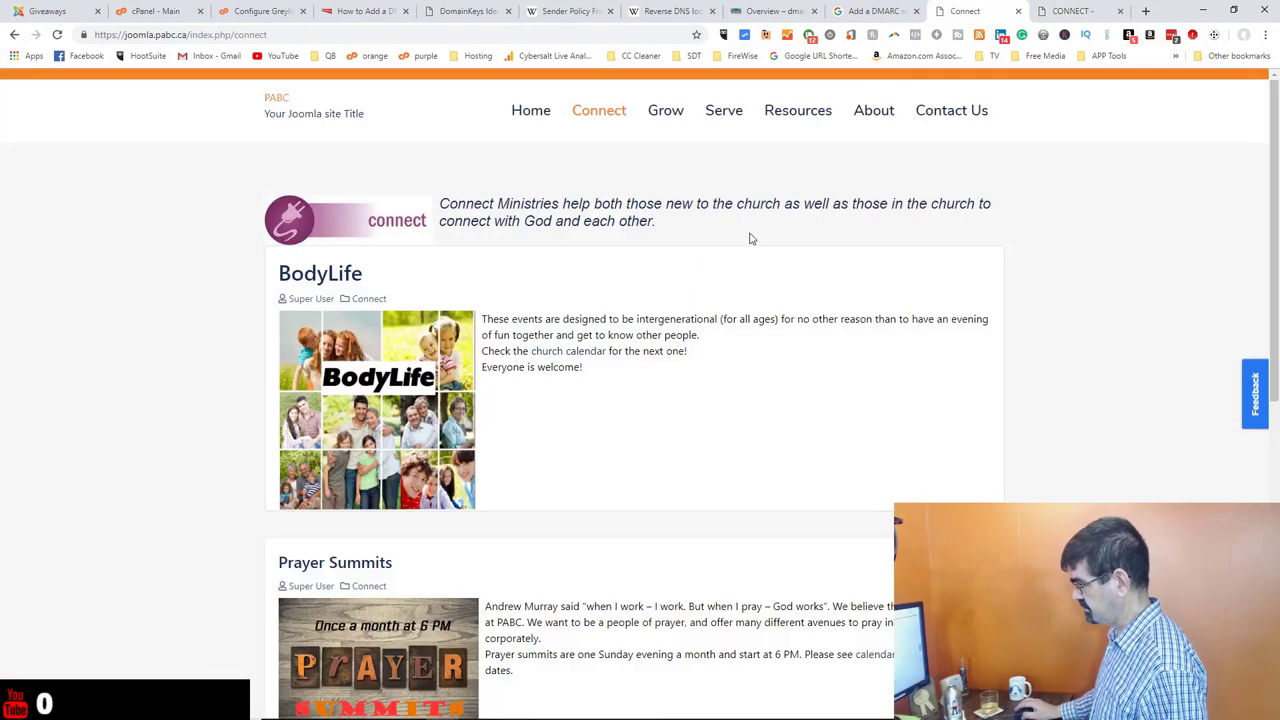
Review the Joomla Connect page's BodyLife, Prayer Summits and Women's Prayer Group articles against the original layout.
{"action": "scroll", "coordinate": [751, 237], "scroll_direction": "down", "scroll_amount": 3}
{"action": "scroll", "coordinate": [663, 273], "scroll_direction": "down", "scroll_amount": 1}
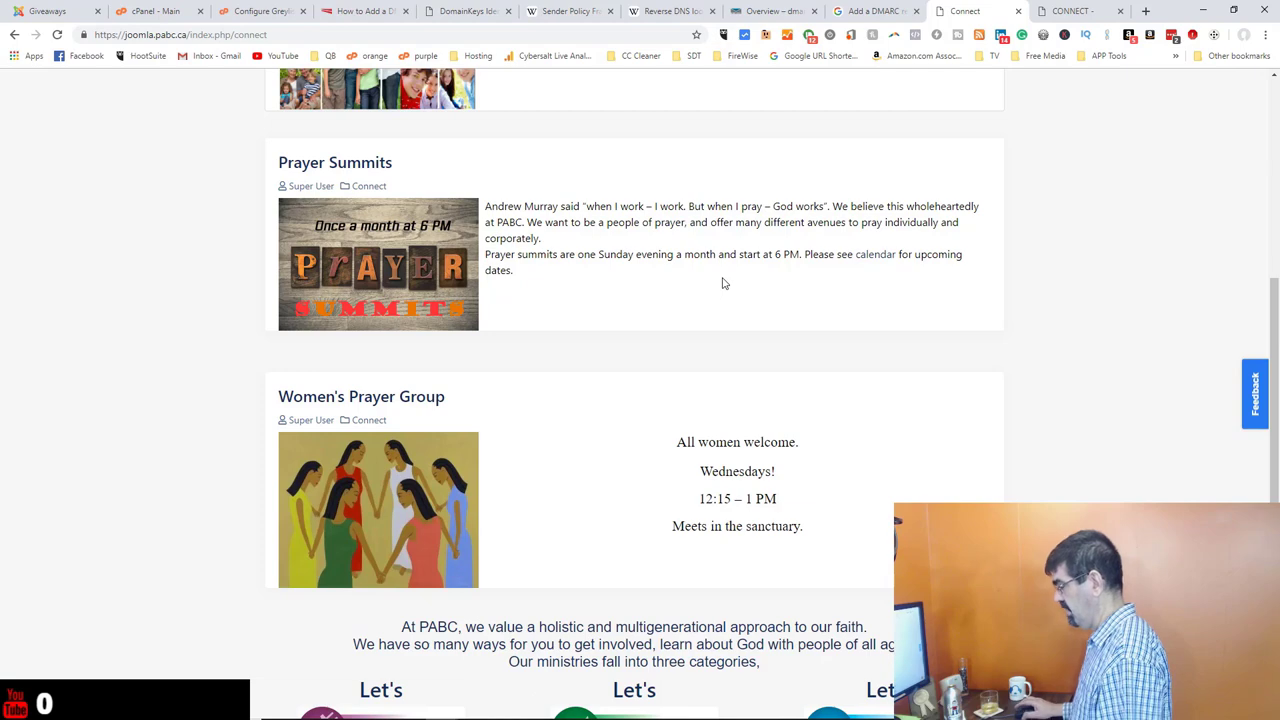
{"action": "scroll", "coordinate": [800, 310], "scroll_direction": "up", "scroll_amount": 4}
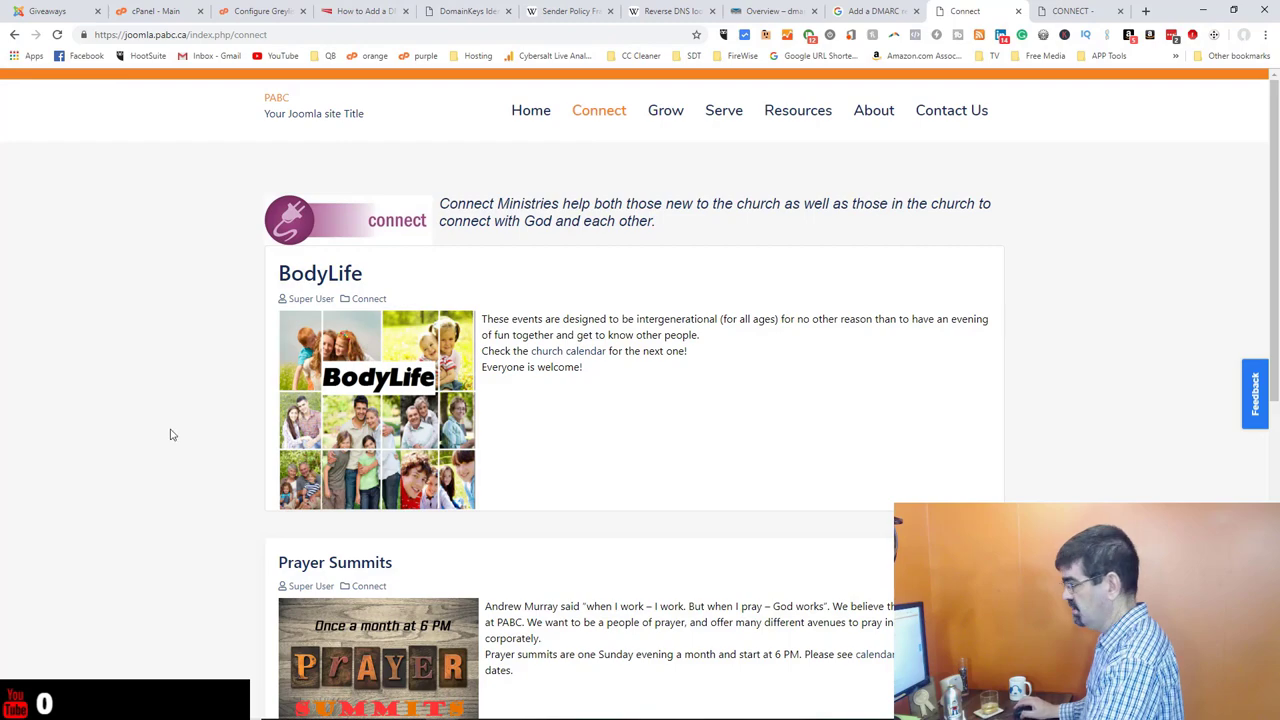
{"action": "scroll", "coordinate": [725, 432], "scroll_direction": "down", "scroll_amount": 5}
{"action": "scroll", "coordinate": [725, 432], "scroll_direction": "up", "scroll_amount": 5}
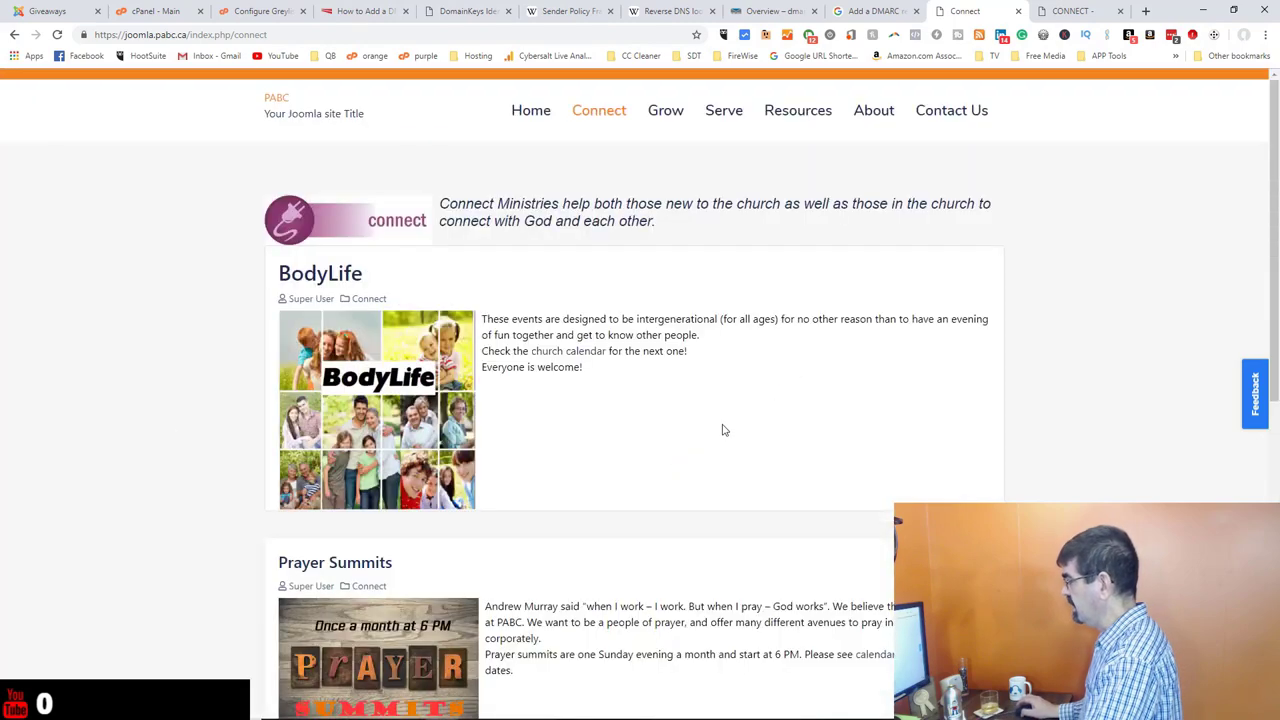
Compare with the original pabc.ca Connect page again, from its header image down to the footer links.
{"action": "left_click", "coordinate": [1068, 11]}
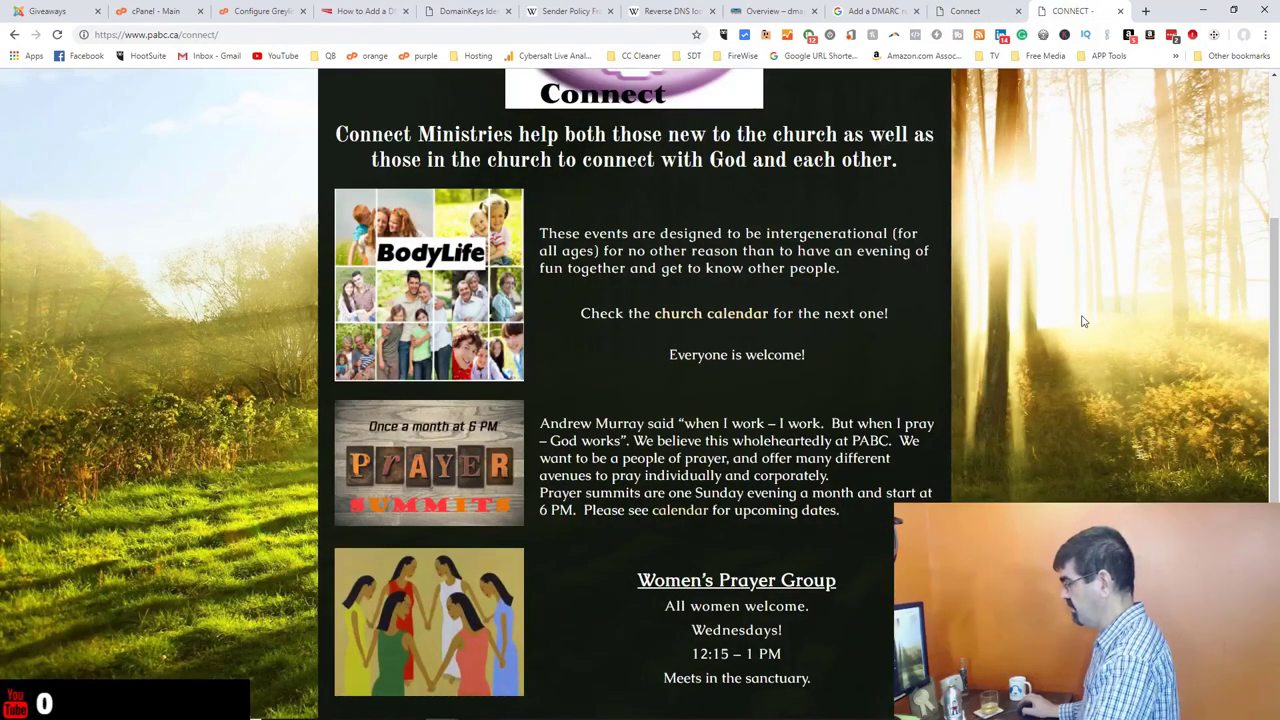
{"action": "scroll", "coordinate": [1080, 320], "scroll_direction": "up", "scroll_amount": 3}
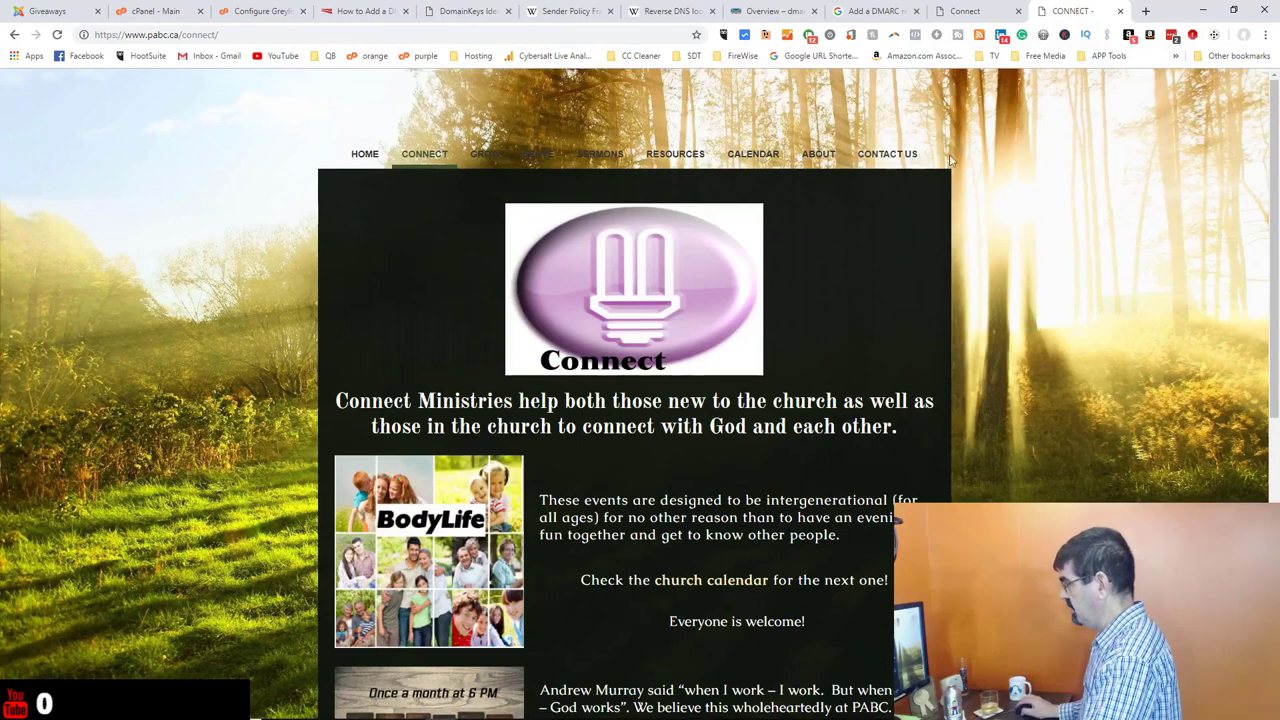
{"action": "scroll", "coordinate": [983, 235], "scroll_direction": "down", "scroll_amount": 5}
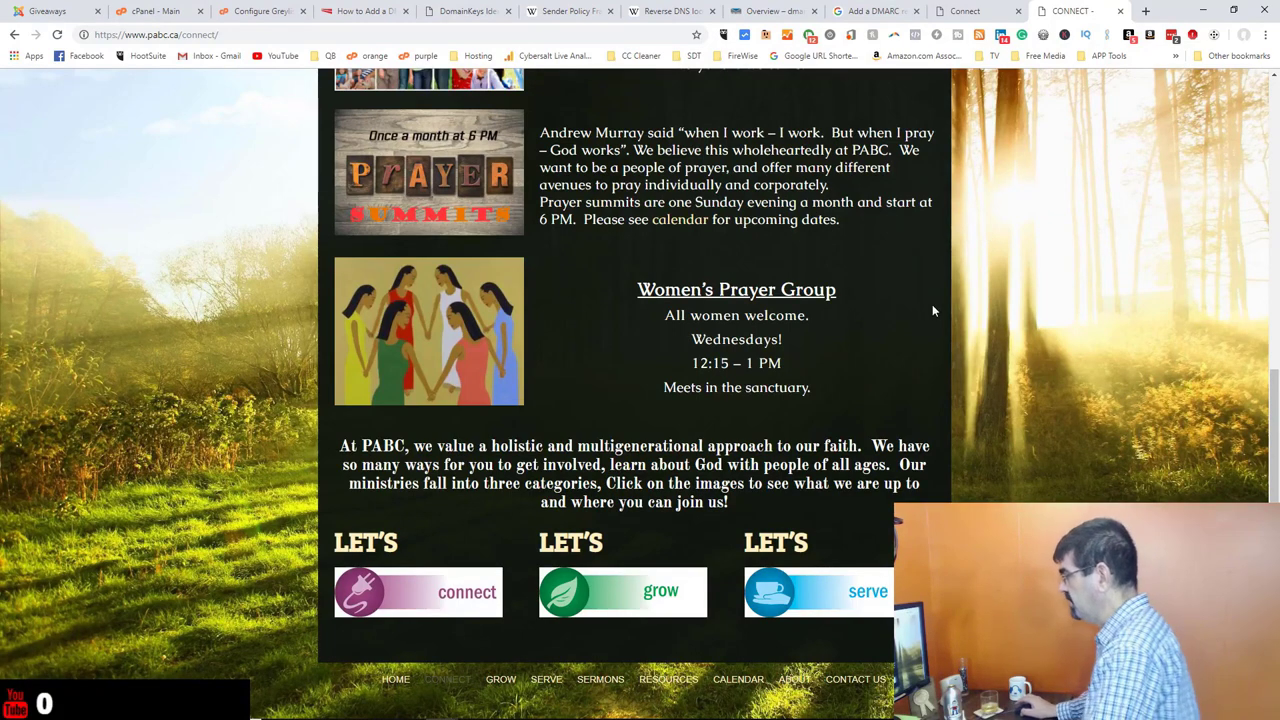
{"action": "scroll", "coordinate": [932, 311], "scroll_direction": "up", "scroll_amount": 5}
{"action": "scroll", "coordinate": [931, 311], "scroll_direction": "down", "scroll_amount": 5}
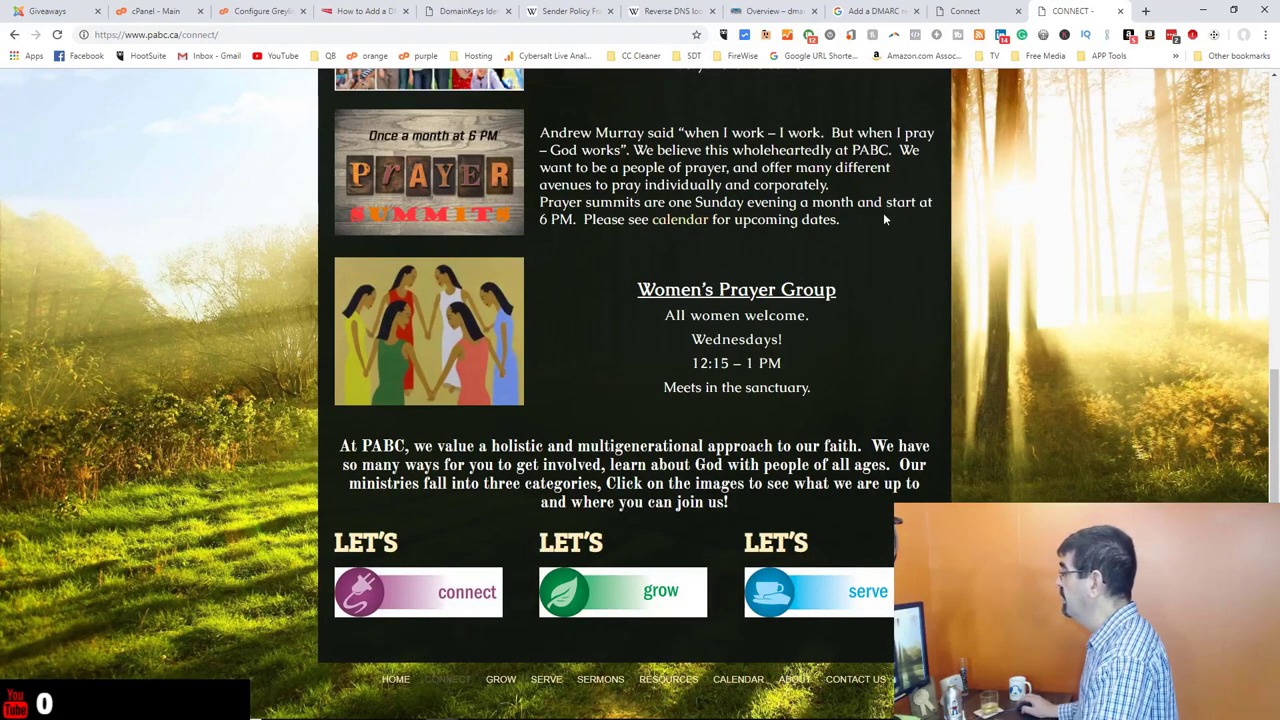
{"action": "scroll", "coordinate": [658, 227], "scroll_direction": "up", "scroll_amount": 5}
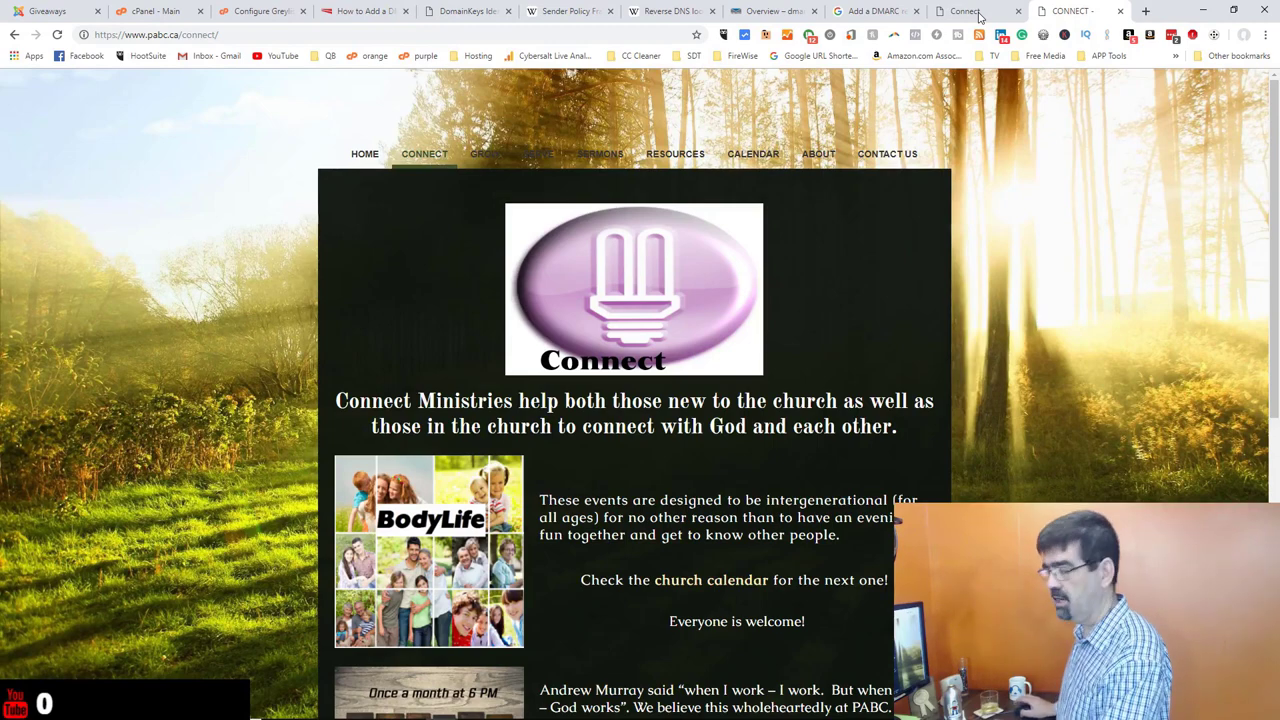
Return to the Joomla Connect page and bring up the Twitch stream chat to read viewers' messages.
{"action": "left_click", "coordinate": [980, 14]}
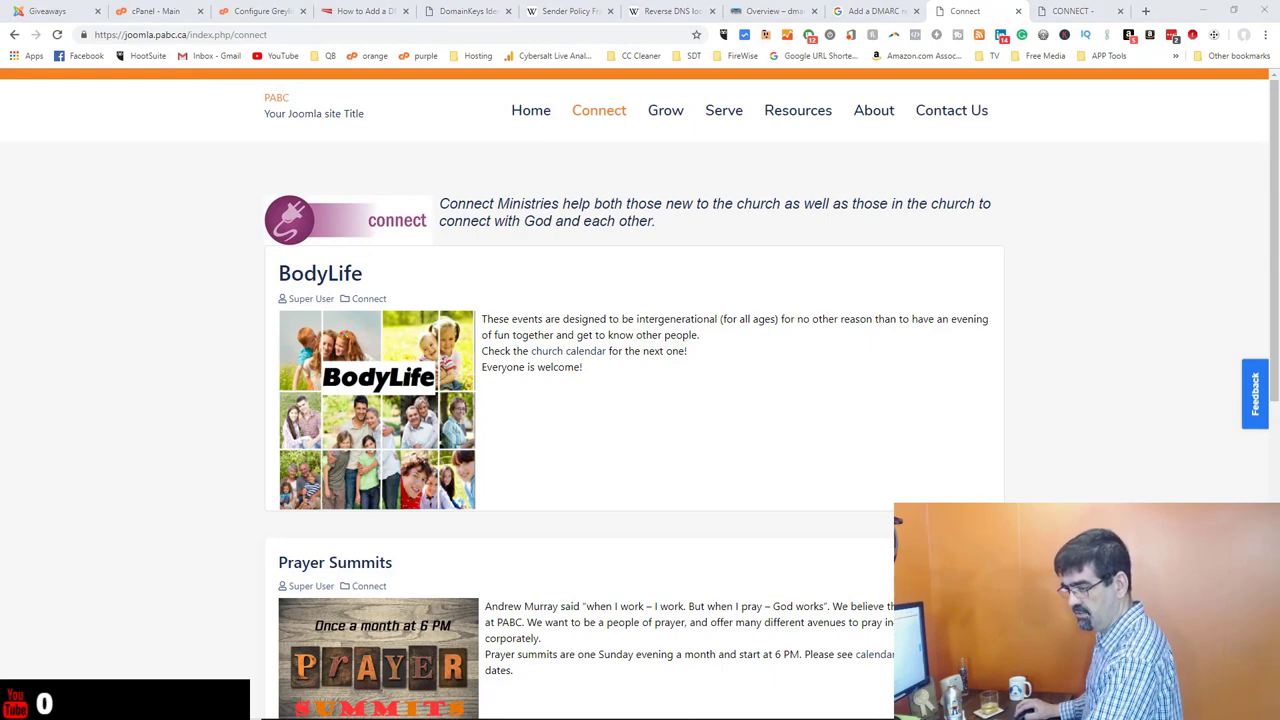
{"action": "key", "text": "alt+Tab"}
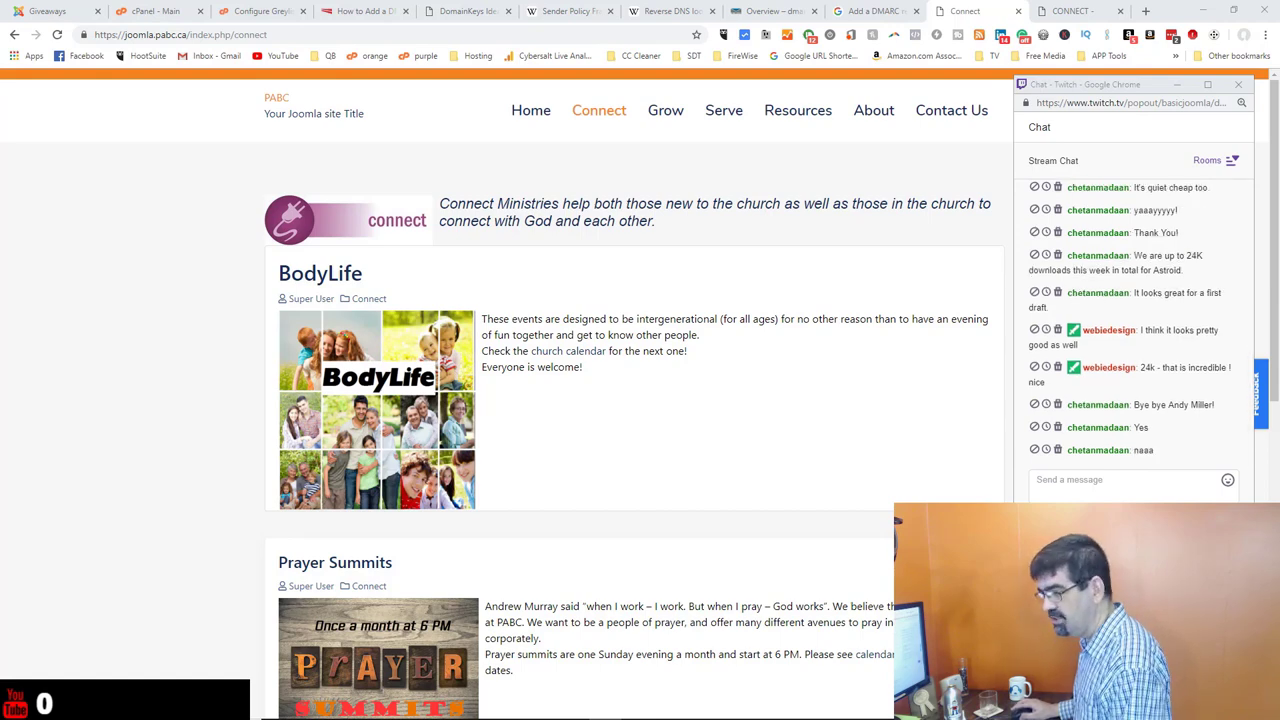
Post the zoom.us meeting join link as a message in the Twitch stream chat.
{"action": "left_click", "coordinate": [1070, 481]}
{"action": "type", "text": "https://zoom.us/j/975155624"}
{"action": "key", "text": "Return"}
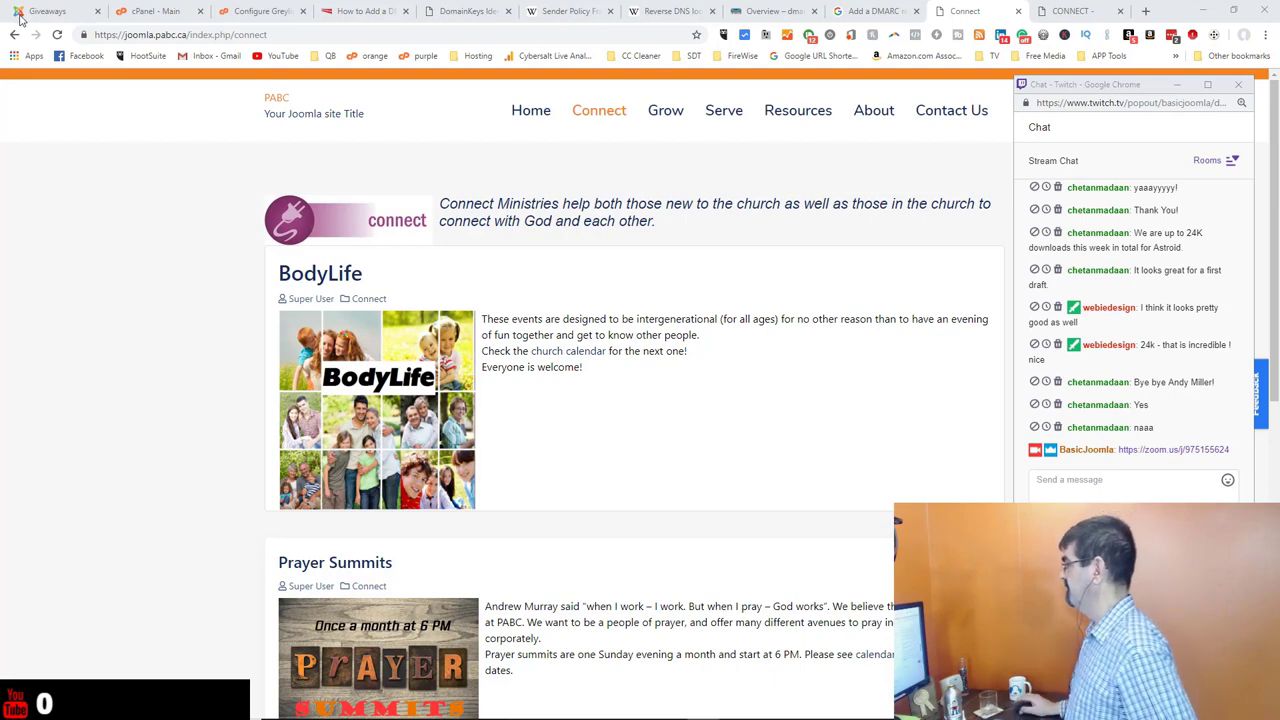
Open mxtoolbox.com in a new browser tab and go to its Blacklists check page.
{"action": "left_click", "coordinate": [1147, 11]}
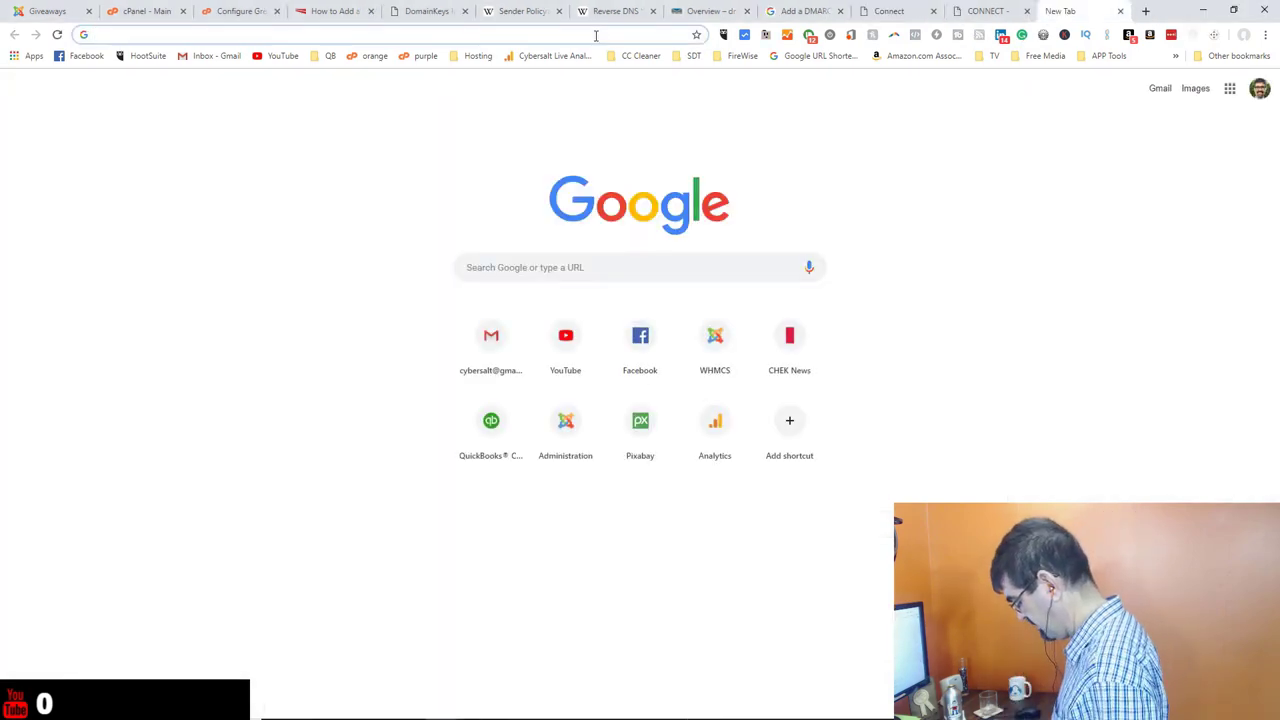
{"action": "type", "text": "mxtoolbox.com"}
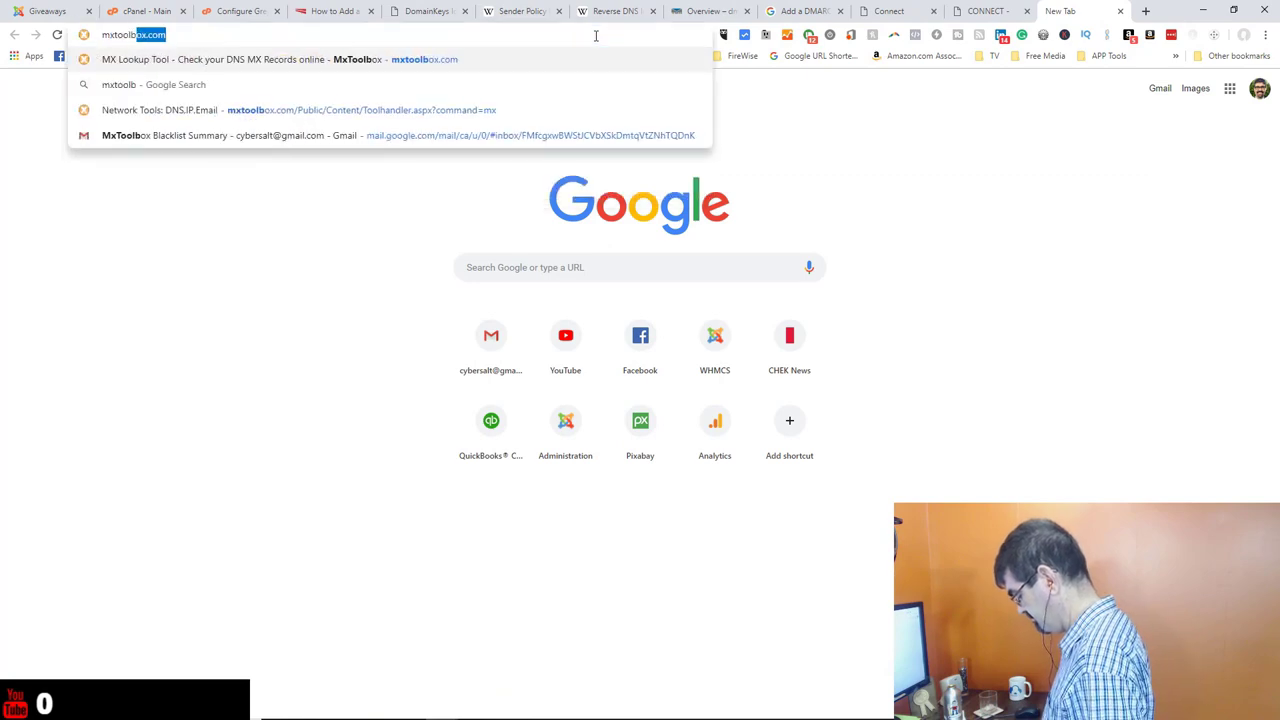
{"action": "key", "text": "Return"}
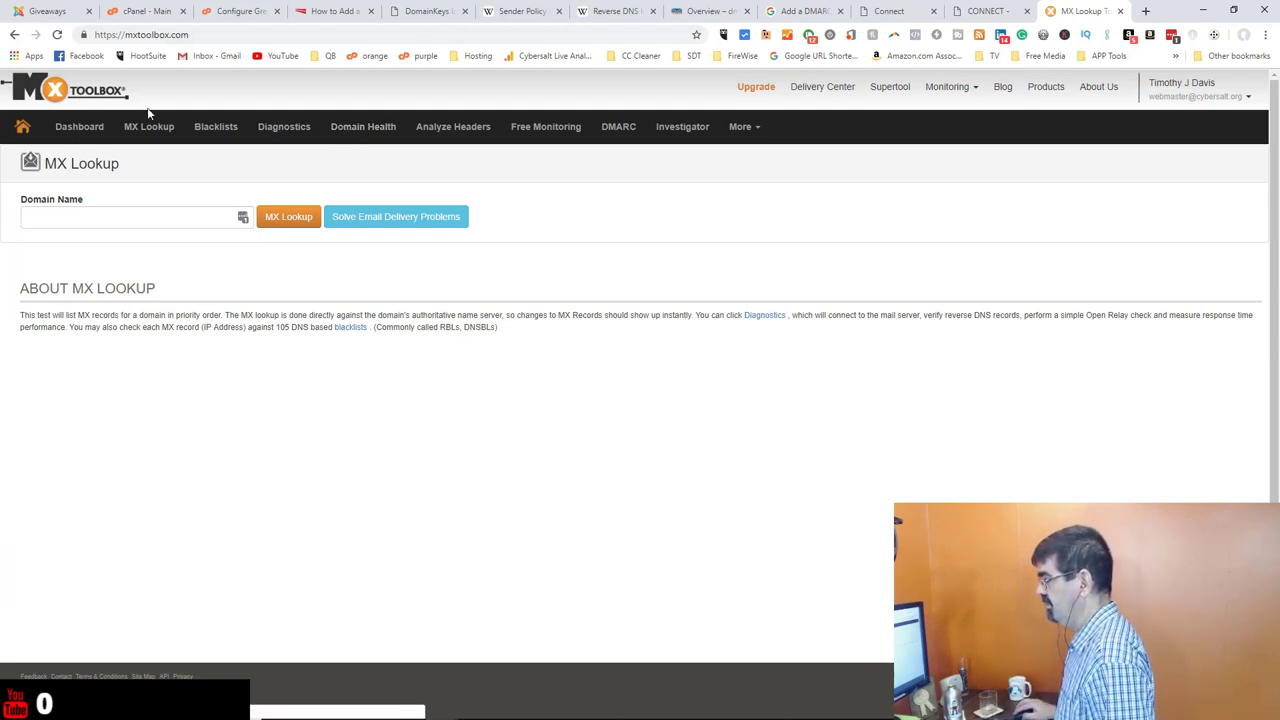
{"action": "left_click", "coordinate": [213, 133]}
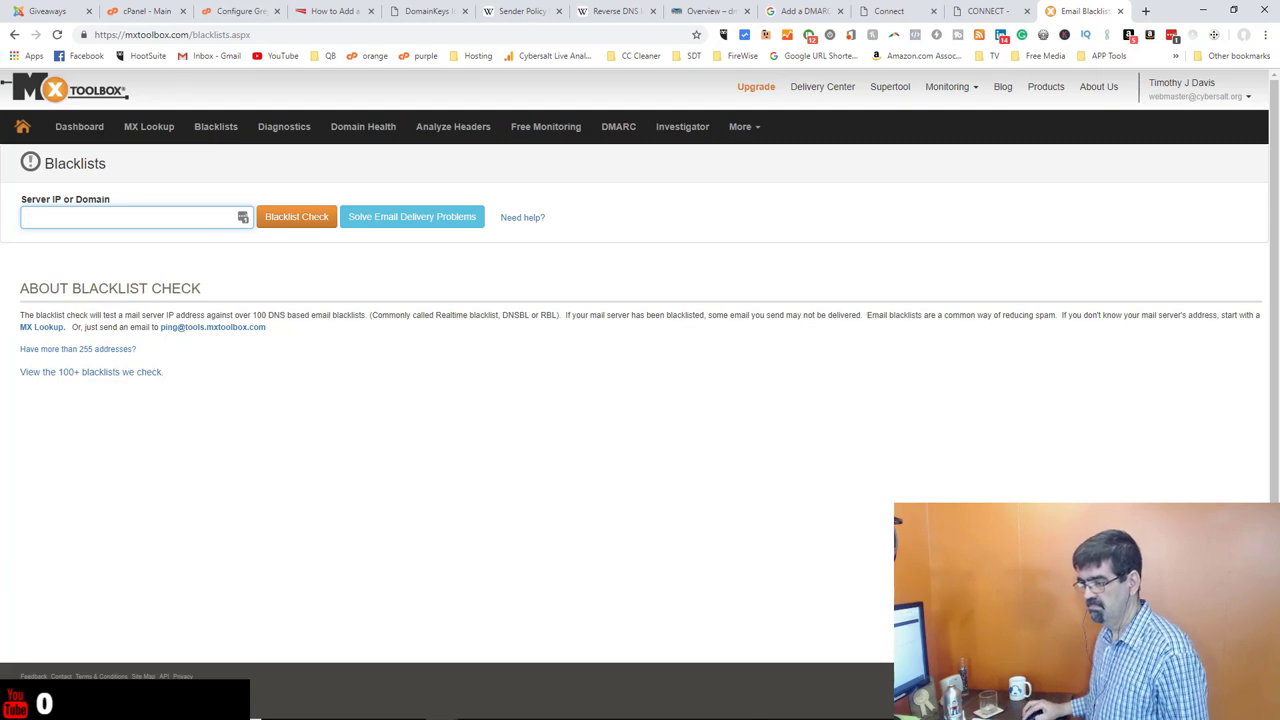
Bring the Twitch stream chat back up over the blacklist page to check viewers' messages.
{"action": "key", "text": "alt+Tab"}
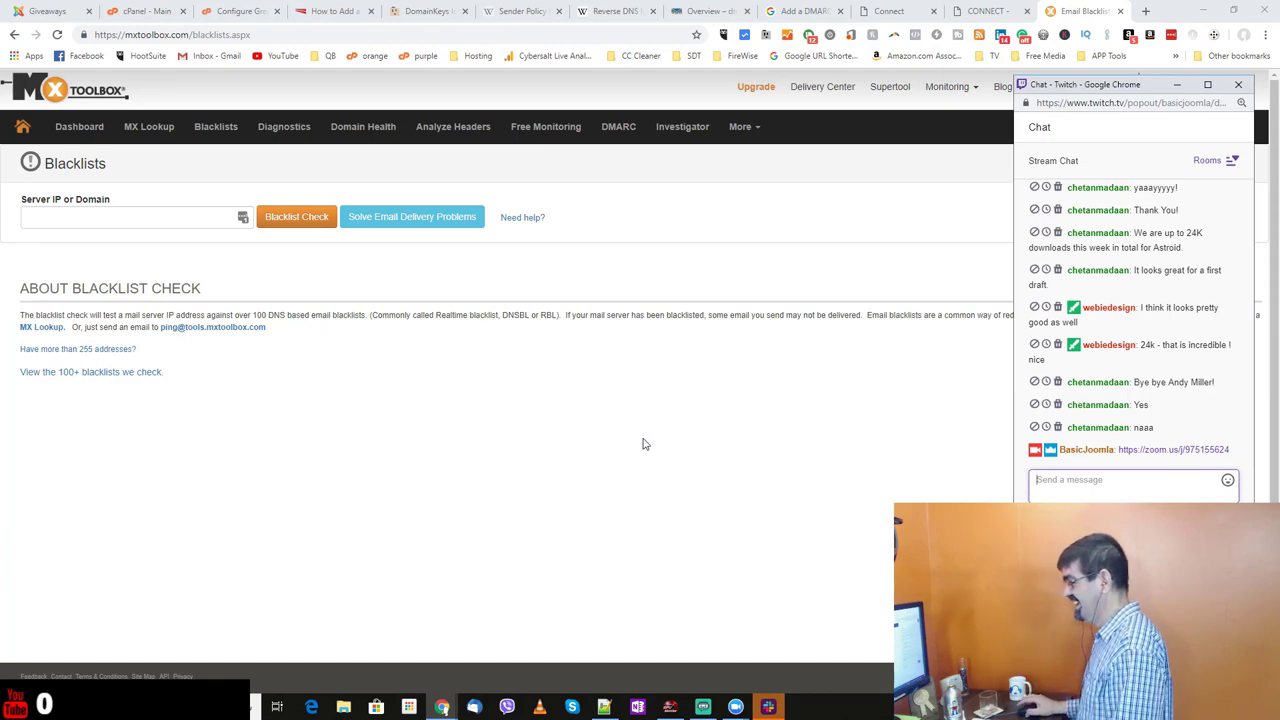
{"action": "scroll", "coordinate": [645, 444], "scroll_direction": "down", "scroll_amount": 1}
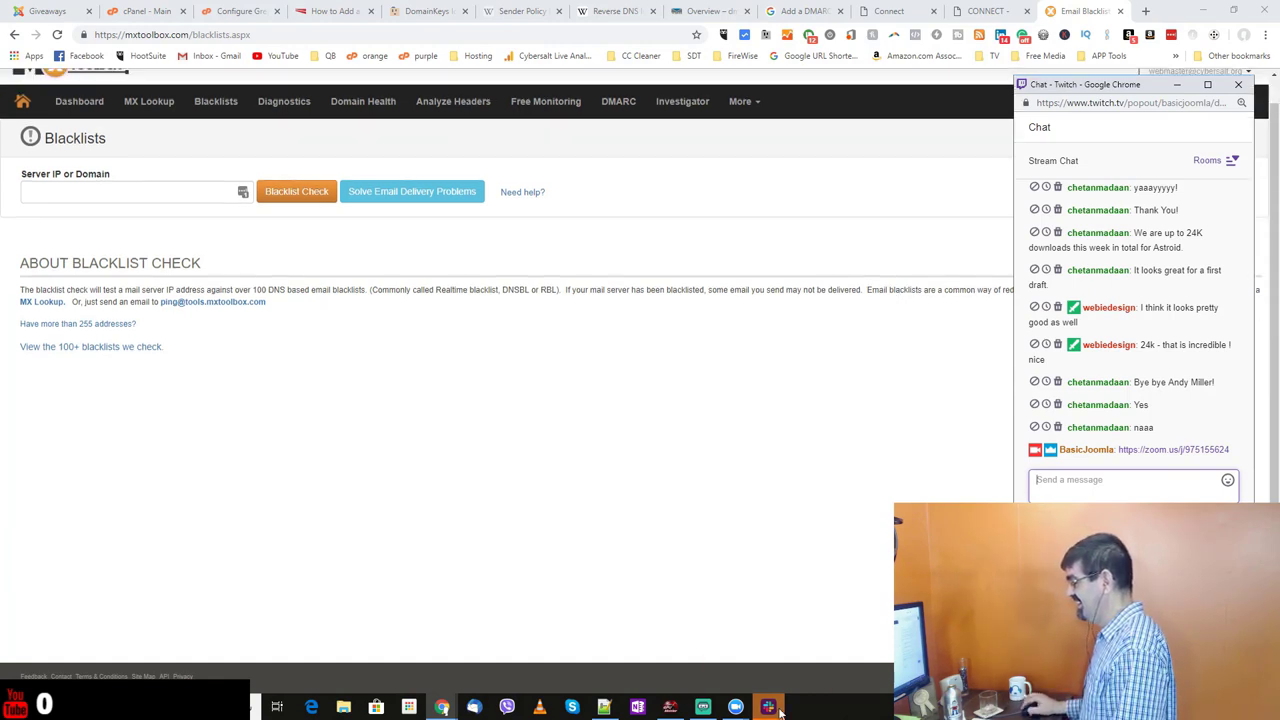
{"action": "mouse_move", "coordinate": [780, 708]}
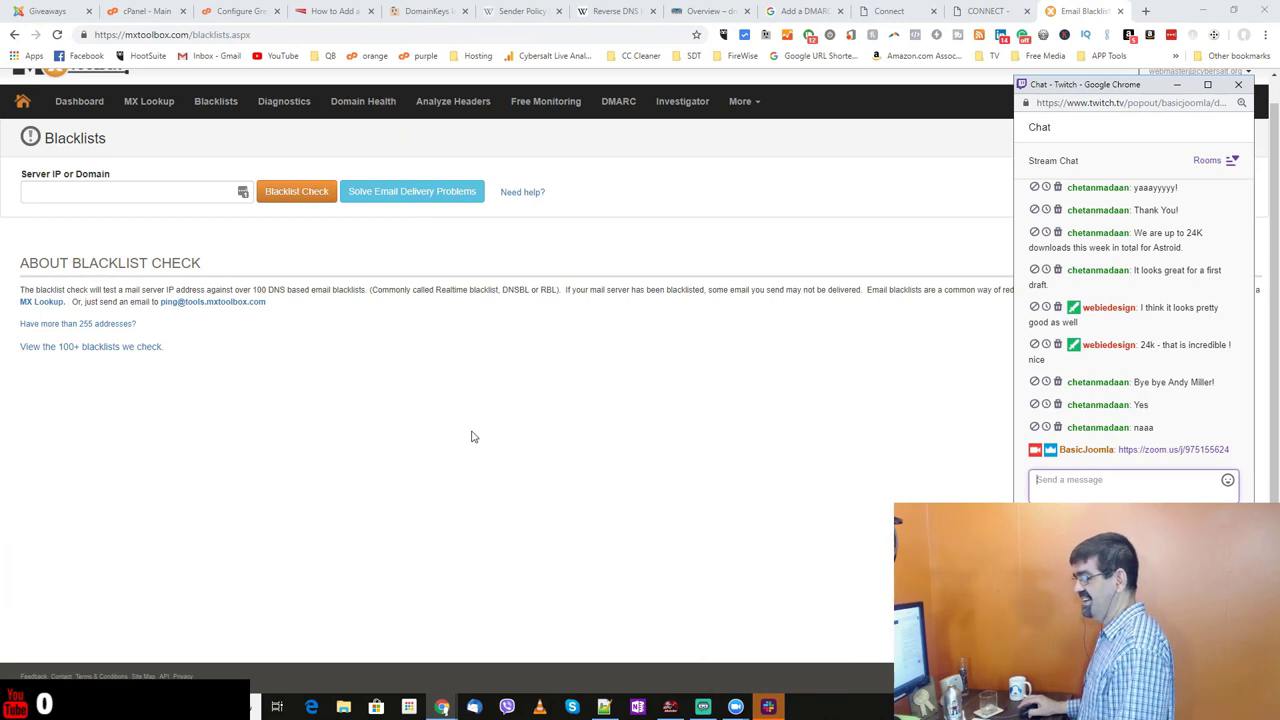